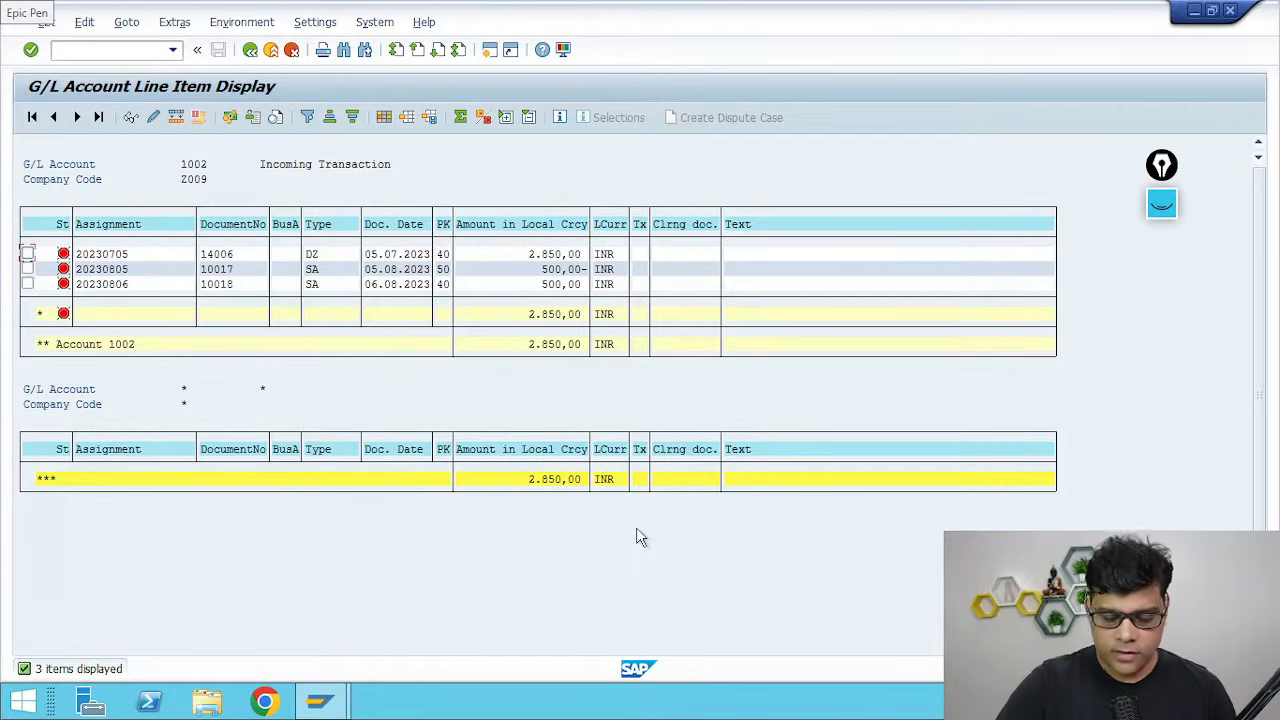
Mark the open line items, amounts and posting keys with freehand pen strokes and clear all annotations
{"action": "left_click", "coordinate": [1162, 207]}
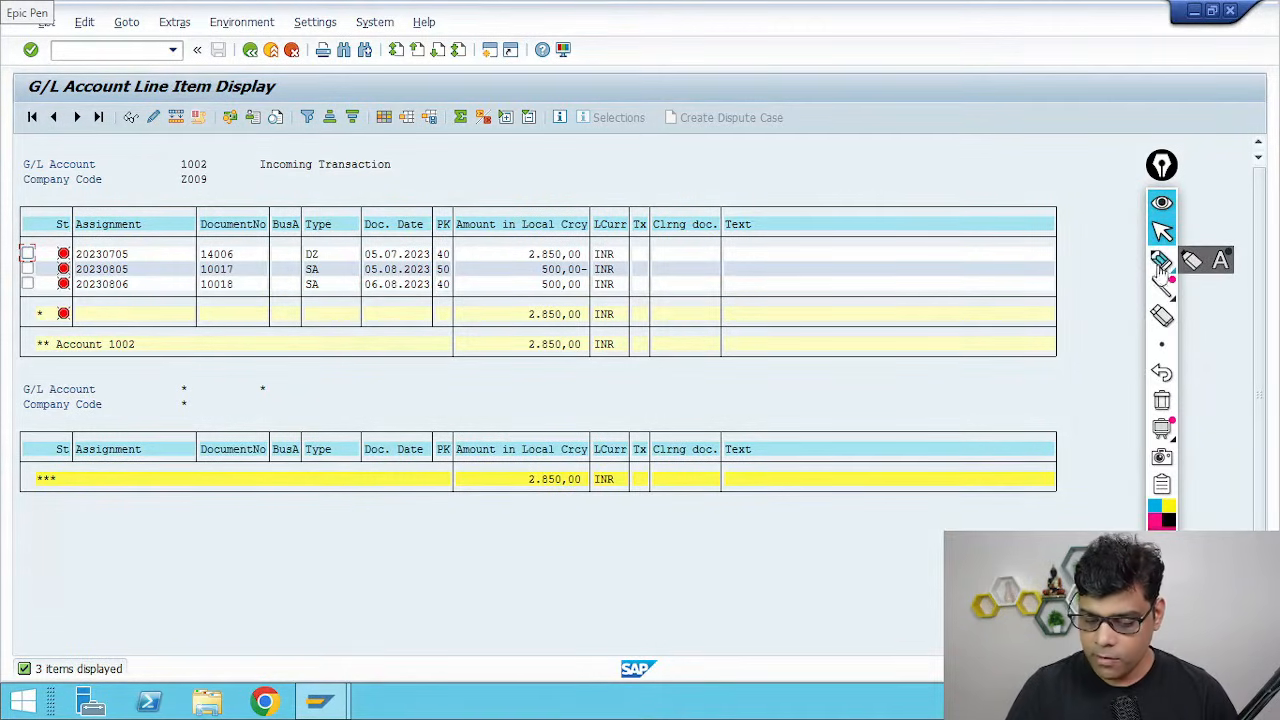
{"action": "left_click", "coordinate": [1161, 261]}
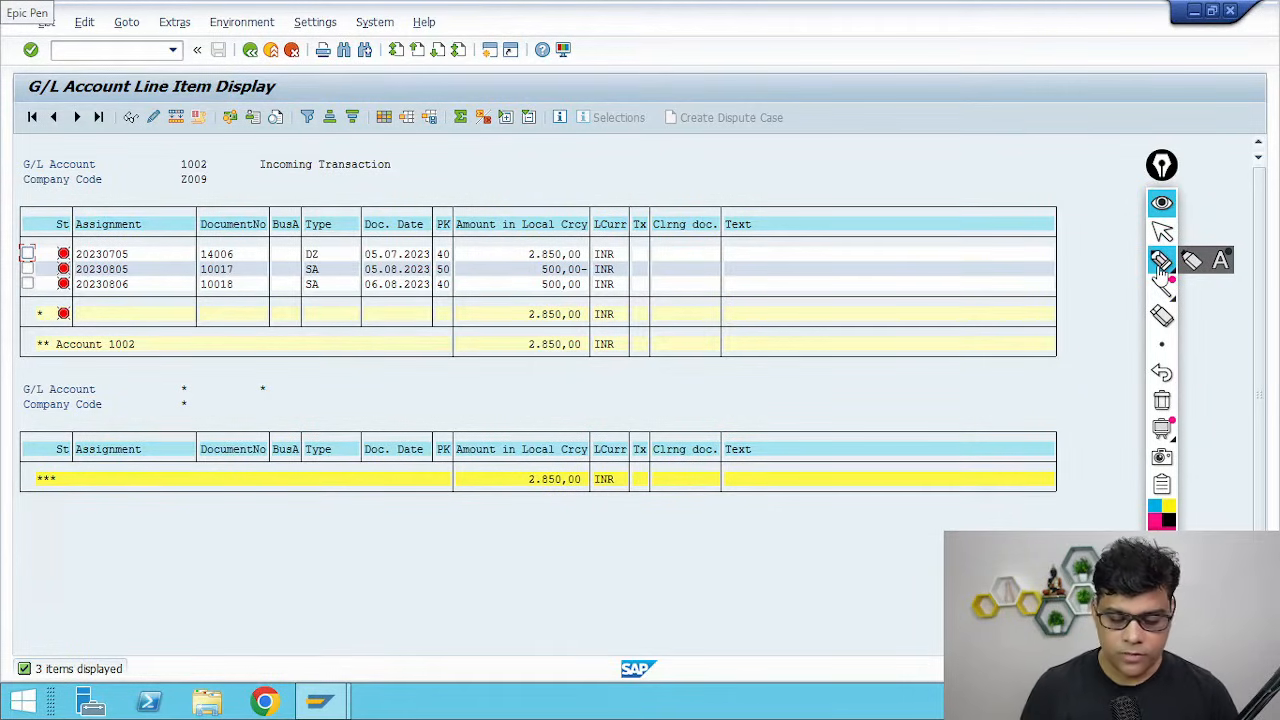
{"action": "left_click_drag", "start_coordinate": [628, 270], "coordinate": [668, 254]}
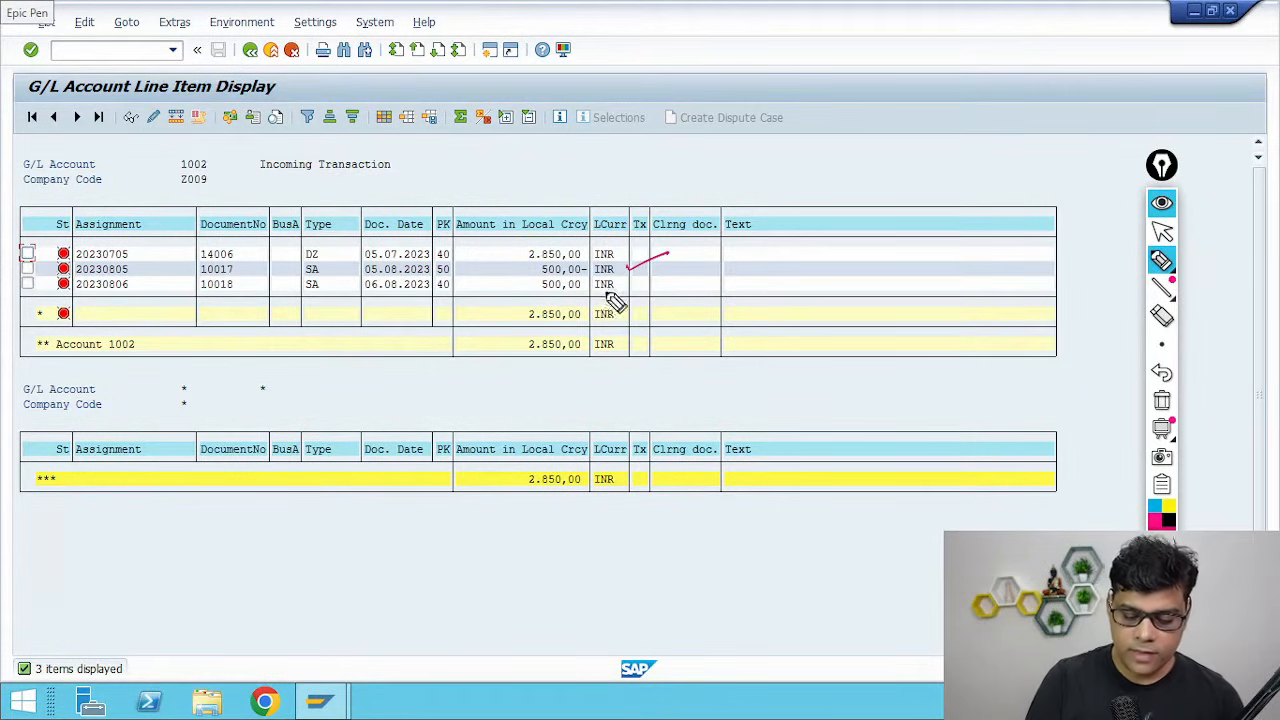
{"action": "left_click_drag", "start_coordinate": [594, 287], "coordinate": [648, 268]}
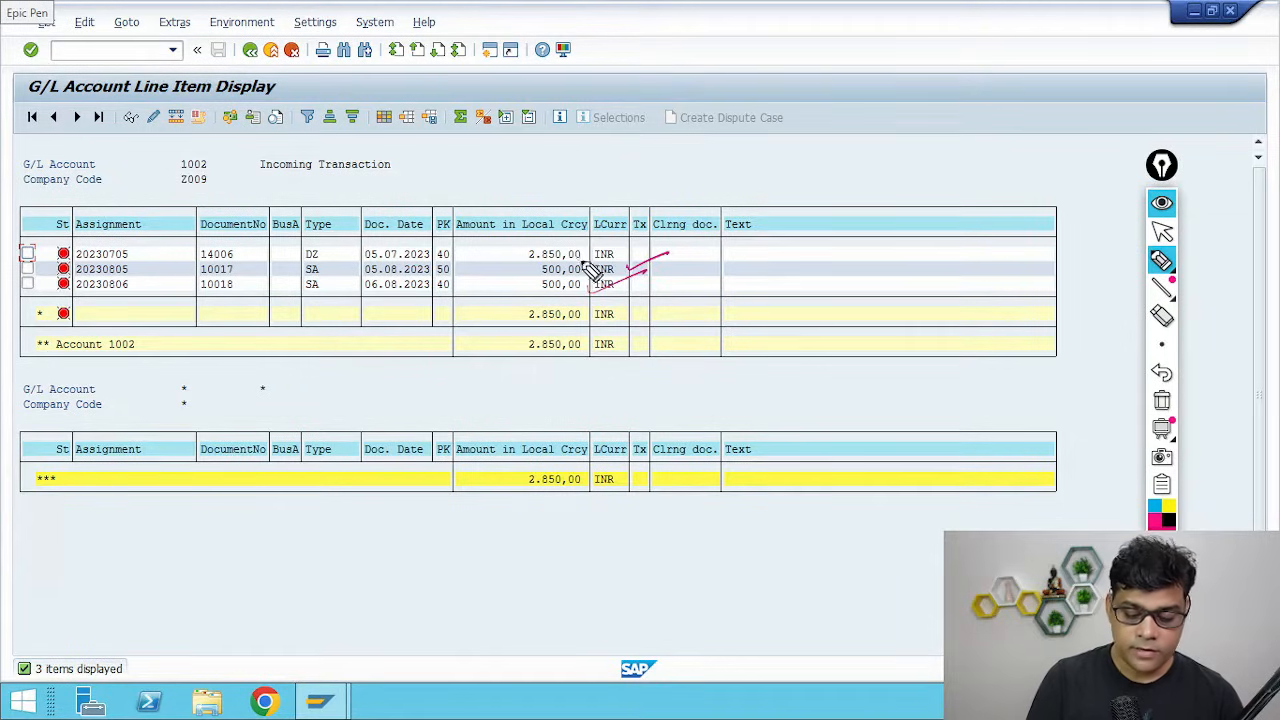
{"action": "left_click_drag", "start_coordinate": [543, 263], "coordinate": [620, 254]}
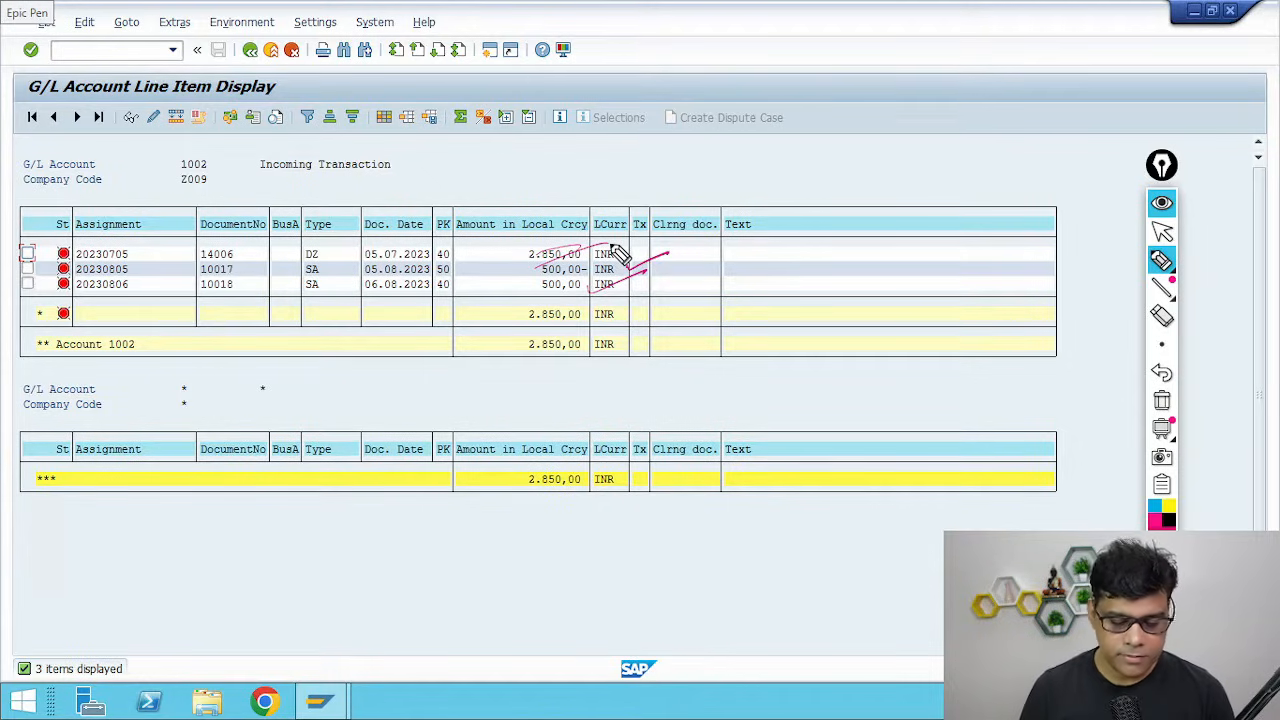
{"action": "left_click_drag", "start_coordinate": [451, 277], "coordinate": [438, 276]}
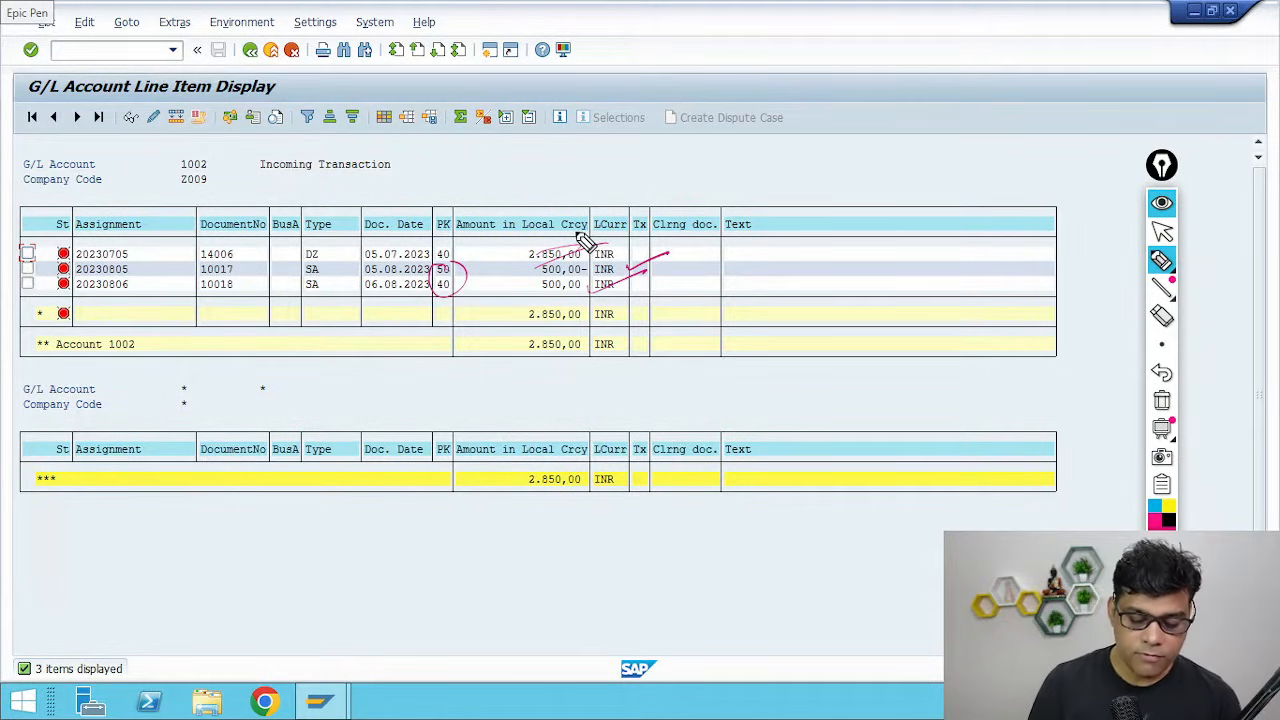
{"action": "mouse_move", "coordinate": [205, 268]}
{"action": "left_mouse_down"}
{"action": "mouse_move", "coordinate": [182, 273]}
{"action": "mouse_move", "coordinate": [200, 300]}
{"action": "left_mouse_up"}
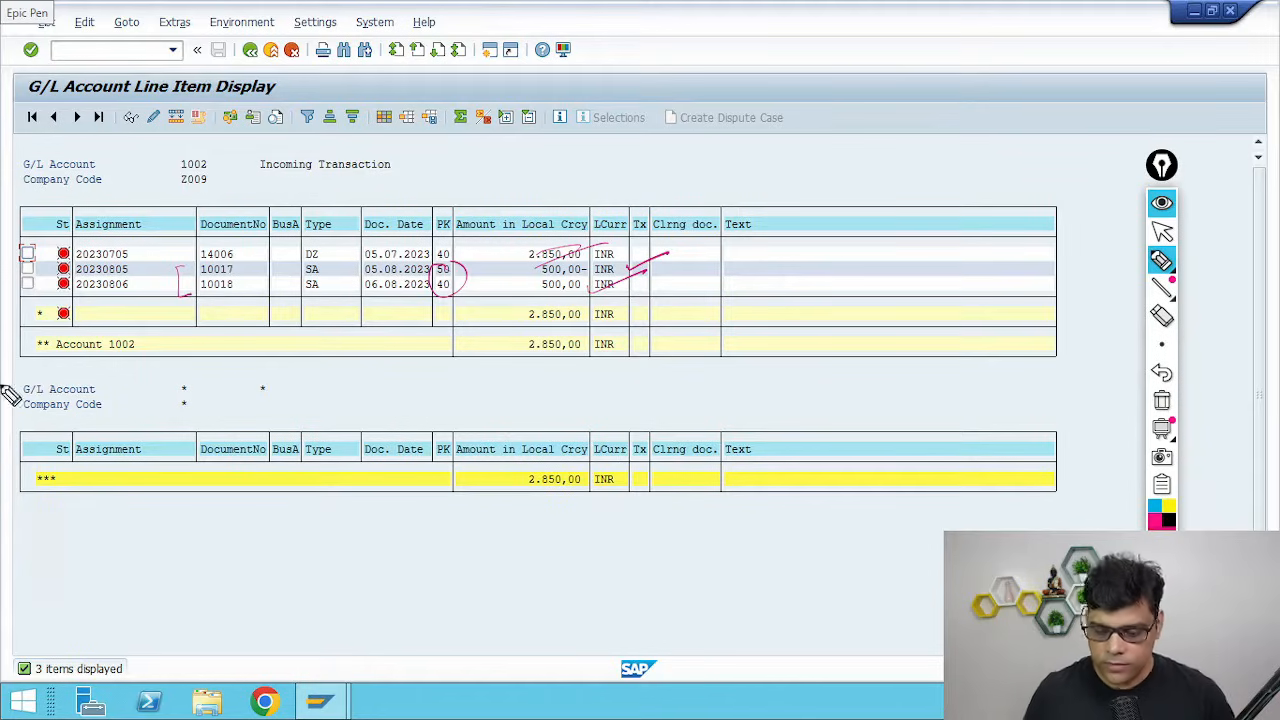
{"action": "left_click", "coordinate": [1162, 401]}
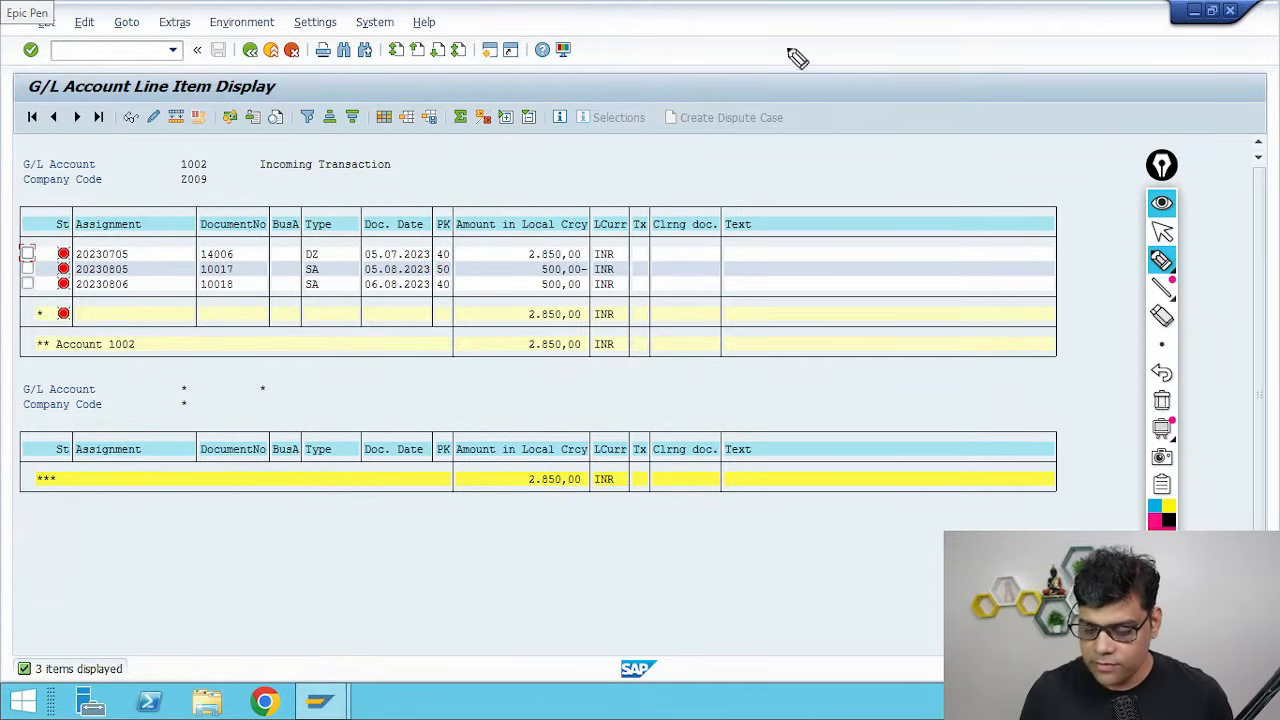
{"action": "left_click", "coordinate": [1162, 233]}
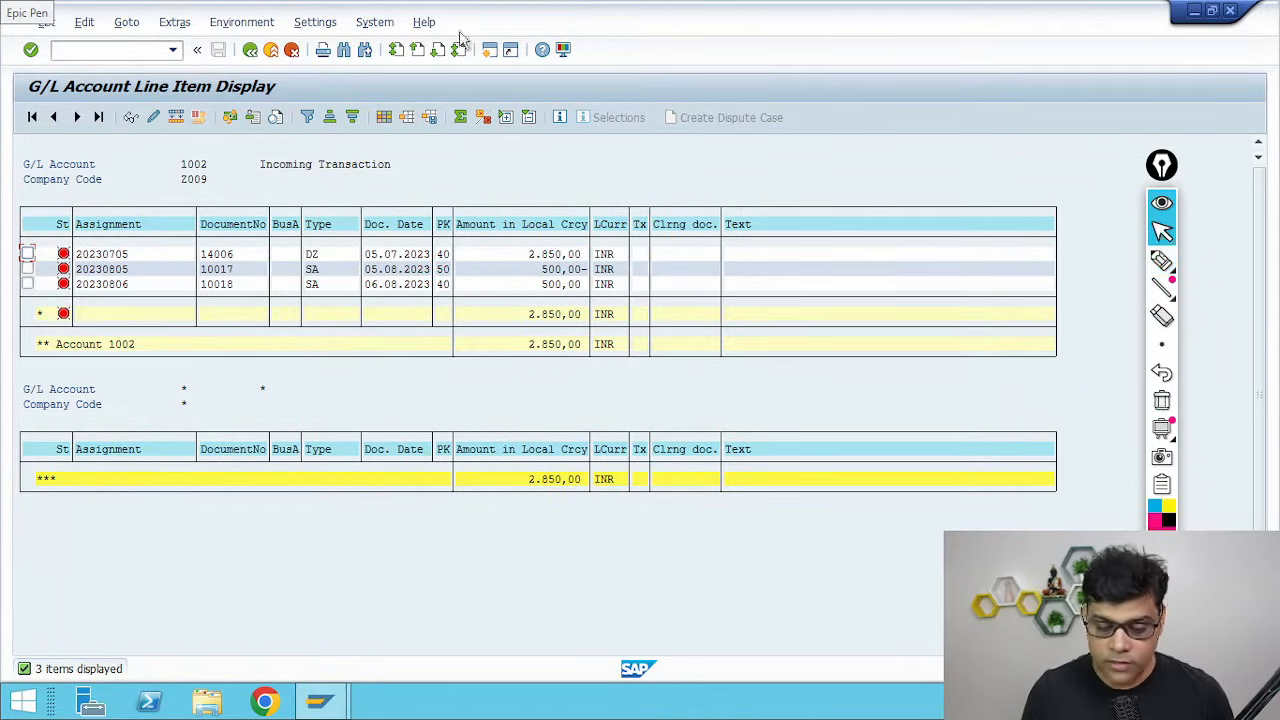
Open a new session and start F-03 - Clear from the General Ledger account functions under Financial Accounting
{"action": "left_click", "coordinate": [491, 50]}
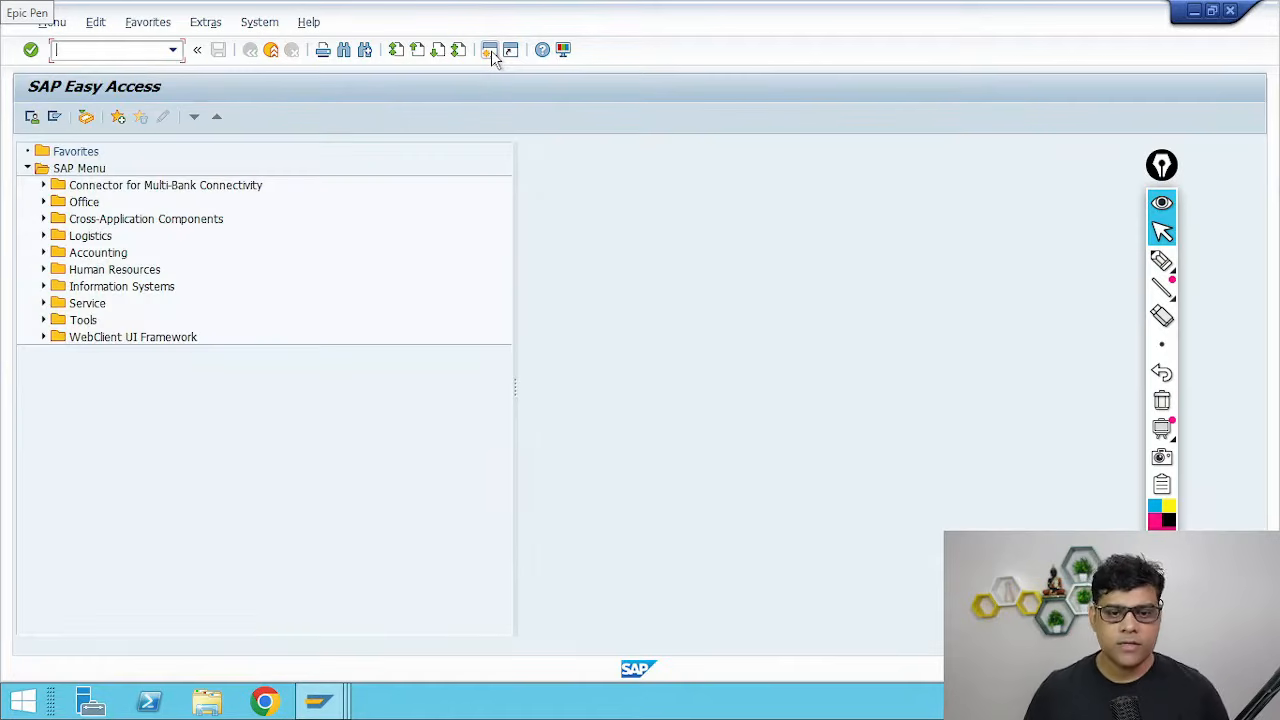
{"action": "left_click", "coordinate": [43, 252]}
{"action": "left_click", "coordinate": [59, 269]}
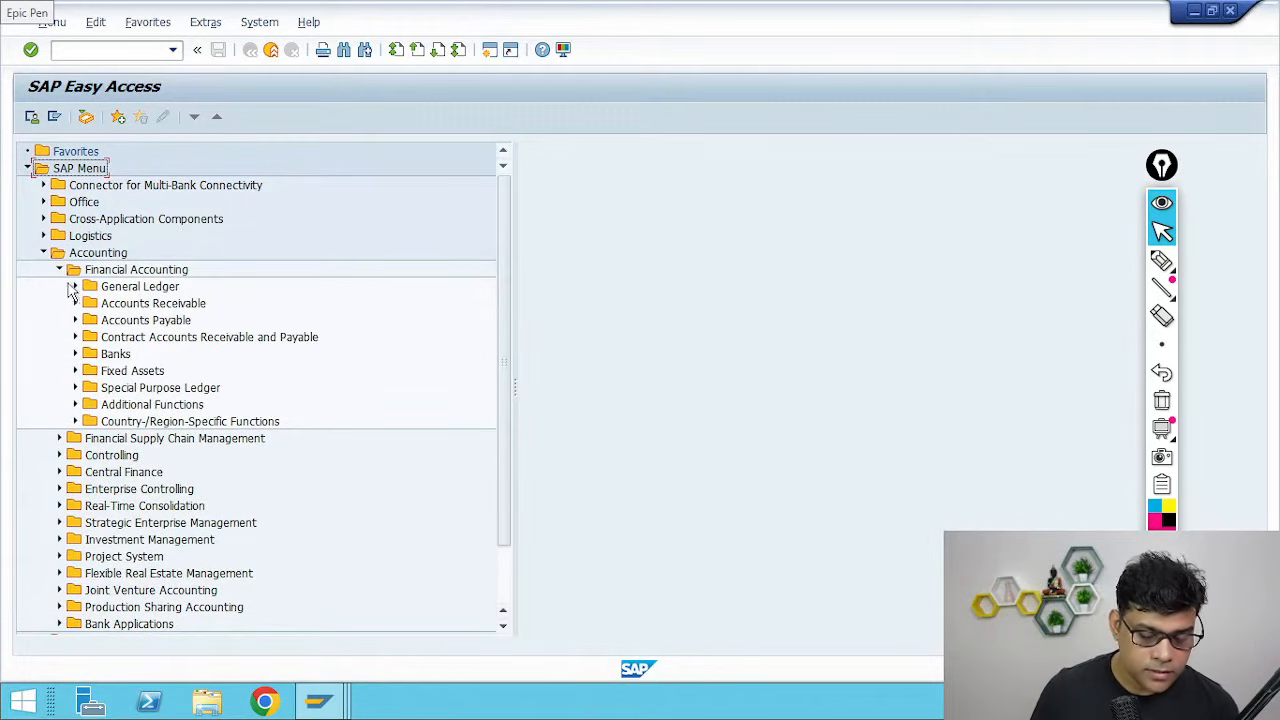
{"action": "left_click", "coordinate": [75, 286]}
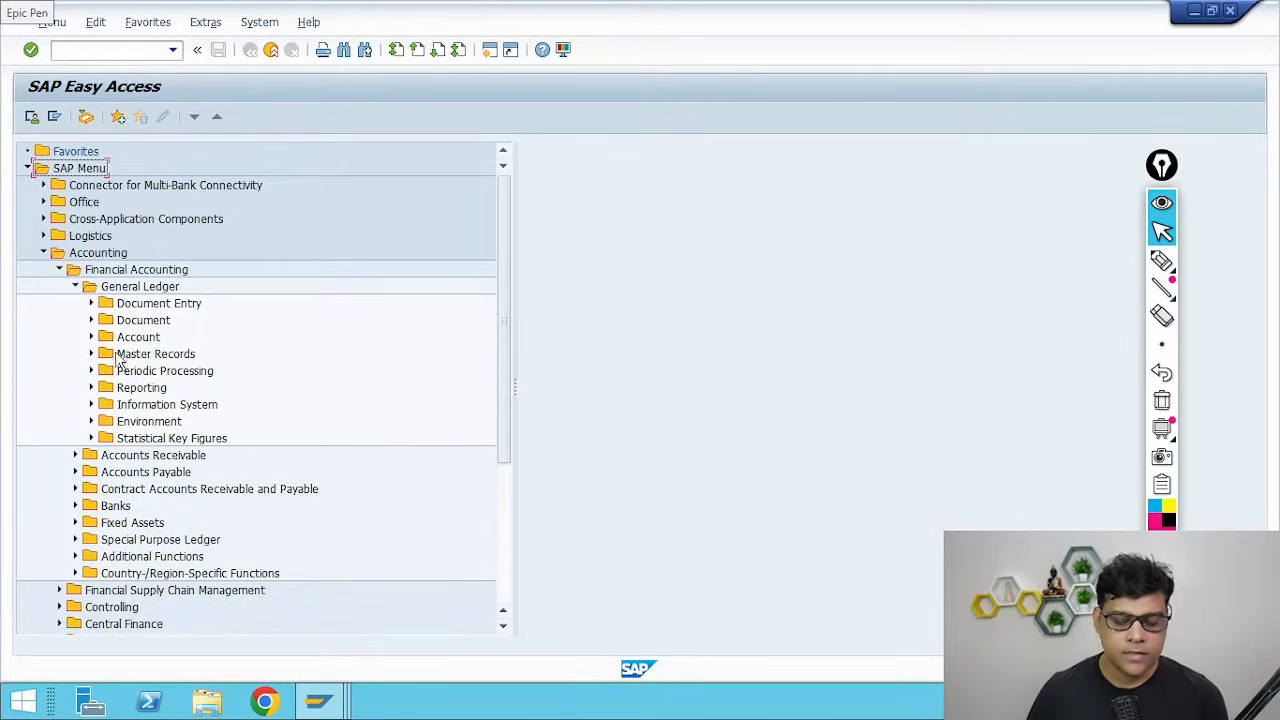
{"action": "left_click", "coordinate": [91, 337]}
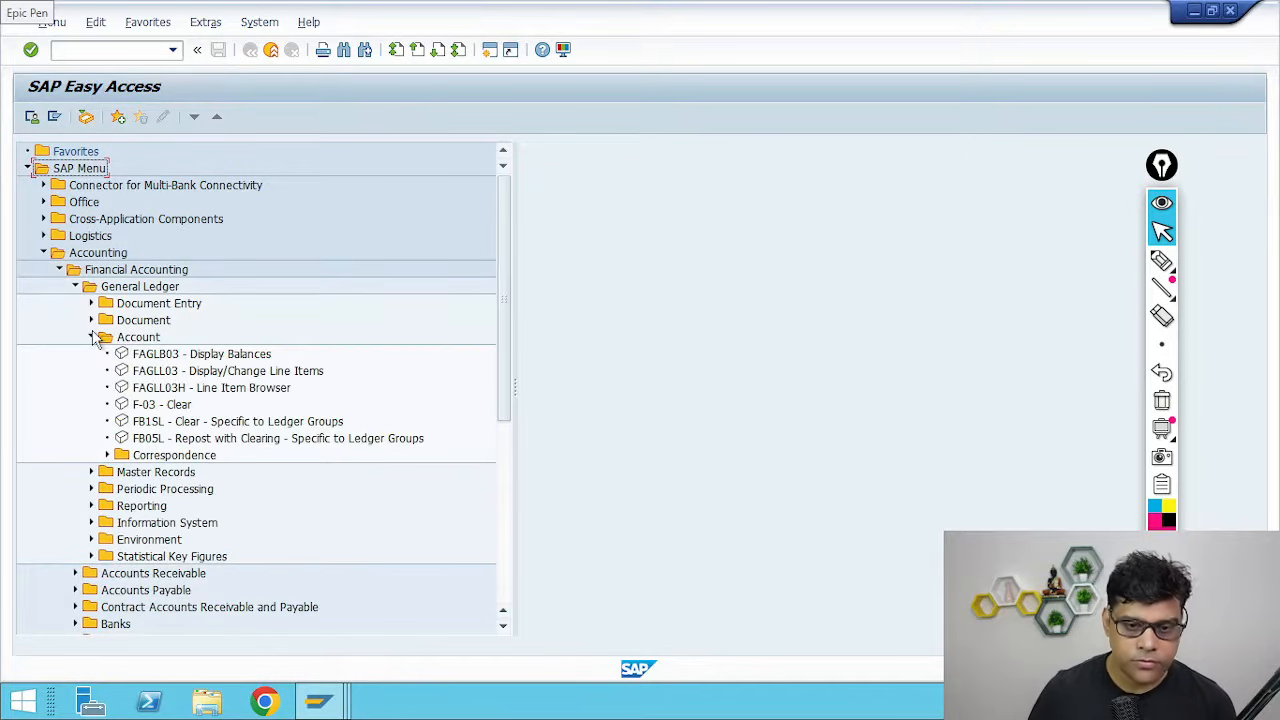
{"action": "scroll", "coordinate": [190, 440], "scroll_direction": "down", "scroll_amount": 1}
{"action": "left_click", "coordinate": [165, 372]}
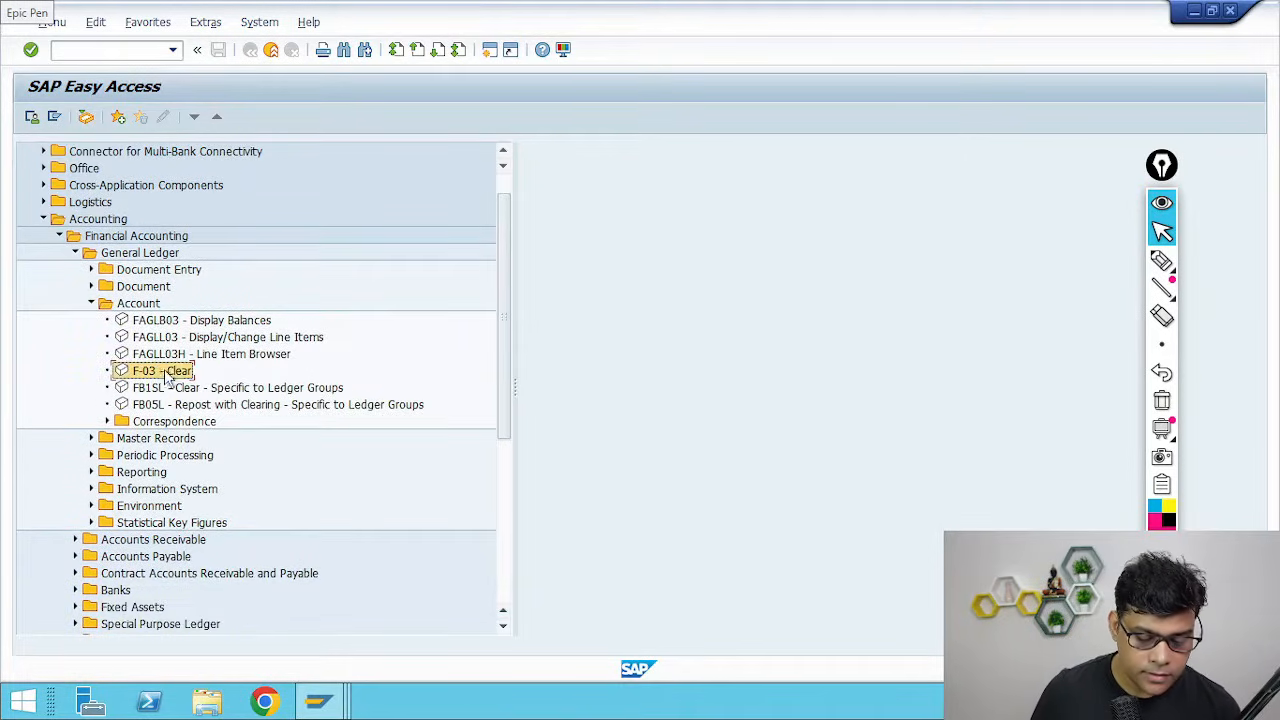
{"action": "double_click", "coordinate": [166, 373]}
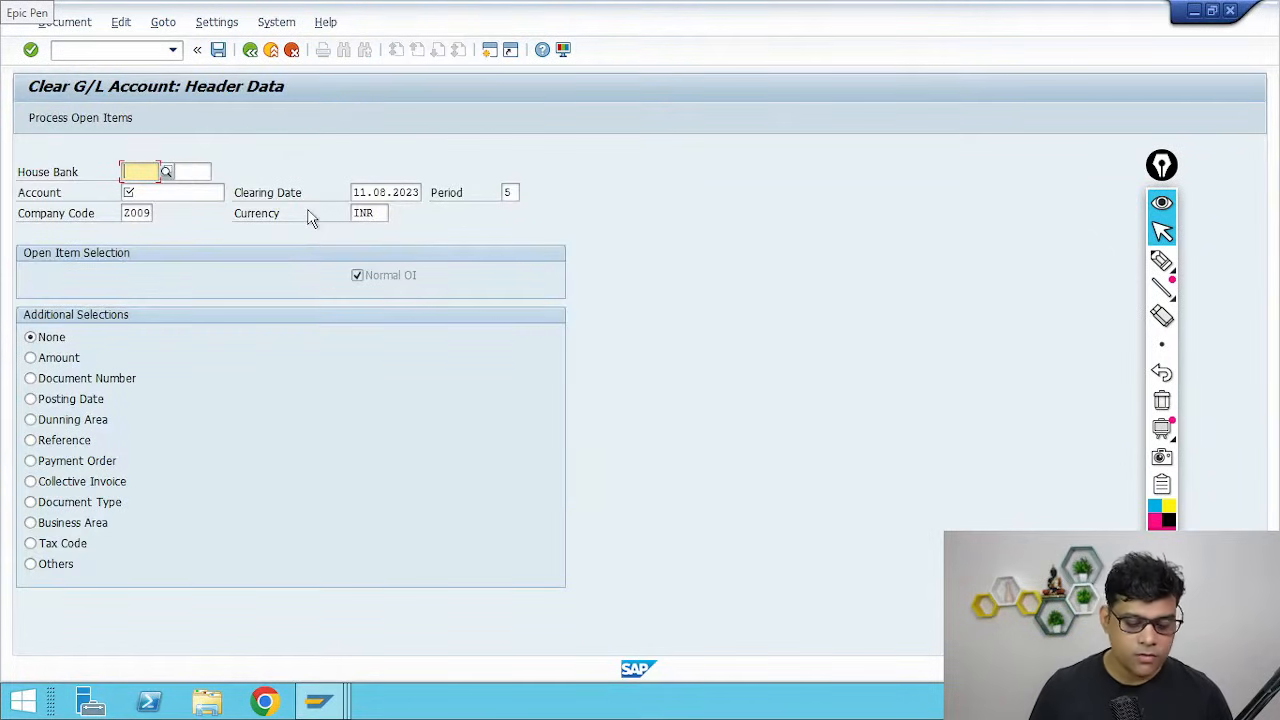
{"action": "type", "text": "1002"}
{"action": "key", "text": "Tab"}
{"action": "key", "text": "shift+Tab"}
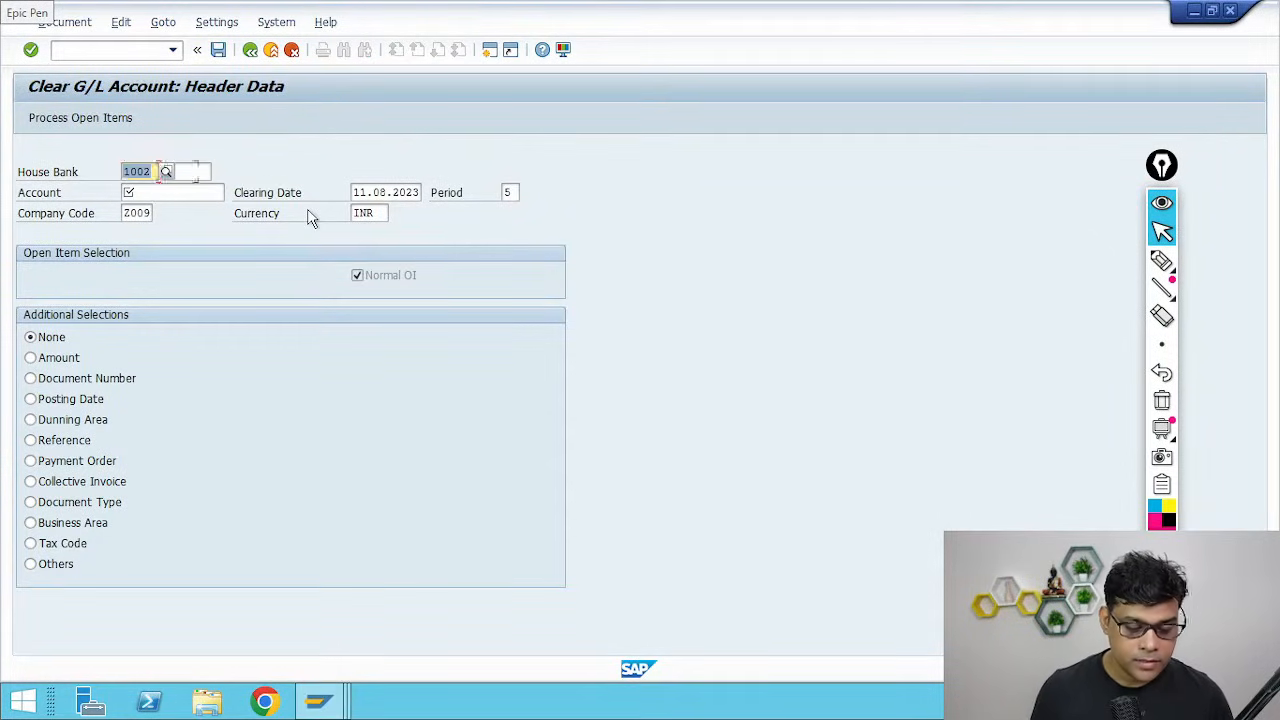
{"action": "key", "text": "BackSpace"}
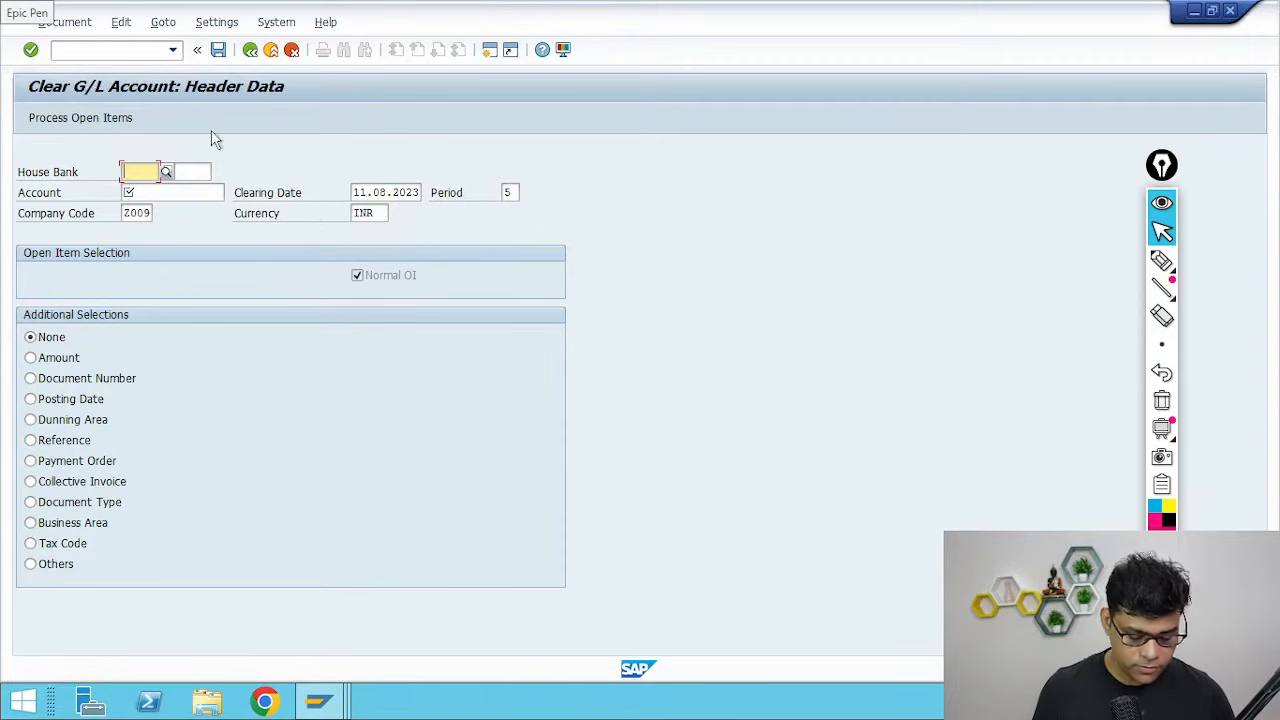
Set the house bank to HDFC and its account ID to H9301 from the value help
{"action": "key", "text": "F4"}
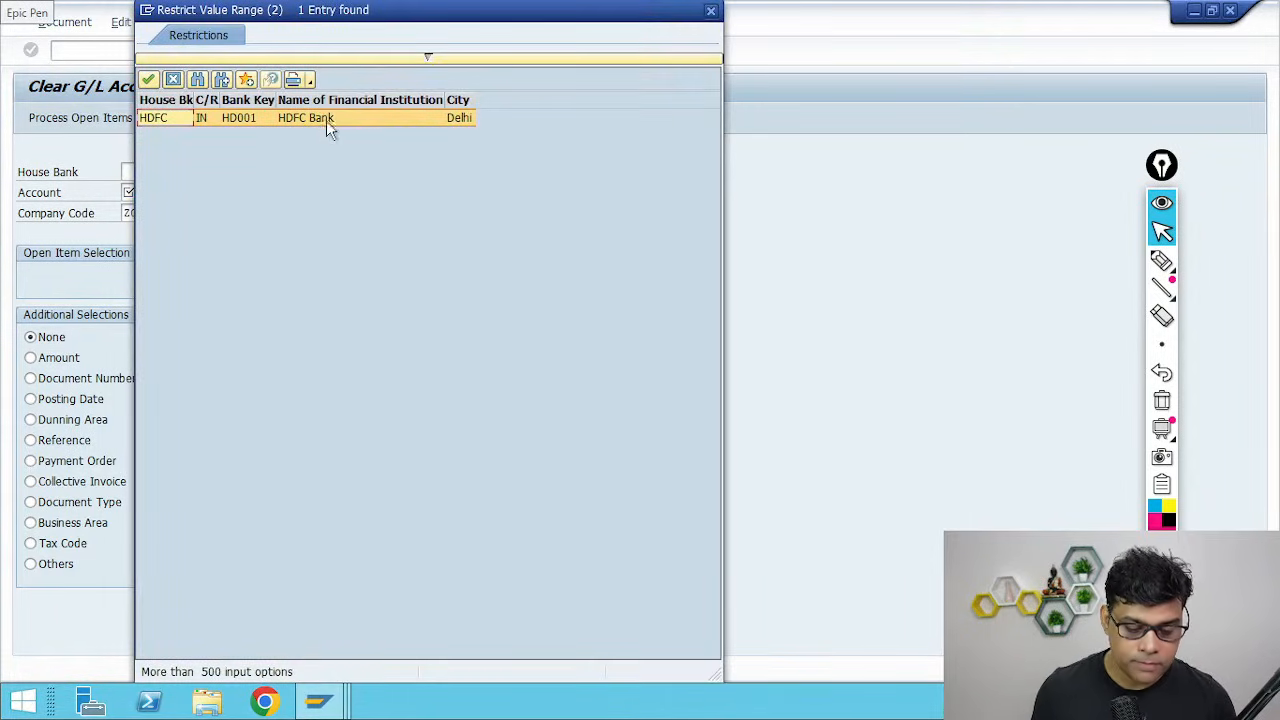
{"action": "double_click", "coordinate": [326, 119]}
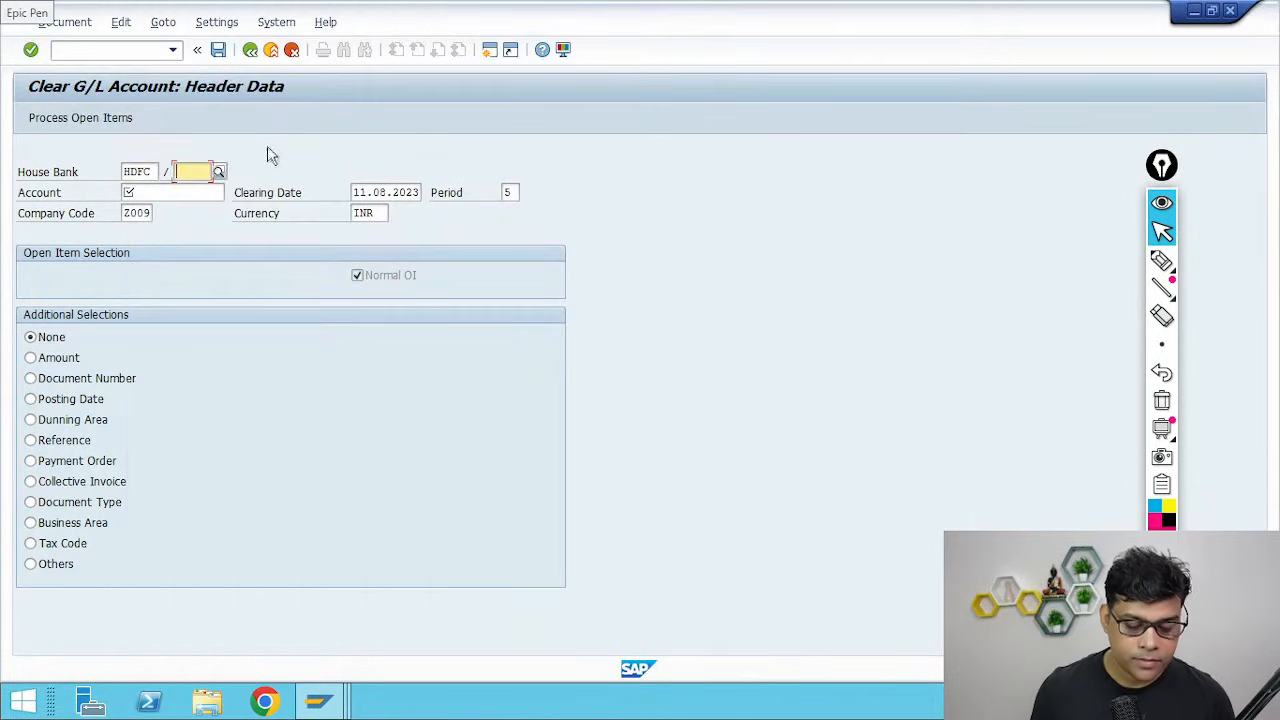
{"action": "left_click", "coordinate": [219, 172]}
{"action": "double_click", "coordinate": [473, 121]}
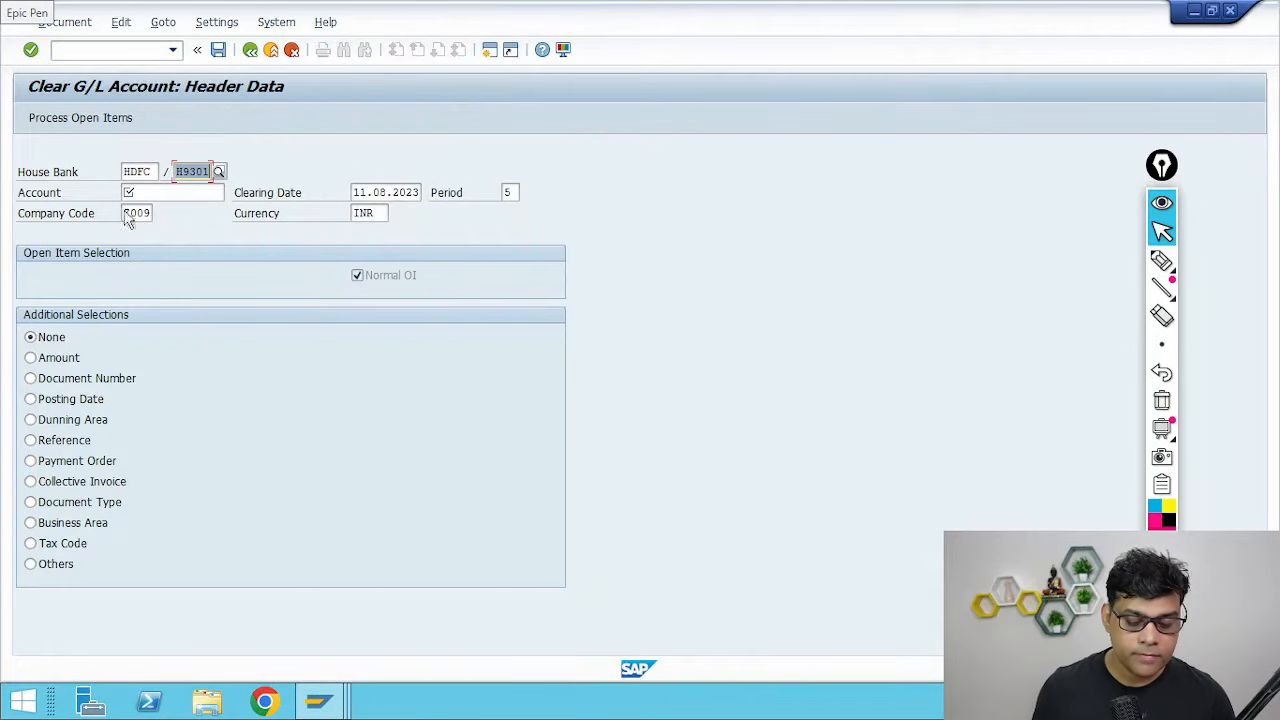
Check the G/L account number in the line item display session and return to the clearing header's account entry
{"action": "left_click", "coordinate": [164, 192]}
{"action": "key", "text": "alt+Tab"}
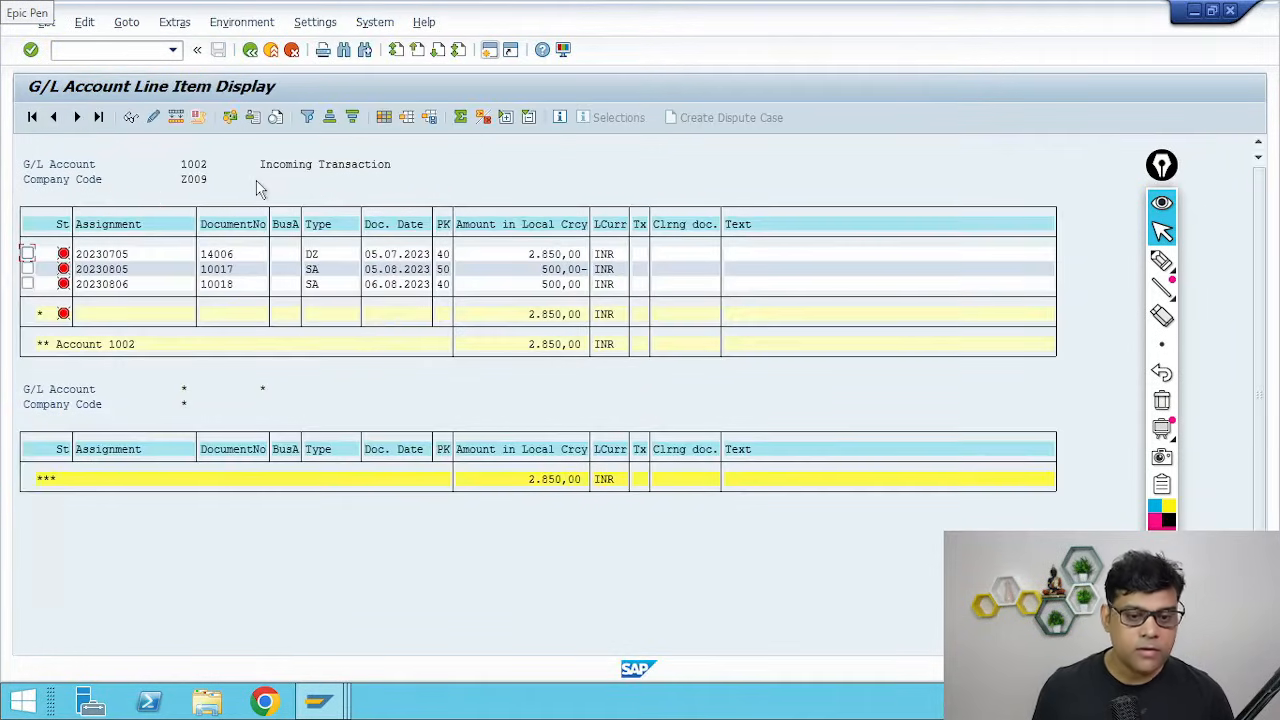
{"action": "key", "text": "alt+Tab"}
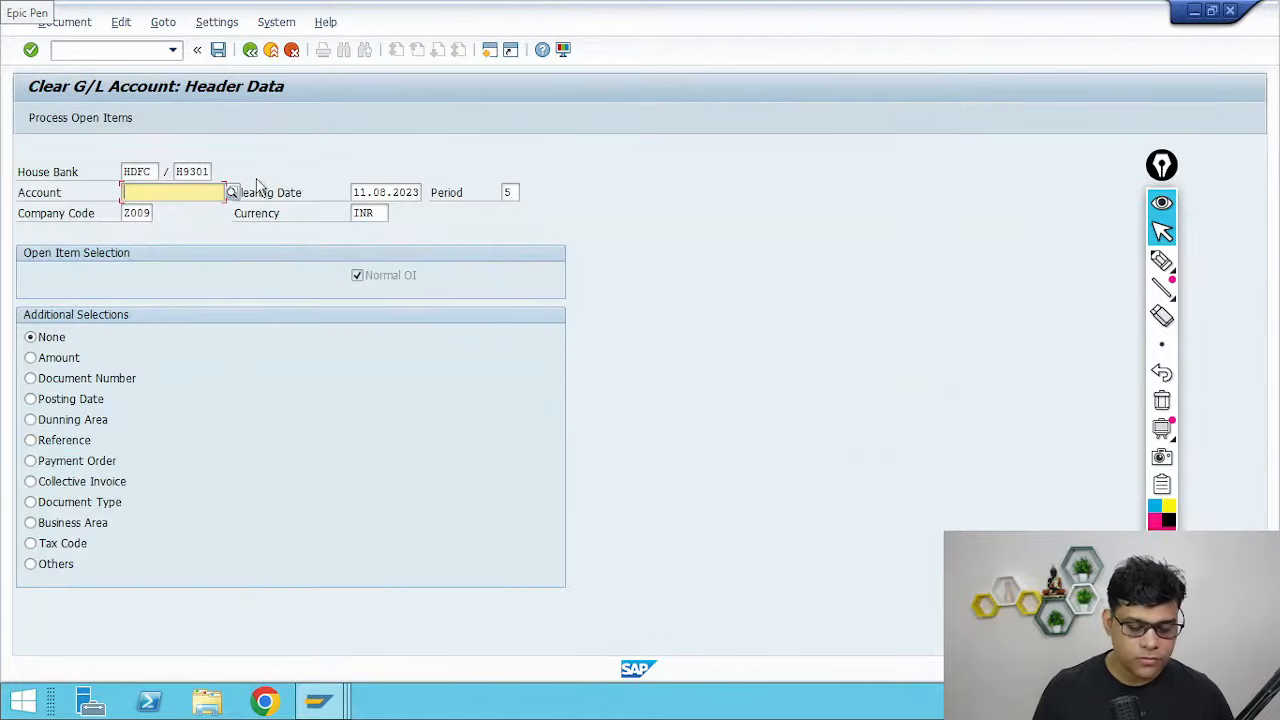
{"action": "type", "text": "1002"}
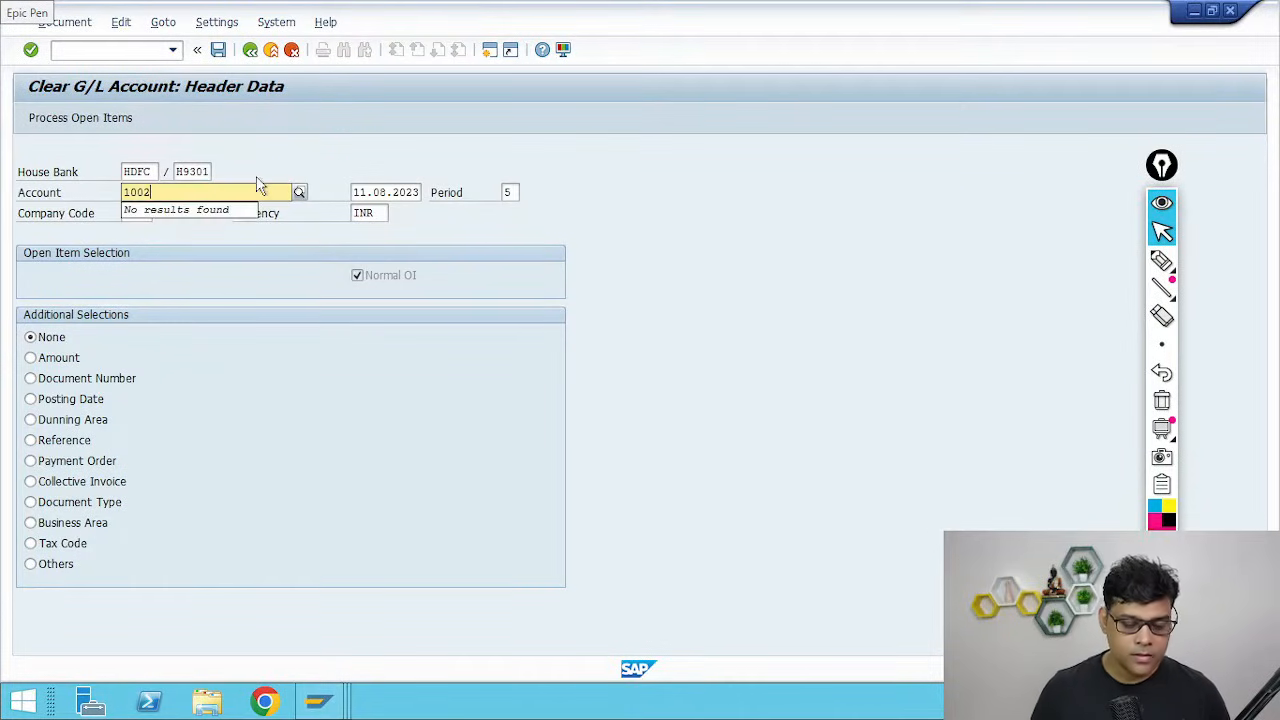
{"action": "key", "text": "BackSpace"}
{"action": "key", "text": "BackSpace"}
{"action": "key", "text": "BackSpace"}
{"action": "key", "text": "BackSpace"}
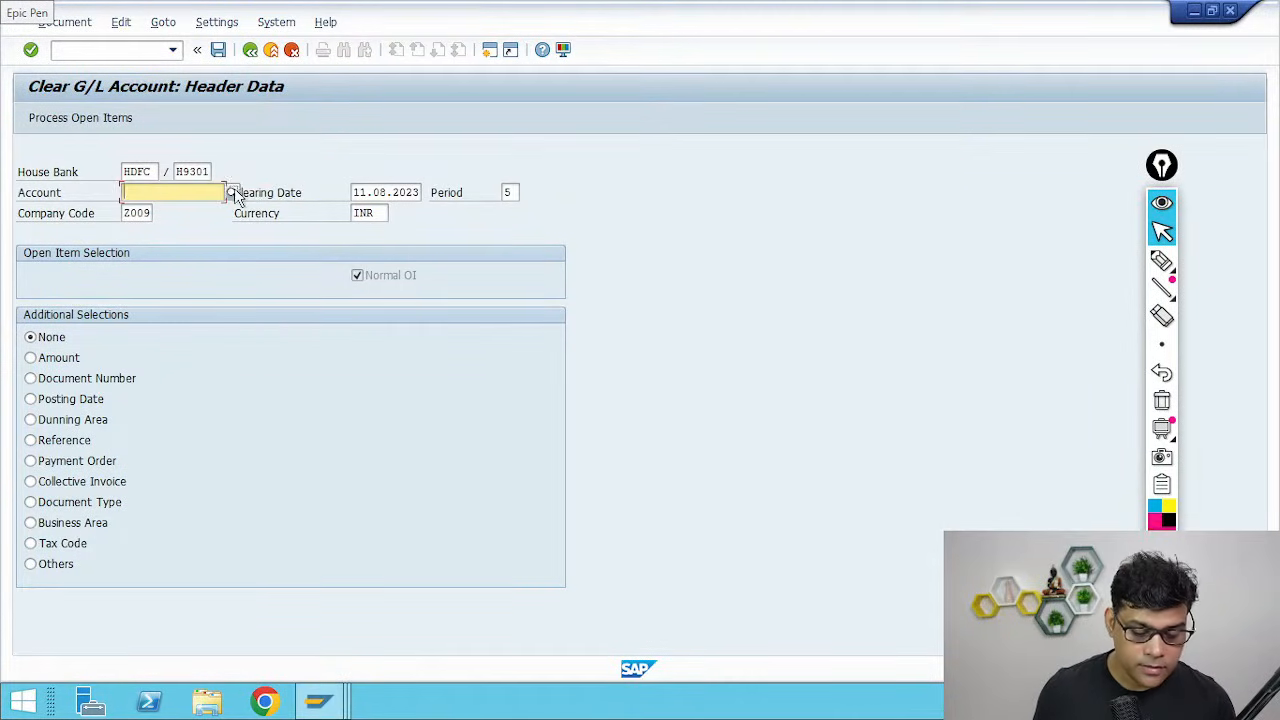
{"action": "type", "text": "1002"}
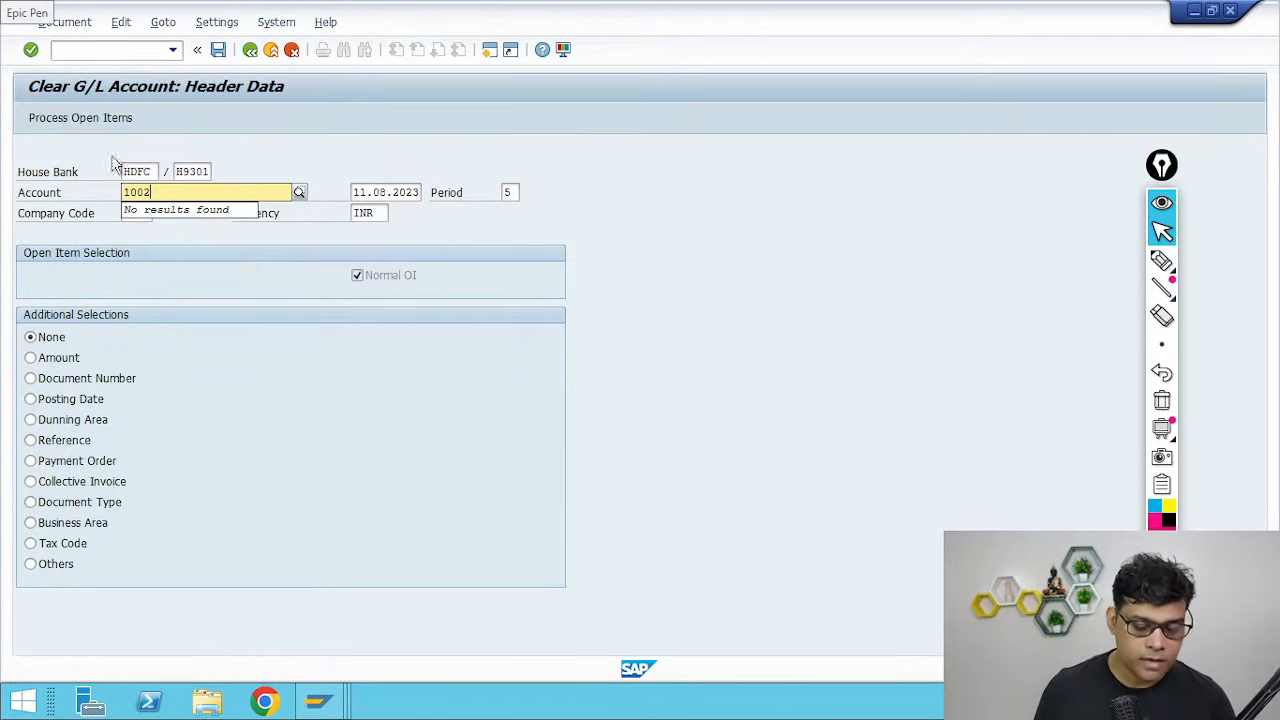
{"action": "key", "text": "BackSpace"}
{"action": "key", "text": "BackSpace"}
{"action": "key", "text": "BackSpace"}
{"action": "key", "text": "BackSpace"}
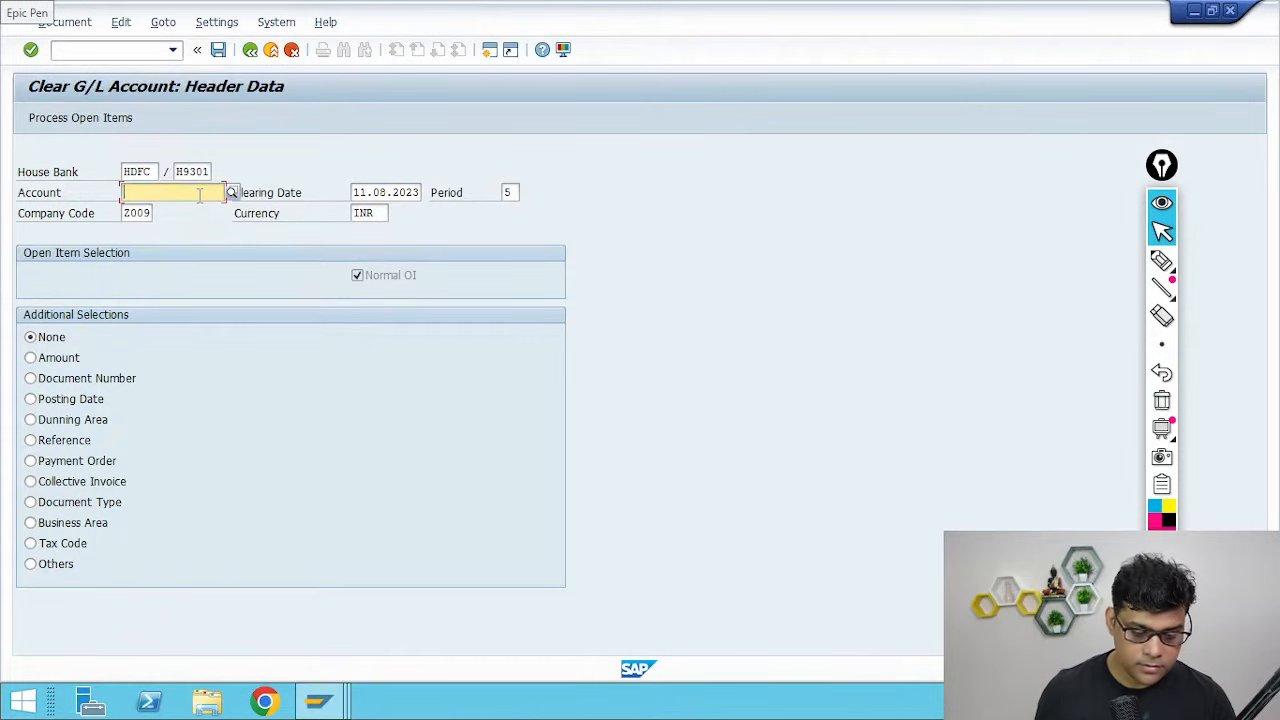
Enter G/L account 1002 in the clearing header and process its open items
{"action": "type", "text": "1002"}
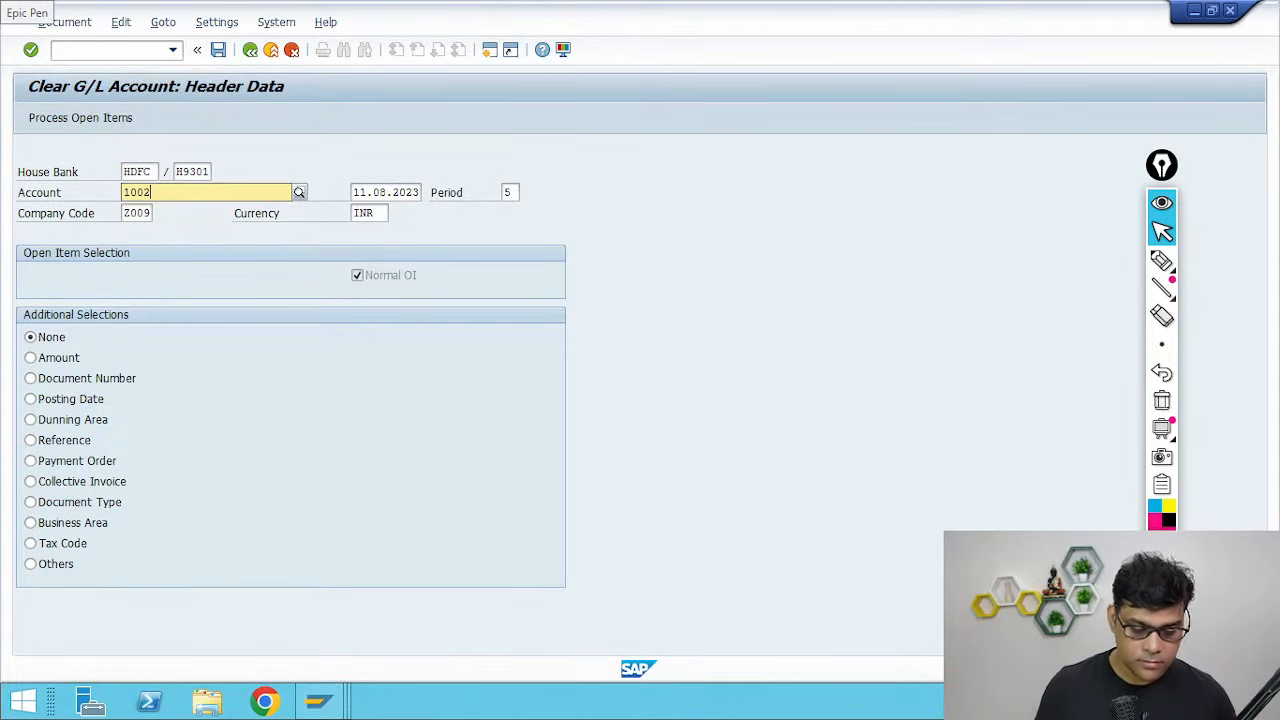
{"action": "left_click", "coordinate": [339, 154]}
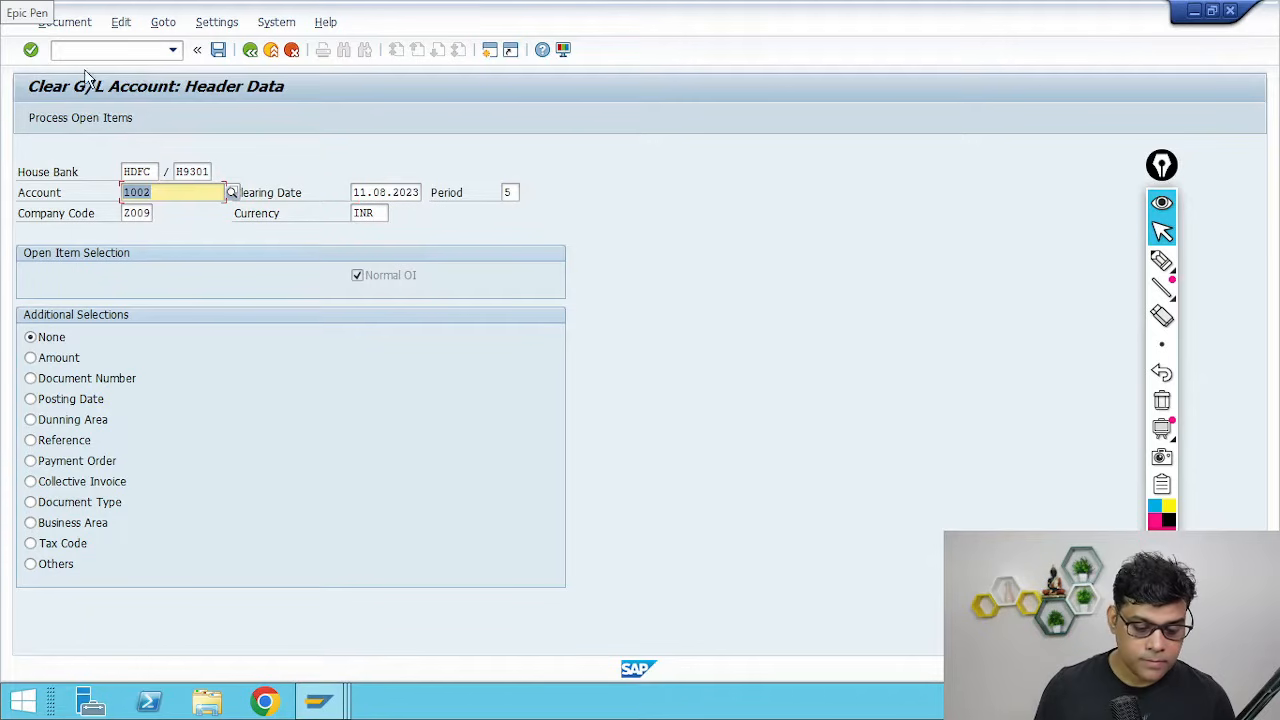
{"action": "left_click", "coordinate": [80, 122]}
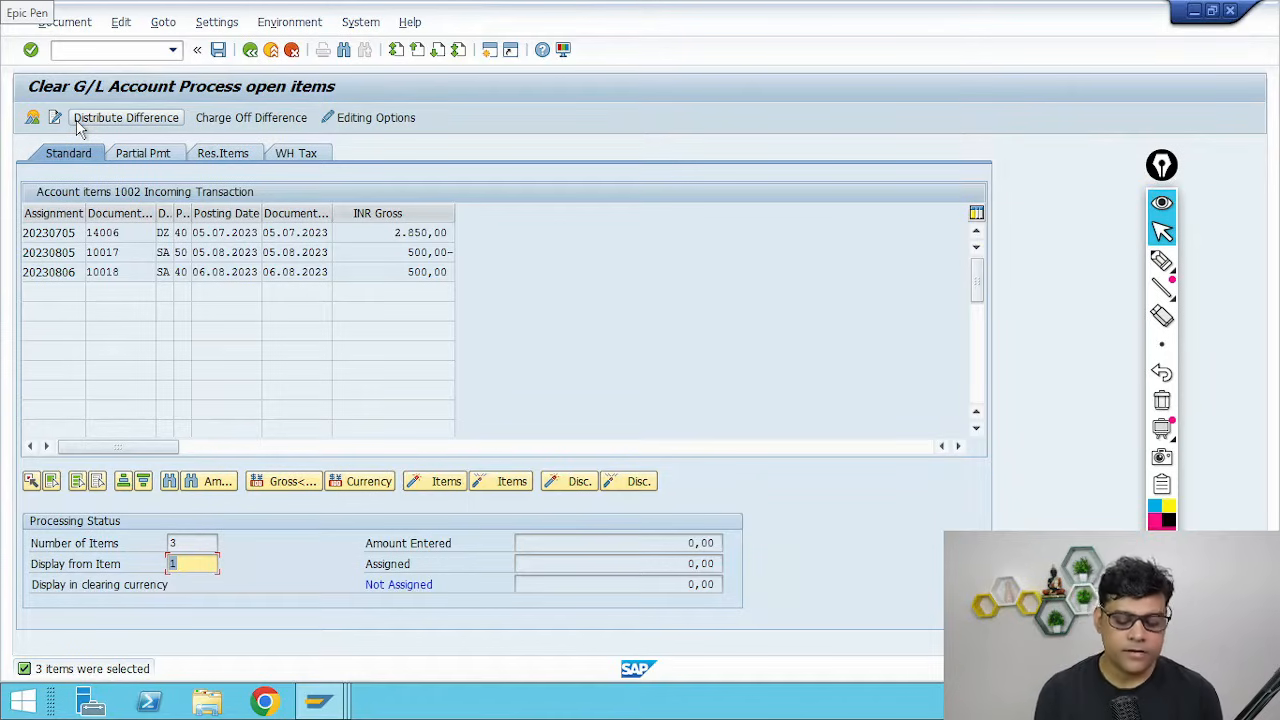
Activate the offsetting 500,00 INR open items of documents 10017 and 10018 and post the clearing
{"action": "double_click", "coordinate": [428, 252]}
{"action": "double_click", "coordinate": [424, 271]}
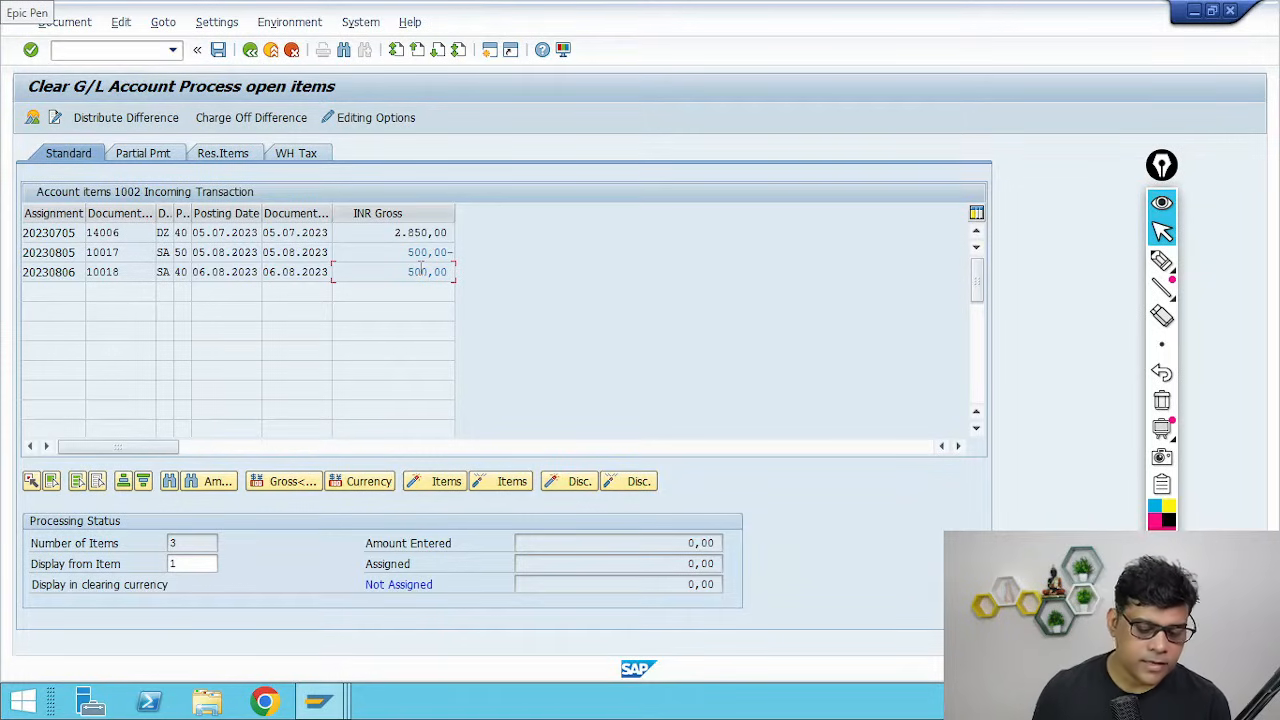
{"action": "left_click", "coordinate": [218, 51]}
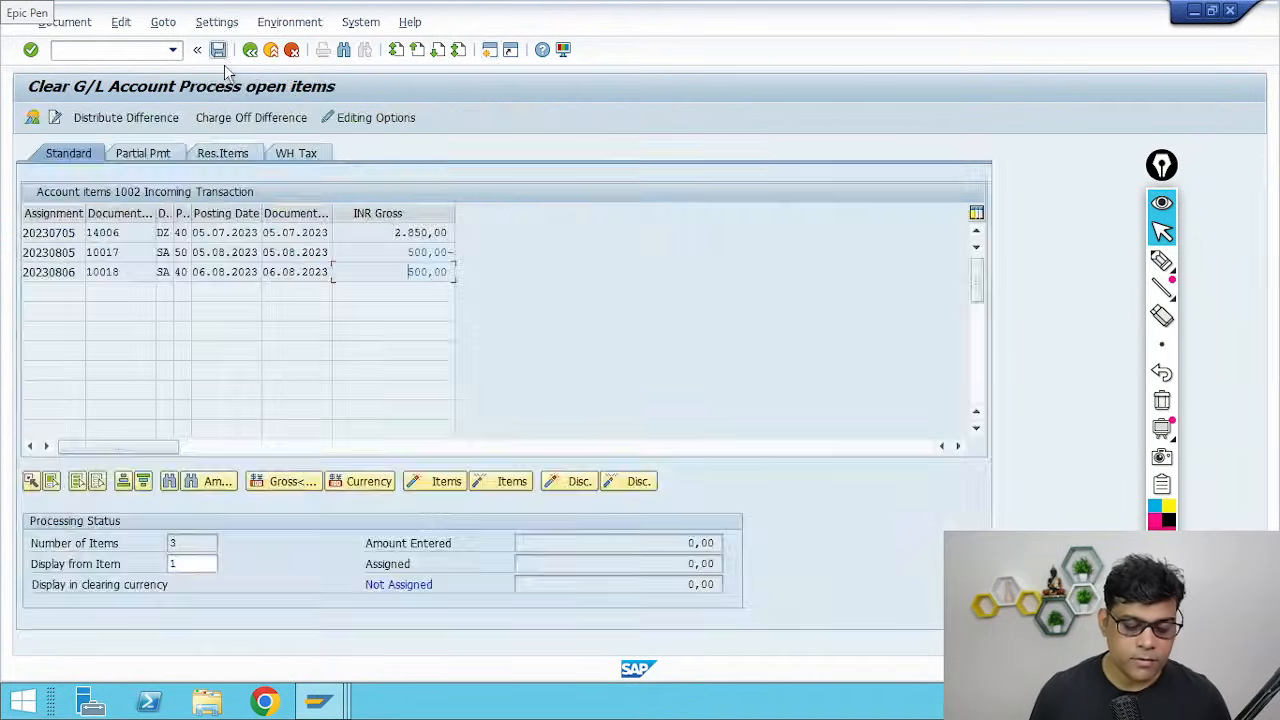
{"action": "left_click", "coordinate": [218, 51]}
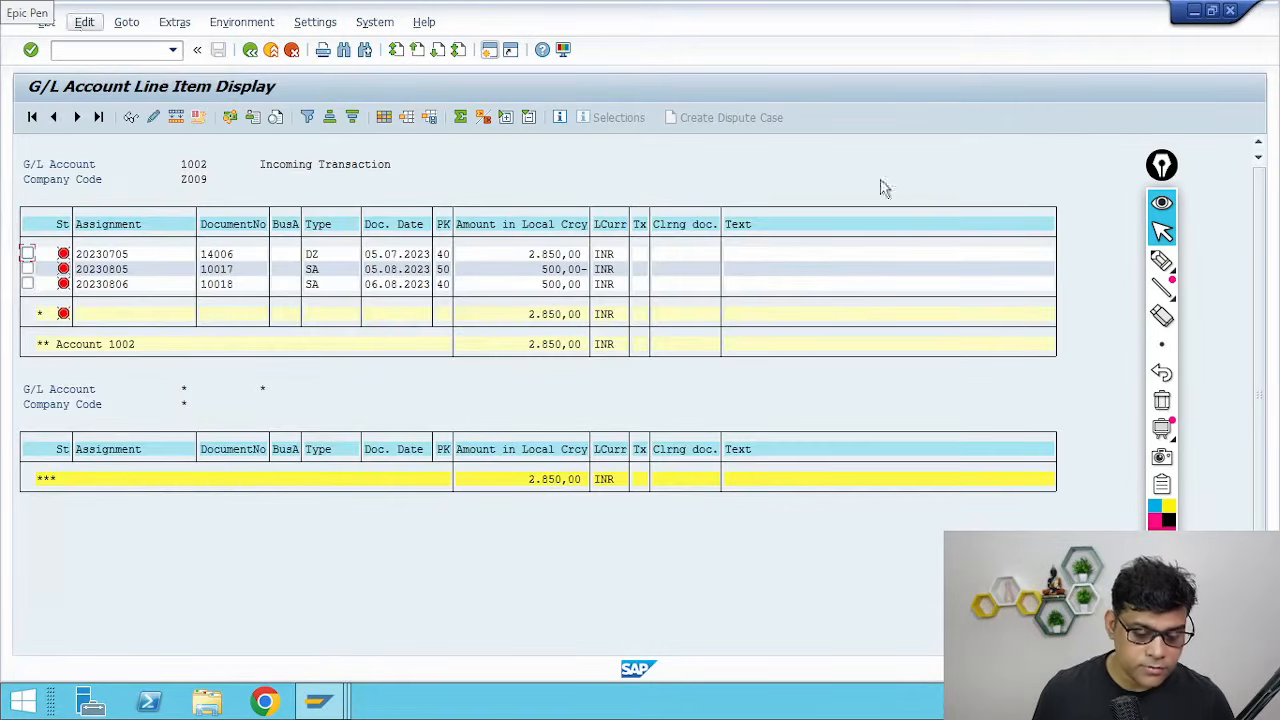
Refresh the line item display for G/L account 1002 to check its open items, and go back from the list
{"action": "left_click", "coordinate": [50, 26]}
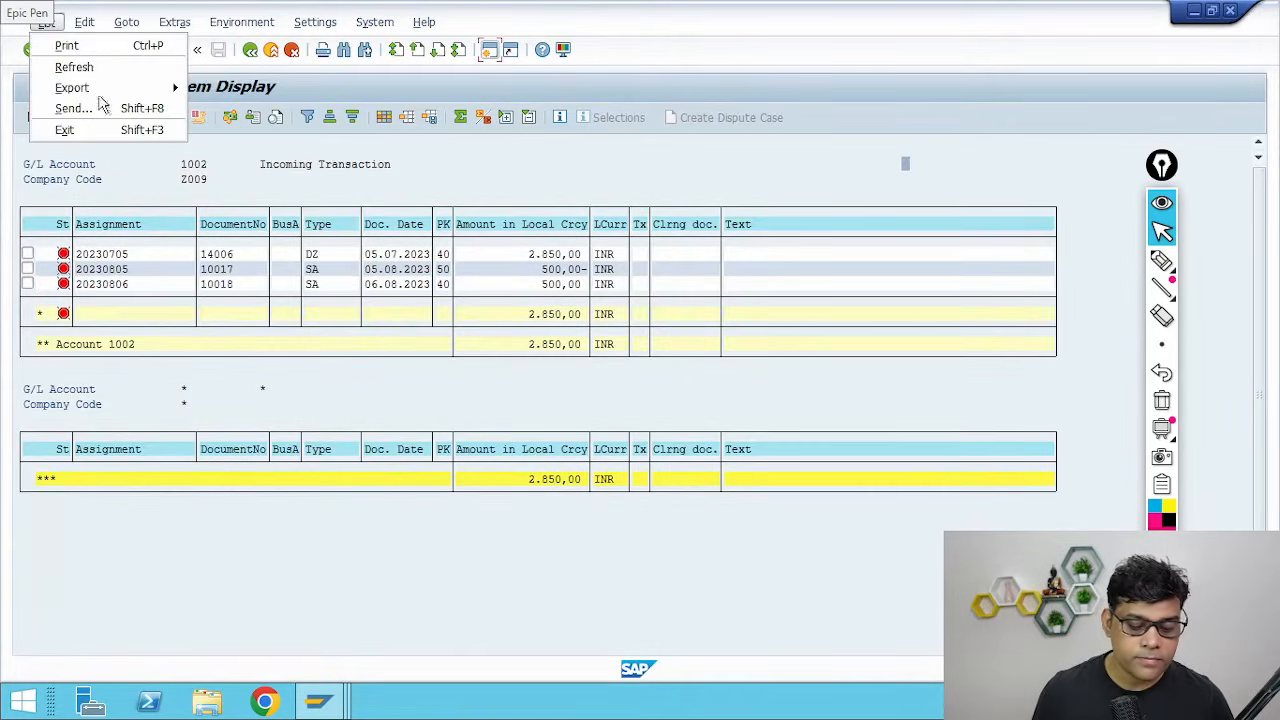
{"action": "left_click", "coordinate": [88, 67]}
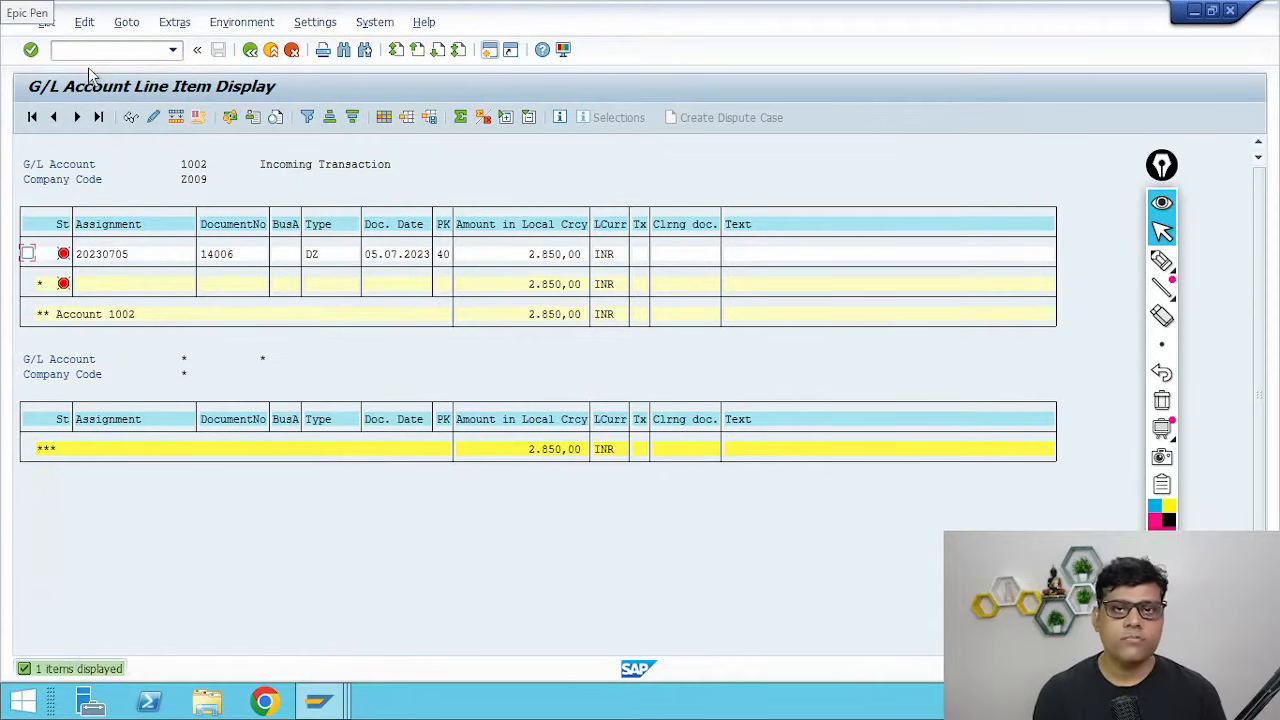
{"action": "left_click", "coordinate": [250, 49]}
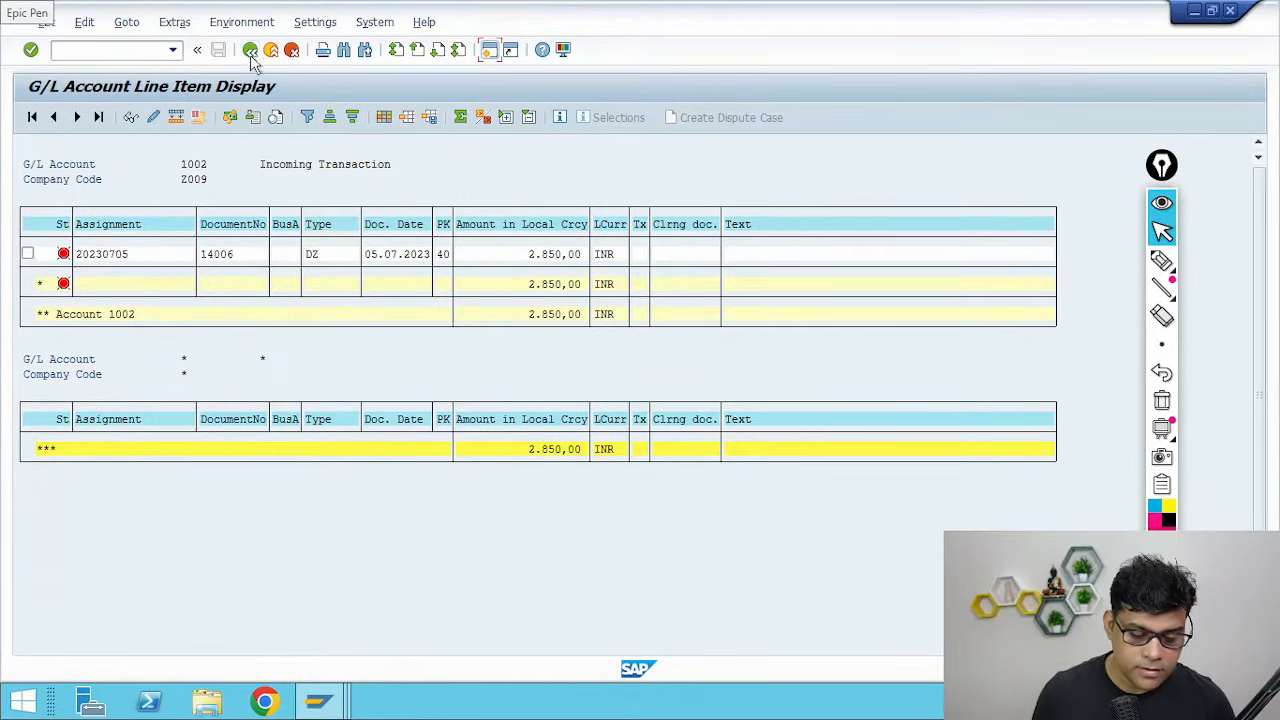
List the cleared items of G/L account 1002 and check the clearing document of documents 10017 and 10018
{"action": "left_click", "coordinate": [50, 440]}
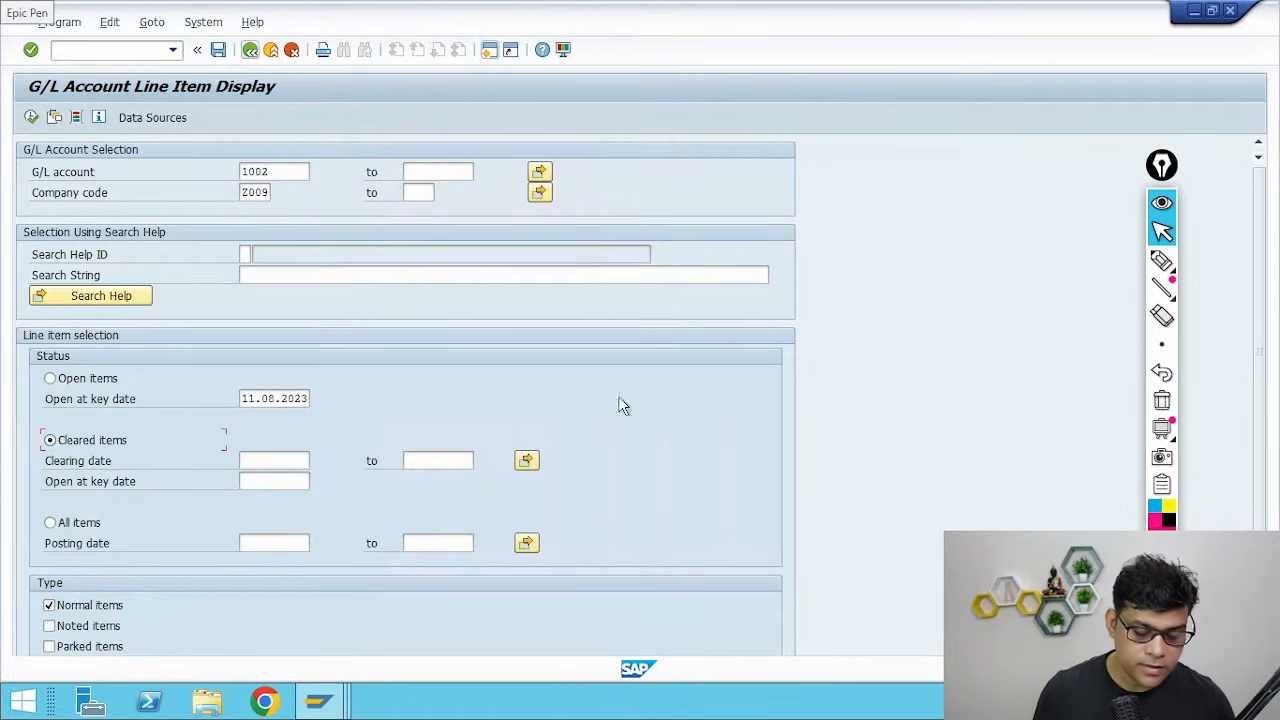
{"action": "left_click", "coordinate": [31, 117]}
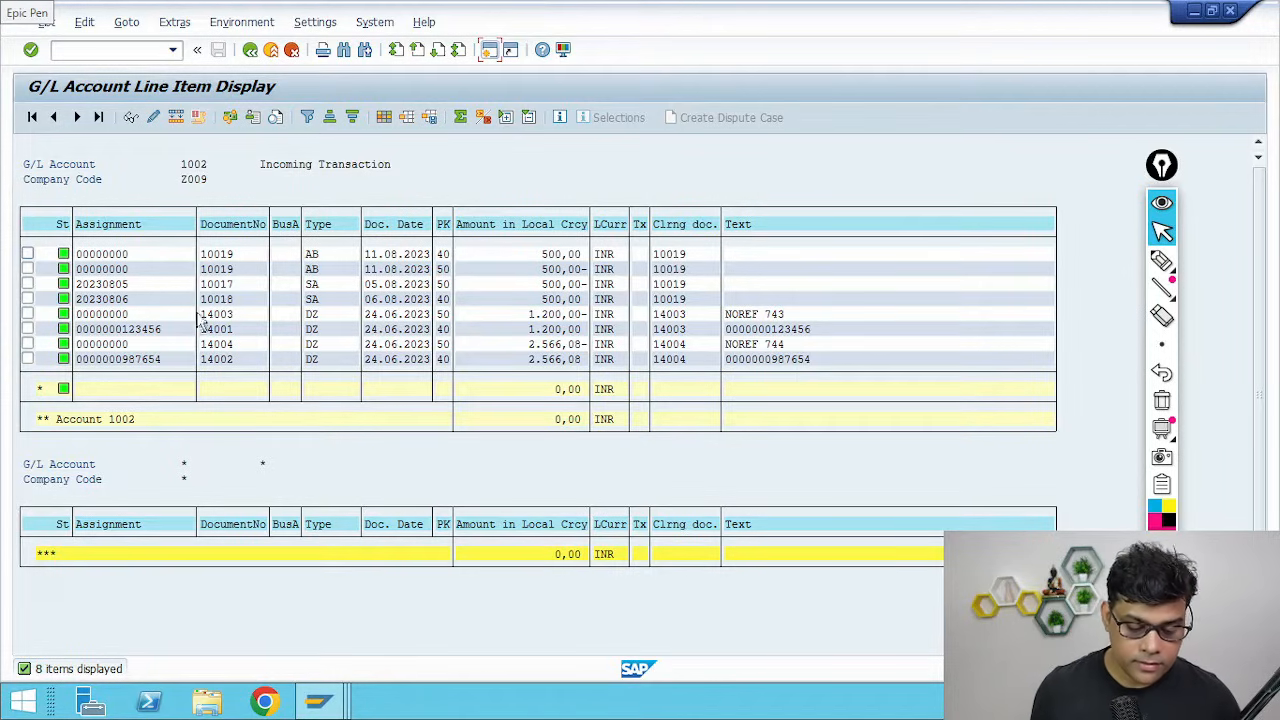
{"action": "left_click", "coordinate": [225, 285]}
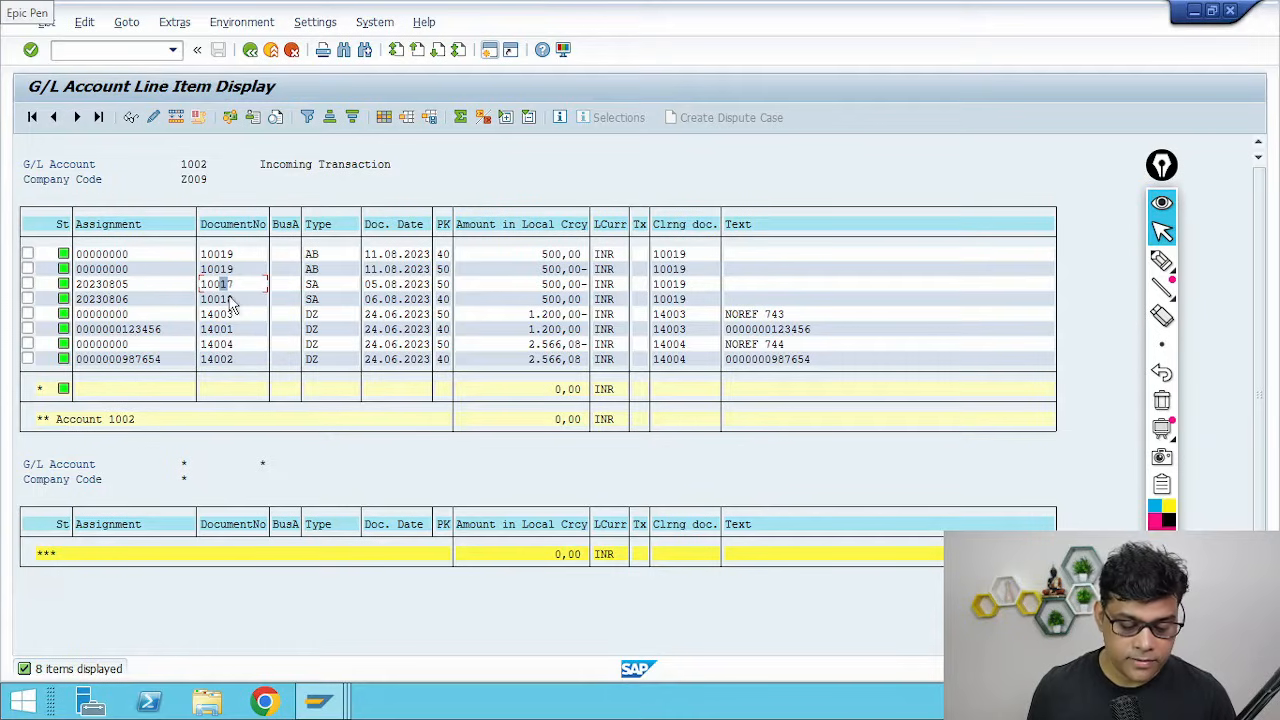
{"action": "left_click", "coordinate": [229, 301]}
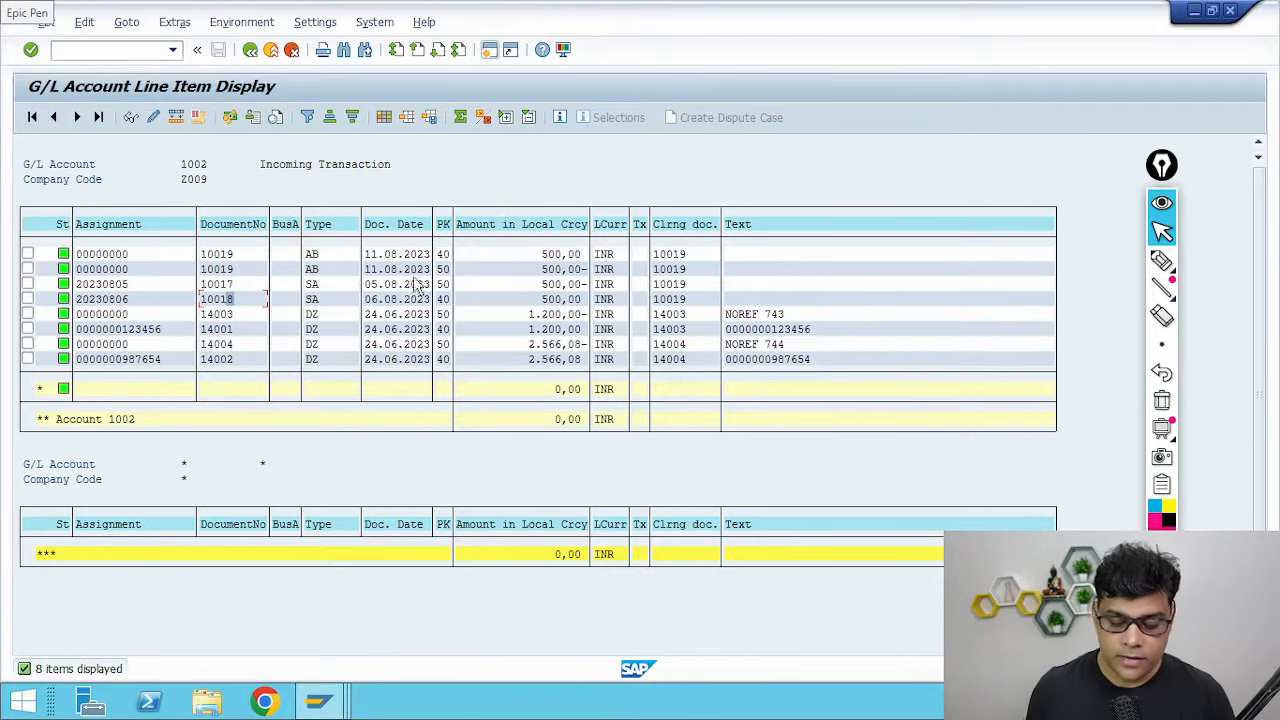
{"action": "left_click", "coordinate": [682, 285]}
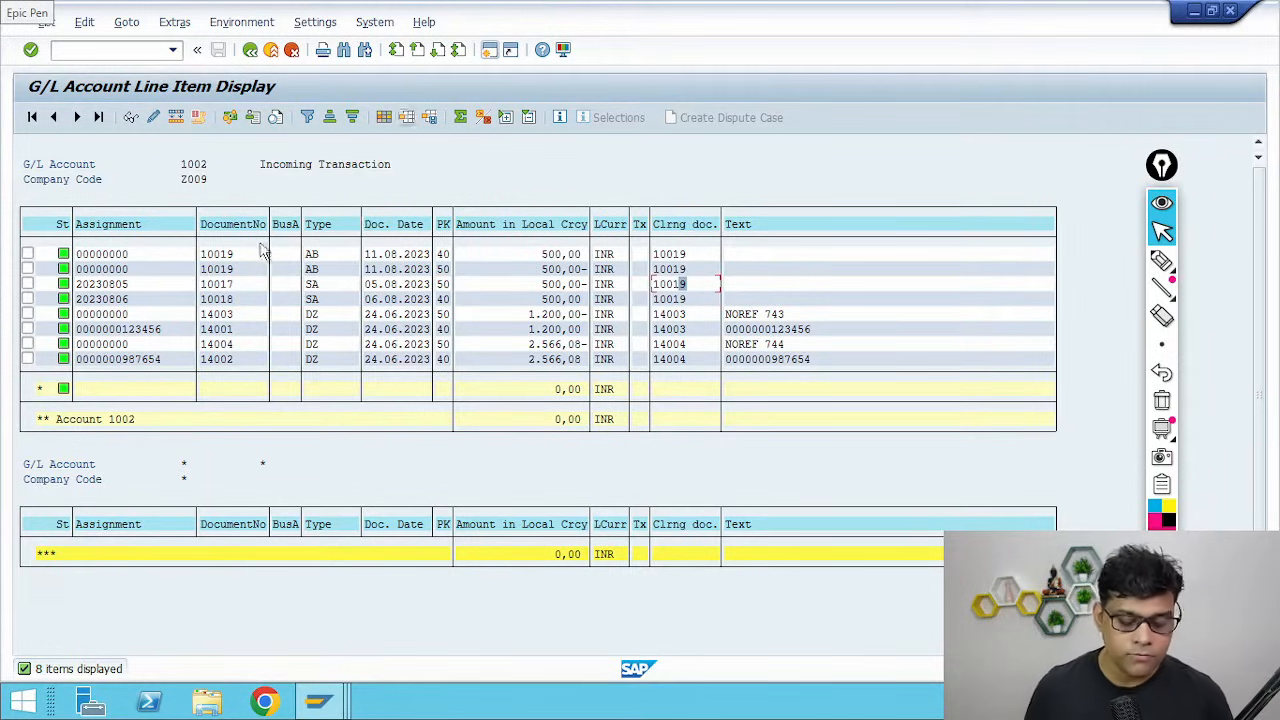
Open document 10017's line item to check its clearing document, return to the list, and open document 10018
{"action": "left_click", "coordinate": [221, 285]}
{"action": "double_click", "coordinate": [234, 290]}
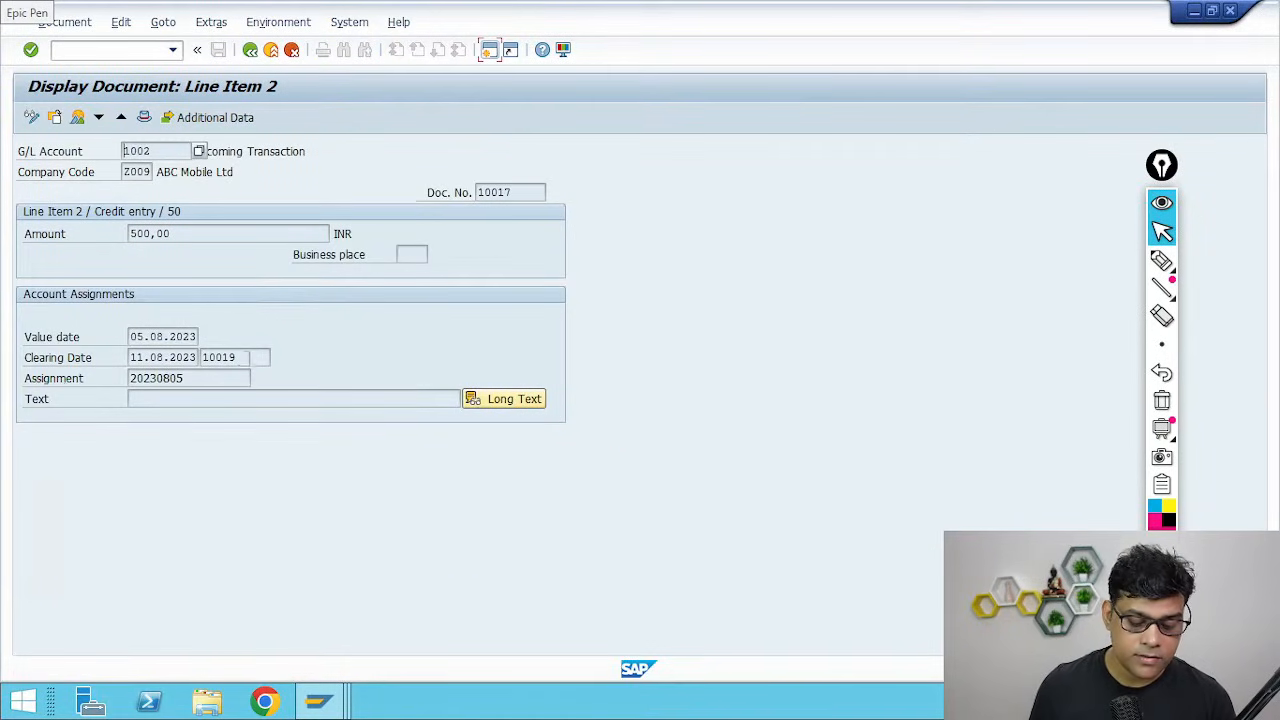
{"action": "key", "text": "Tab"}
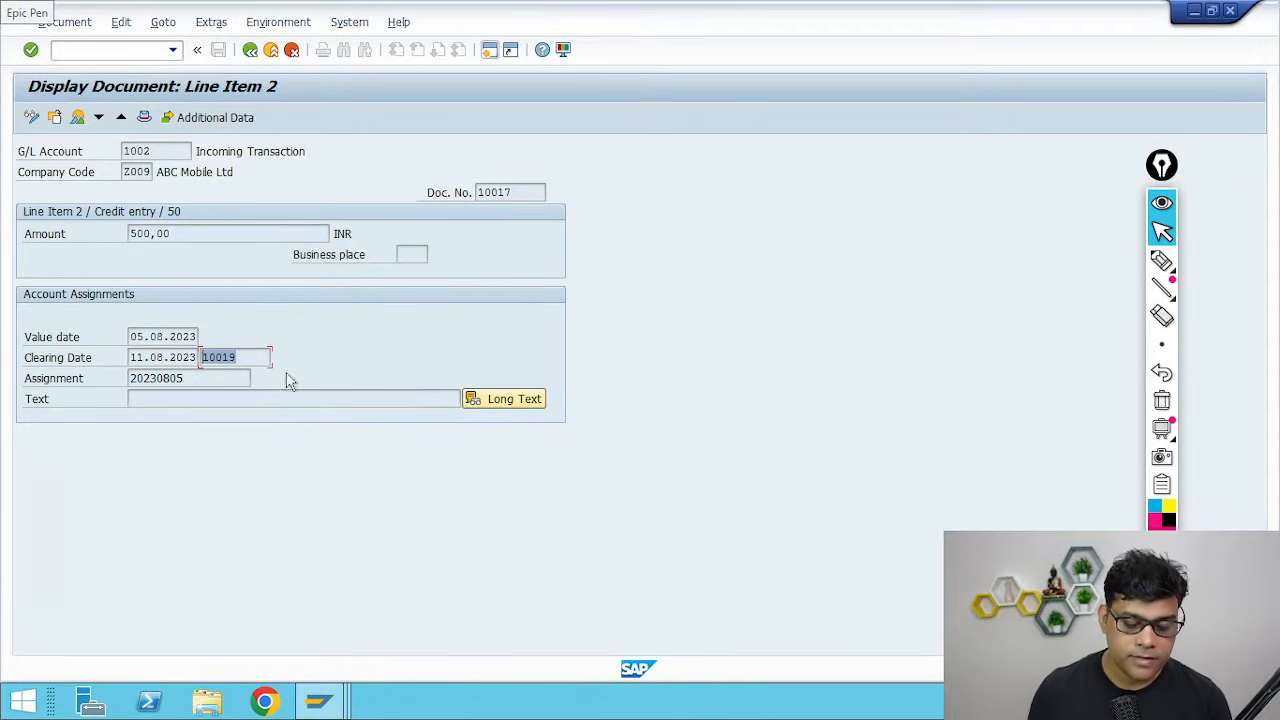
{"action": "left_click", "coordinate": [250, 49]}
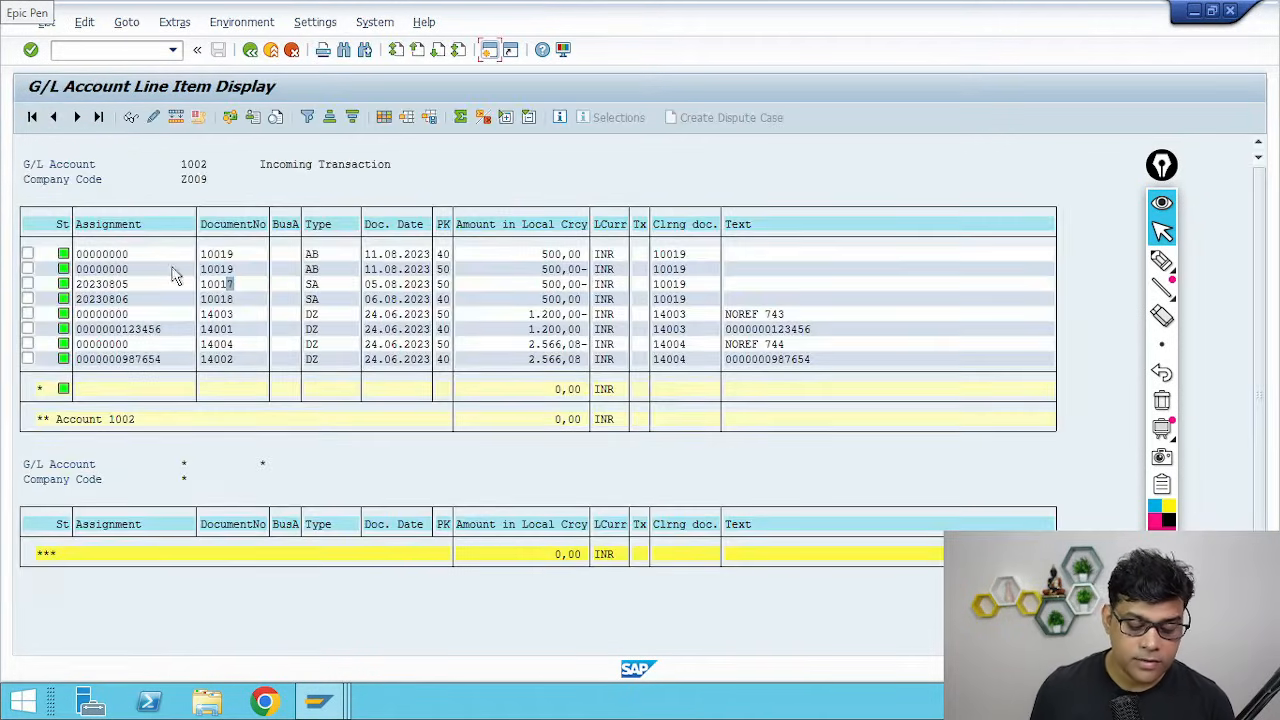
{"action": "left_click", "coordinate": [224, 301]}
{"action": "double_click", "coordinate": [225, 303]}
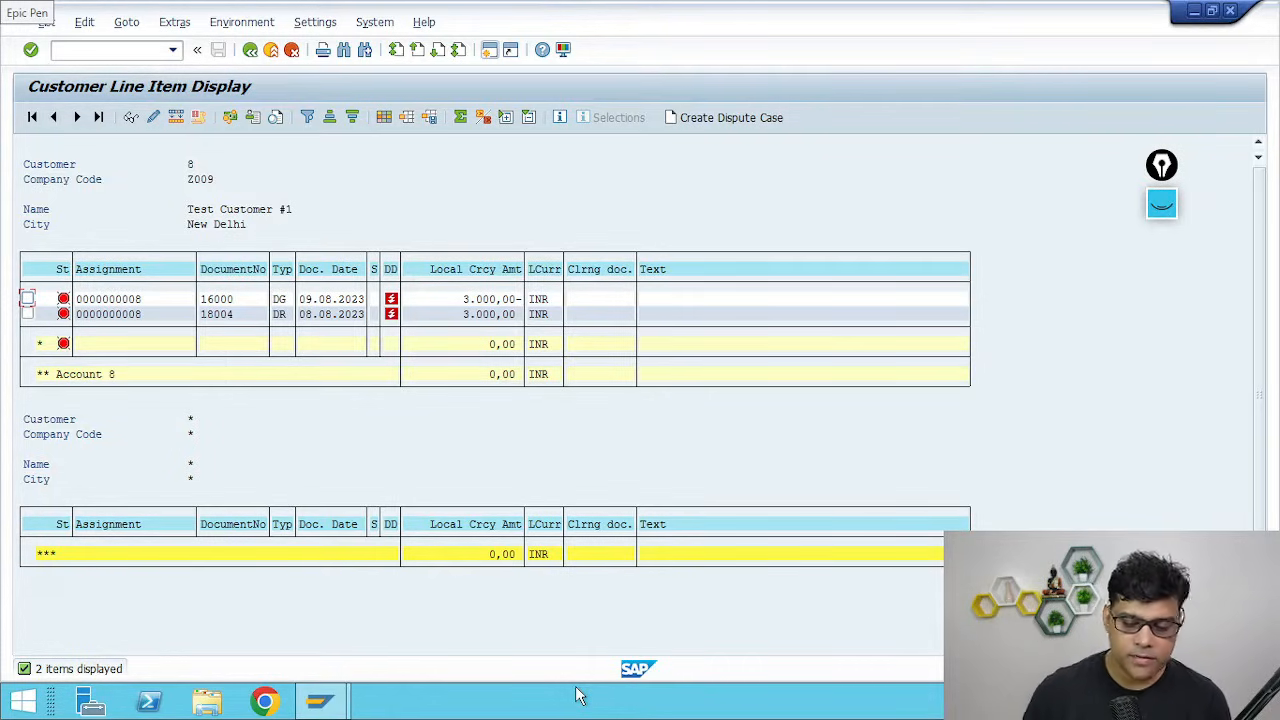
Circle the status column of the customer's two open items with the annotation pen, and erase the mark
{"action": "left_click", "coordinate": [1162, 206]}
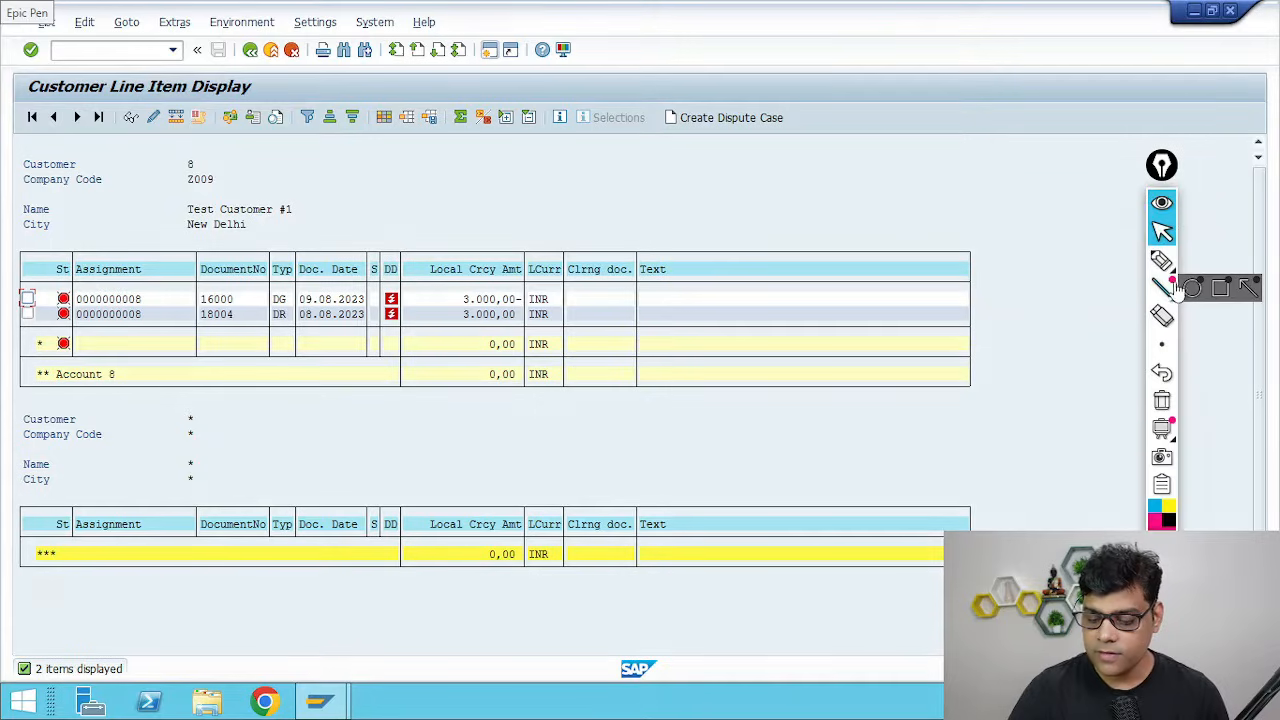
{"action": "left_click", "coordinate": [1162, 262]}
{"action": "mouse_move", "coordinate": [100, 275]}
{"action": "left_mouse_down"}
{"action": "mouse_move", "coordinate": [90, 255]}
{"action": "mouse_move", "coordinate": [33, 283]}
{"action": "left_mouse_up"}
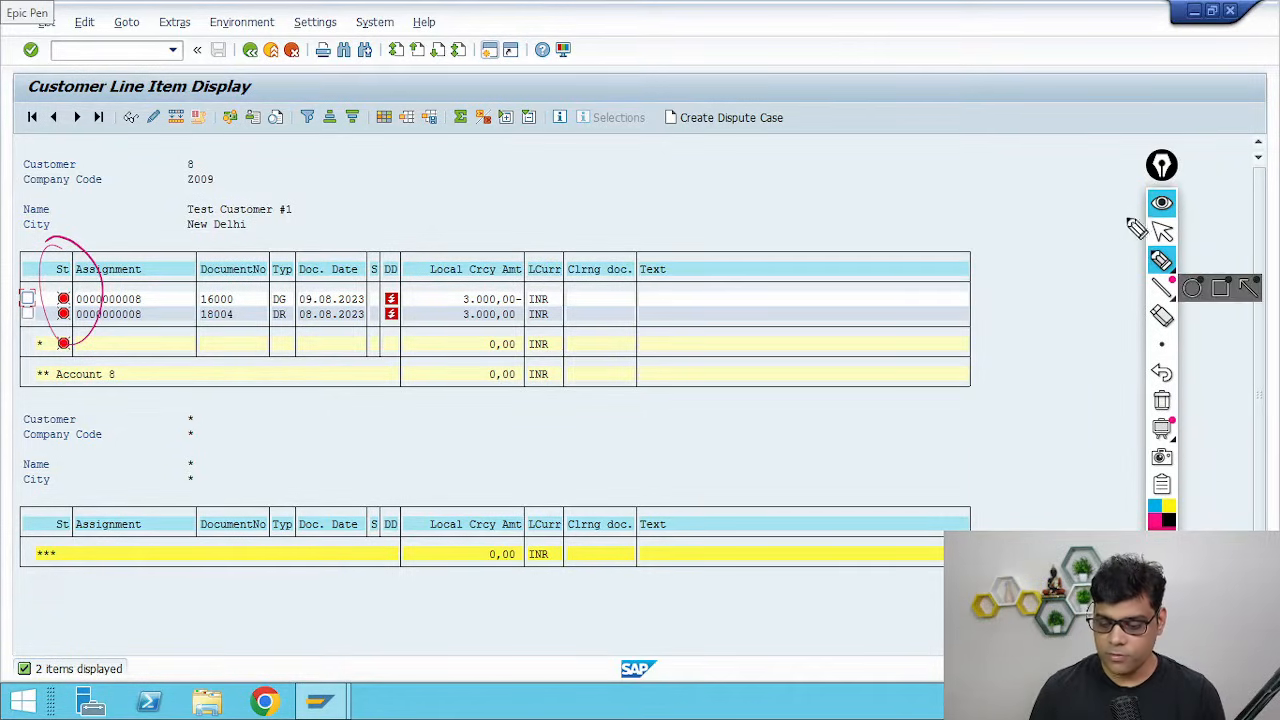
{"action": "left_click", "coordinate": [1162, 400]}
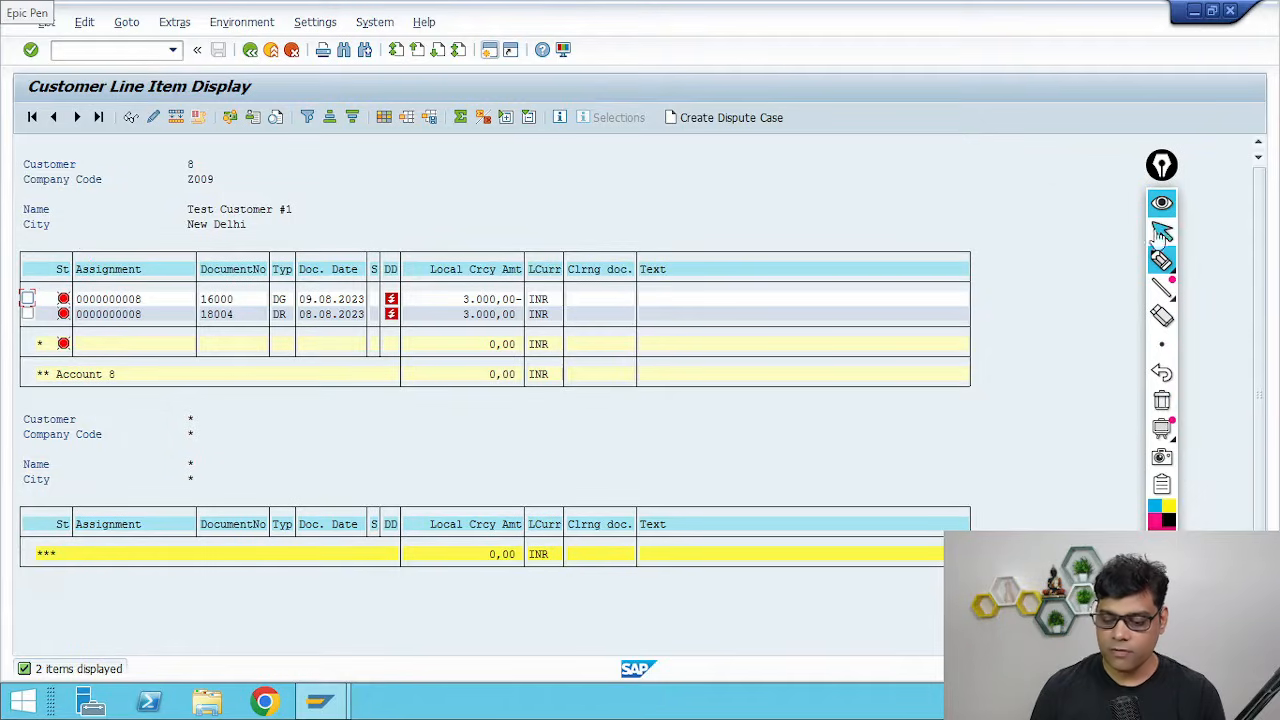
{"action": "left_click", "coordinate": [1162, 232]}
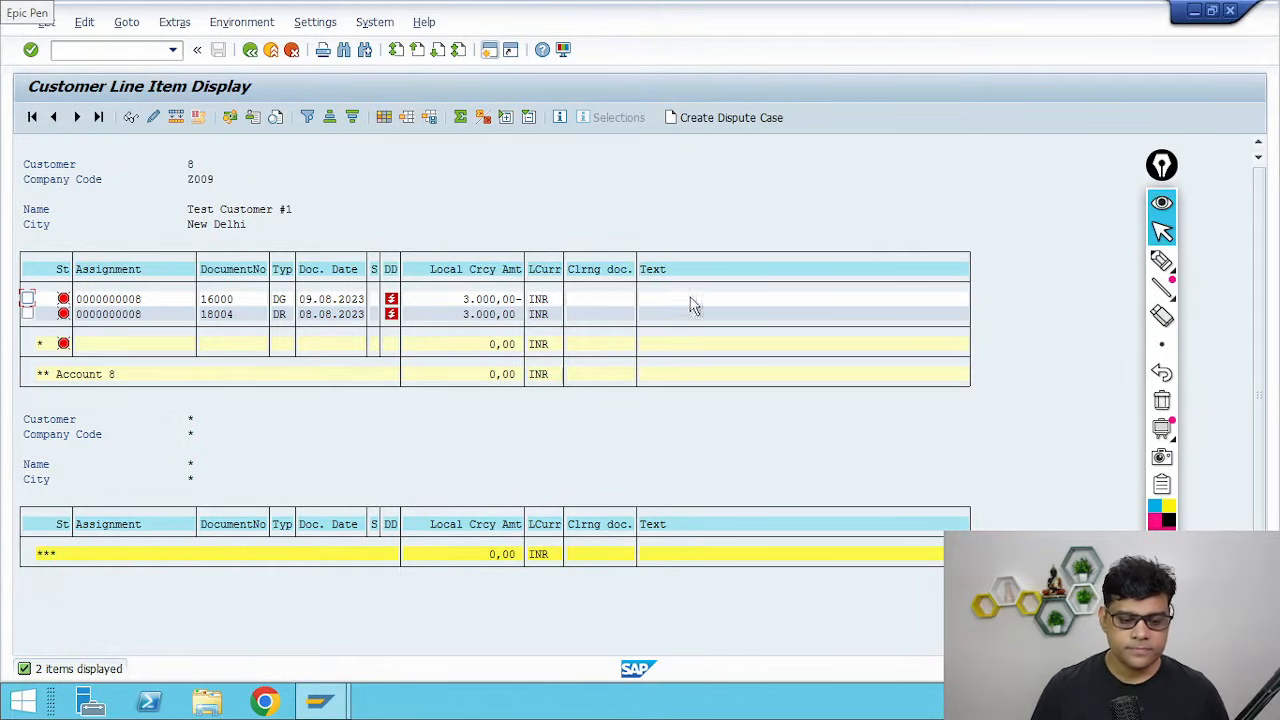
Open a new session and start F-32 (Clear) from the Accounts Receivable account functions
{"action": "left_click", "coordinate": [489, 50]}
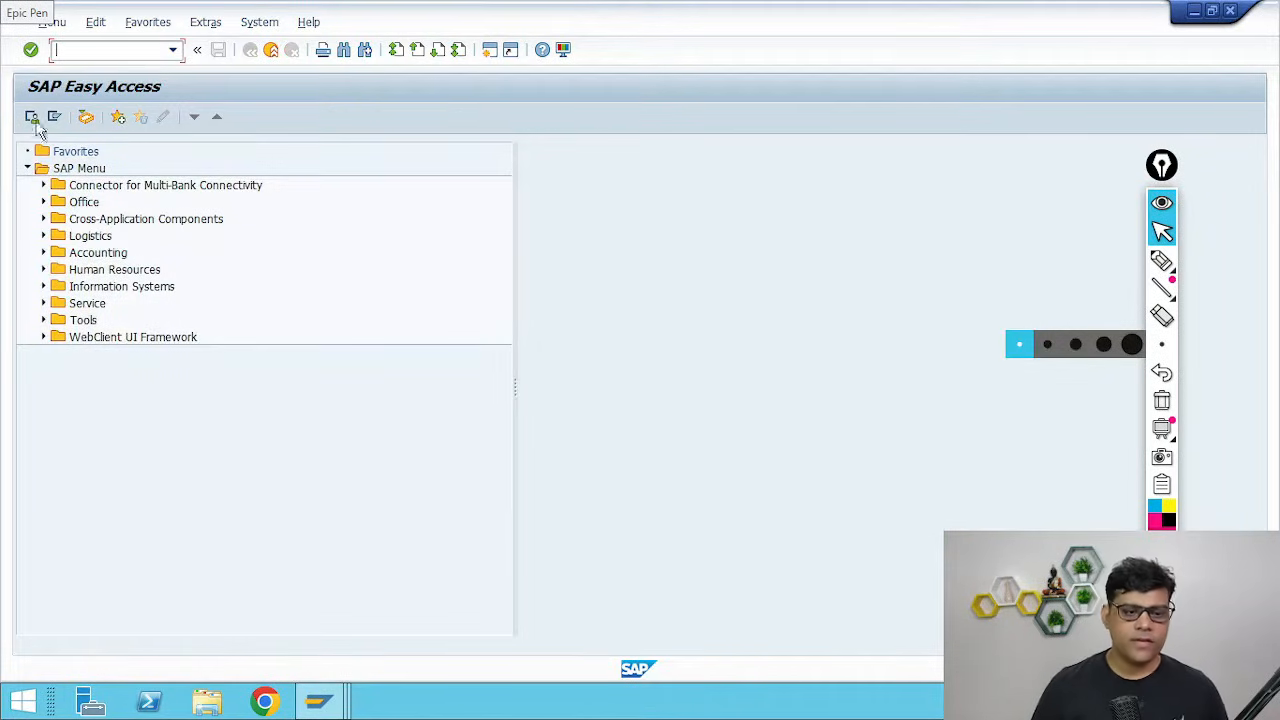
{"action": "left_click", "coordinate": [43, 252]}
{"action": "left_click", "coordinate": [58, 271]}
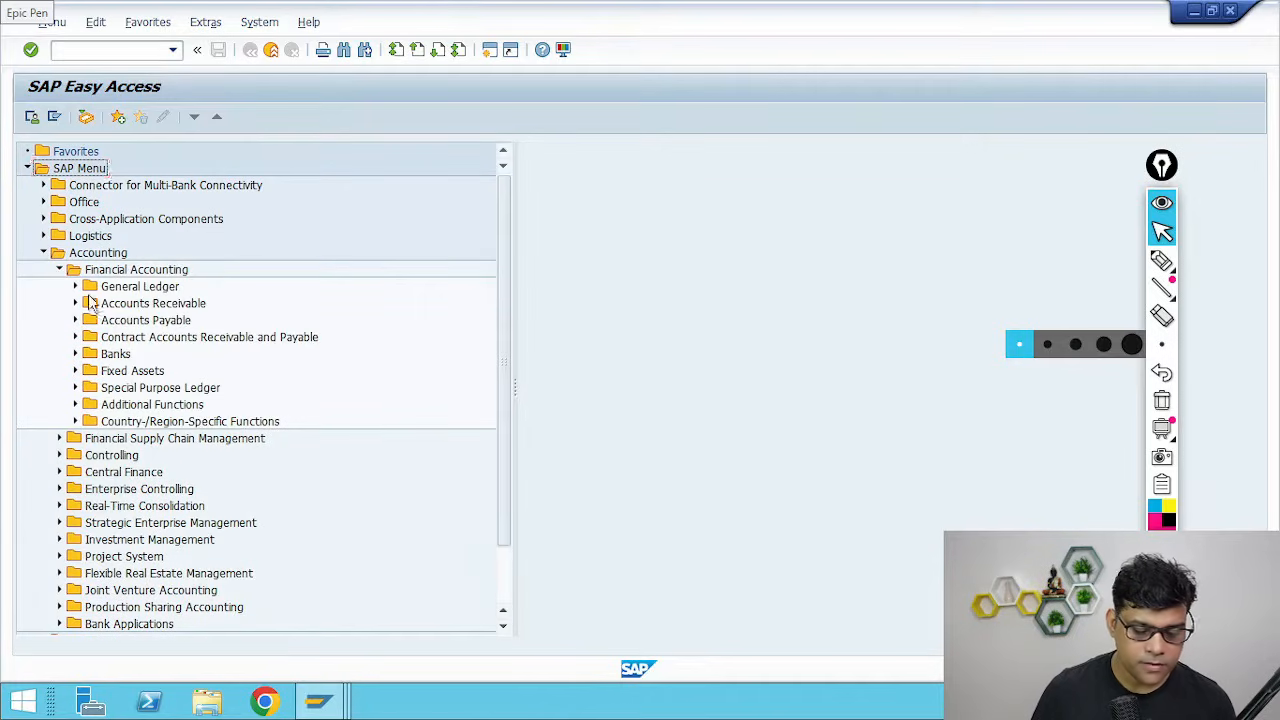
{"action": "left_click", "coordinate": [76, 303]}
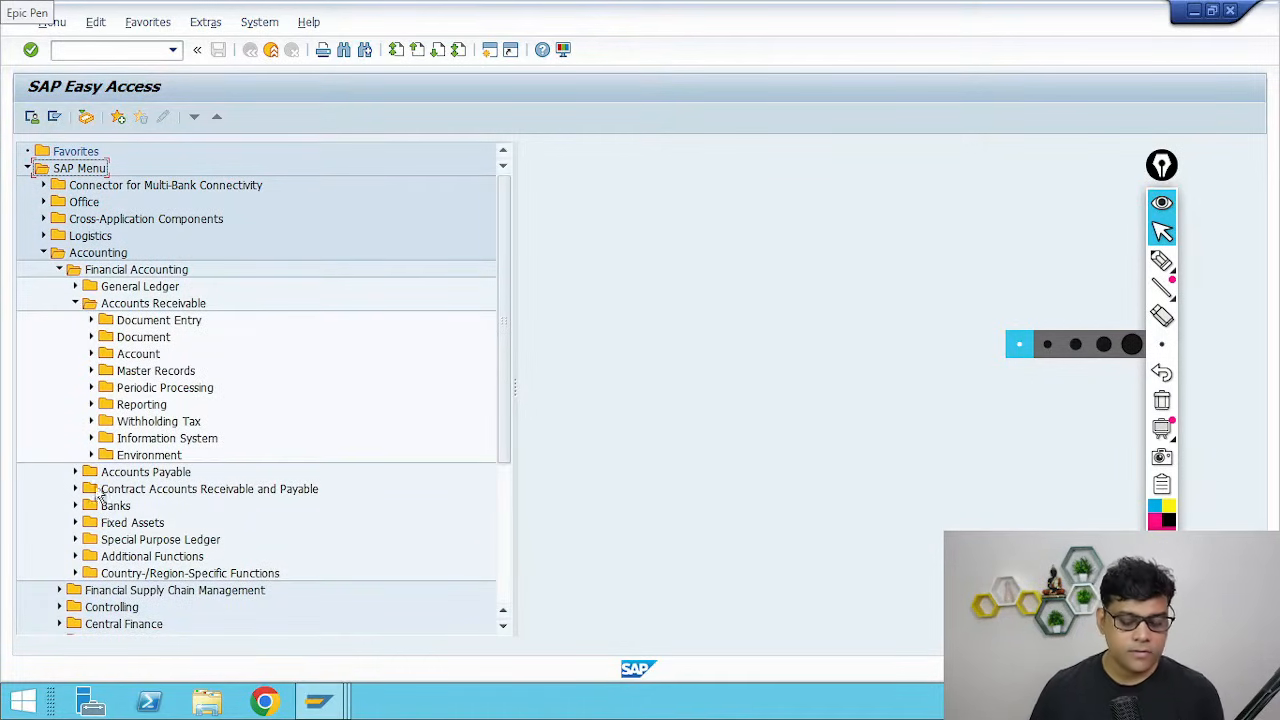
{"action": "left_click", "coordinate": [90, 354]}
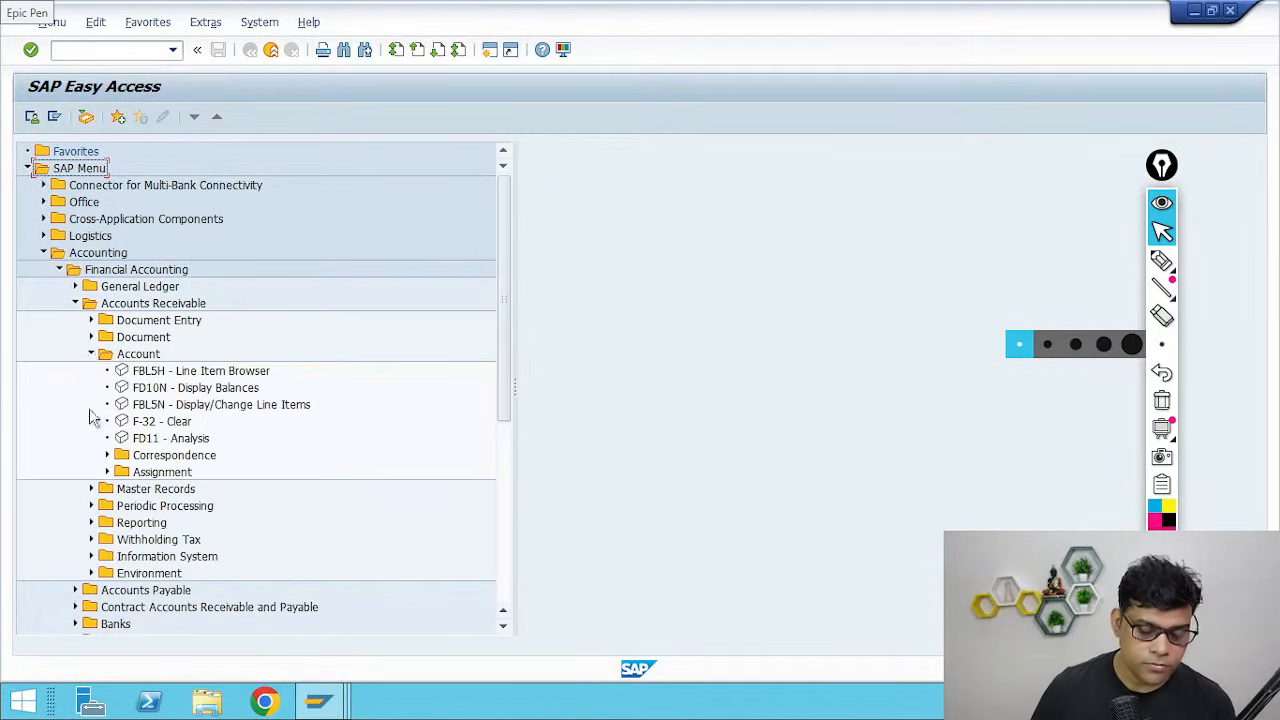
{"action": "double_click", "coordinate": [184, 423]}
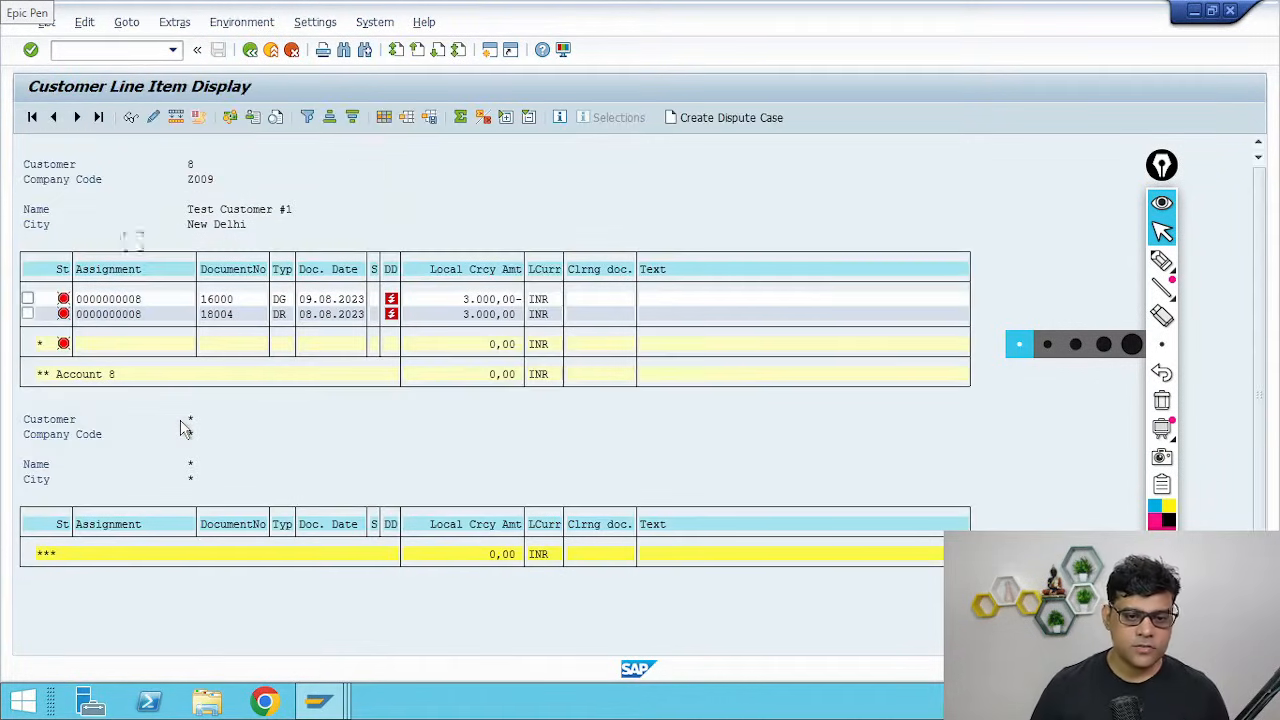
Check the customer number in the line item display, enter it in the F-32 clearing header, and process the open items
{"action": "key", "text": "alt+Tab"}
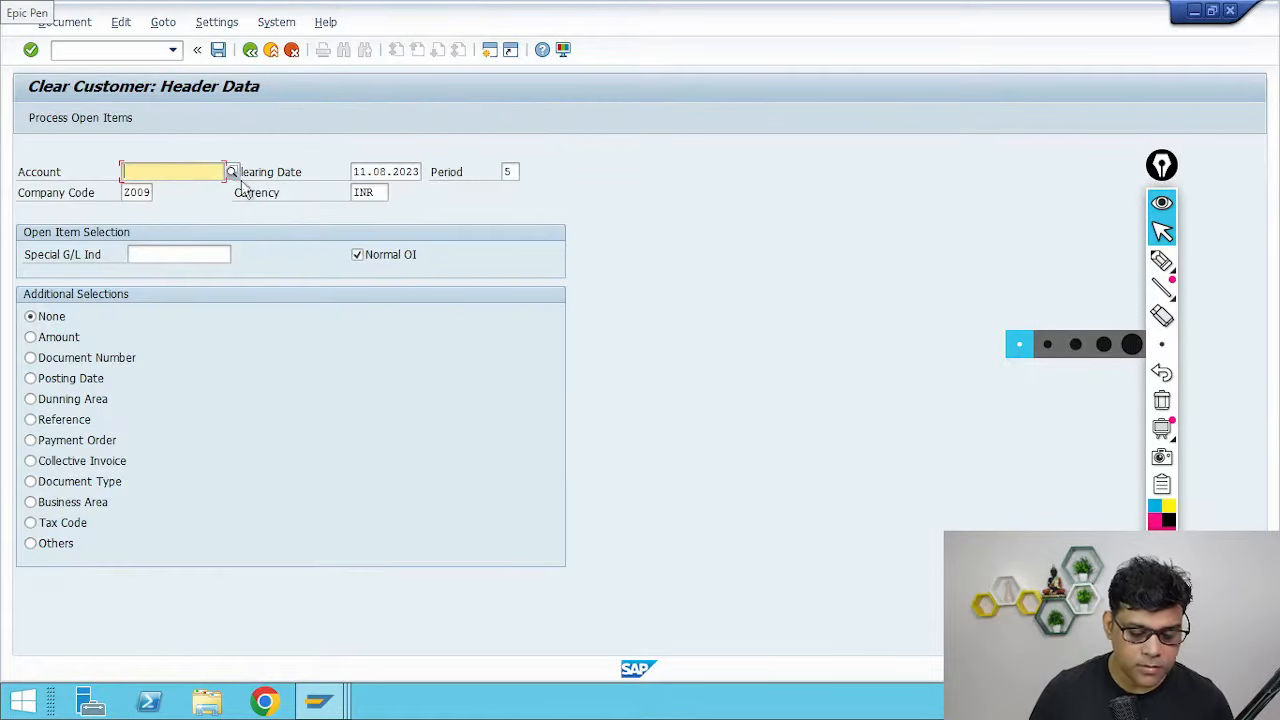
{"action": "key", "text": "alt+Tab"}
{"action": "type", "text": "8"}
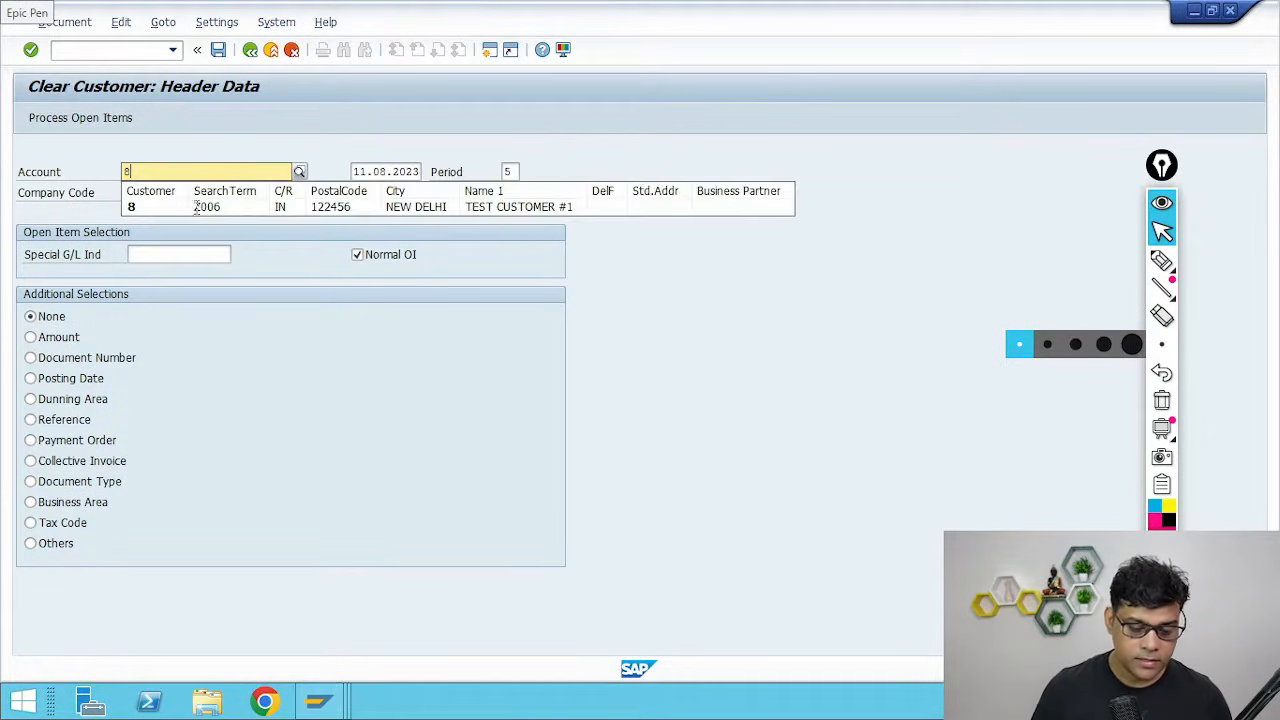
{"action": "left_click", "coordinate": [172, 215]}
{"action": "left_click", "coordinate": [104, 119]}
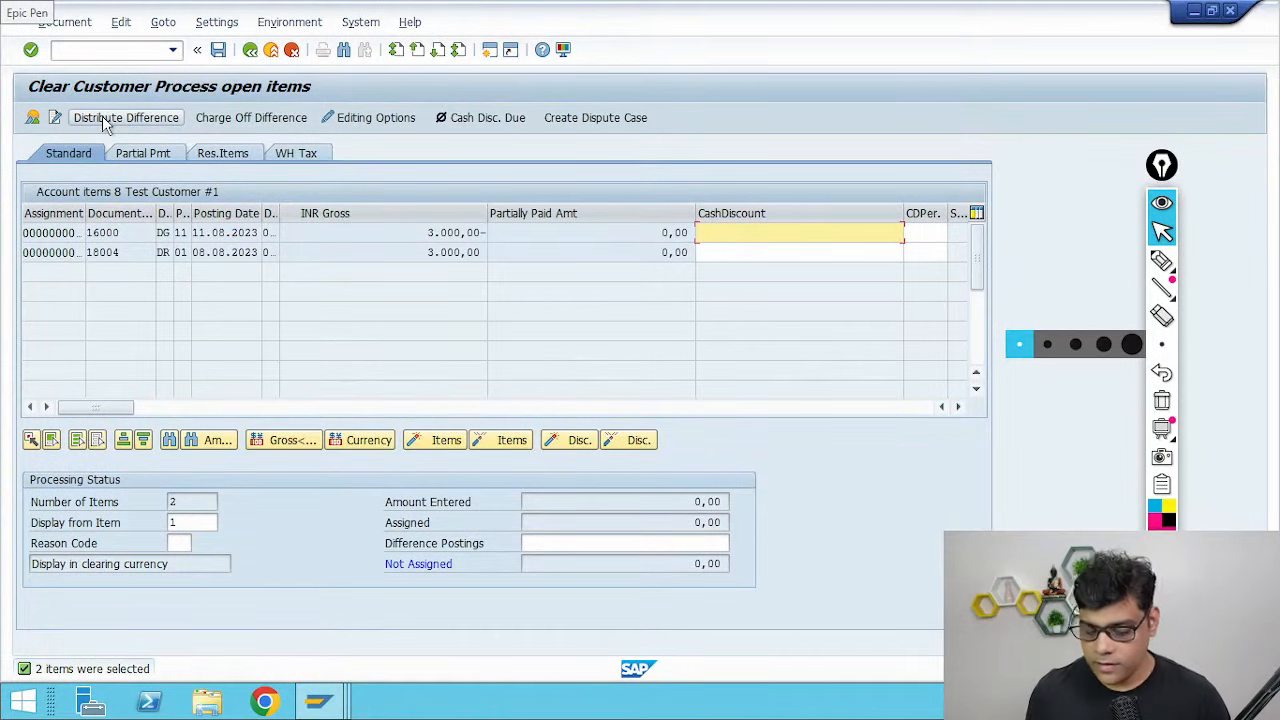
Activate the offsetting 3.000,00 INR open items of documents 16000 and 18004 and post the clearing
{"action": "double_click", "coordinate": [448, 233]}
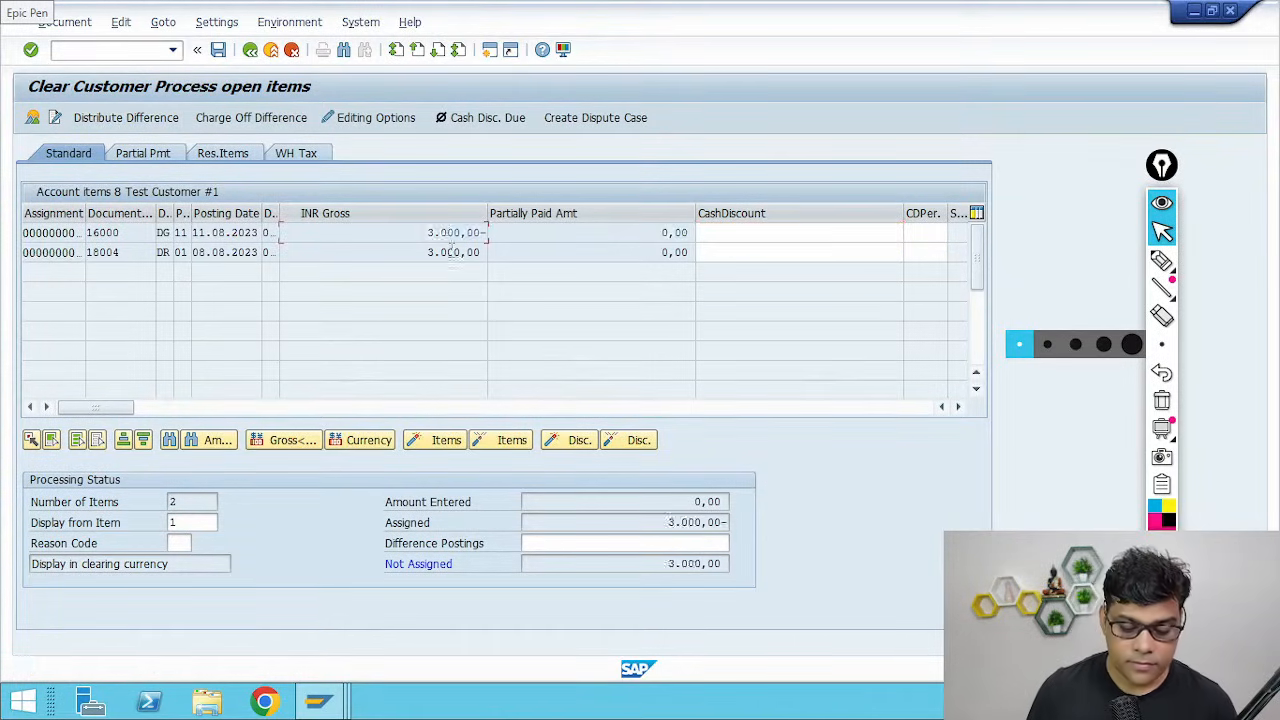
{"action": "double_click", "coordinate": [449, 252]}
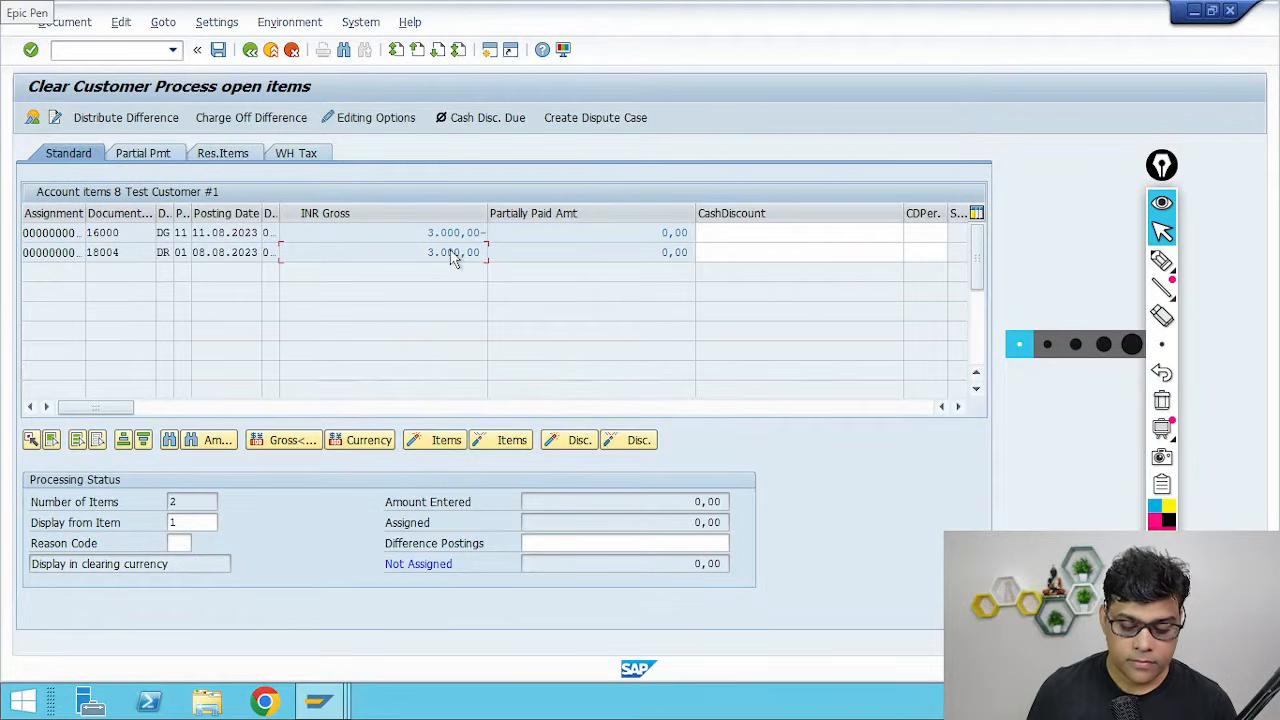
{"action": "left_click", "coordinate": [220, 50]}
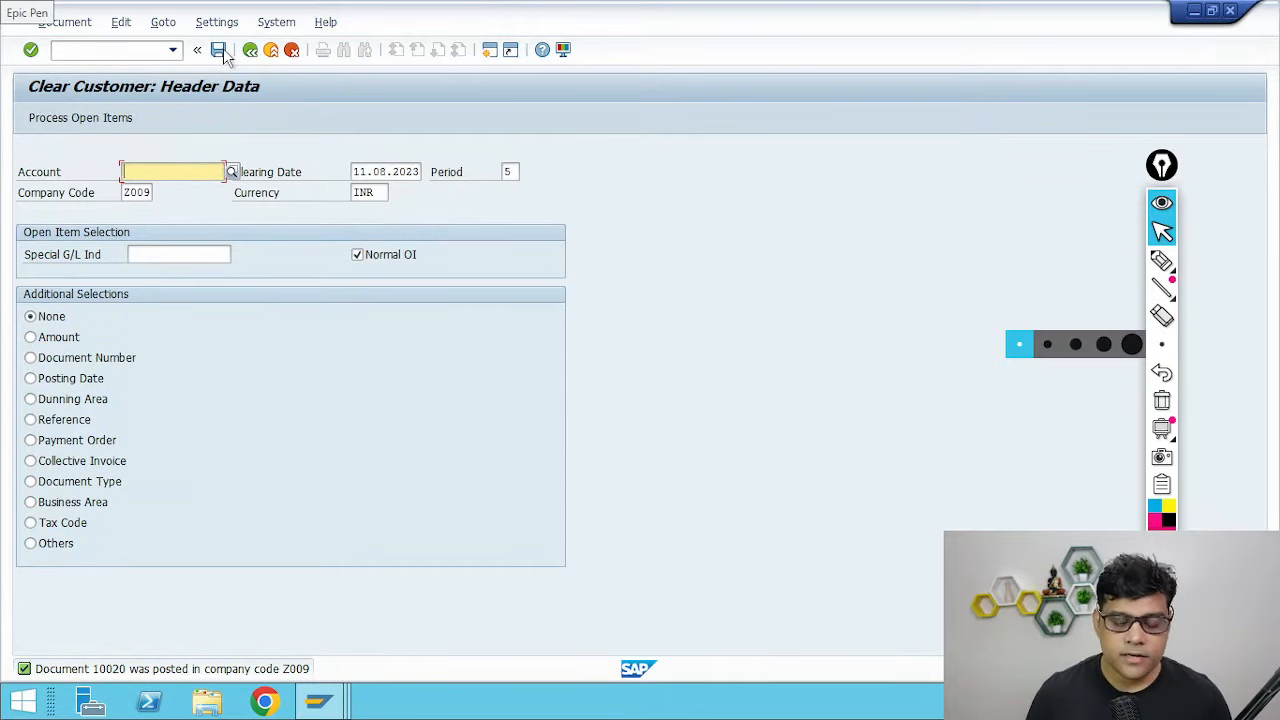
Refresh the customer line item display to check for remaining open items, and return to its selection screen
{"action": "key", "text": "alt+Tab"}
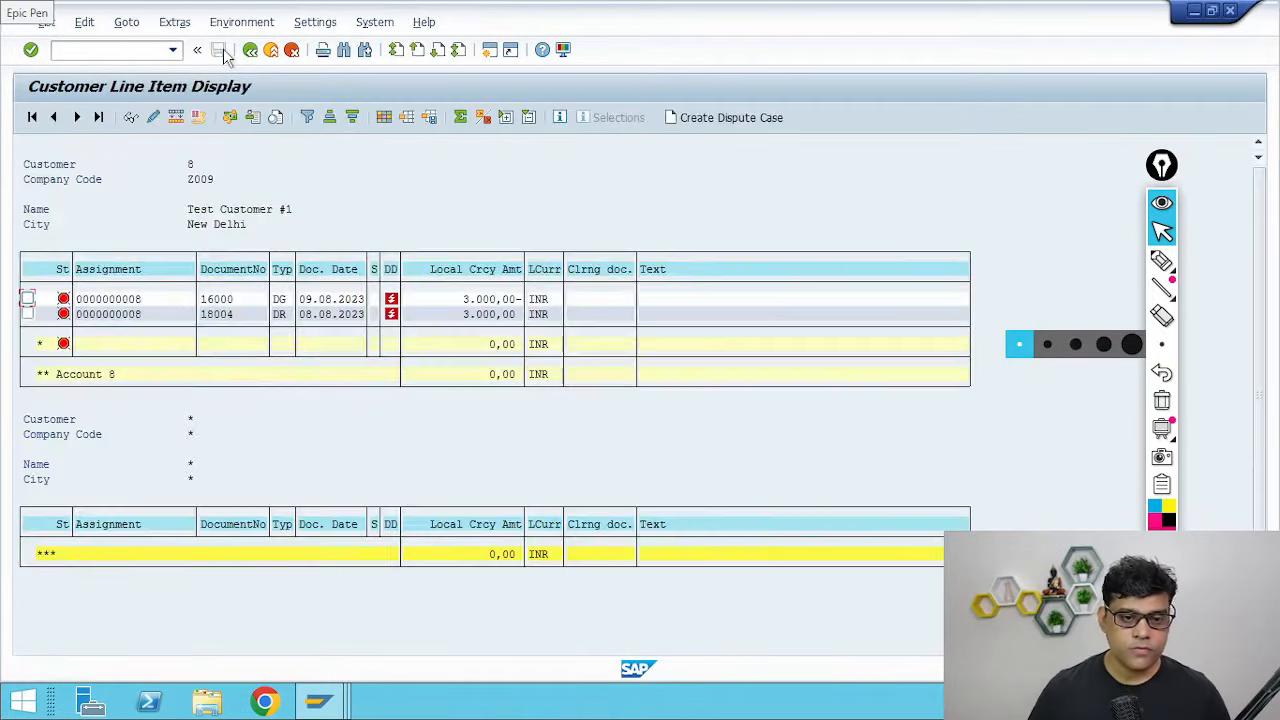
{"action": "left_click", "coordinate": [46, 22]}
{"action": "left_click", "coordinate": [62, 66]}
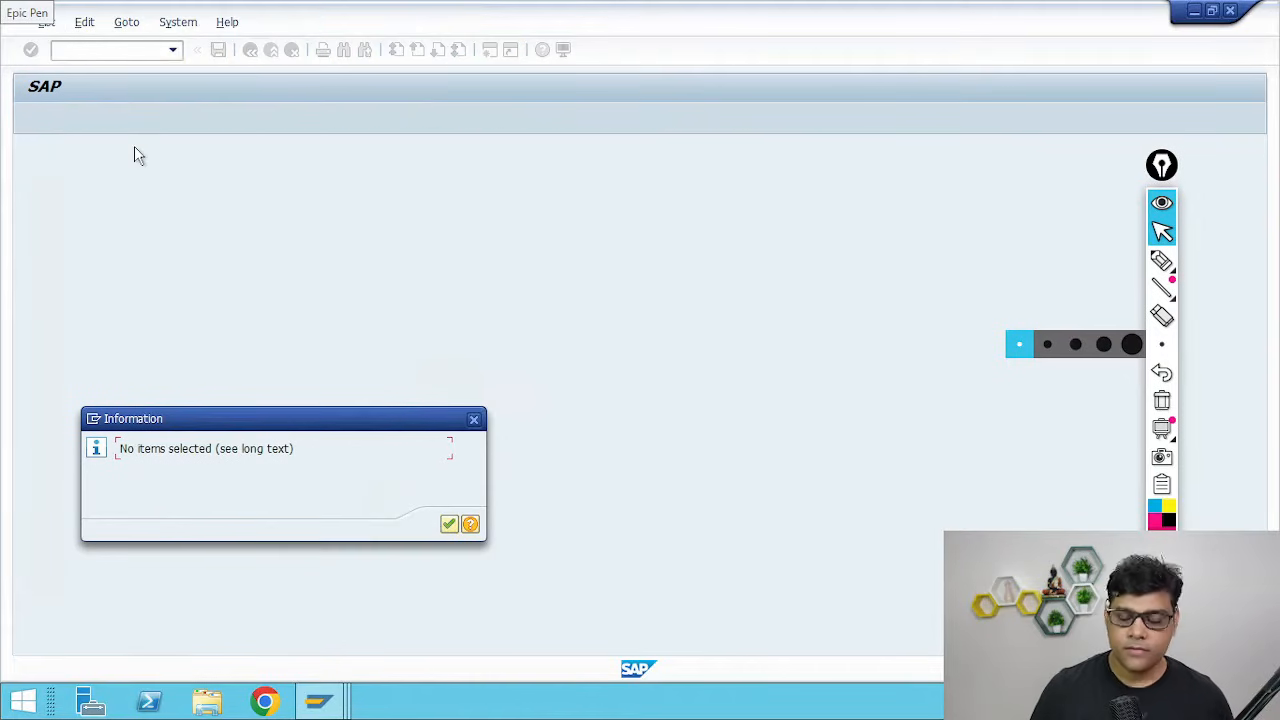
{"action": "key", "text": "Return"}
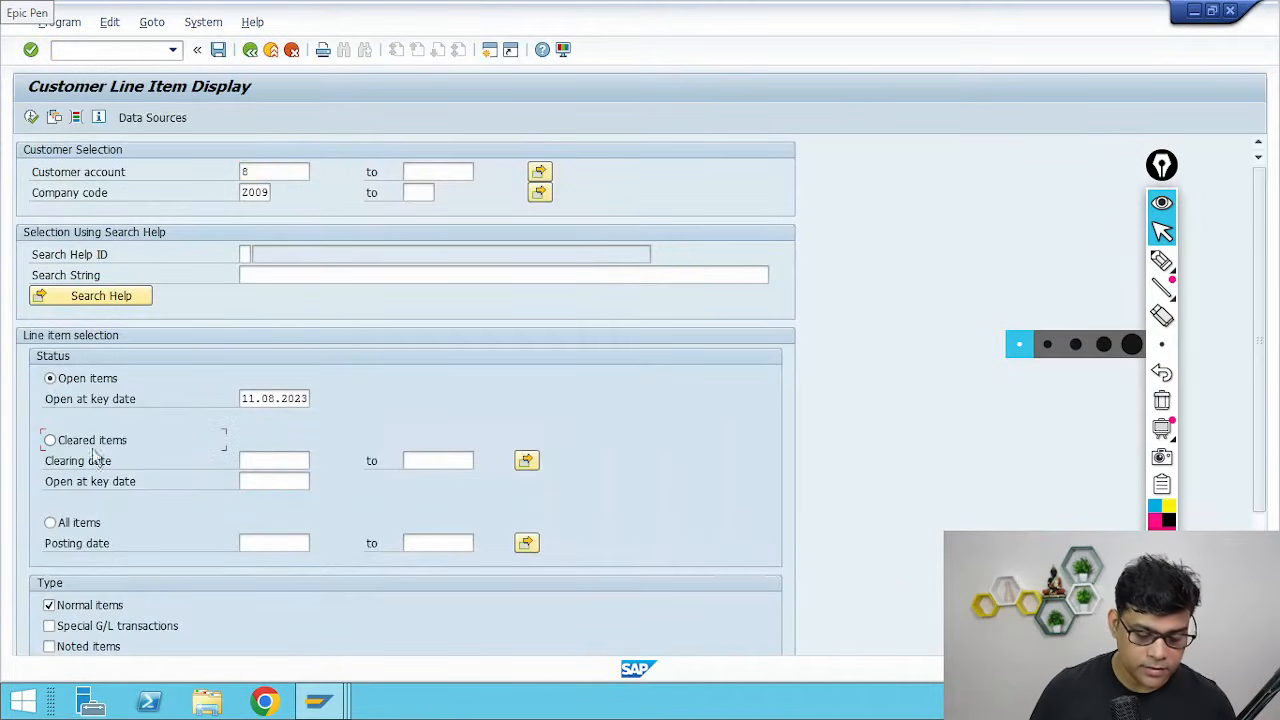
List the customer's cleared items and check the amounts and clearing document of documents 10020, 16000 and 18004
{"action": "left_click", "coordinate": [90, 442]}
{"action": "left_click", "coordinate": [31, 117]}
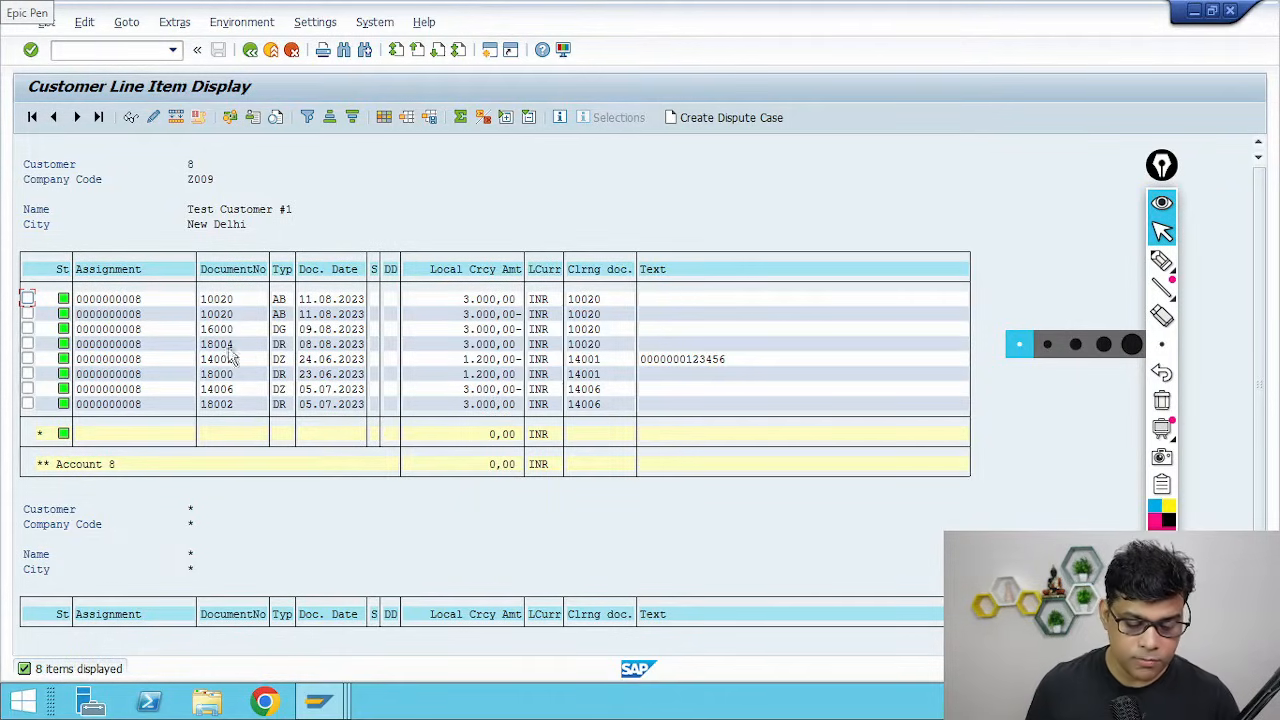
{"action": "left_click", "coordinate": [213, 299]}
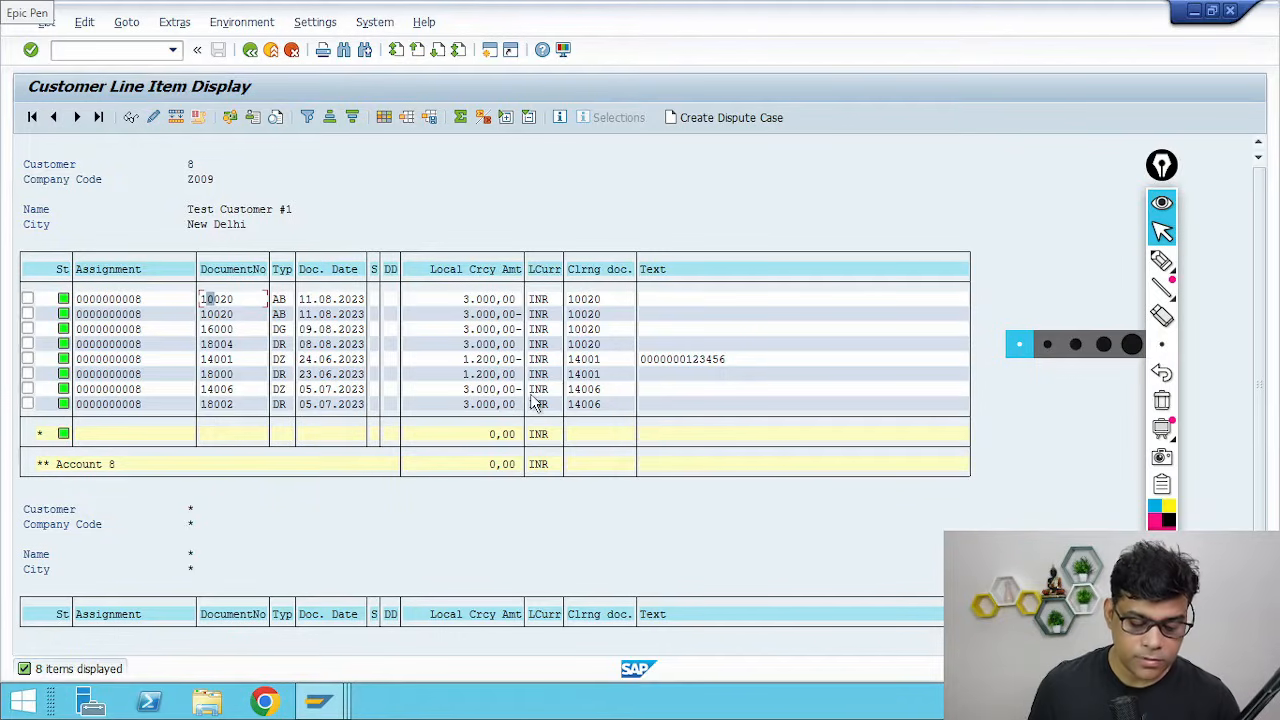
{"action": "left_click", "coordinate": [587, 315]}
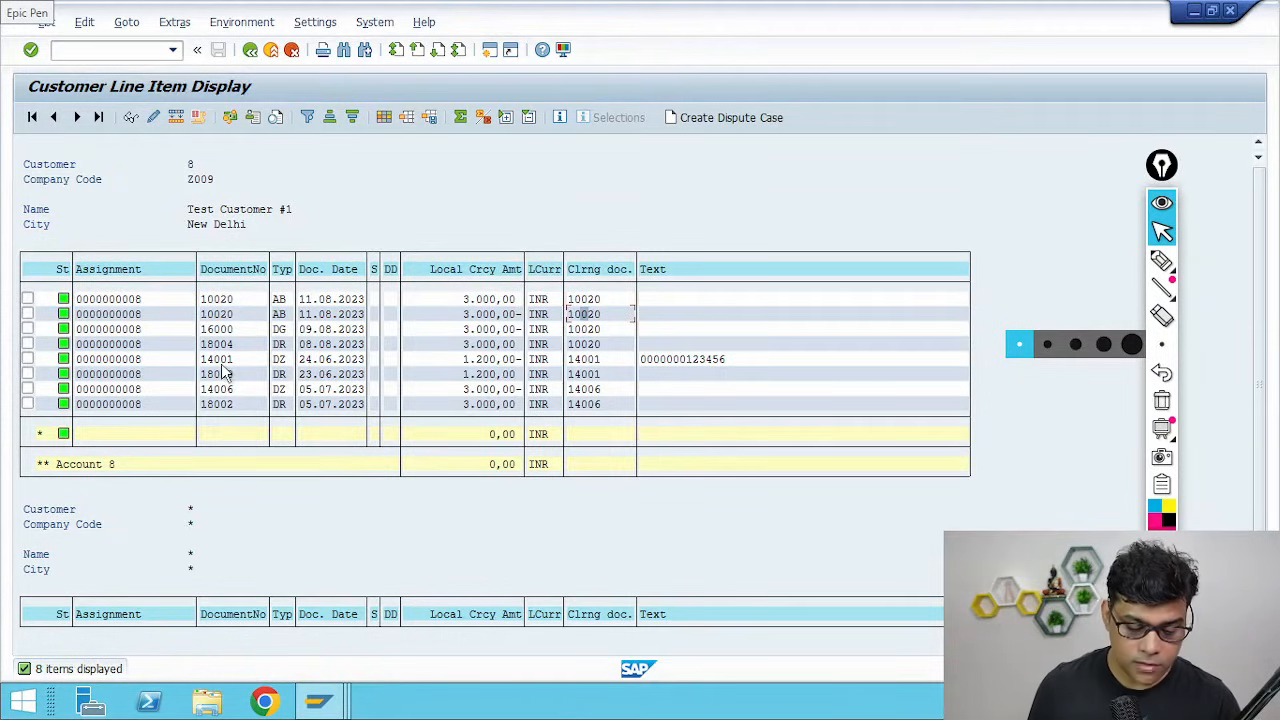
{"action": "left_click", "coordinate": [488, 346]}
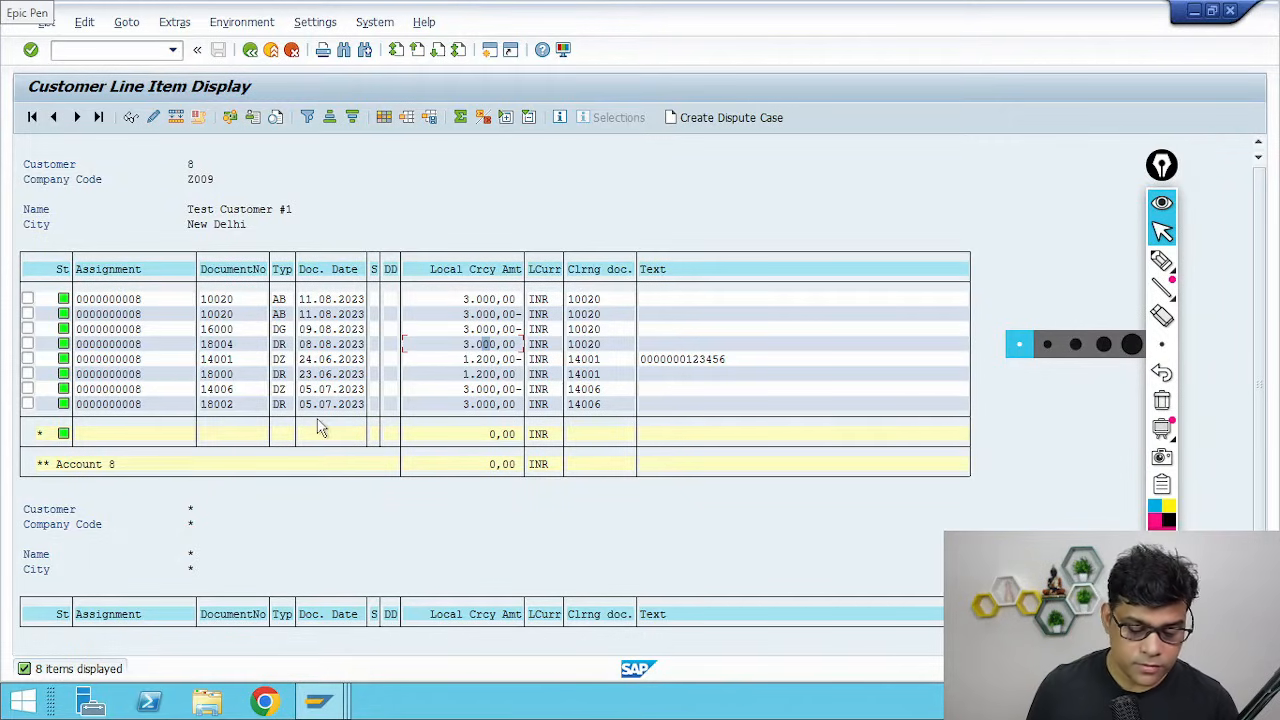
{"action": "left_click", "coordinate": [218, 331]}
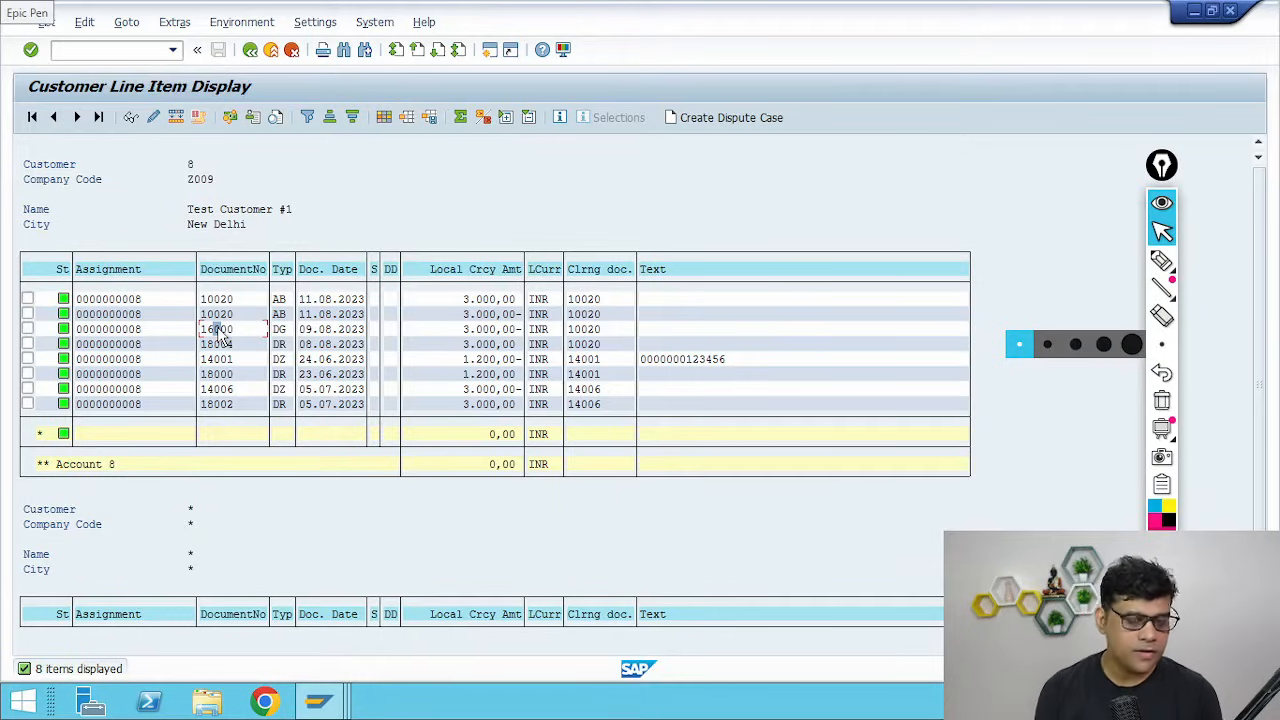
{"action": "left_click", "coordinate": [584, 331]}
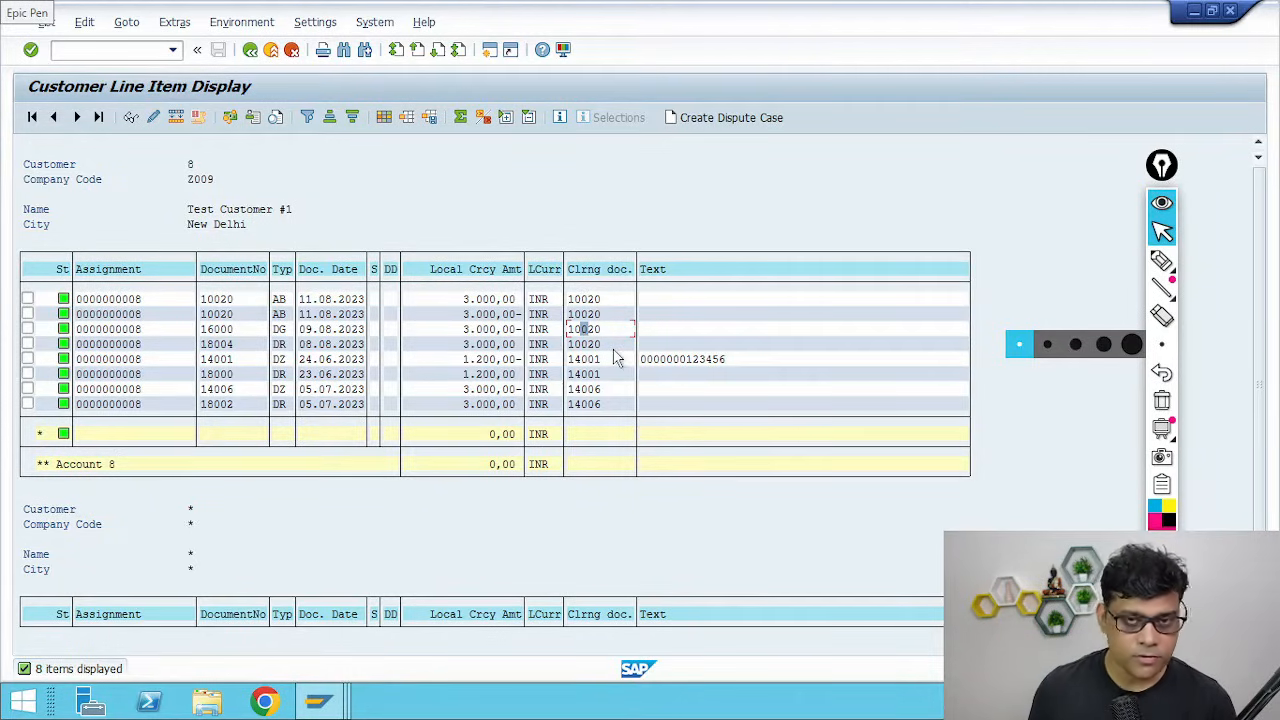
Open the line item of document 18004 and check its clearing date and clearing document
{"action": "left_click", "coordinate": [222, 344]}
{"action": "double_click", "coordinate": [222, 344]}
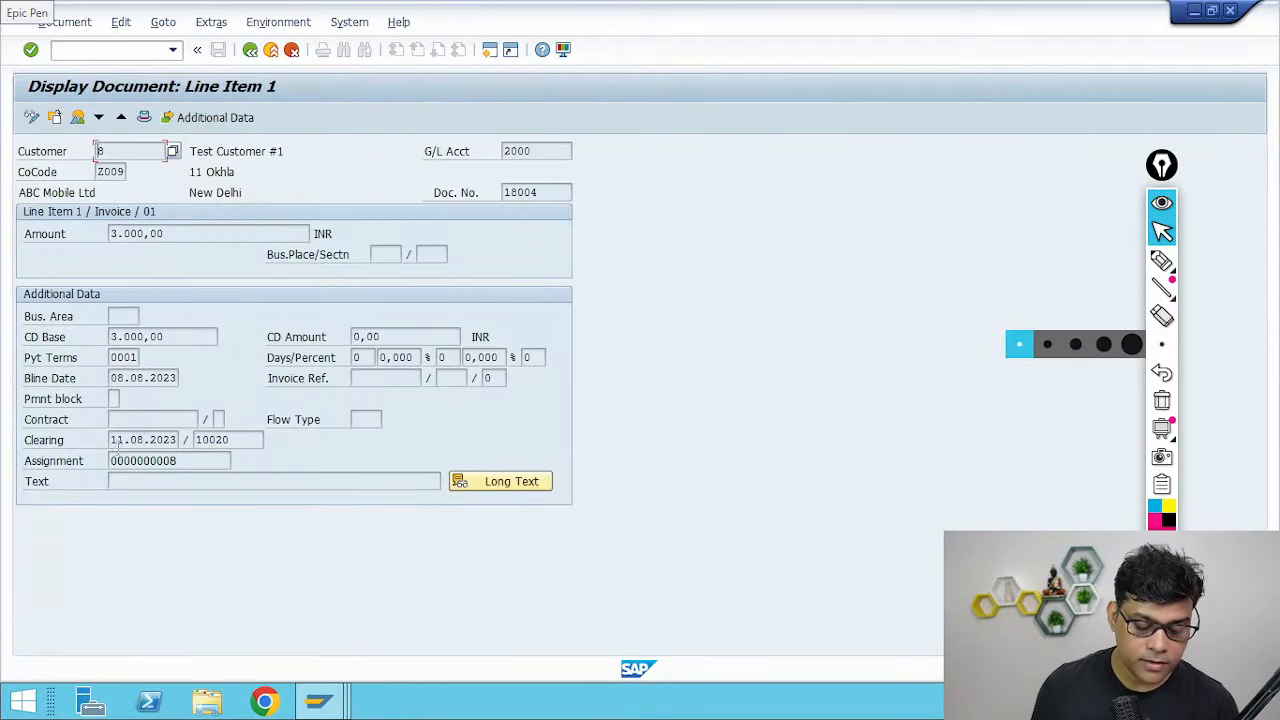
{"action": "left_click_drag", "start_coordinate": [114, 441], "coordinate": [400, 443]}
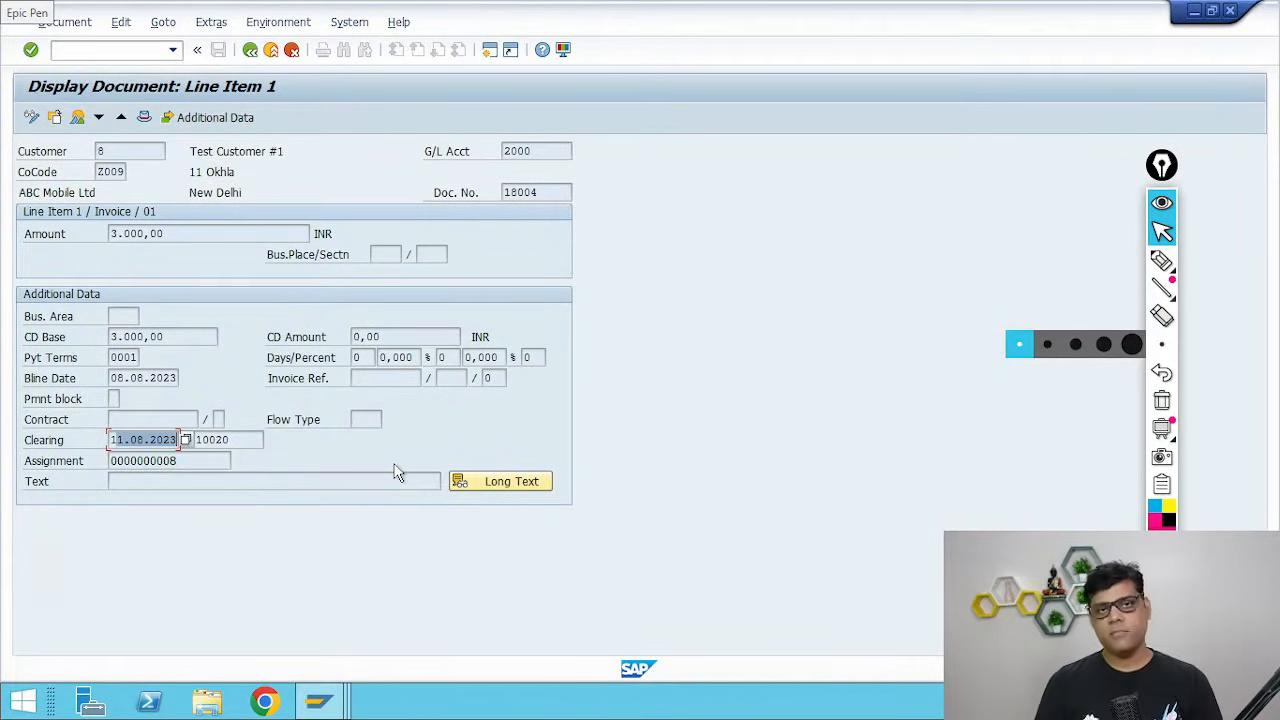
Mark the offsetting 2.200,00 INR open items of documents 17001 and 19005 with the pen in the vendor line item display
{"action": "key", "text": "F3"}
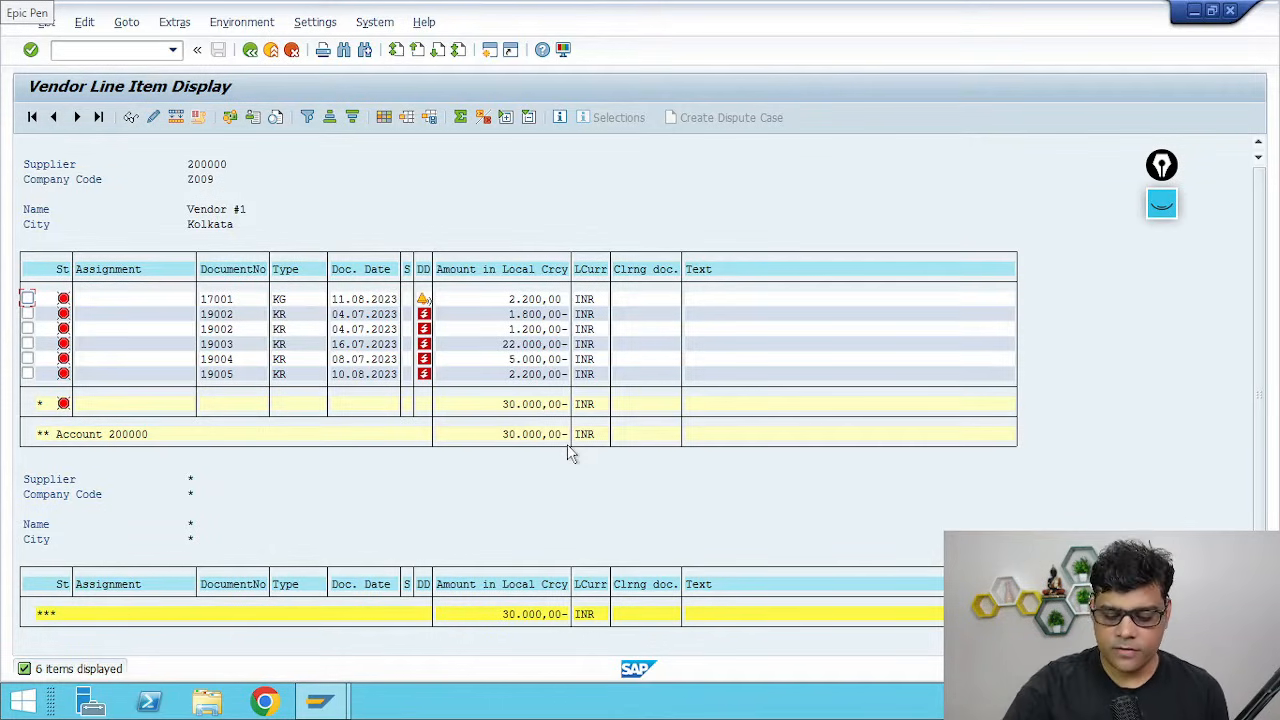
{"action": "left_click", "coordinate": [1161, 205]}
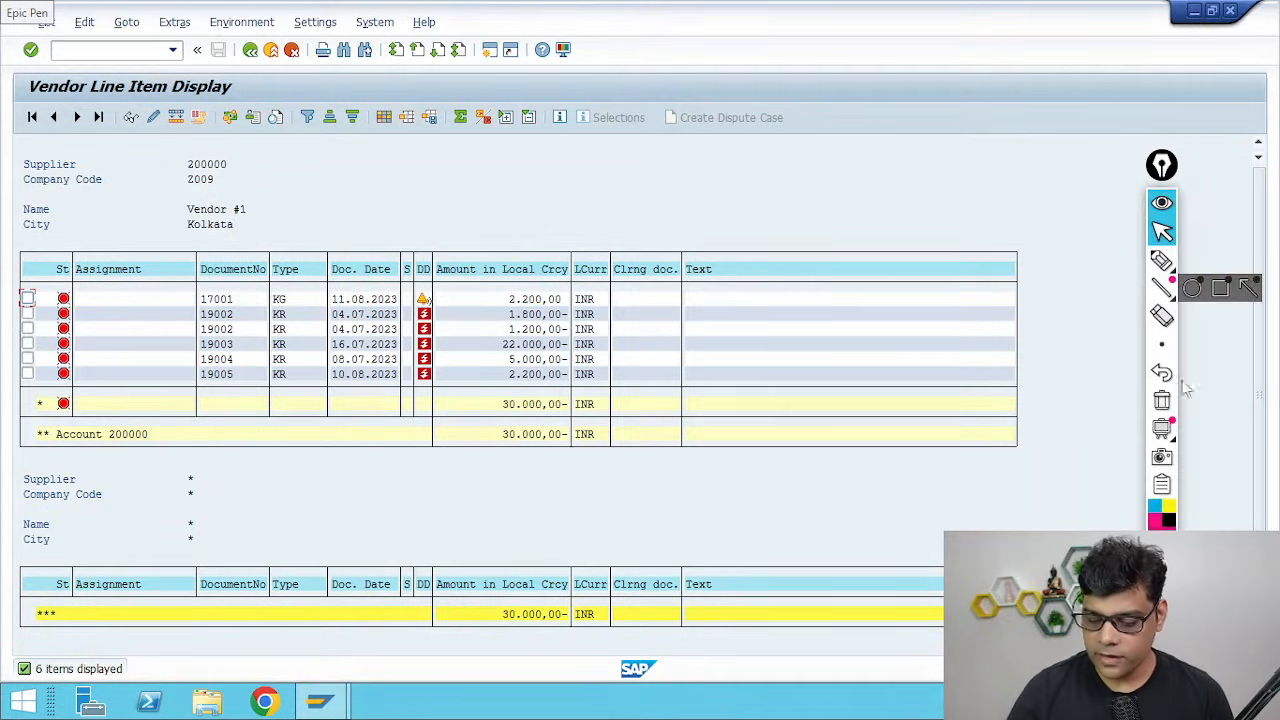
{"action": "left_click", "coordinate": [1160, 262]}
{"action": "left_click_drag", "start_coordinate": [197, 390], "coordinate": [250, 385]}
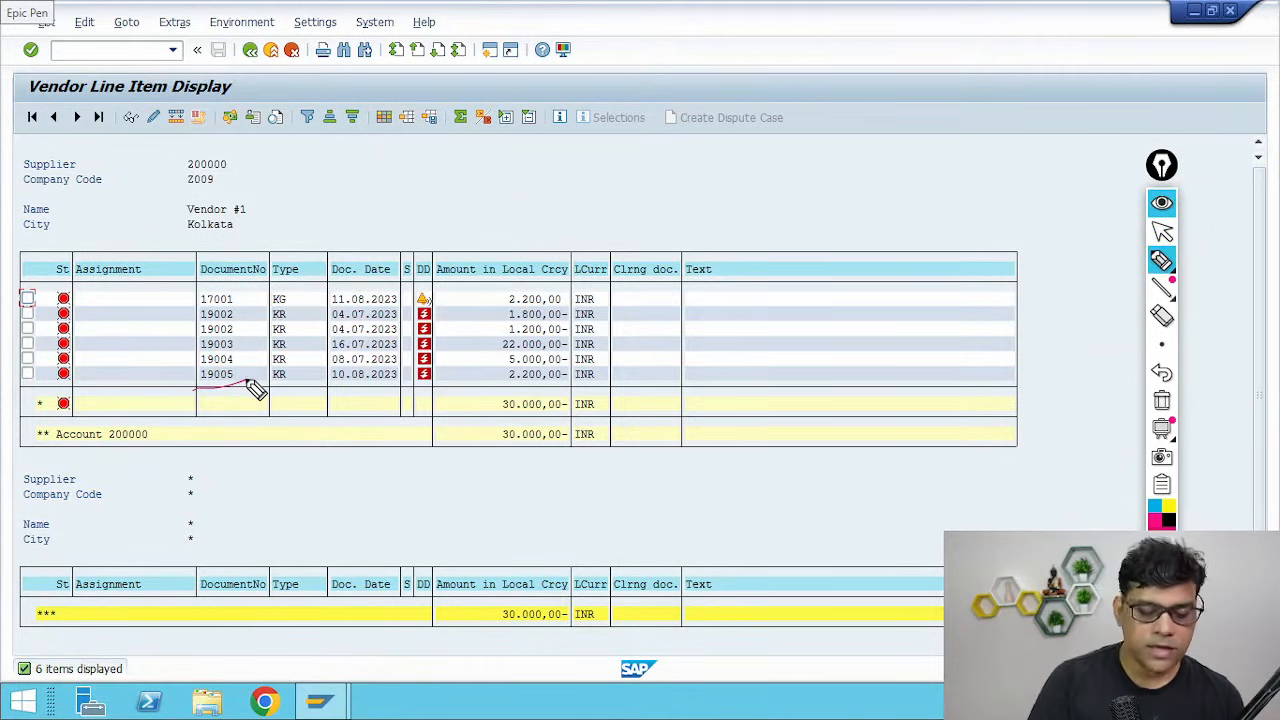
{"action": "left_click_drag", "start_coordinate": [610, 376], "coordinate": [652, 356]}
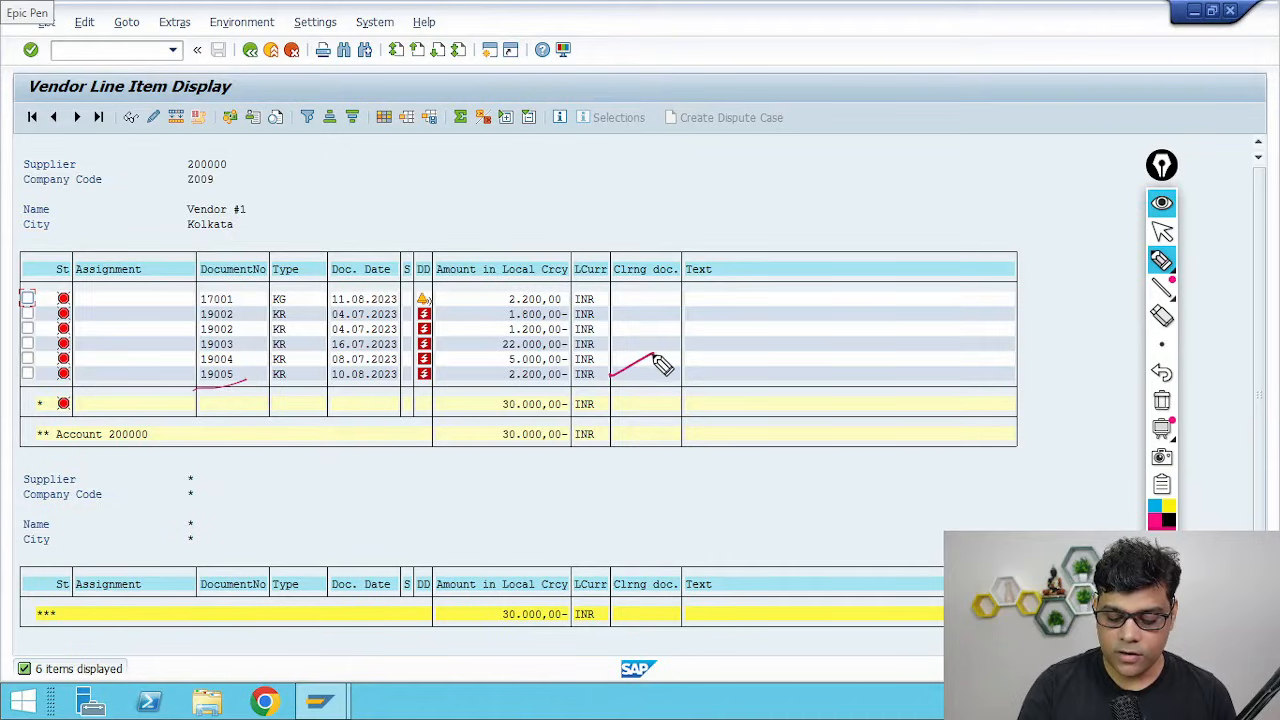
{"action": "left_click_drag", "start_coordinate": [243, 296], "coordinate": [283, 268]}
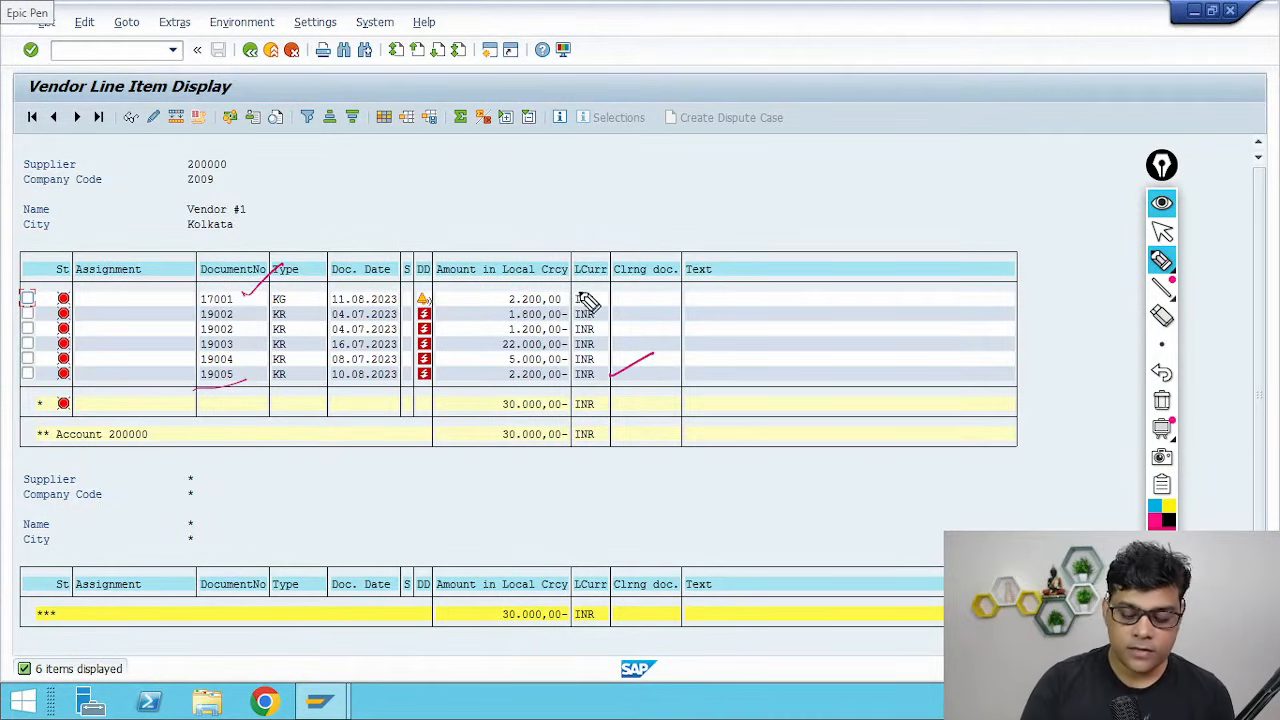
{"action": "left_click_drag", "start_coordinate": [572, 293], "coordinate": [628, 263]}
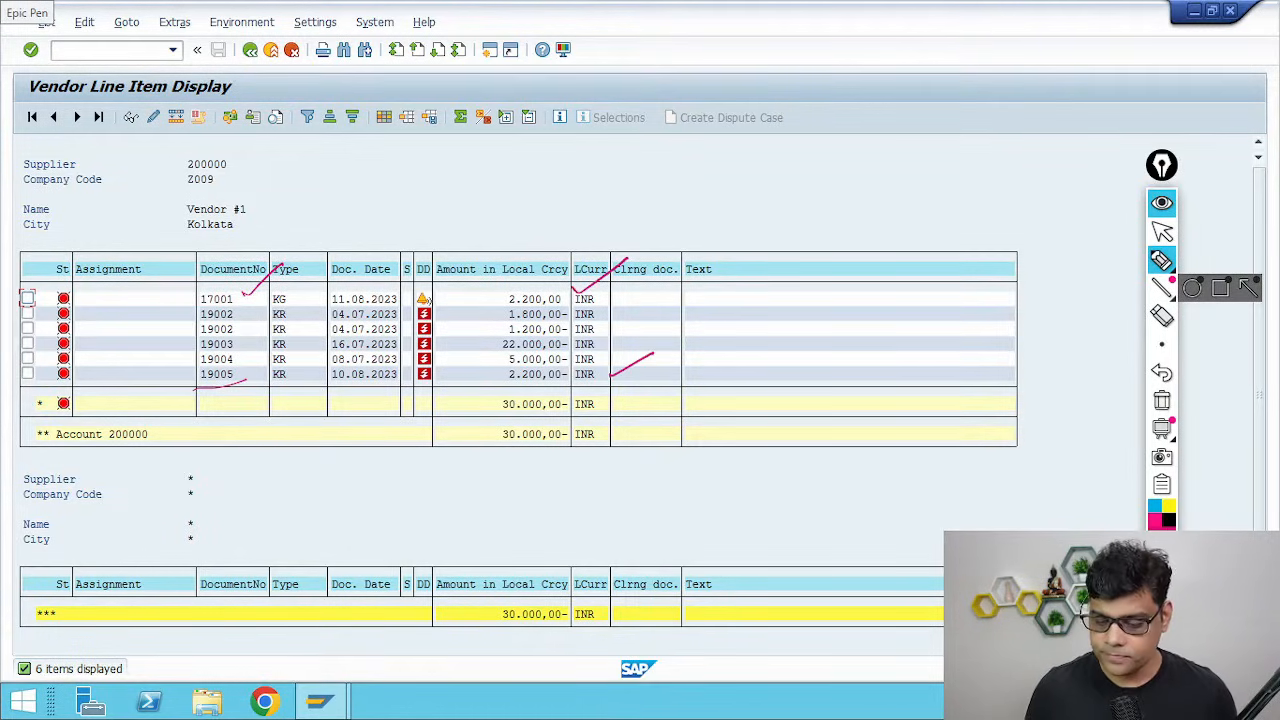
{"action": "left_click", "coordinate": [1161, 231]}
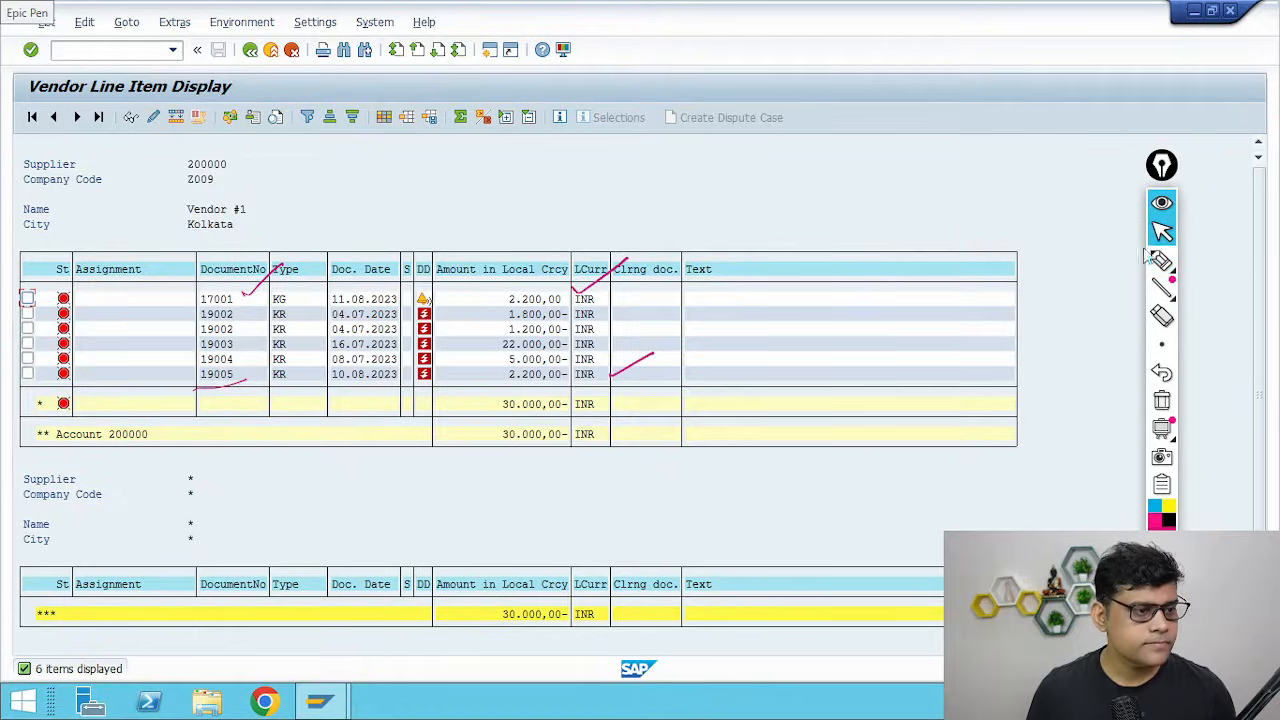
Open a new session, erase the pen marks and start the Accounts Payable clearing transaction F-44
{"action": "left_click", "coordinate": [489, 49]}
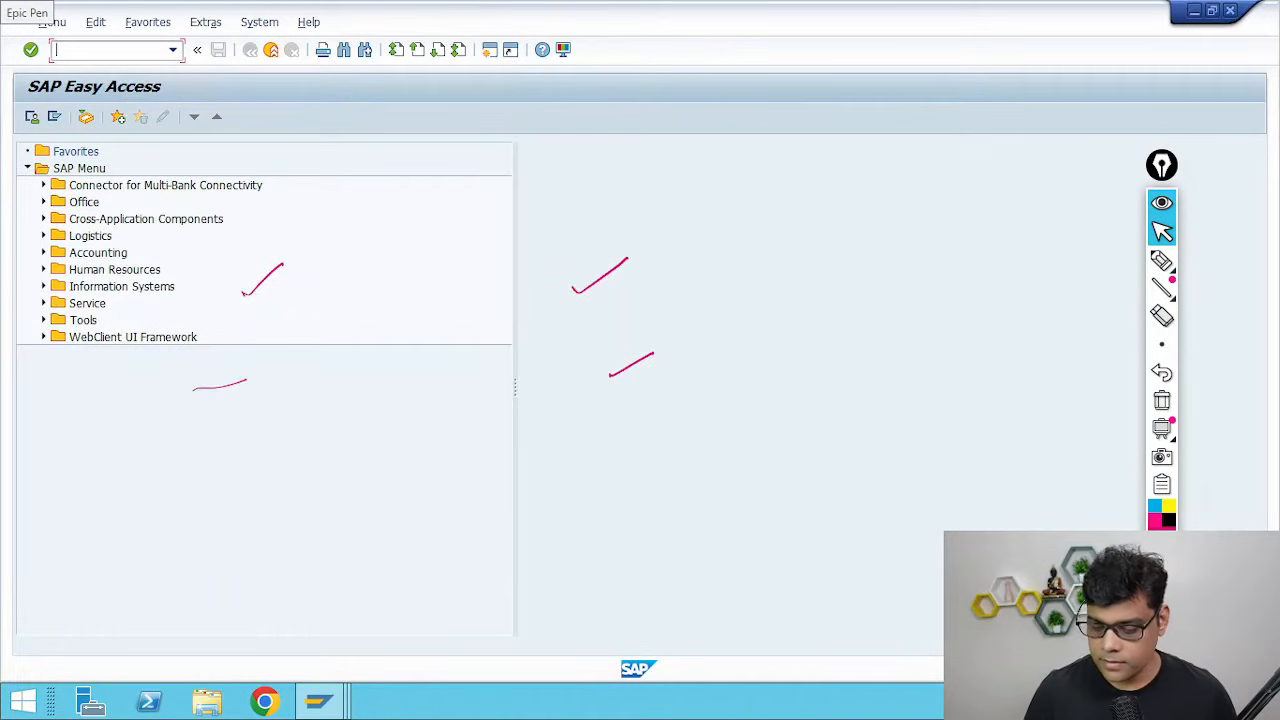
{"action": "left_click", "coordinate": [1161, 400]}
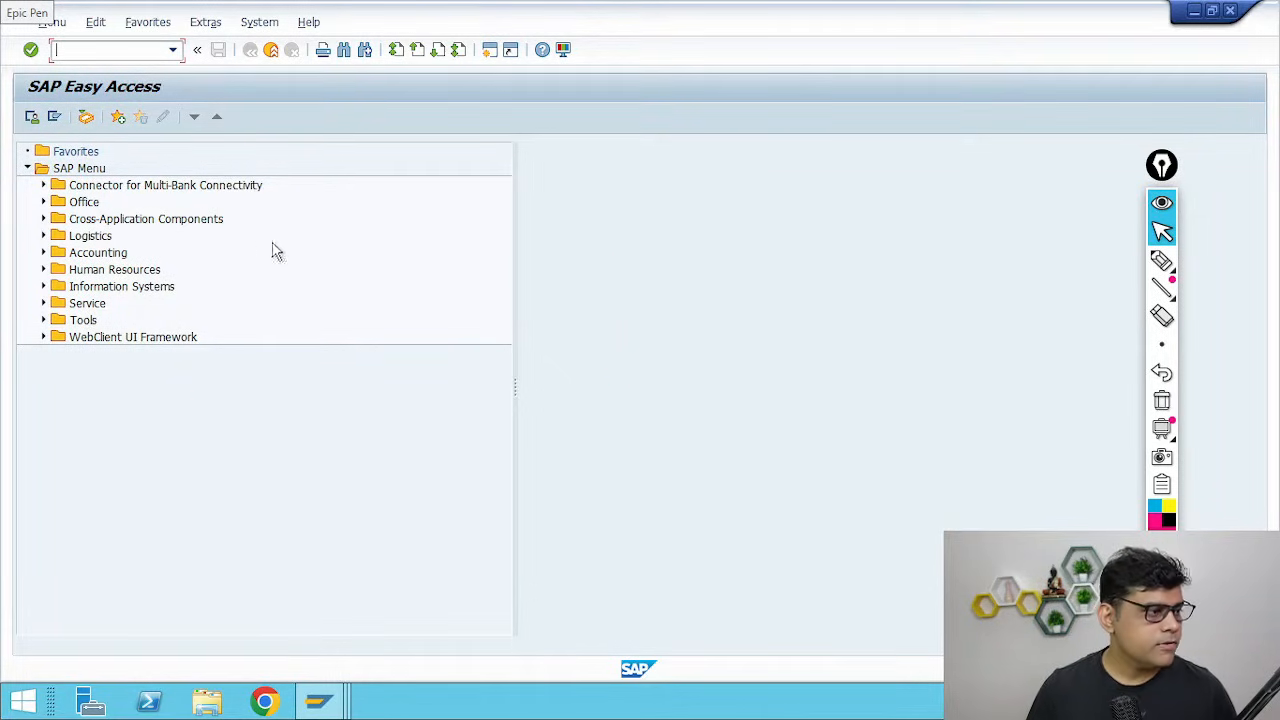
{"action": "left_click", "coordinate": [43, 252]}
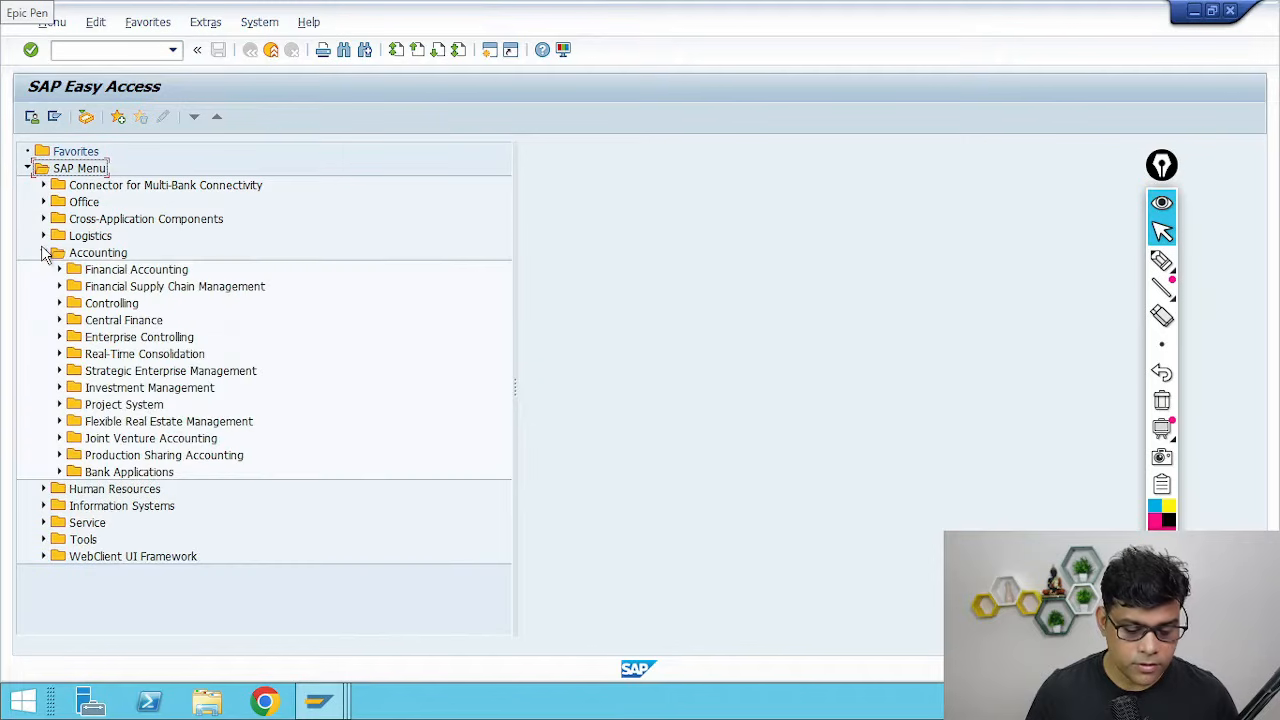
{"action": "left_click", "coordinate": [59, 269]}
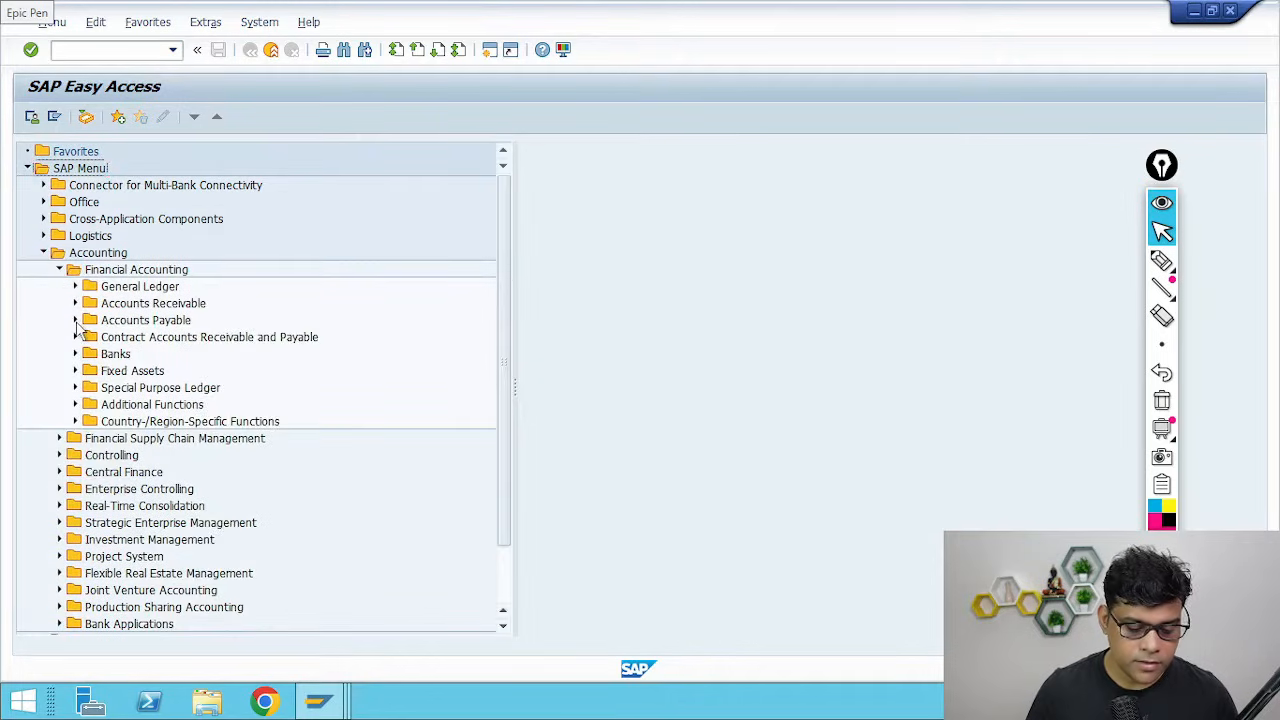
{"action": "left_click", "coordinate": [75, 320]}
{"action": "left_click", "coordinate": [92, 370]}
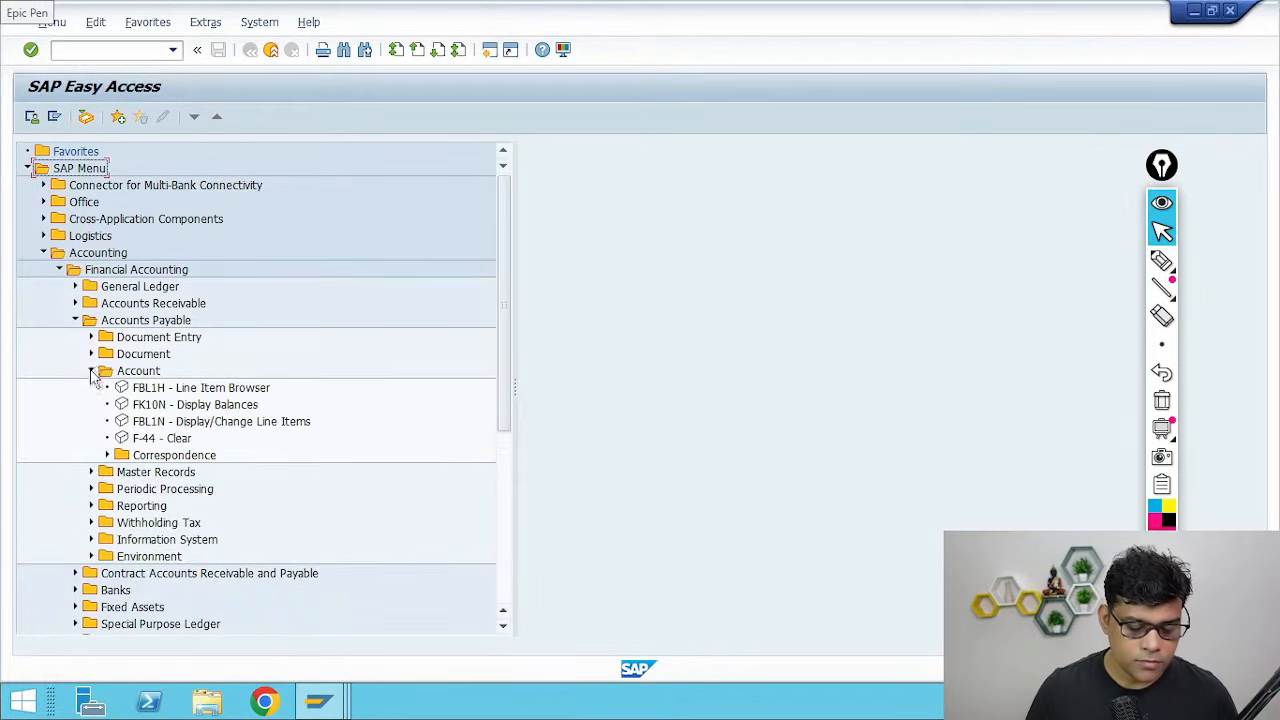
{"action": "double_click", "coordinate": [165, 440]}
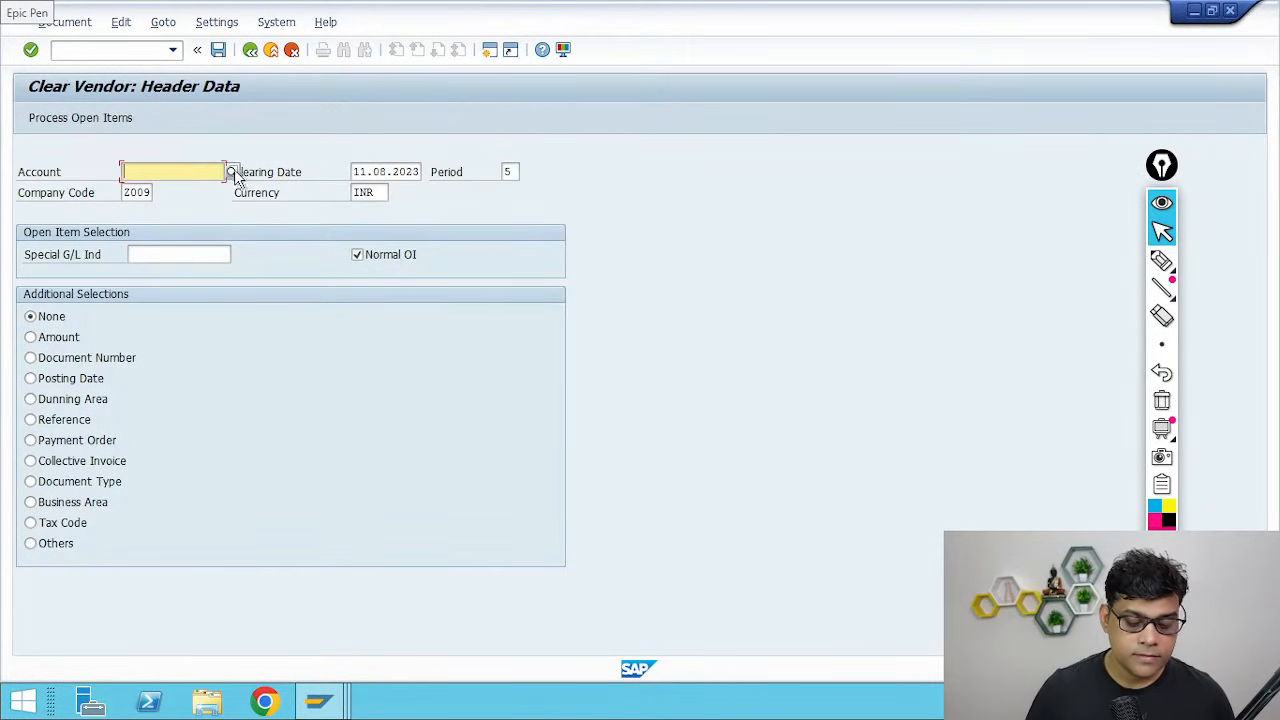
Select supplier Vendor #1 in Kolkata for company code Z009 and process its open items
{"action": "left_click", "coordinate": [234, 169]}
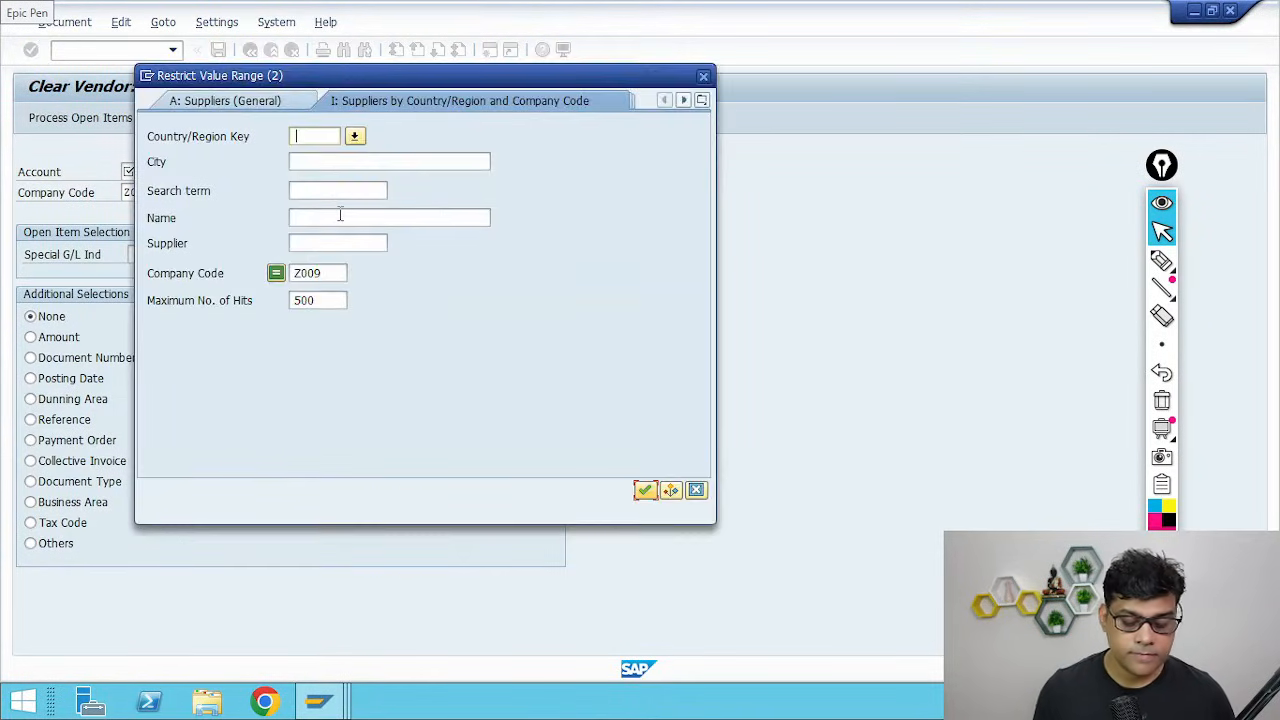
{"action": "key", "text": "Return"}
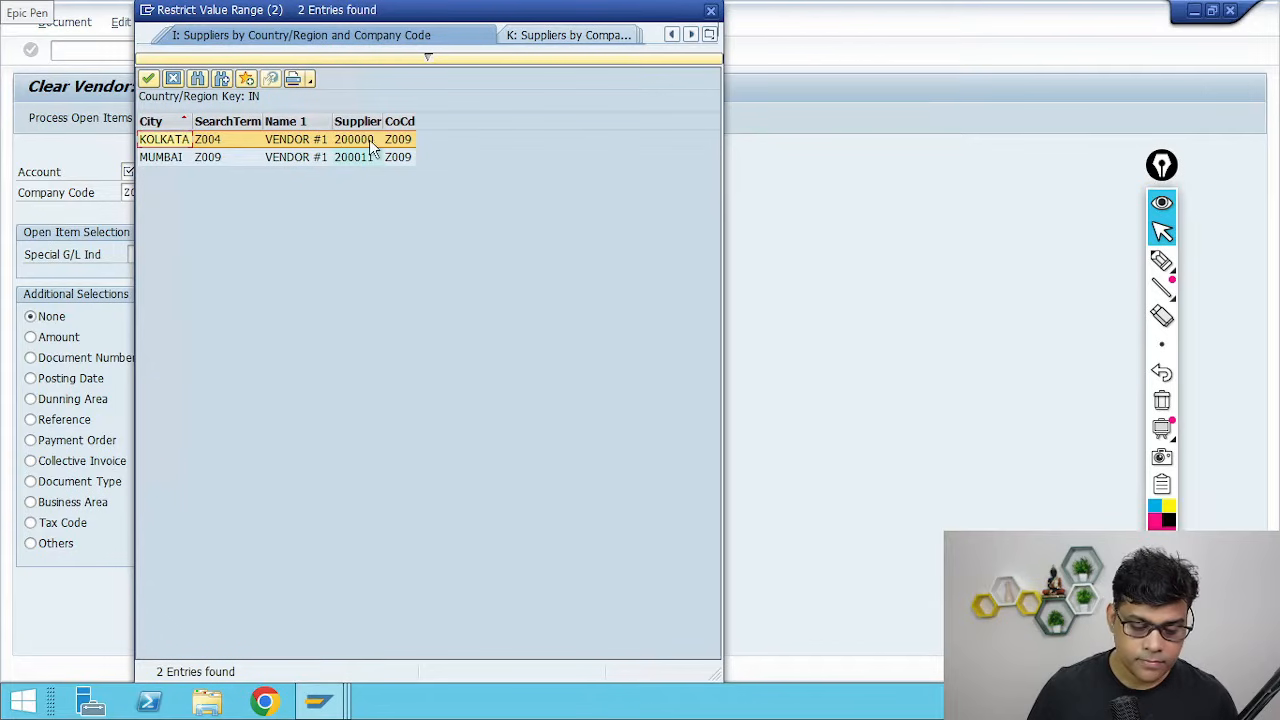
{"action": "double_click", "coordinate": [367, 141]}
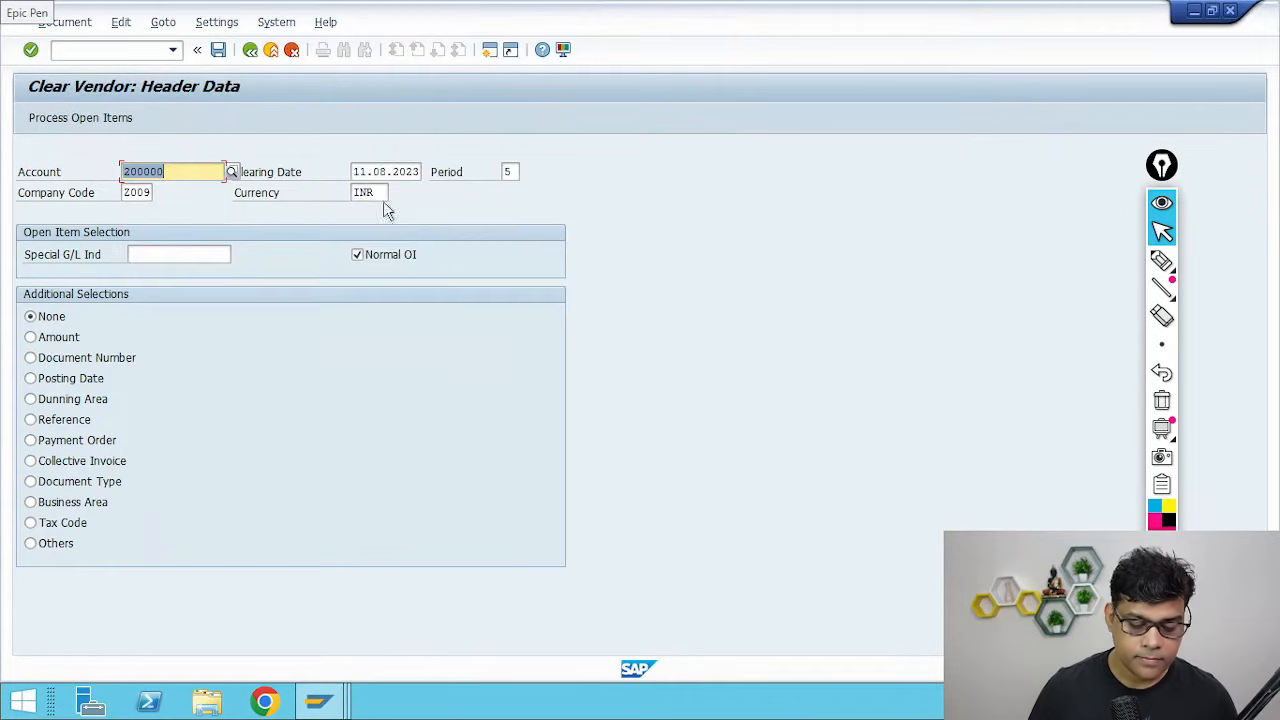
{"action": "left_click", "coordinate": [84, 125]}
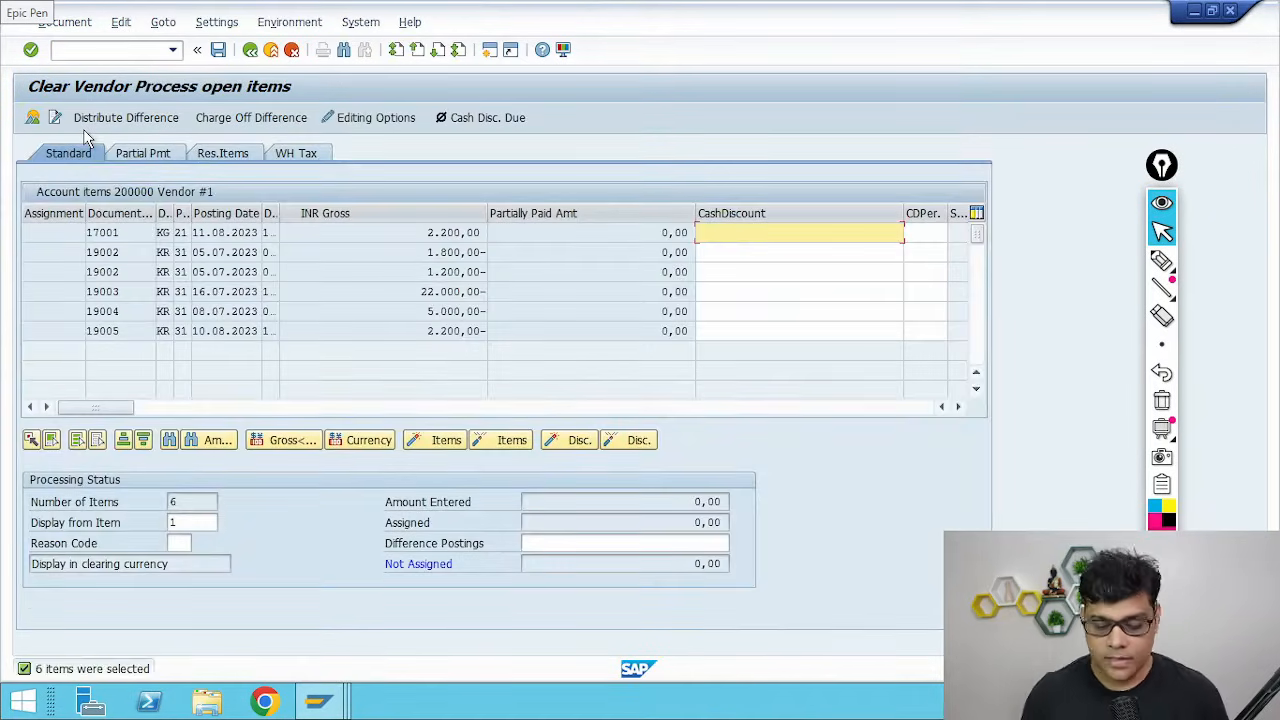
Activate the offsetting 2.200,00 INR open items of documents 17001 and 19005 and post the vendor clearing
{"action": "double_click", "coordinate": [447, 232]}
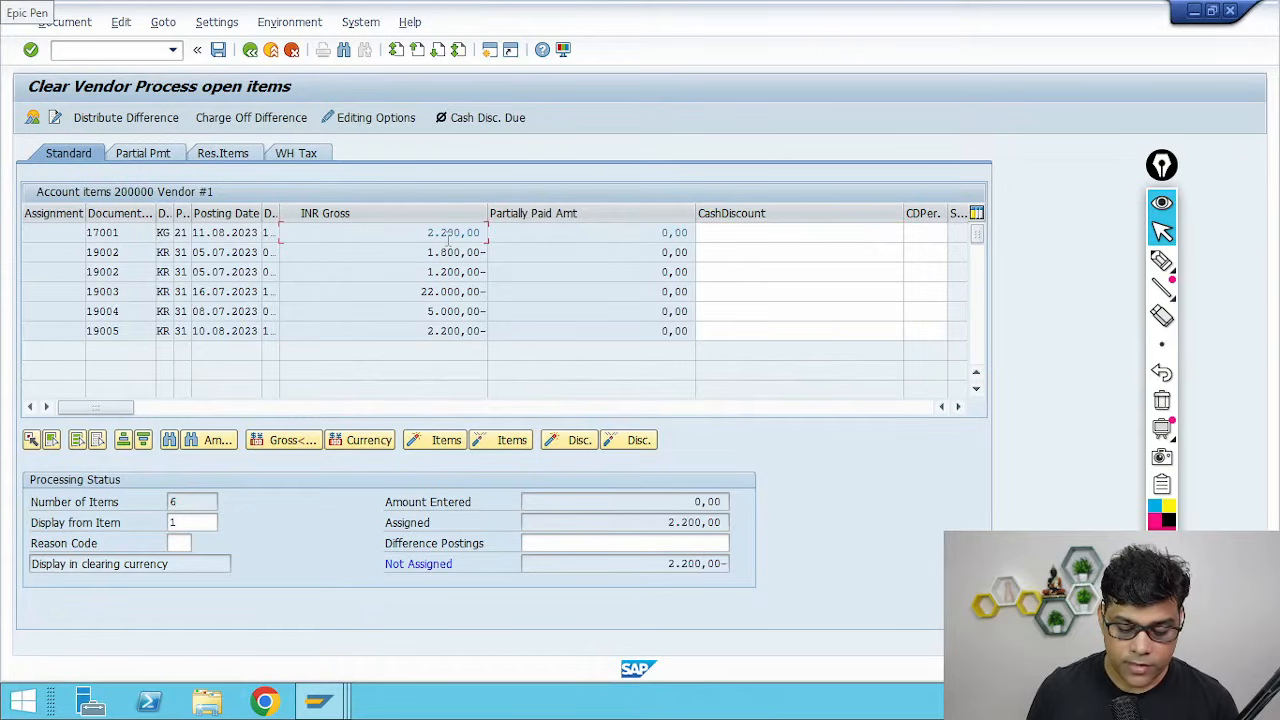
{"action": "double_click", "coordinate": [452, 331]}
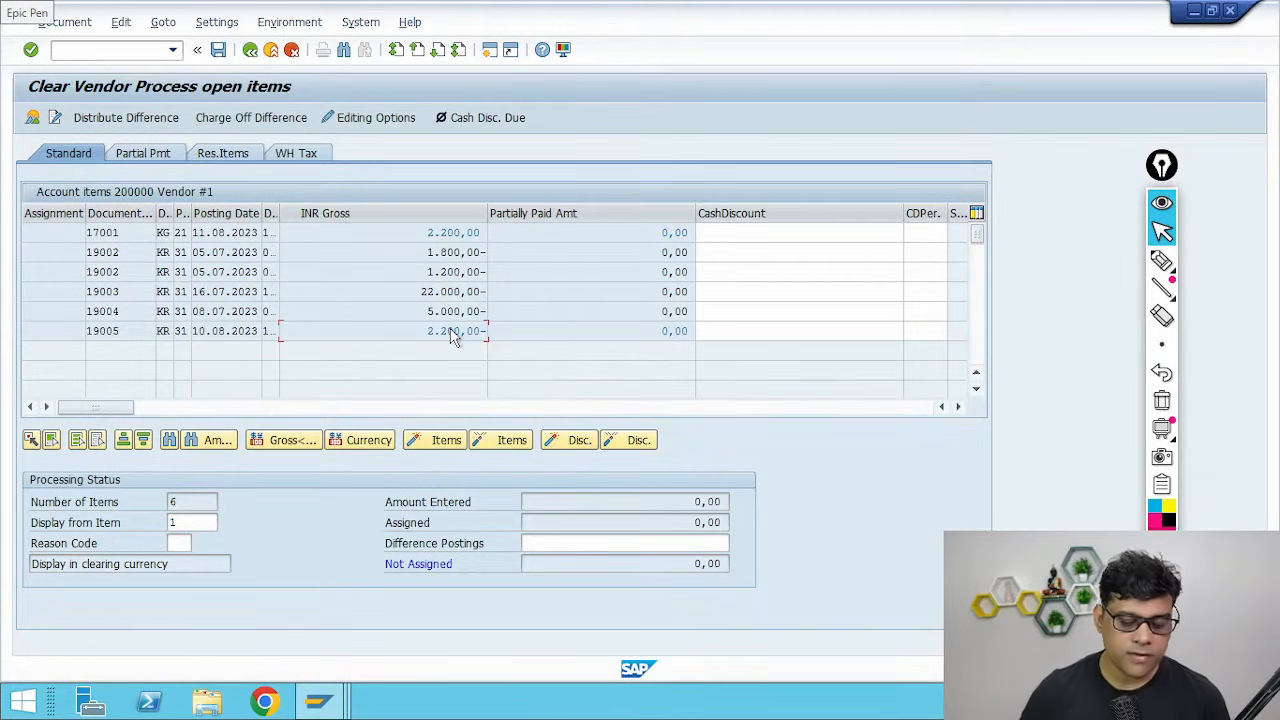
{"action": "key", "text": "alt+Tab"}
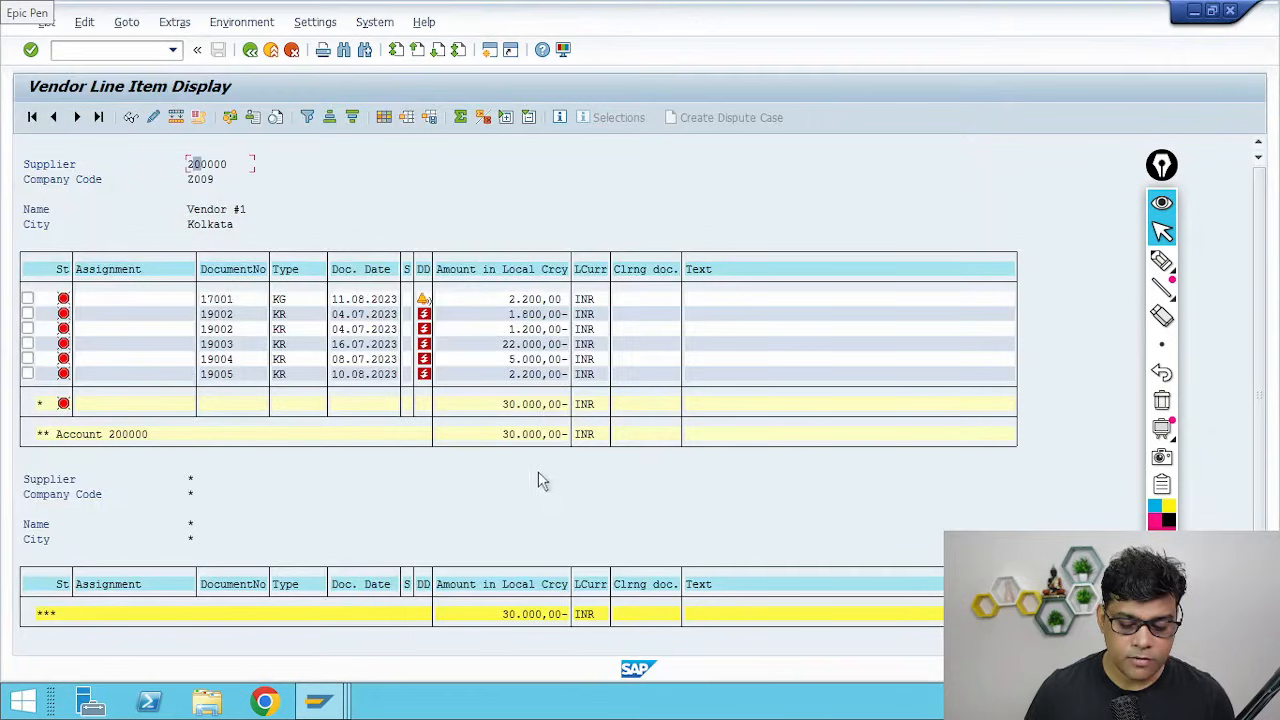
{"action": "key", "text": "alt+Tab"}
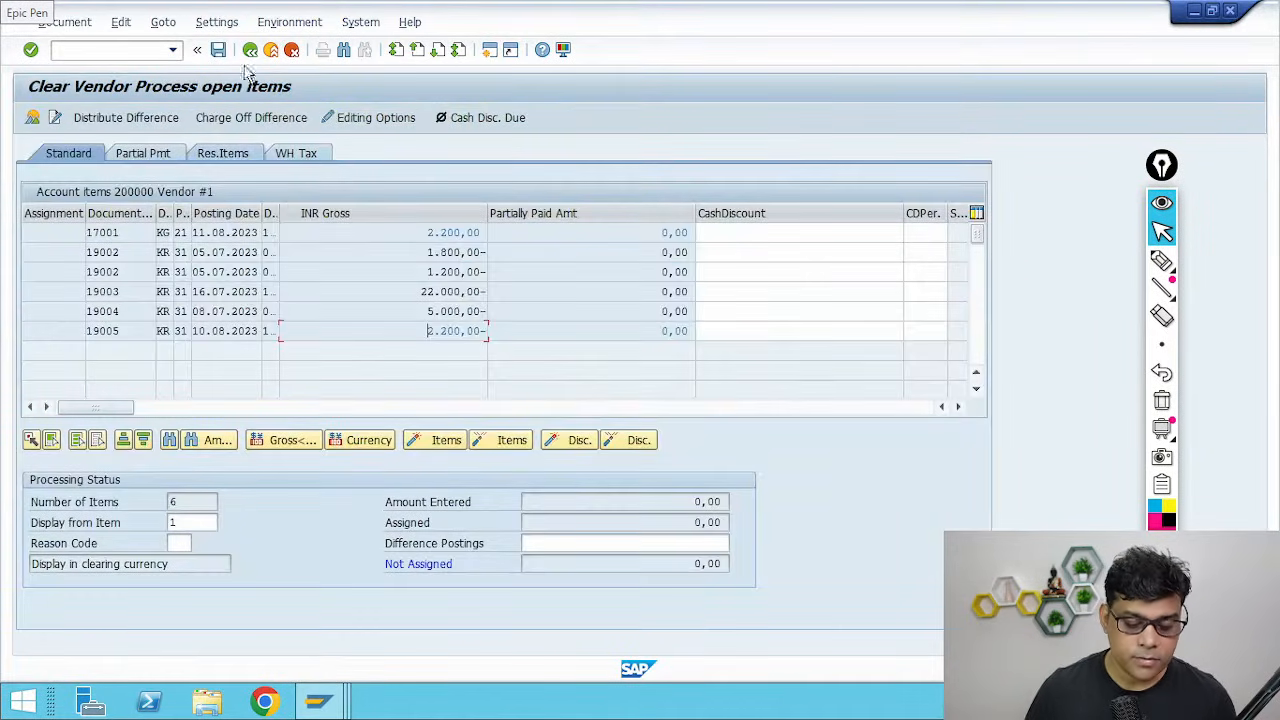
{"action": "left_click", "coordinate": [218, 49]}
Switch to the vendor line item display and refresh it to check whether documents 17001 and 19005 are still open
{"action": "key", "text": "alt+Tab"}
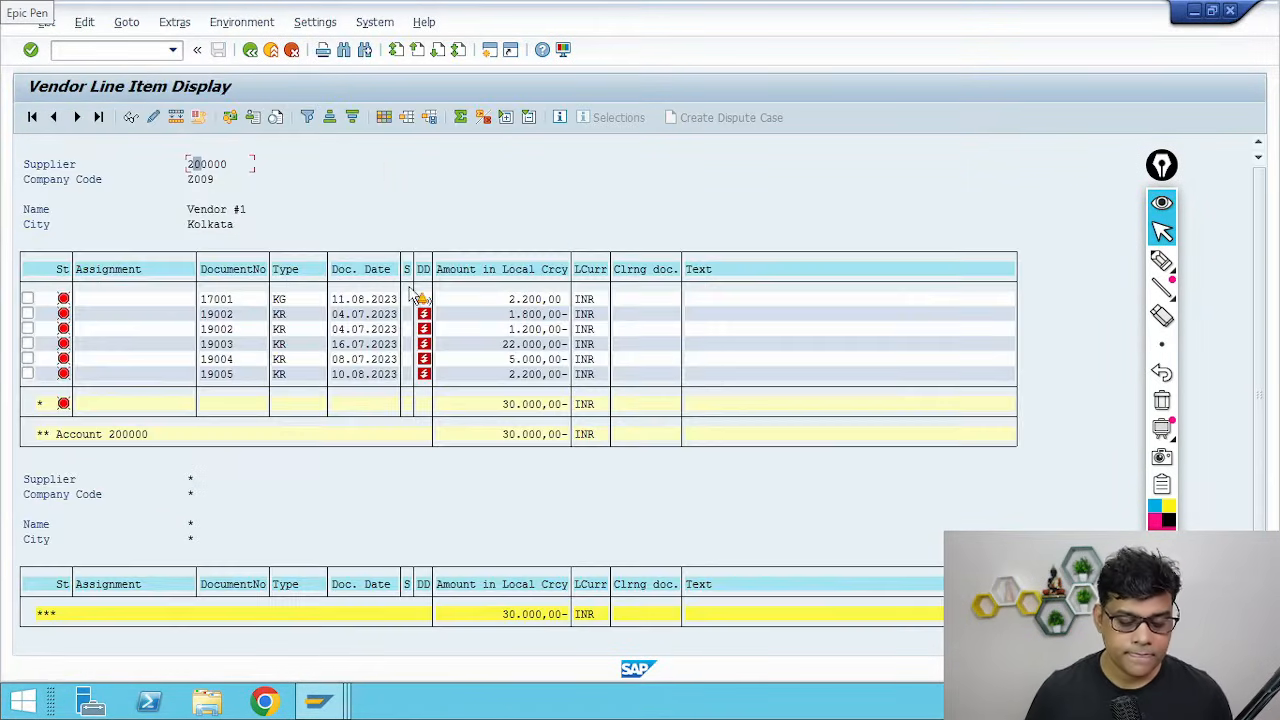
{"action": "left_click", "coordinate": [220, 376]}
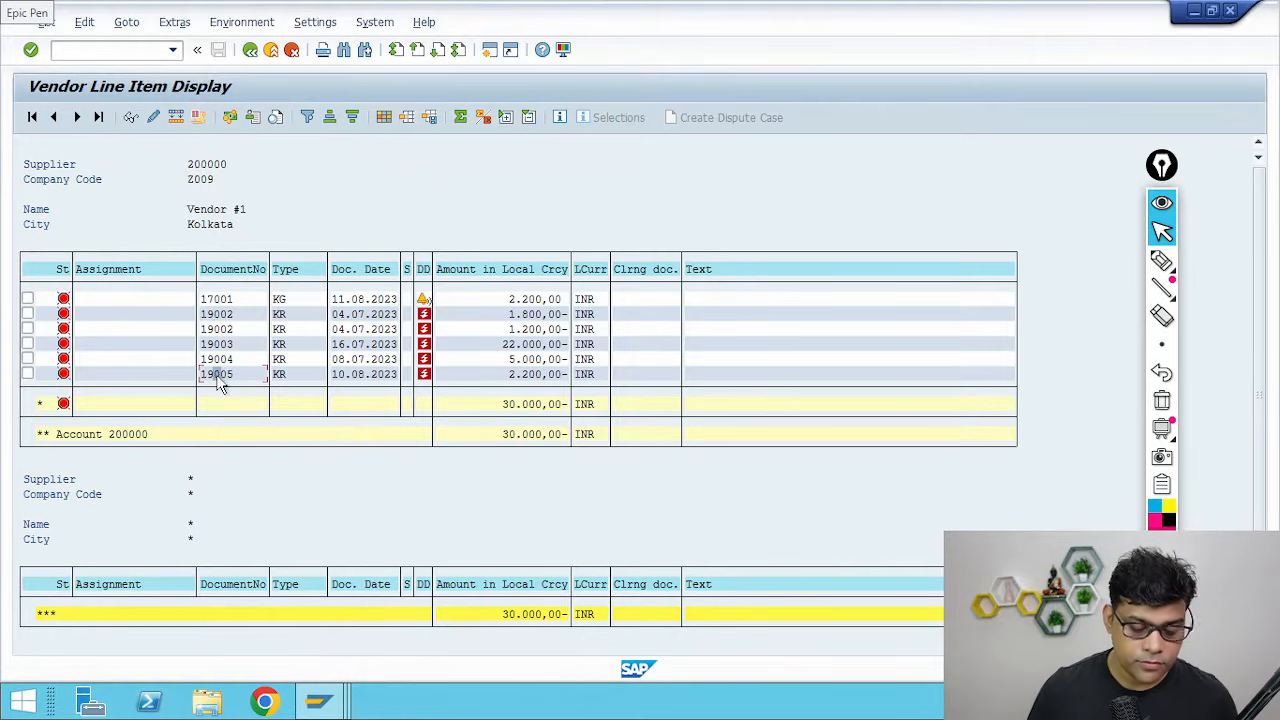
{"action": "left_click", "coordinate": [212, 299]}
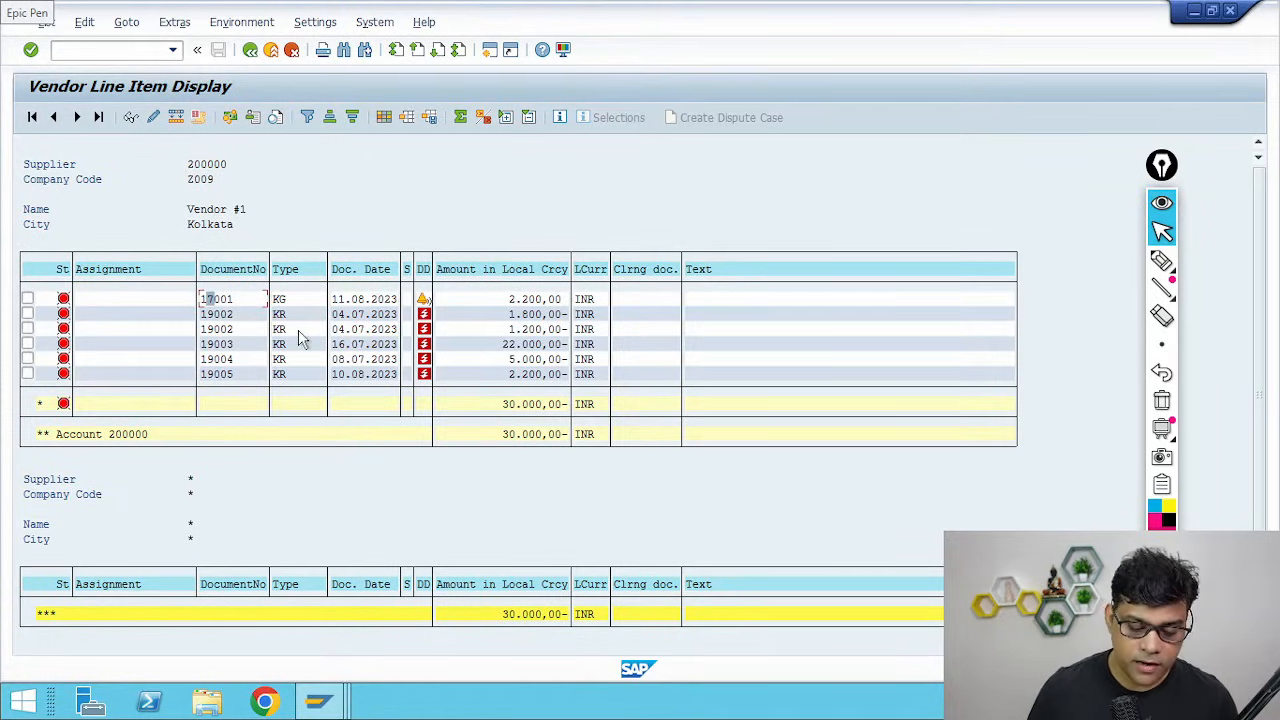
{"action": "left_click", "coordinate": [46, 22]}
{"action": "left_click", "coordinate": [117, 68]}
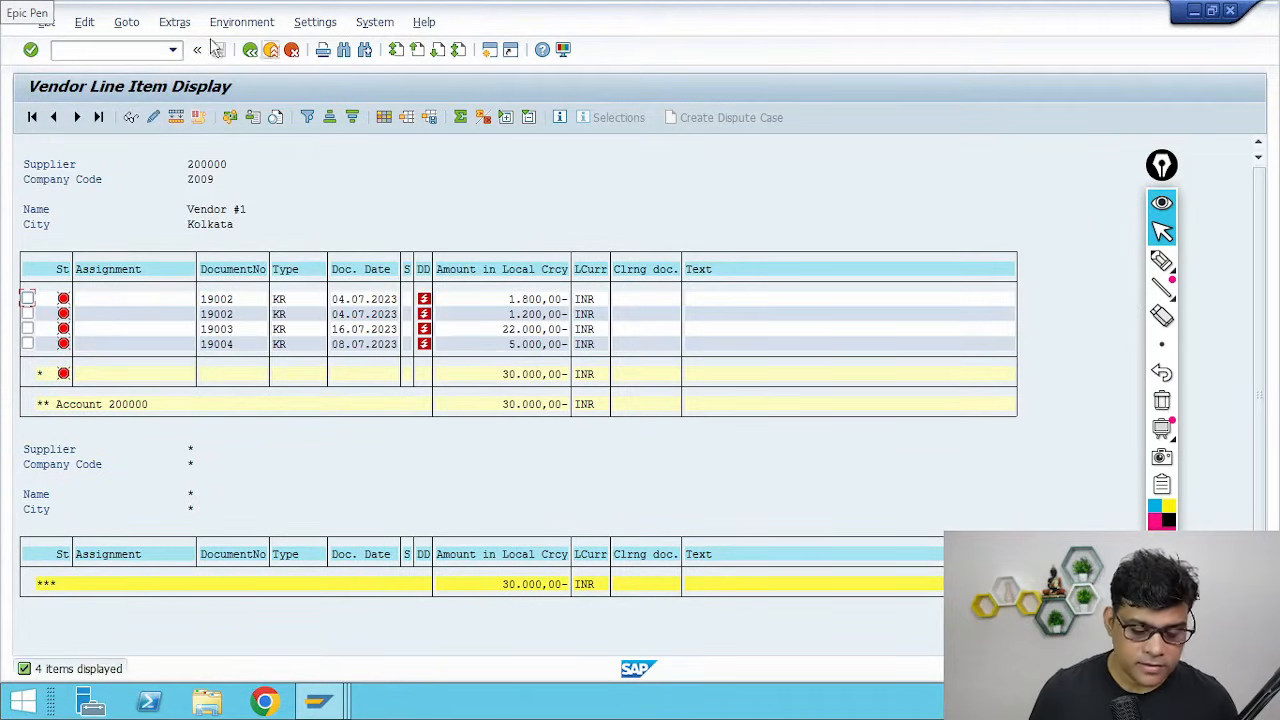
List the vendor's cleared items and check the clearing document of documents 17001 and 19005
{"action": "left_click", "coordinate": [250, 49]}
{"action": "left_click", "coordinate": [90, 441]}
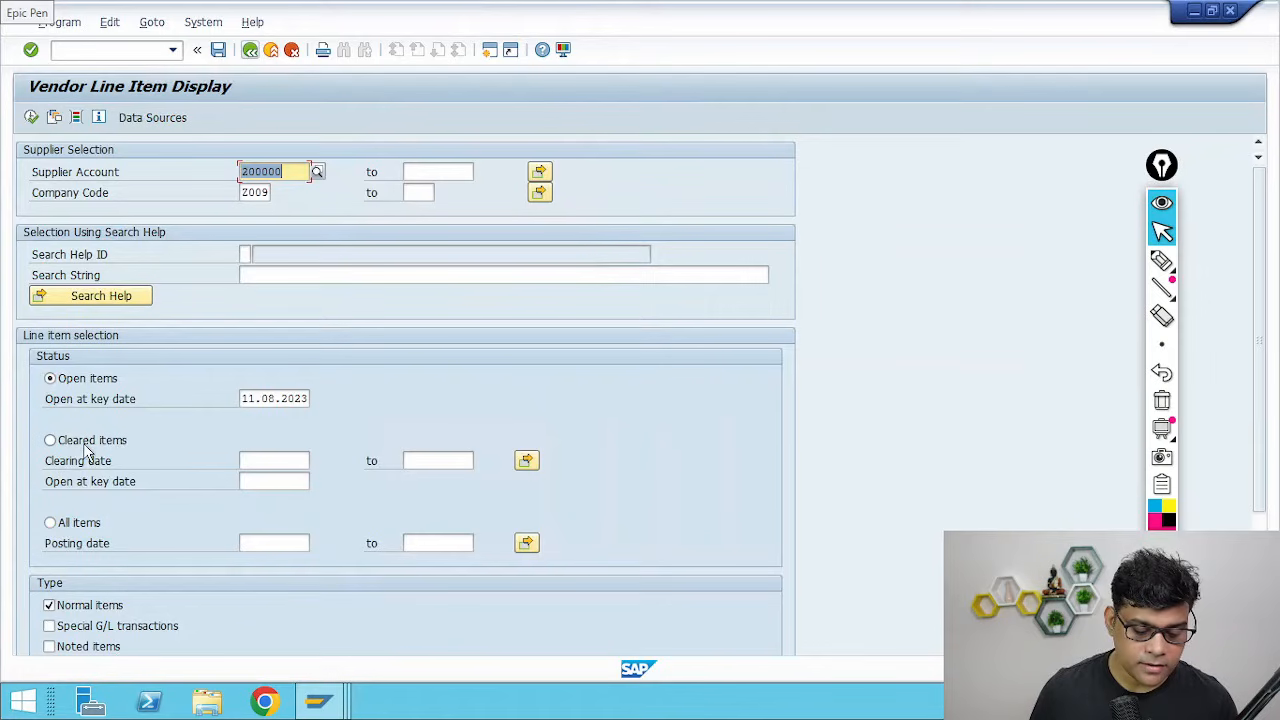
{"action": "left_click", "coordinate": [31, 117]}
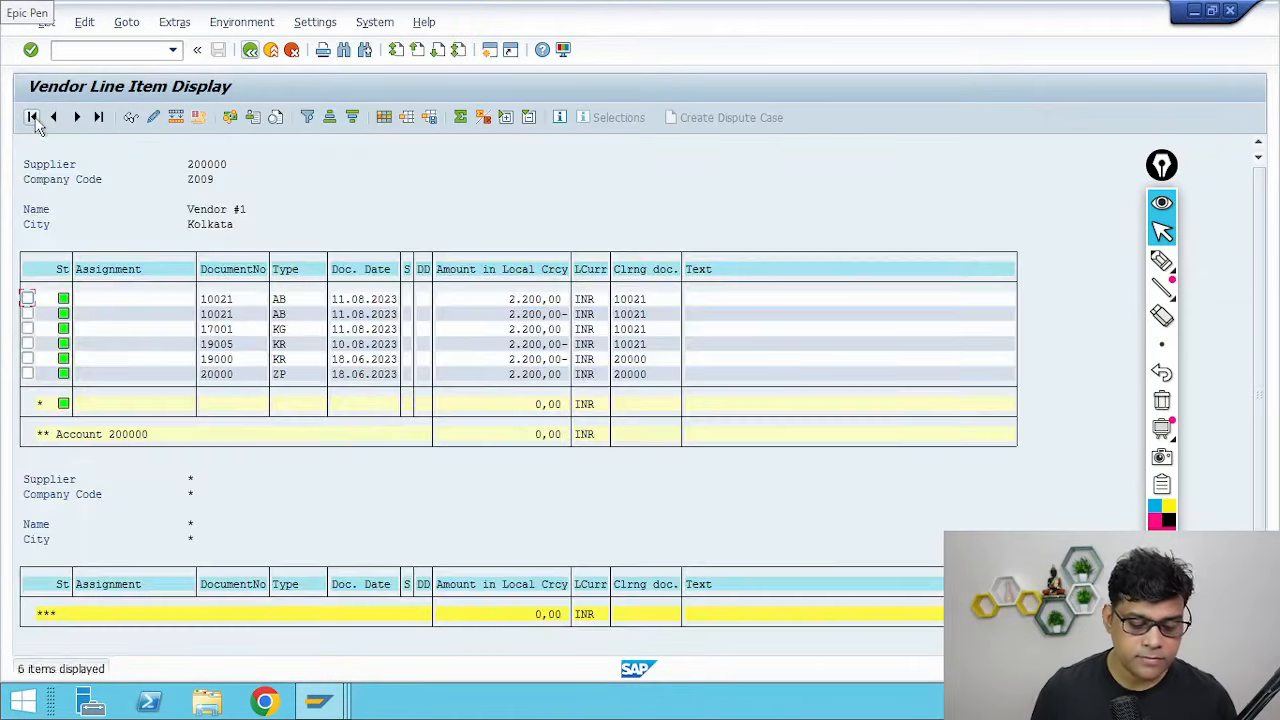
{"action": "left_click", "coordinate": [231, 343]}
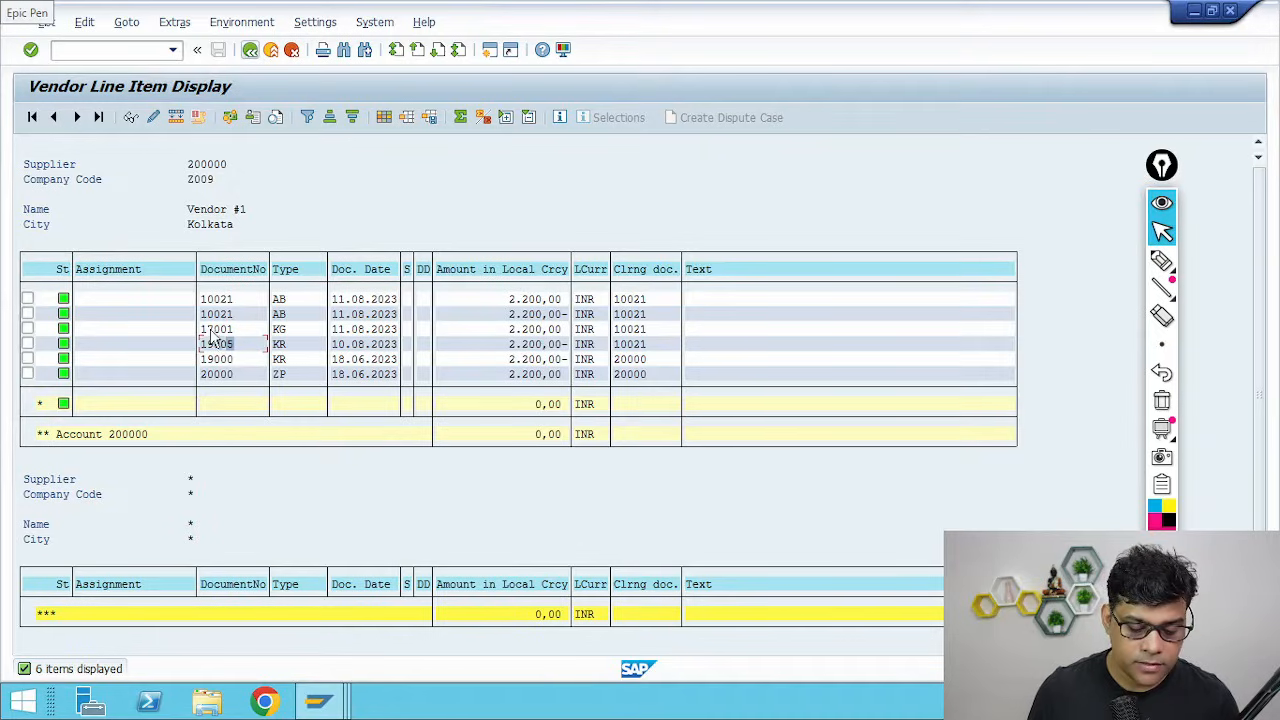
{"action": "left_click", "coordinate": [210, 329]}
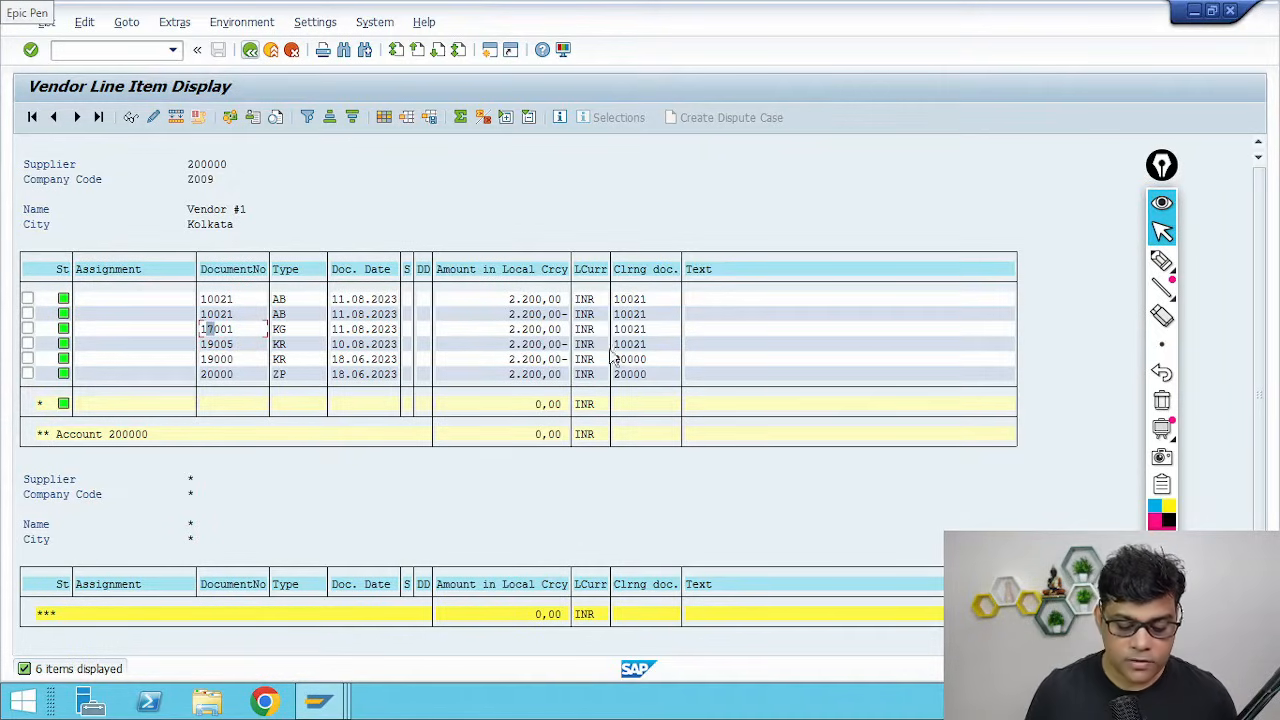
{"action": "left_click", "coordinate": [630, 329]}
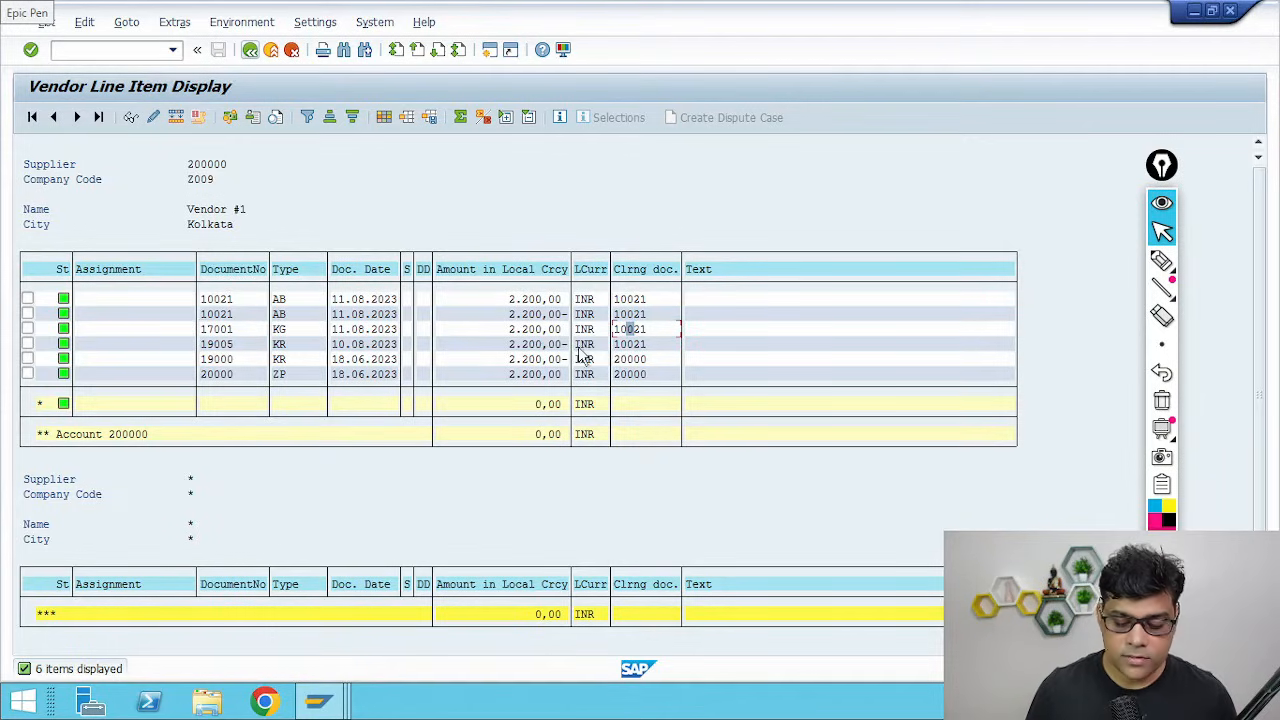
{"action": "left_click", "coordinate": [225, 346]}
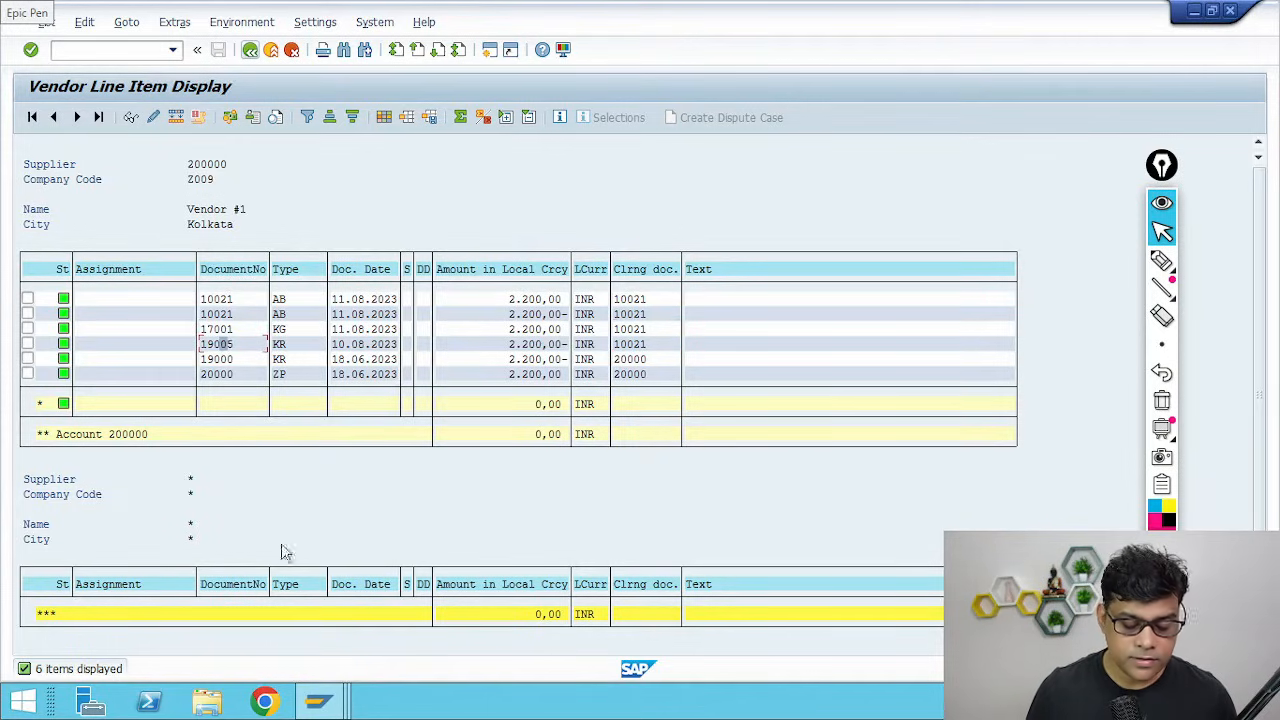
Open the vendor line item of document 19005 and check its clearing date and clearing document
{"action": "double_click", "coordinate": [226, 346]}
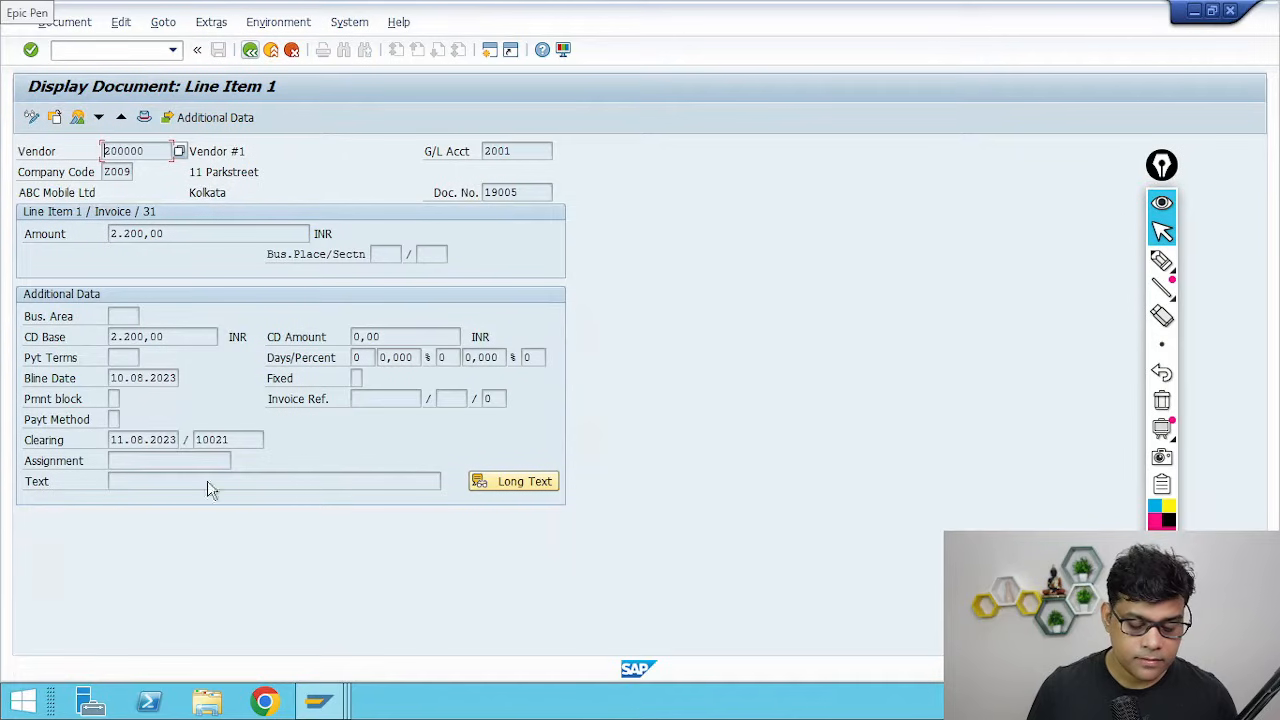
{"action": "left_click_drag", "start_coordinate": [236, 441], "coordinate": [6, 476]}
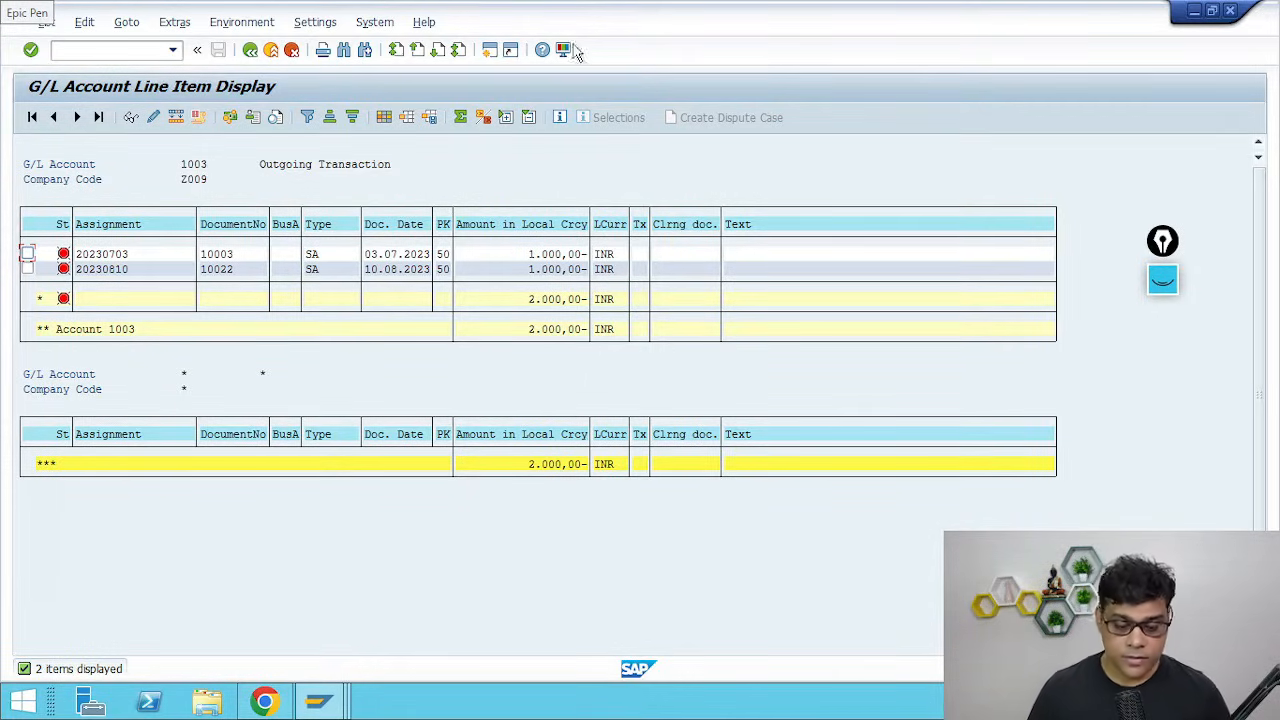
Open a new session and start F-04 Post with Clearing from the General Ledger document entry functions
{"action": "left_click", "coordinate": [488, 52]}
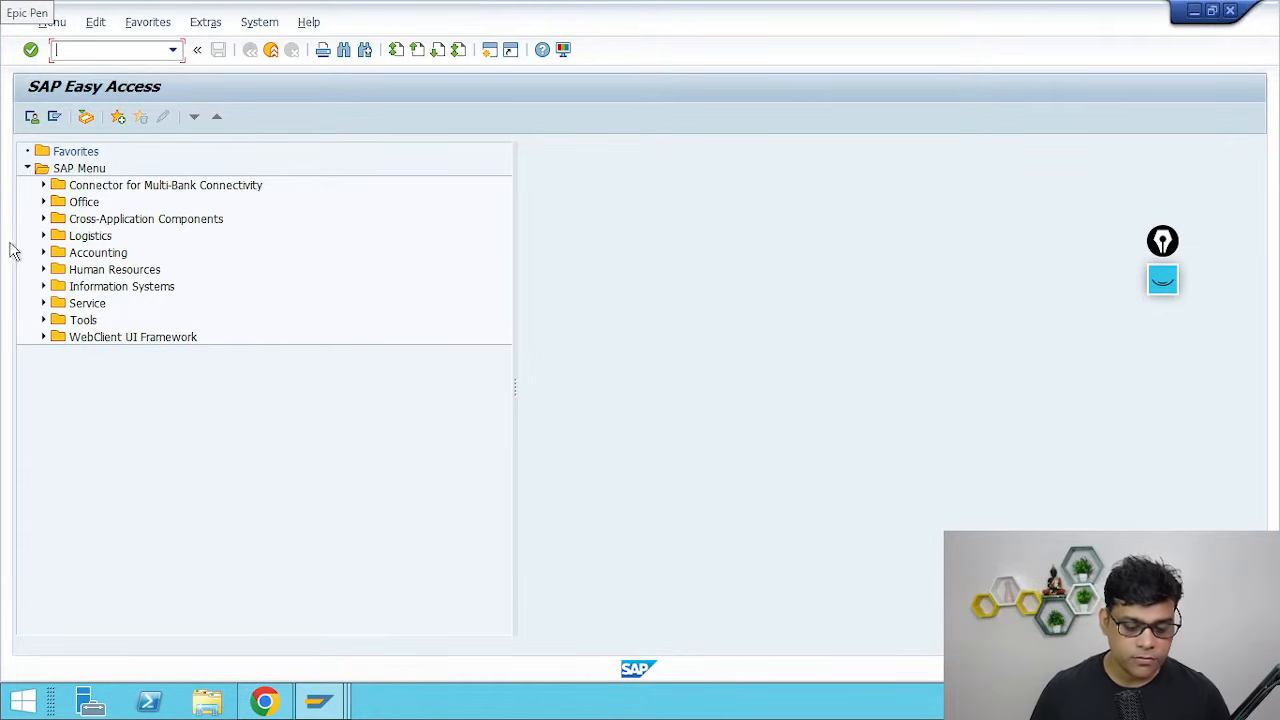
{"action": "left_click", "coordinate": [44, 253]}
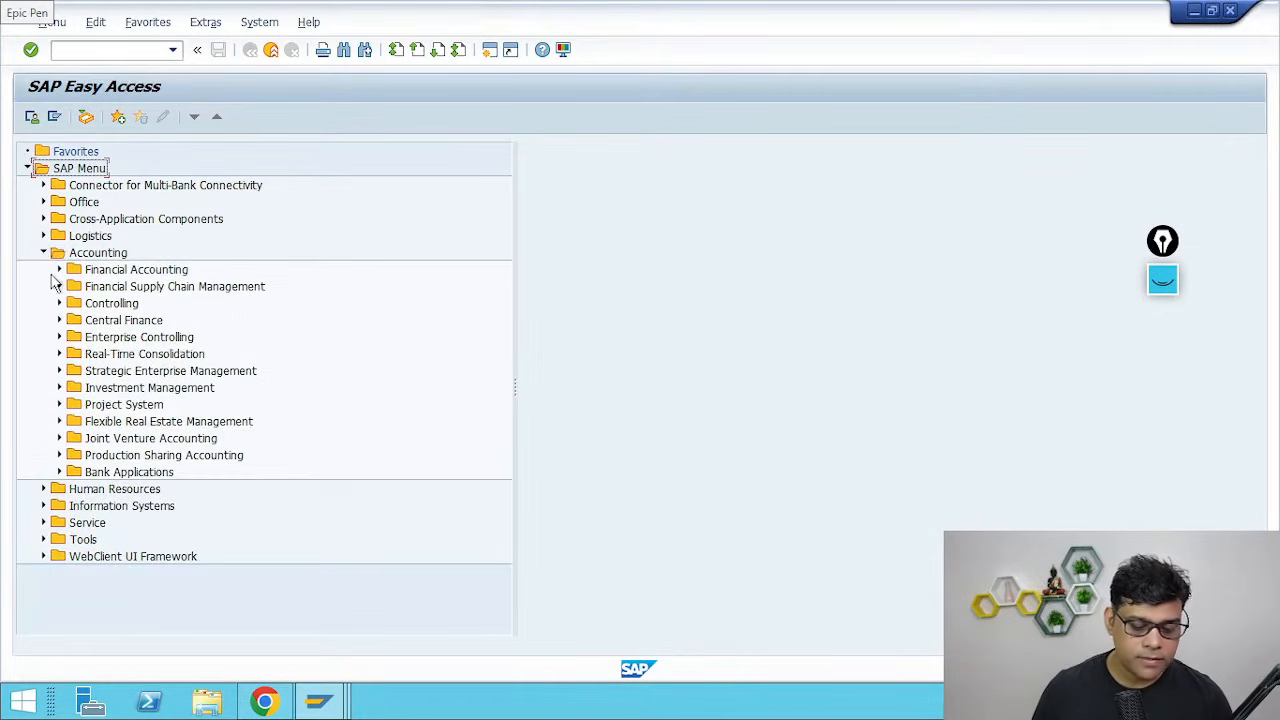
{"action": "left_click", "coordinate": [59, 270]}
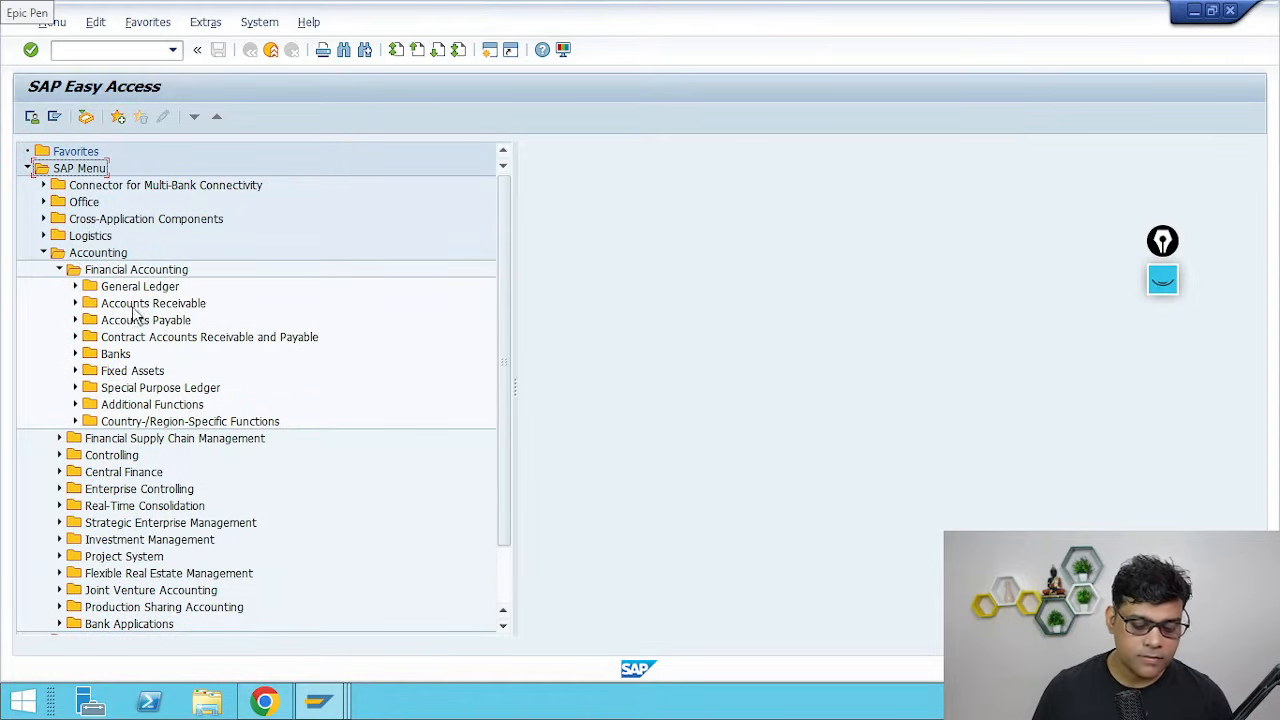
{"action": "left_click", "coordinate": [76, 287]}
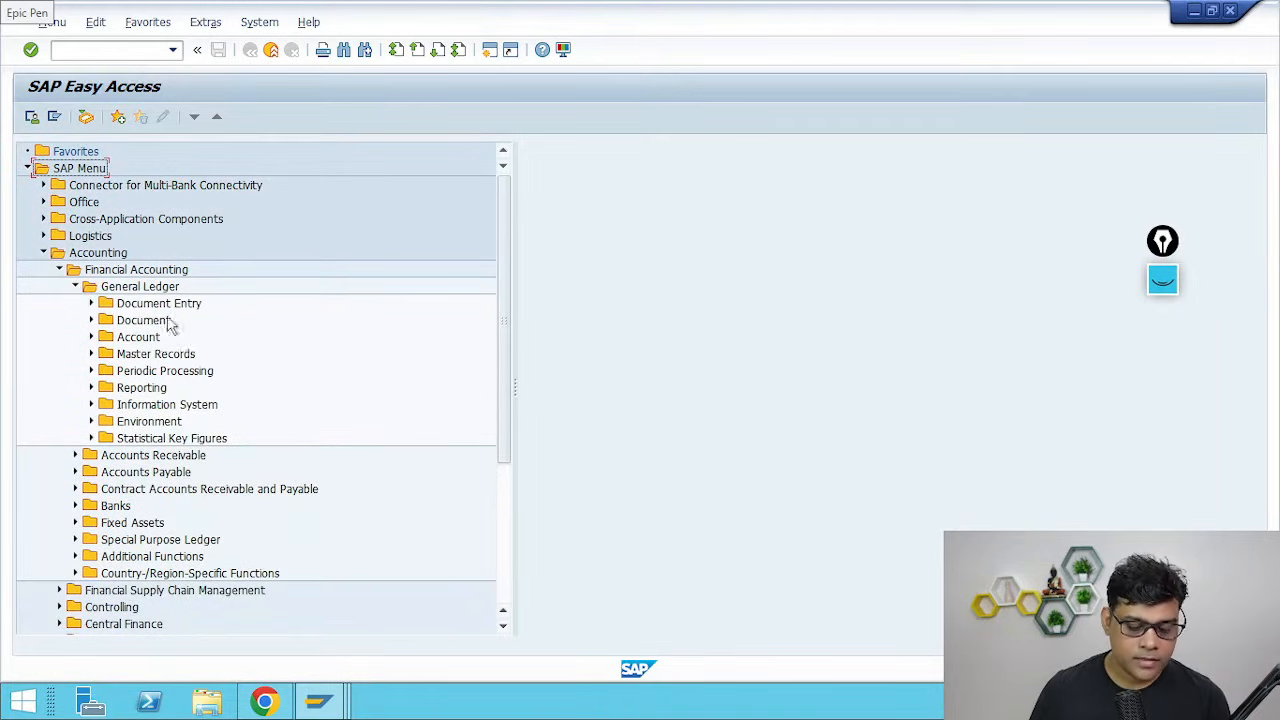
{"action": "left_click", "coordinate": [91, 303]}
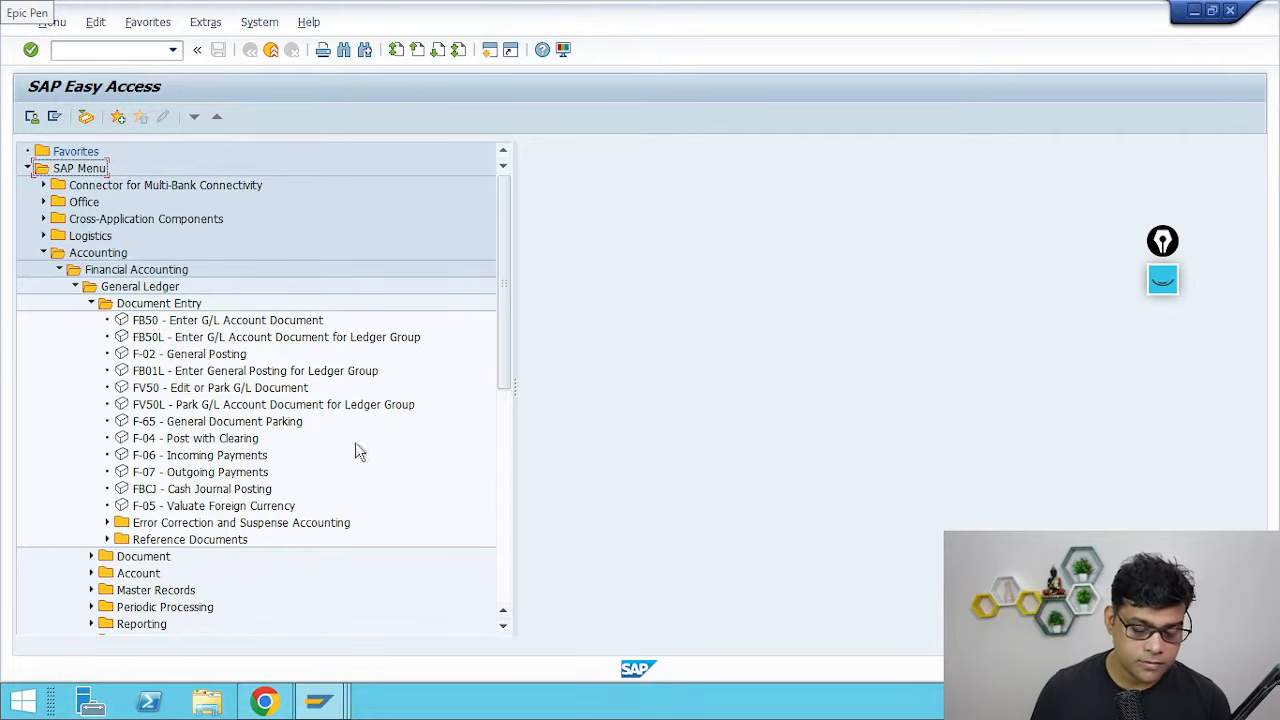
{"action": "left_click", "coordinate": [181, 440]}
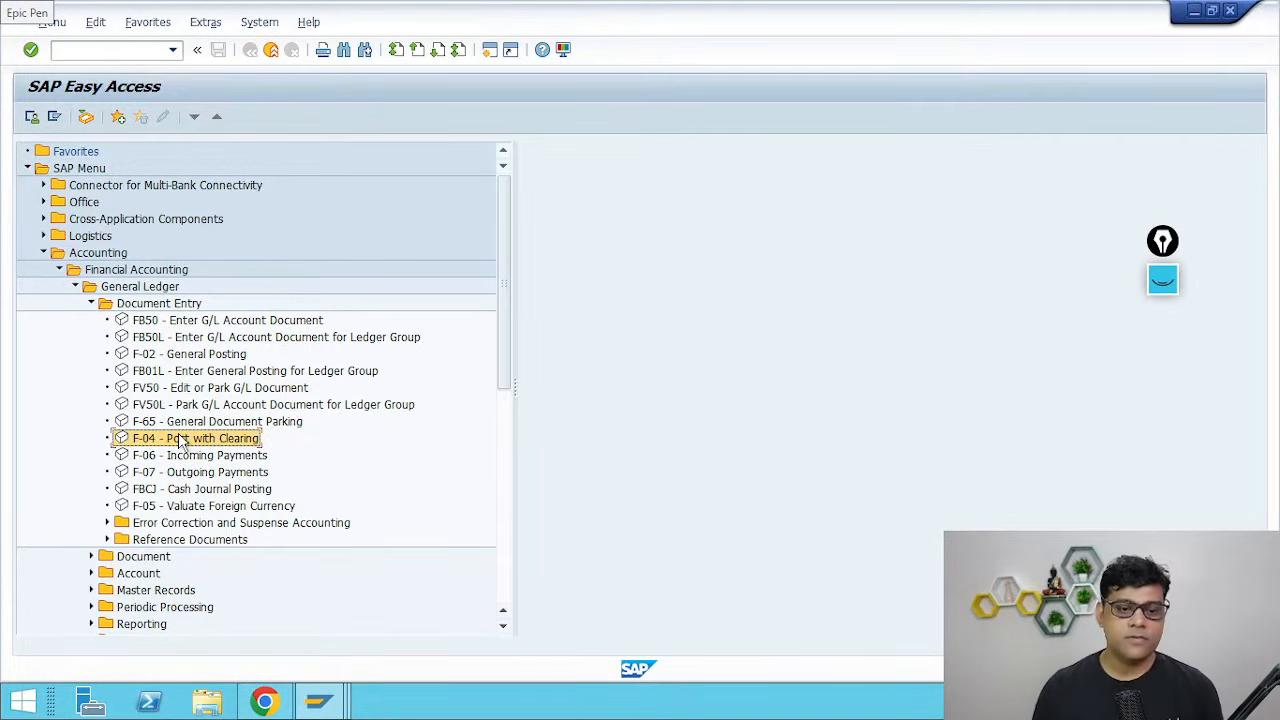
{"action": "double_click", "coordinate": [183, 441]}
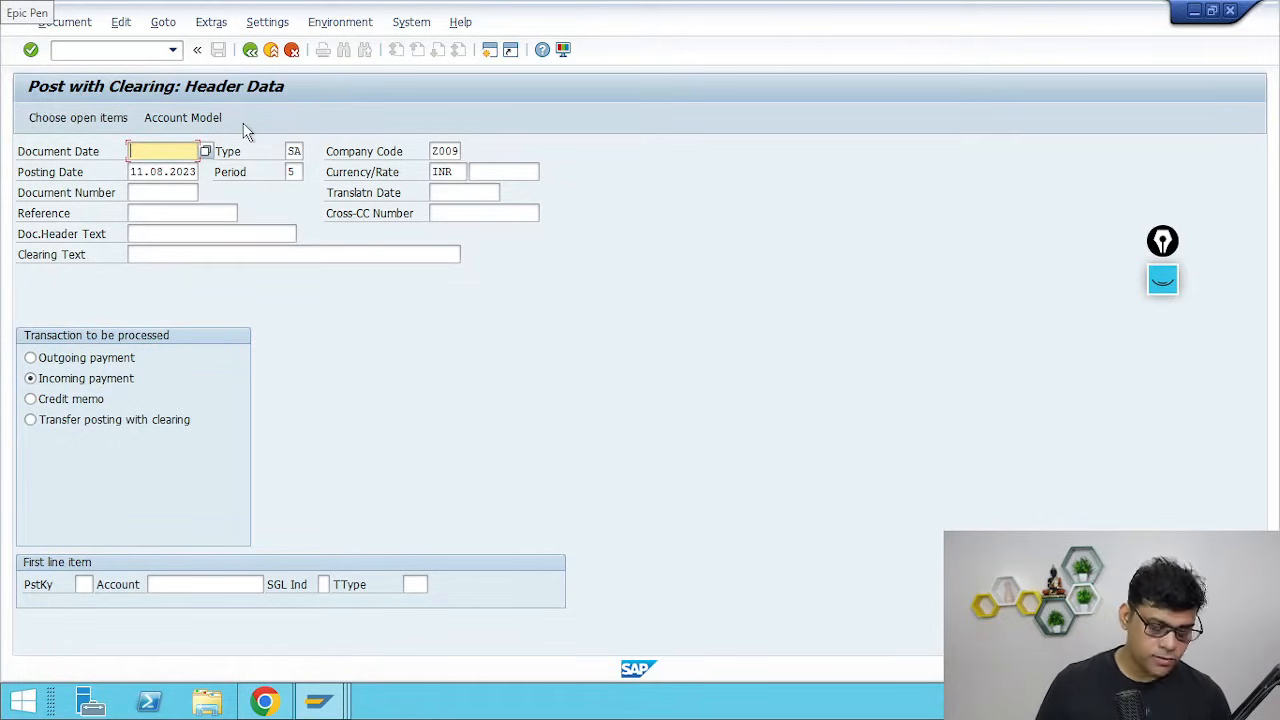
Set the header's document date to 11.08.2023 and the transaction to transfer posting with clearing, and proceed to choosing open items
{"action": "key", "text": "F4"}
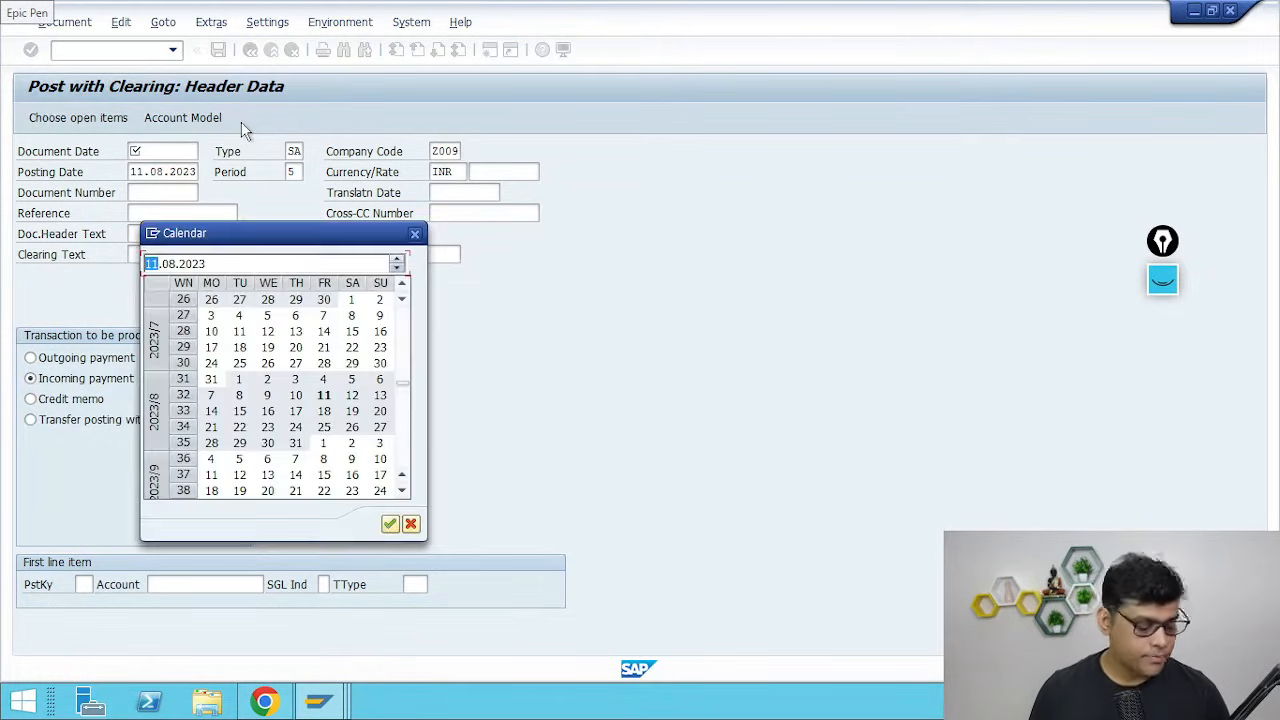
{"action": "key", "text": "Return"}
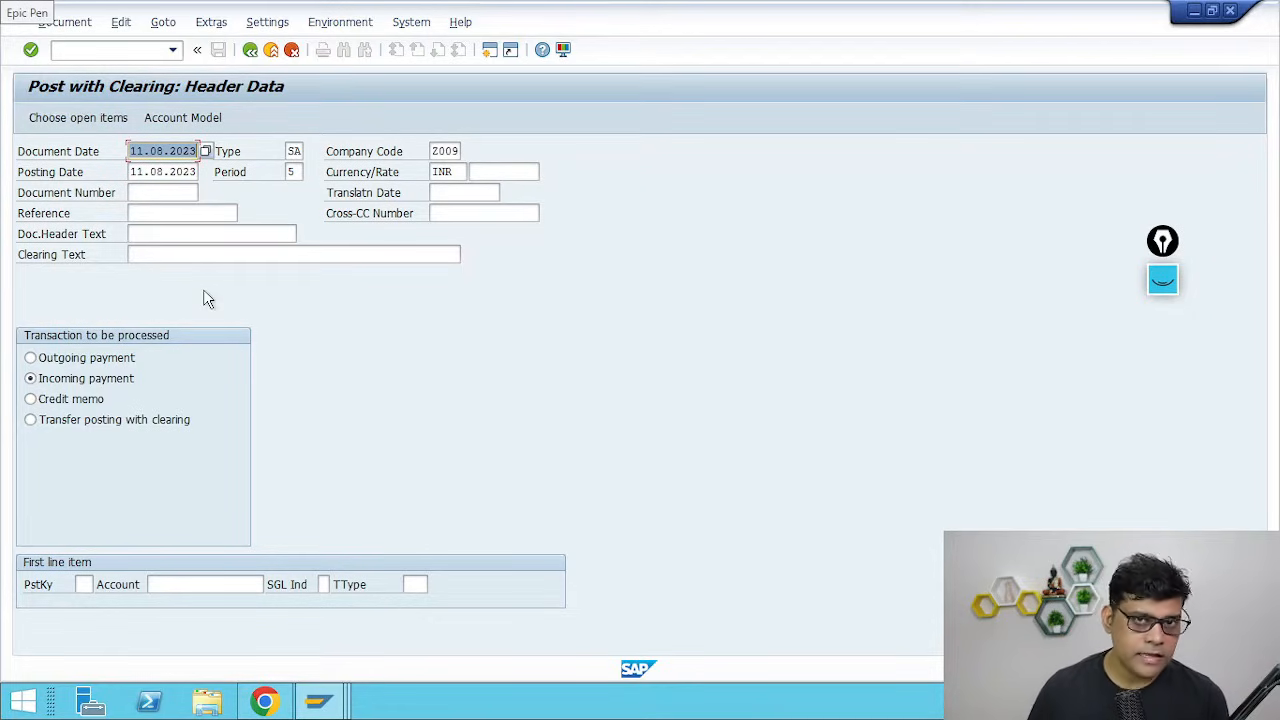
{"action": "left_click", "coordinate": [127, 424]}
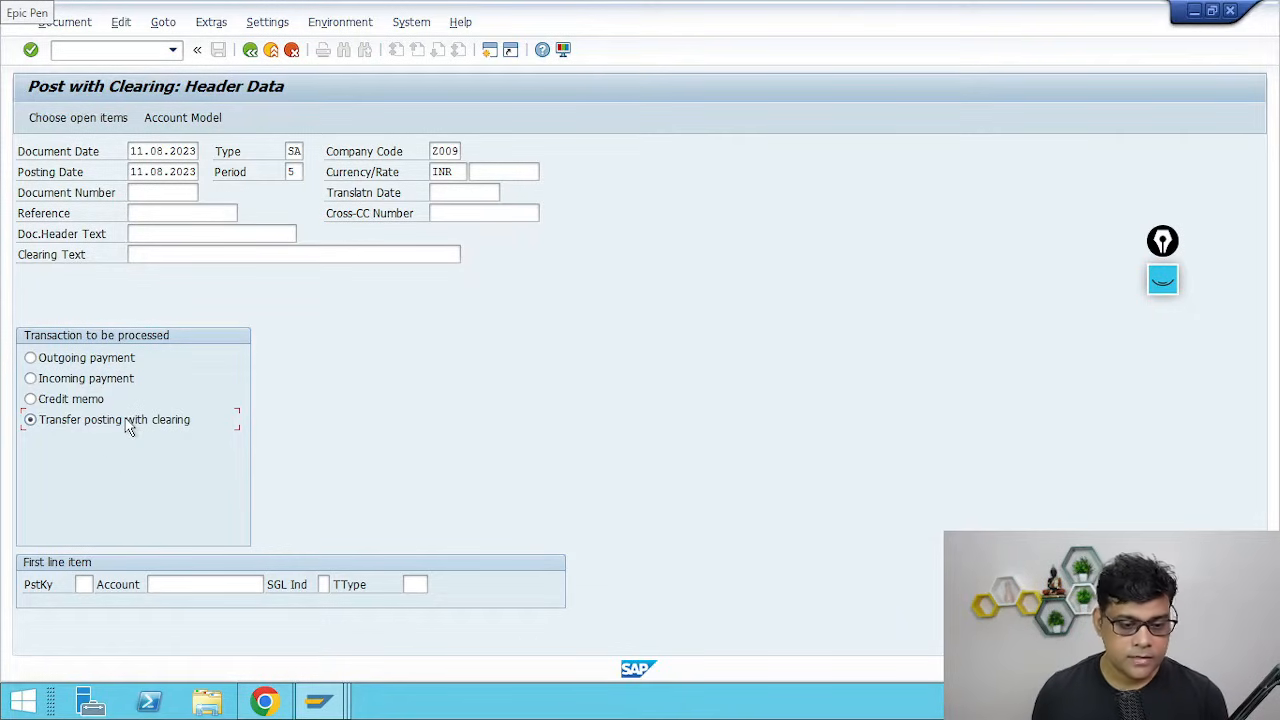
{"action": "left_click", "coordinate": [98, 120]}
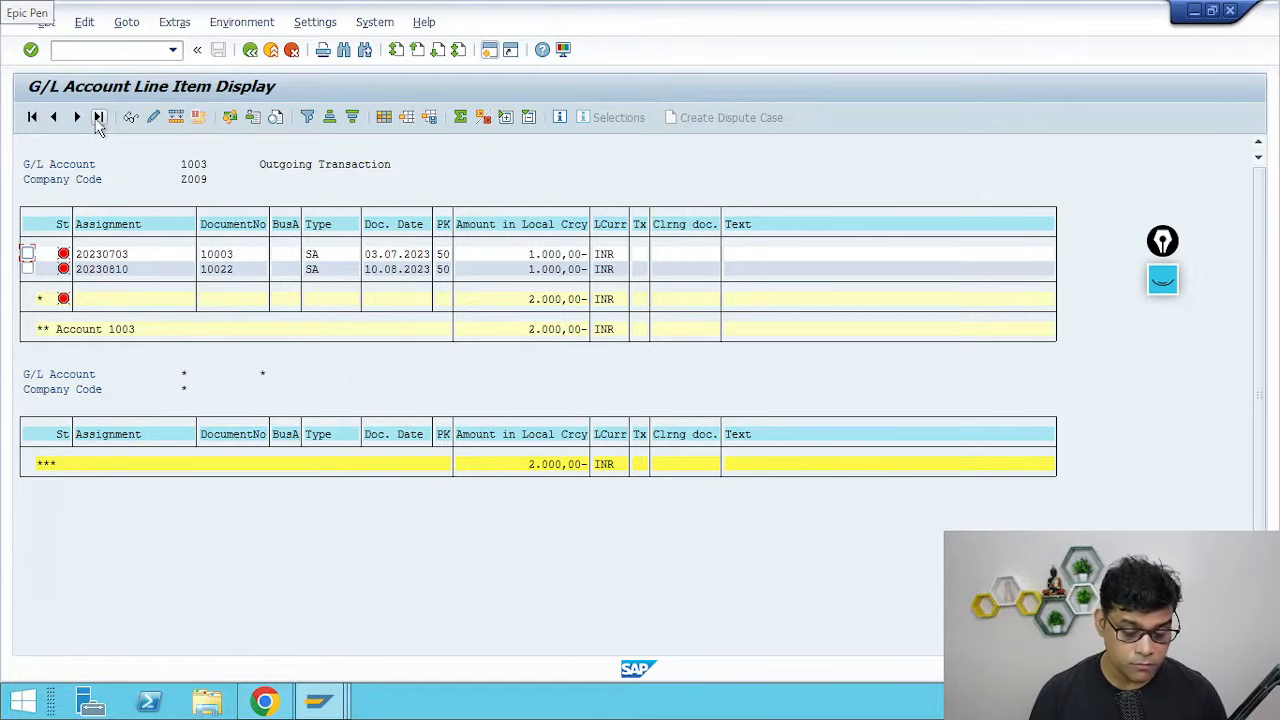
Check the G/L account in the line item display and enter 1003 as the account for the open item selection
{"action": "key", "text": "alt+Tab"}
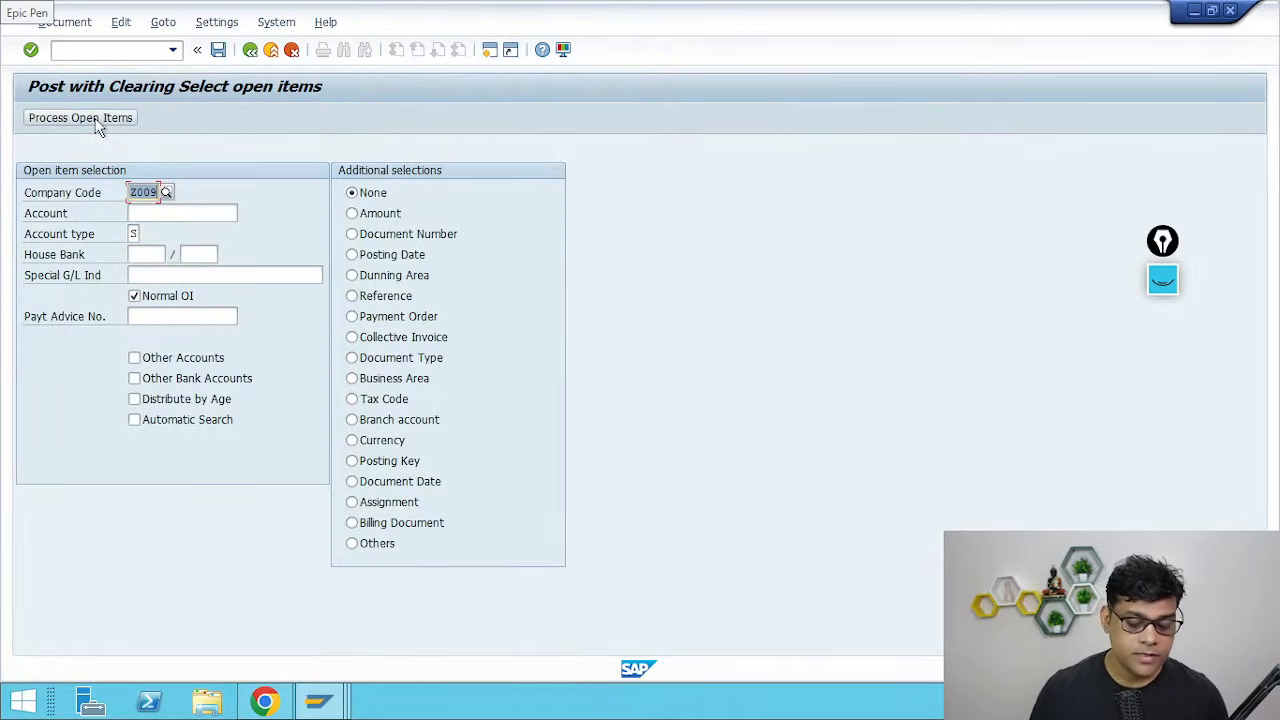
{"action": "left_click", "coordinate": [190, 213]}
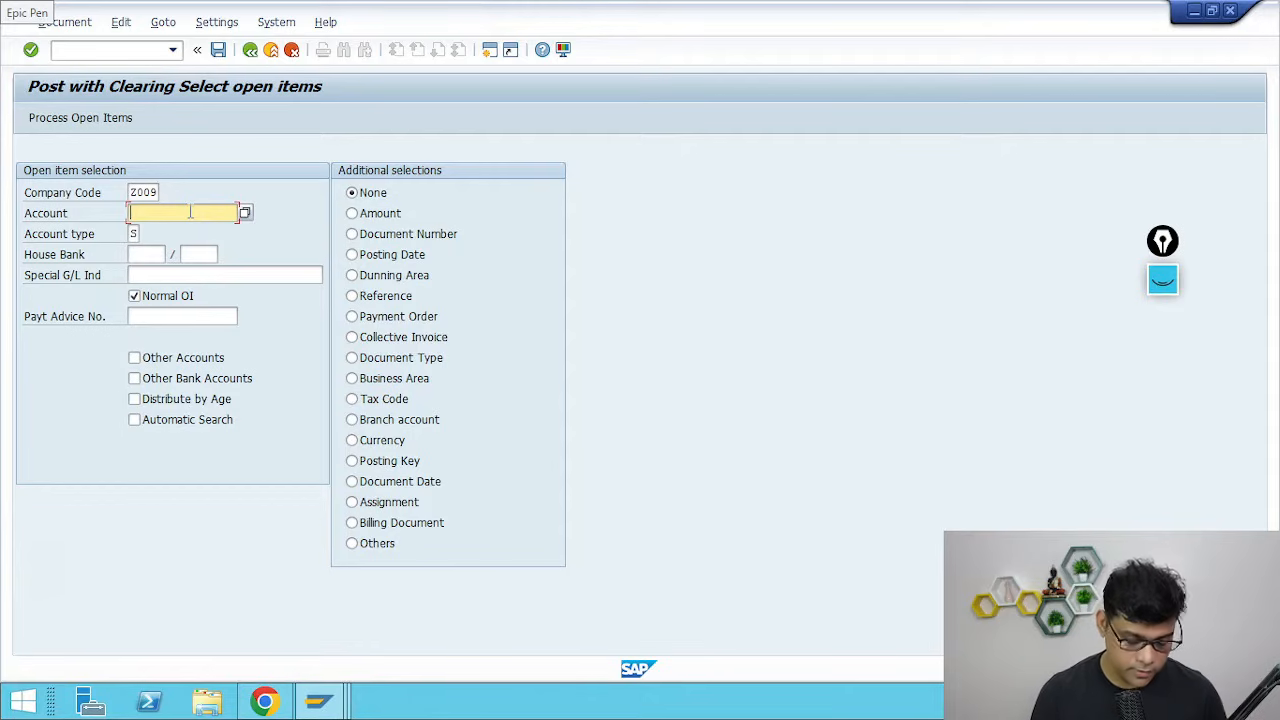
{"action": "key", "text": "alt+Tab"}
{"action": "key", "text": "alt+Tab"}
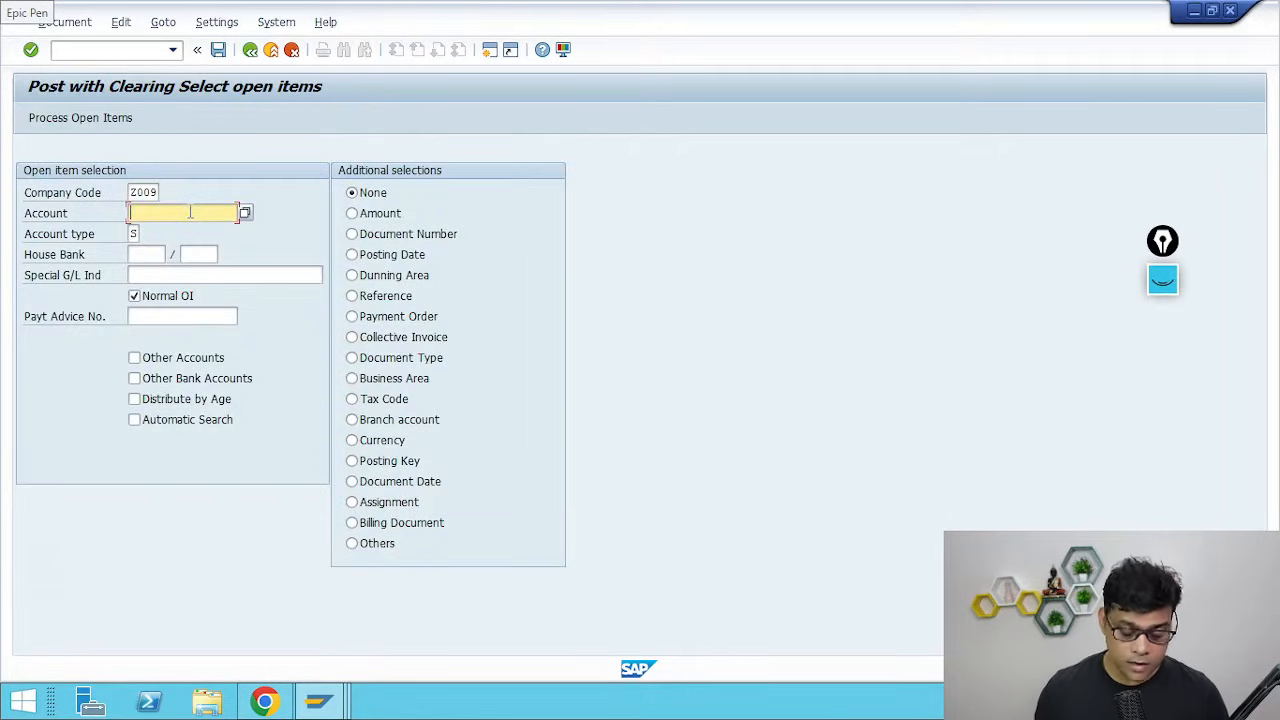
{"action": "type", "text": "1003"}
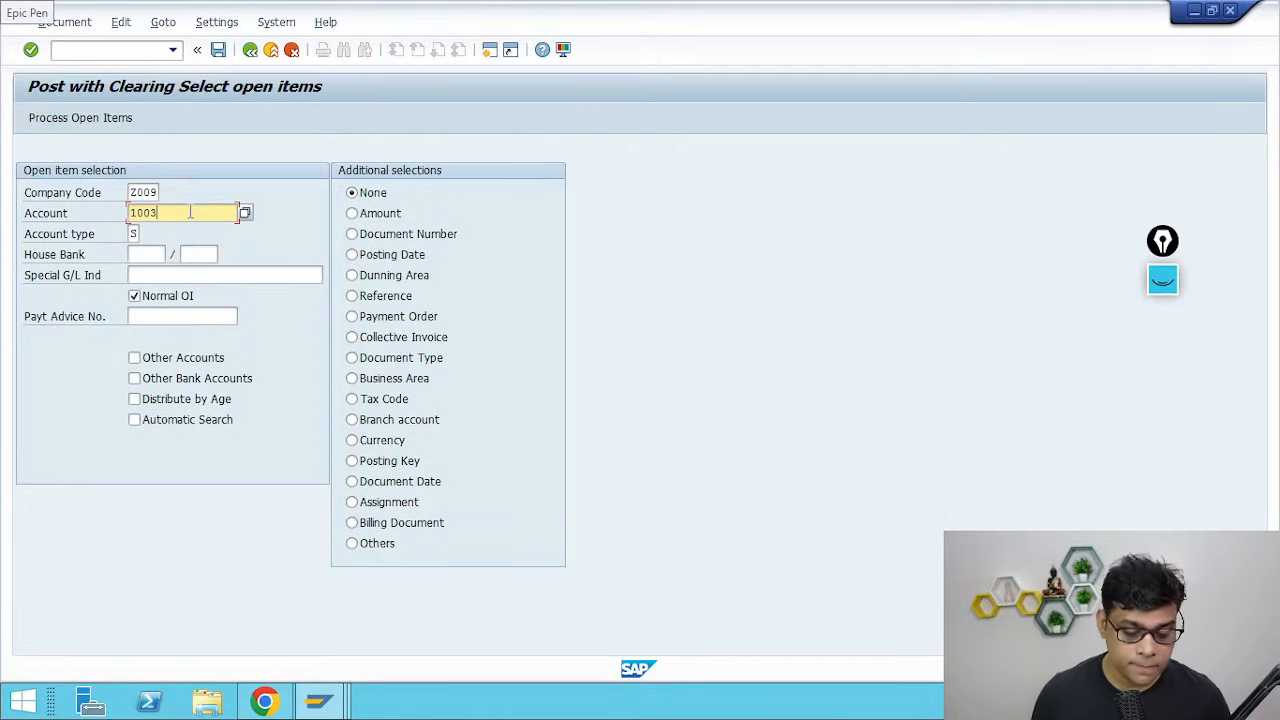
{"action": "key", "text": "Return"}
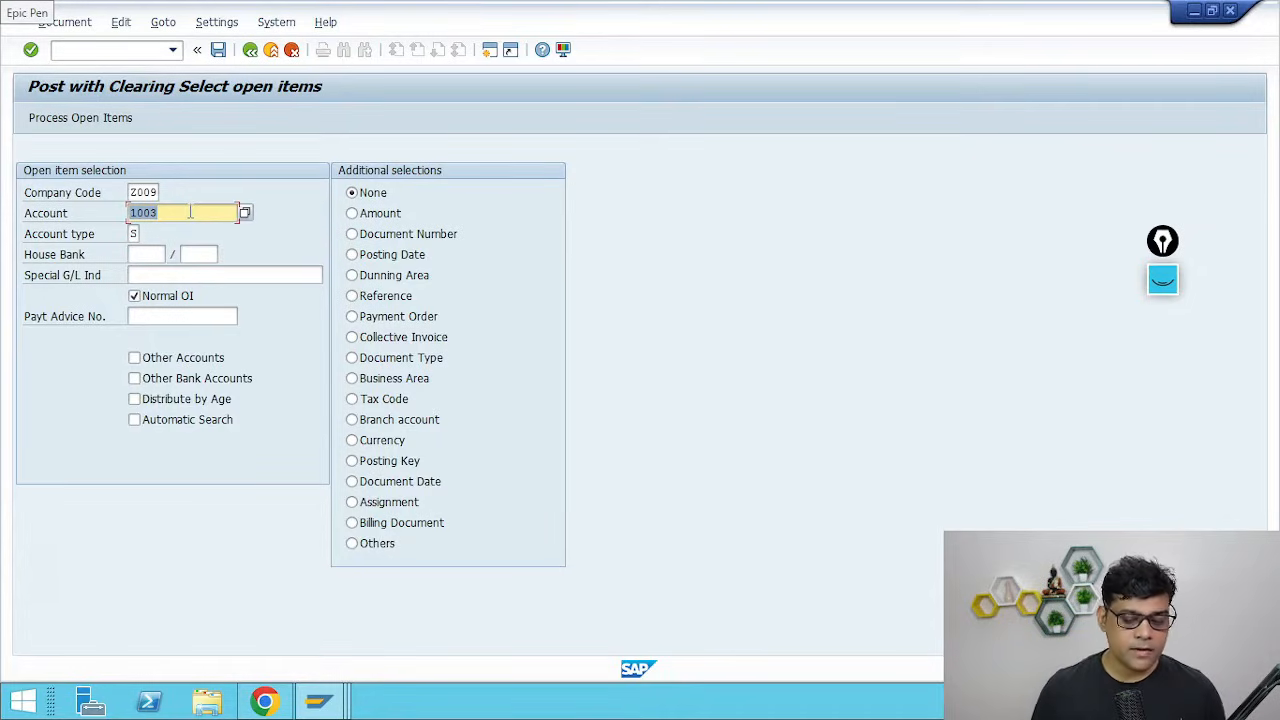
Set the open item selection's house bank to HDFC with account ID H9301, removing the G/L account restriction from the value search
{"action": "left_click", "coordinate": [150, 254]}
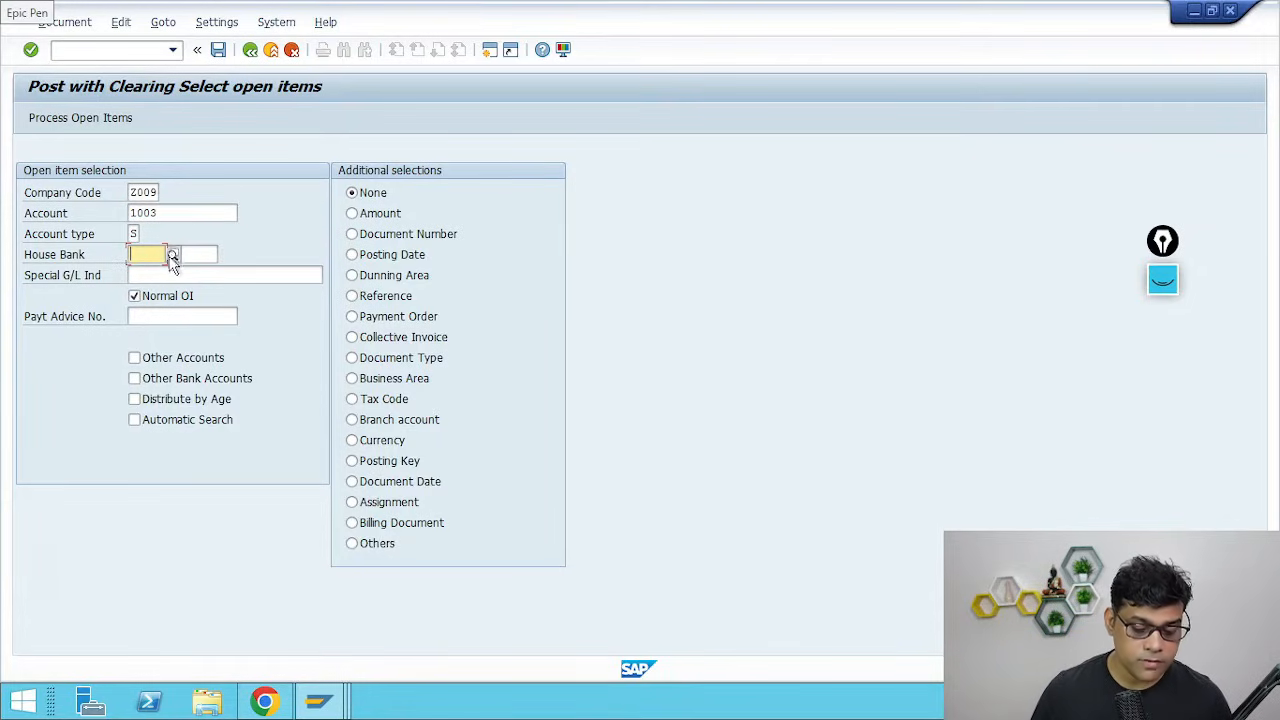
{"action": "left_click", "coordinate": [172, 255]}
{"action": "key", "text": "Return"}
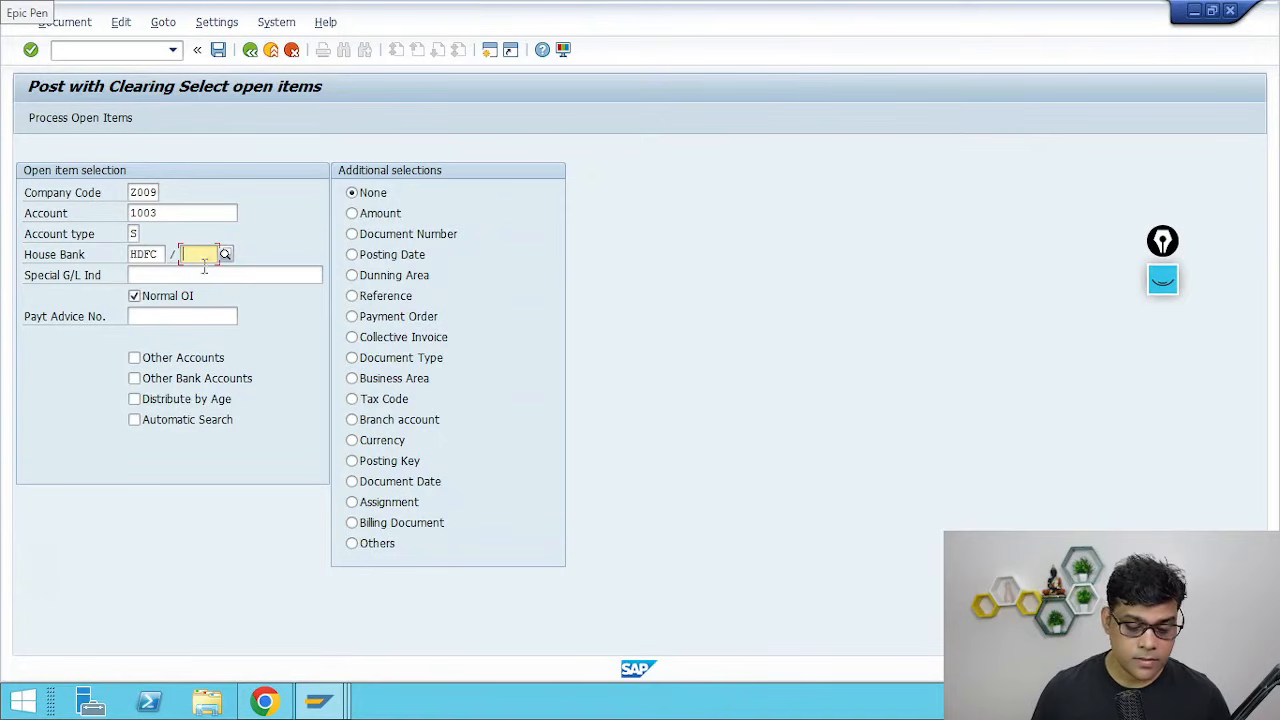
{"action": "left_click", "coordinate": [224, 255]}
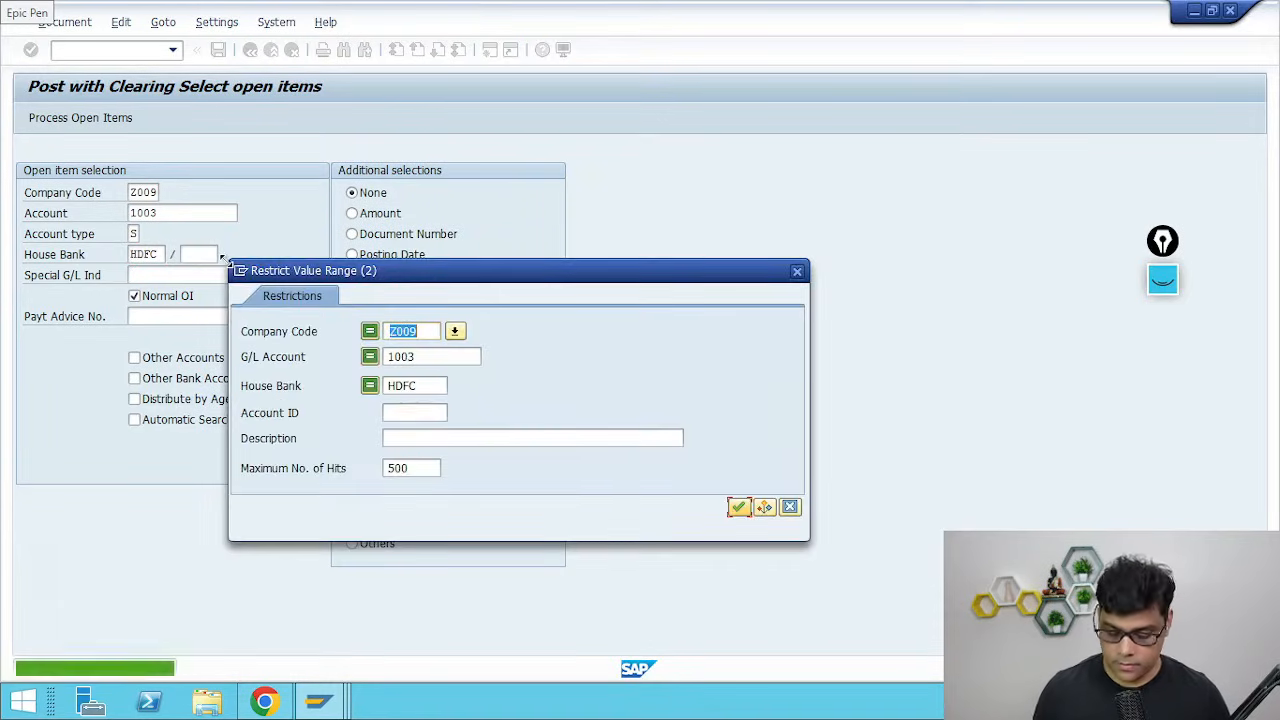
{"action": "key", "text": "Tab"}
{"action": "key", "text": "Delete"}
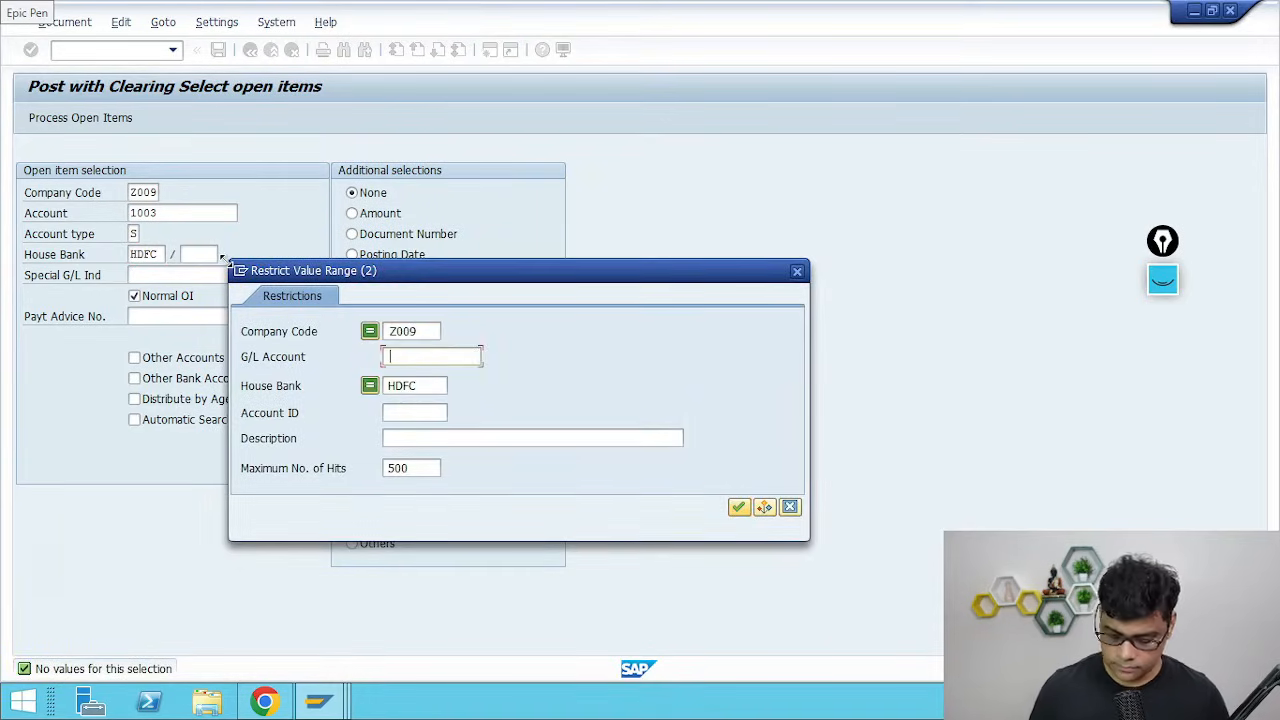
{"action": "key", "text": "Return"}
{"action": "double_click", "coordinate": [383, 120]}
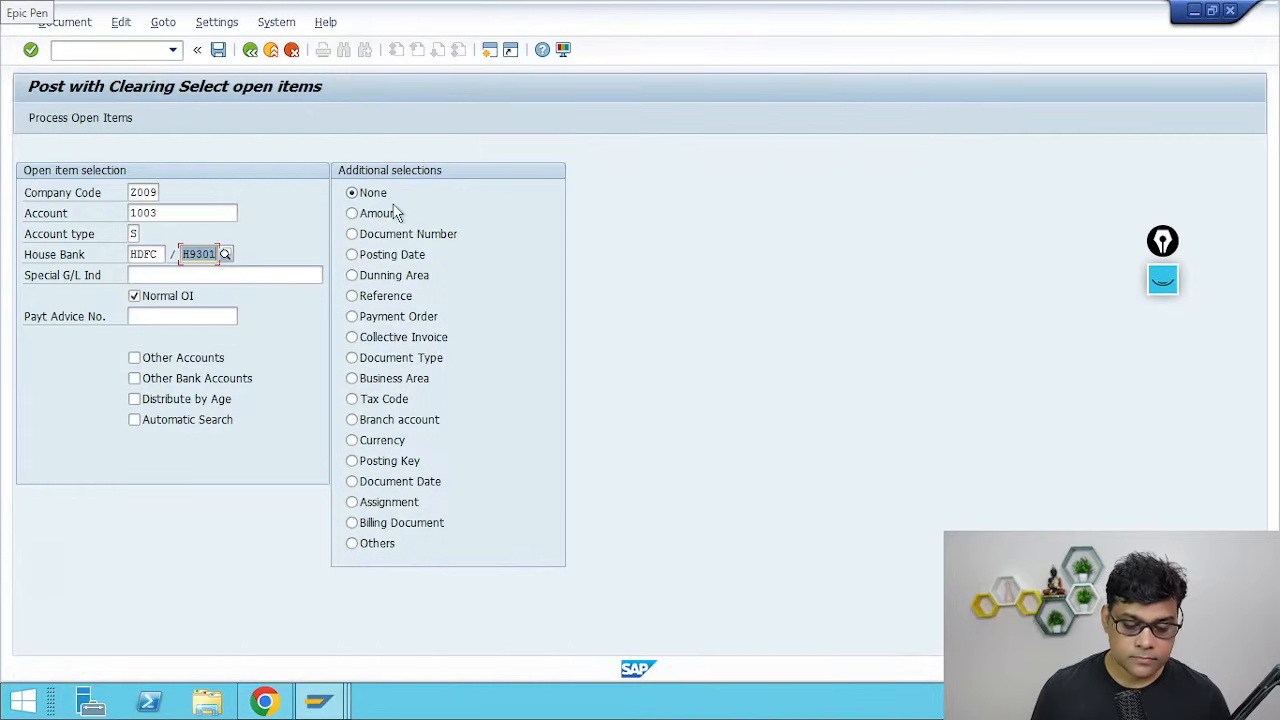
Process the open items of account 1003 and activate the 1.000,00 INR items of documents 10003 and 10022
{"action": "left_click", "coordinate": [110, 123]}
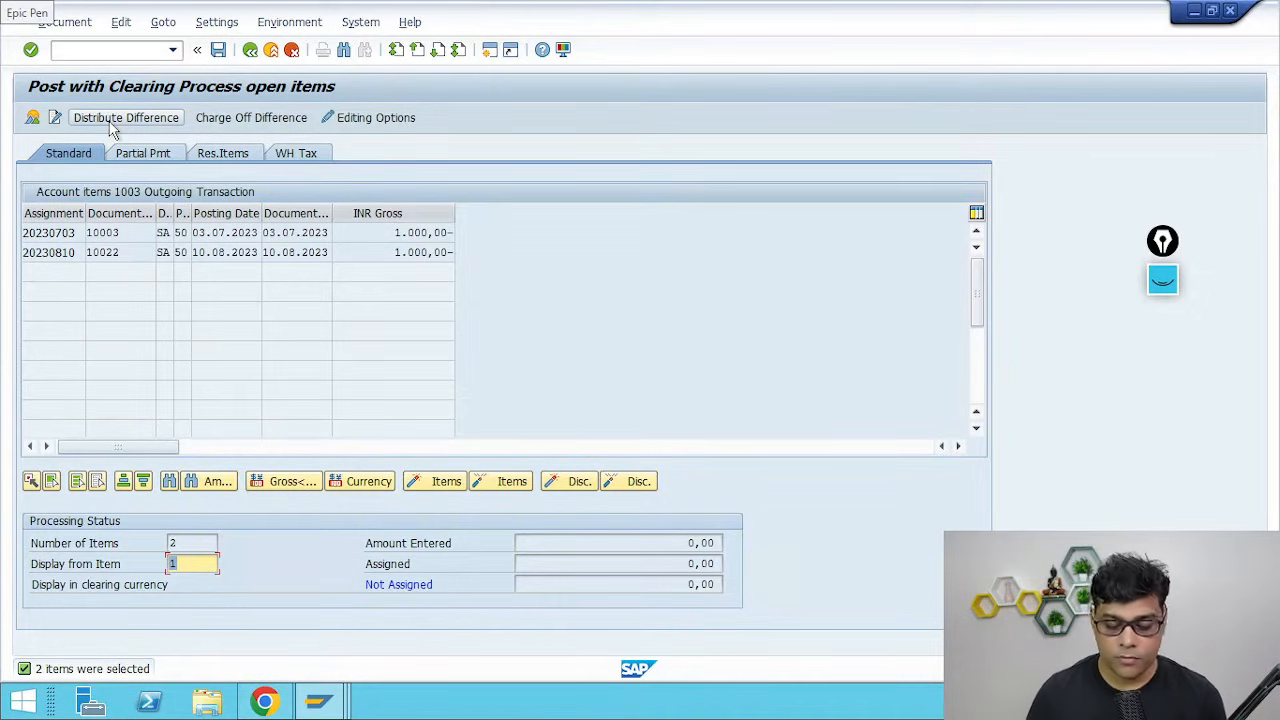
{"action": "double_click", "coordinate": [335, 232]}
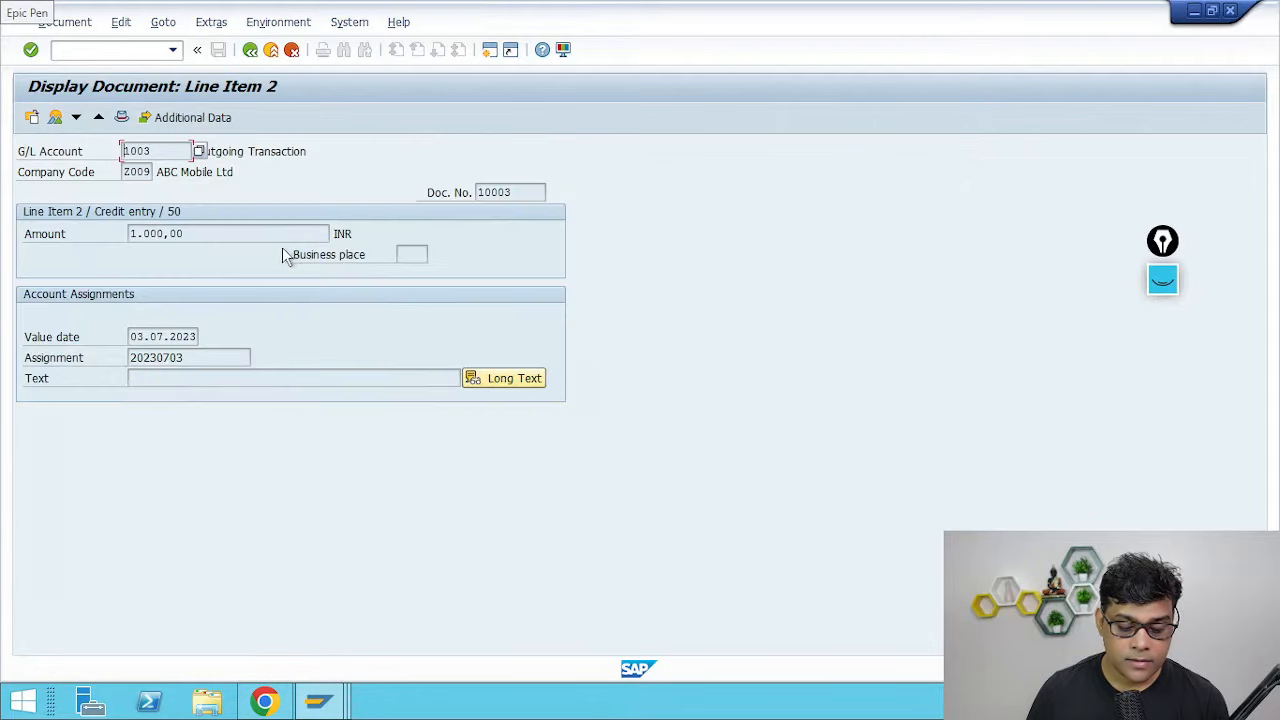
{"action": "left_click", "coordinate": [250, 49]}
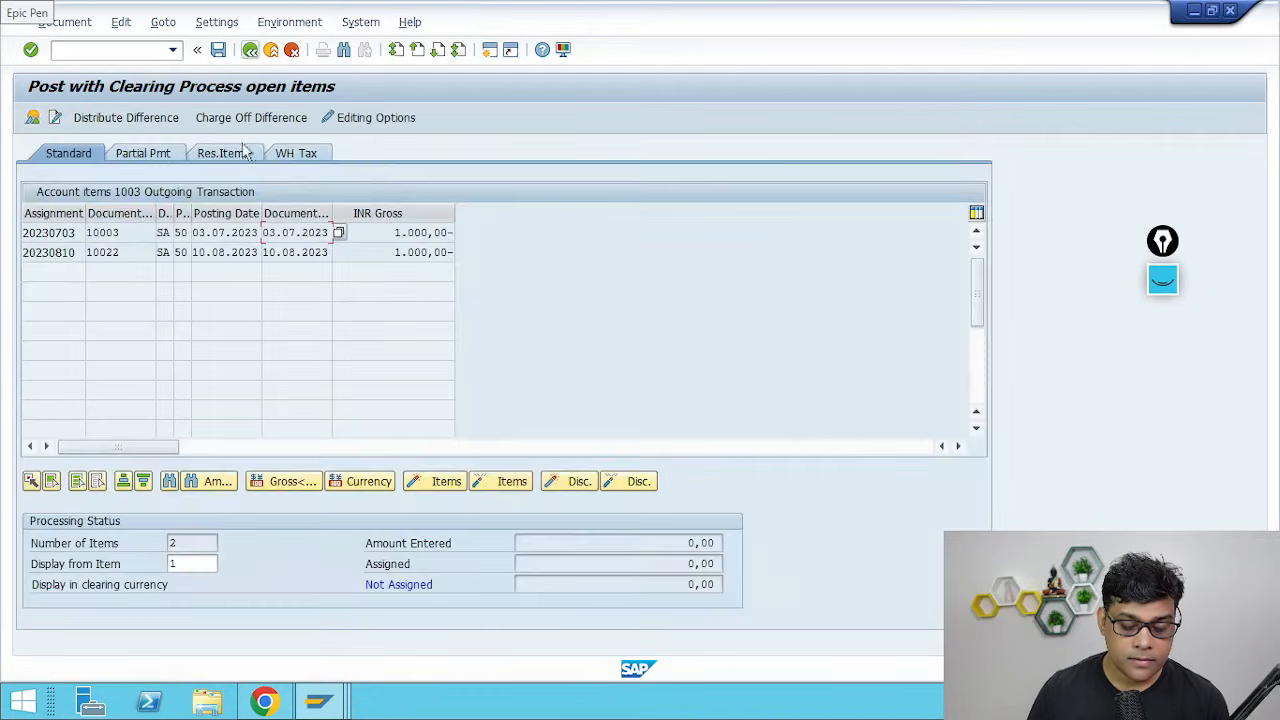
{"action": "double_click", "coordinate": [416, 232]}
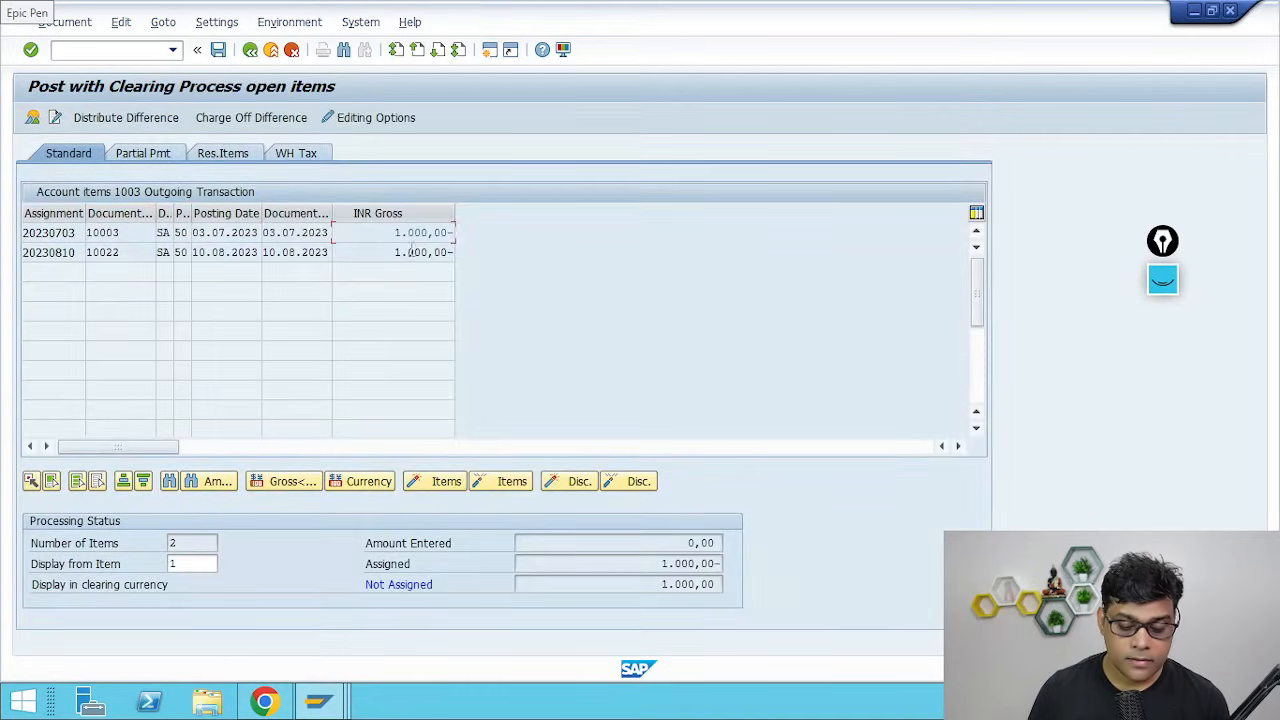
{"action": "left_click", "coordinate": [398, 253]}
{"action": "double_click", "coordinate": [420, 252]}
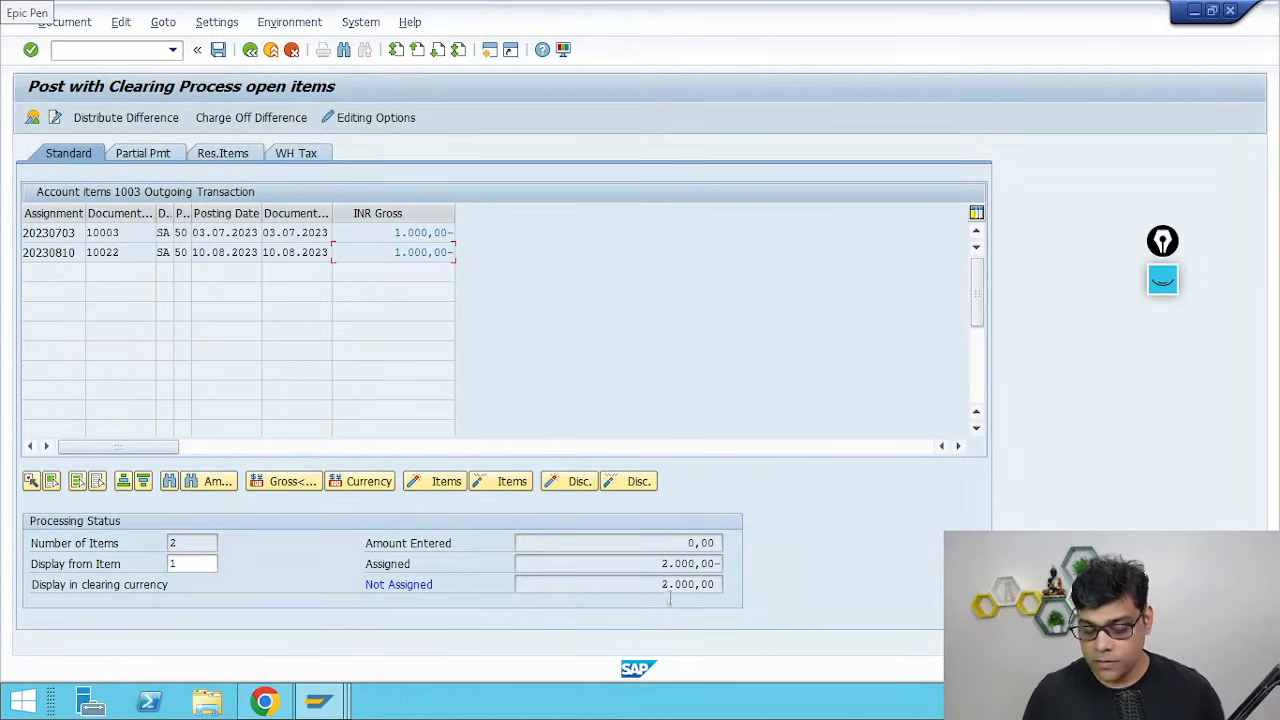
Copy the not assigned amount and add a line item with posting key 50 and account 1001 in the document overview
{"action": "left_click_drag", "start_coordinate": [662, 585], "coordinate": [863, 595]}
{"action": "key", "text": "ctrl+c"}
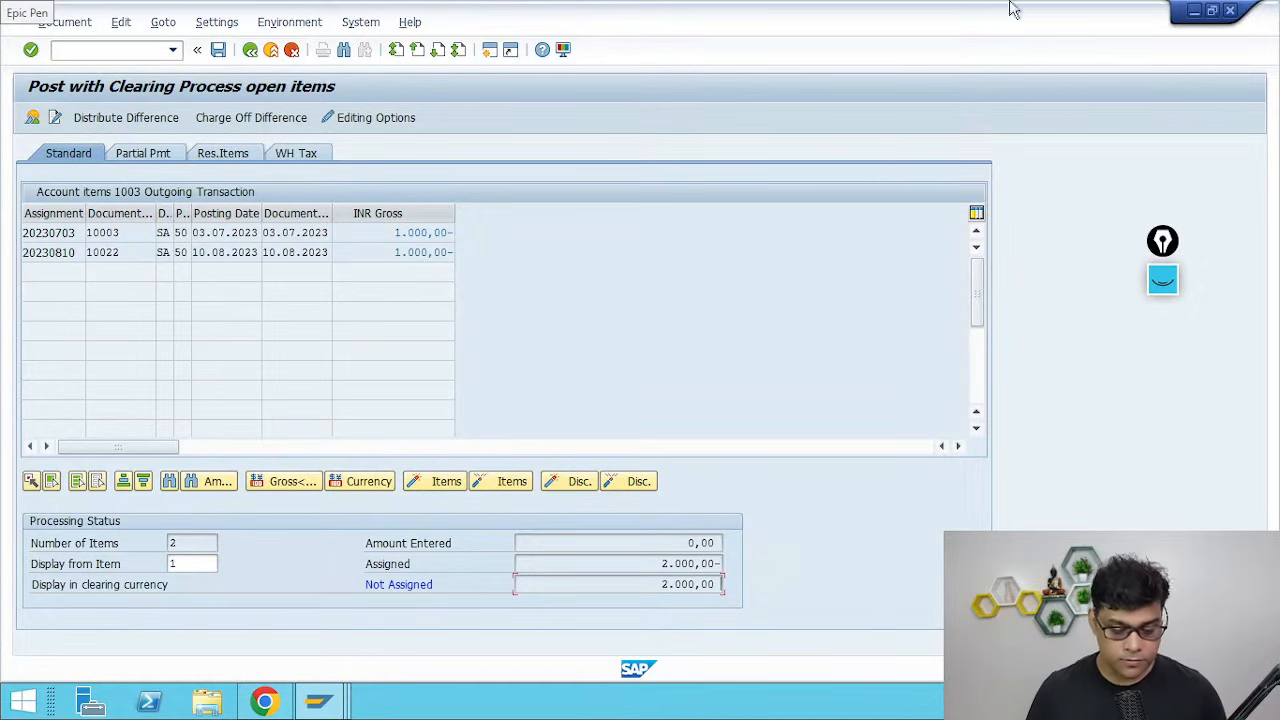
{"action": "left_click", "coordinate": [250, 50]}
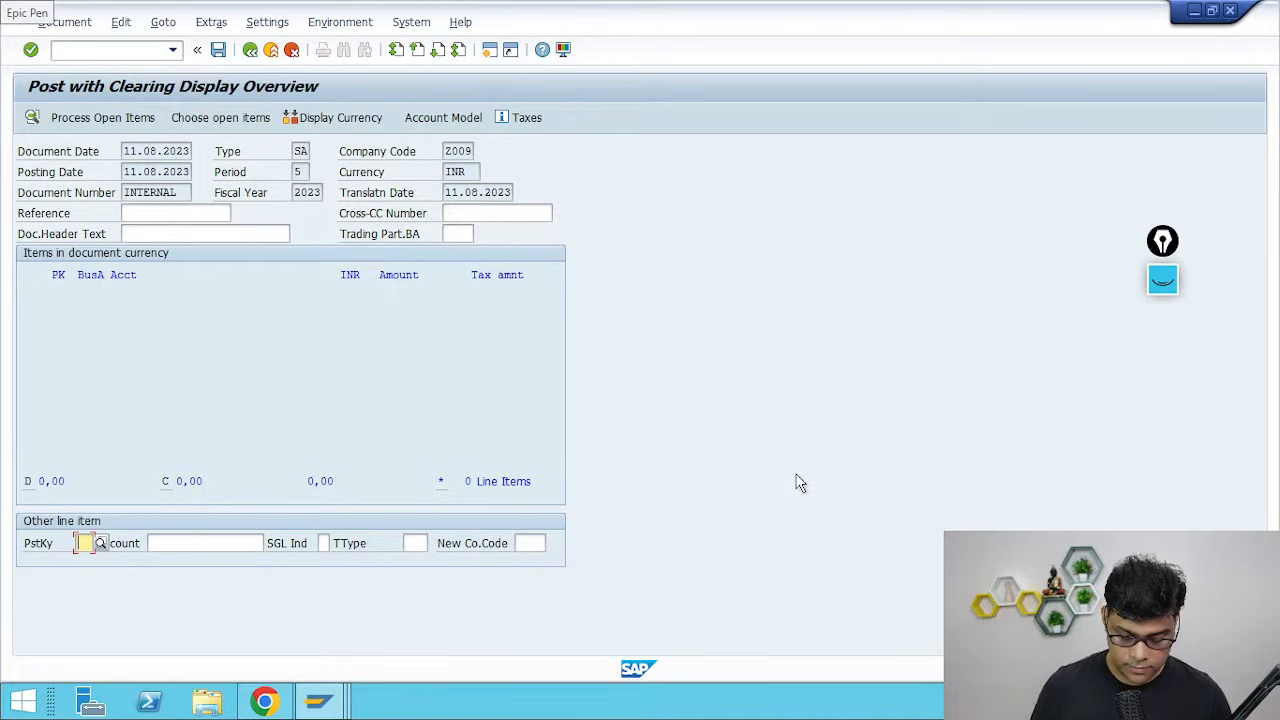
{"action": "type", "text": "50"}
{"action": "key", "text": "Tab"}
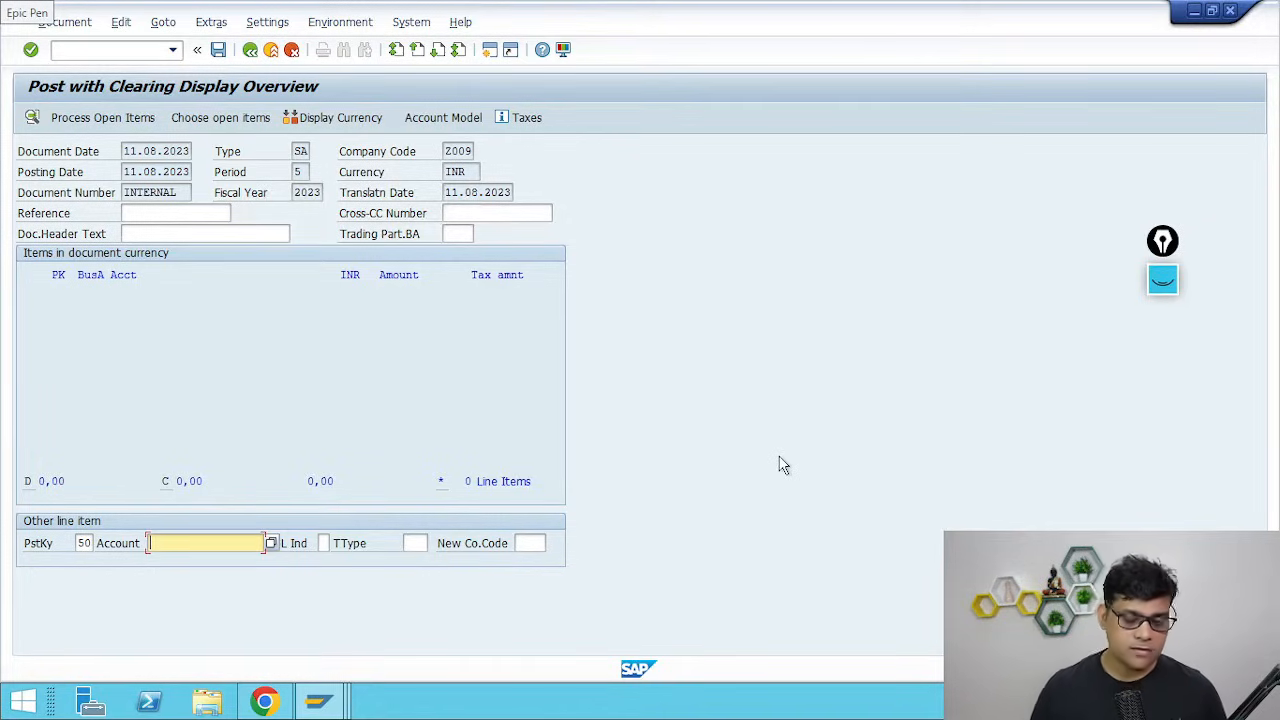
{"action": "type", "text": "1001"}
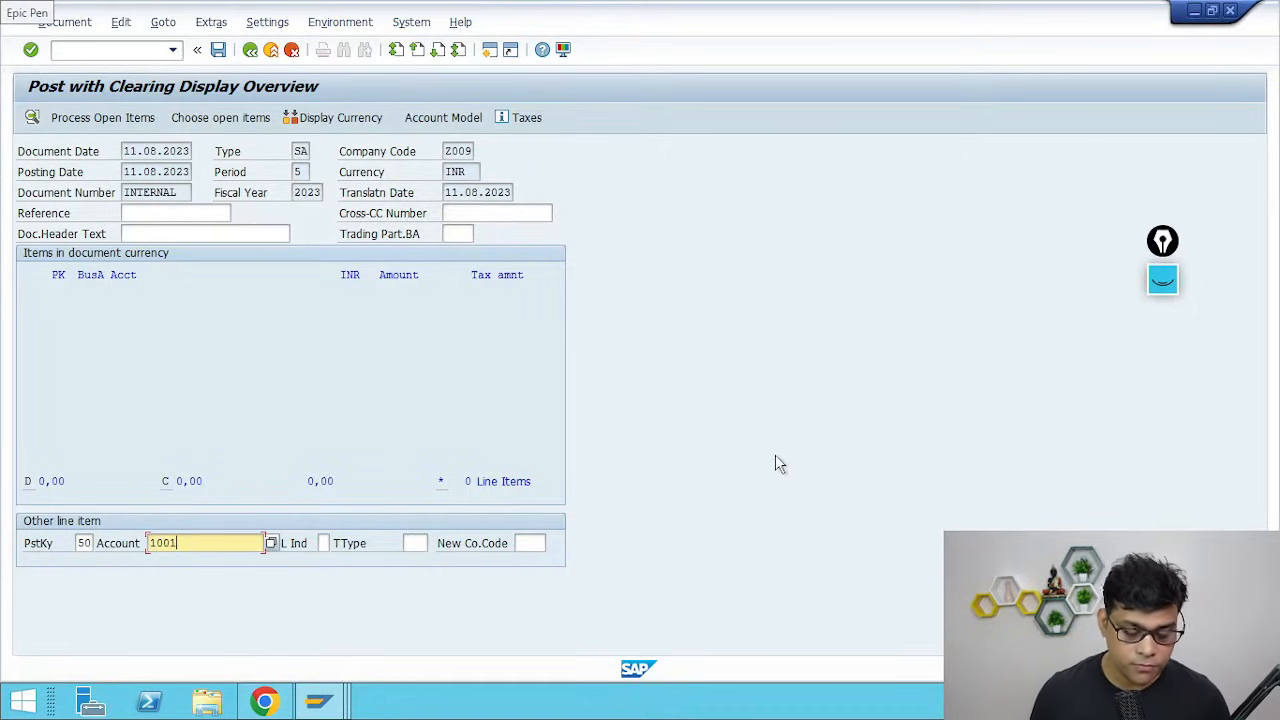
{"action": "key", "text": "Return"}
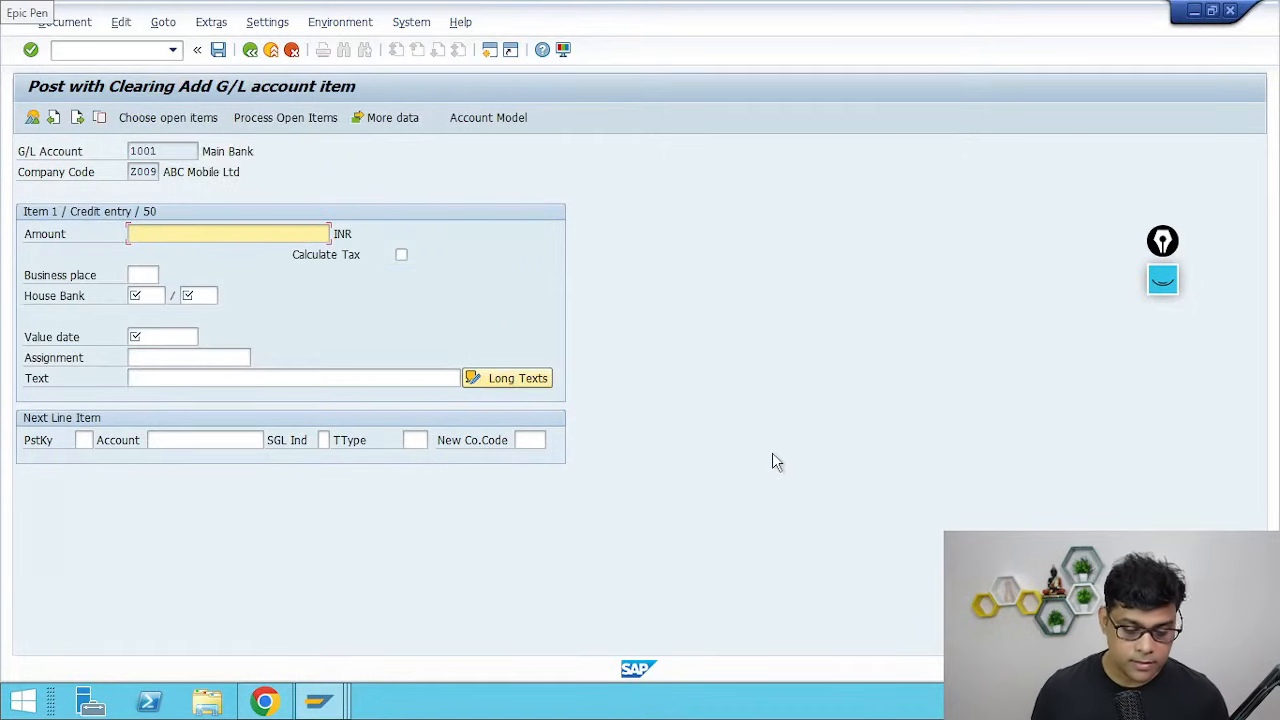
Enter the copied amount 2.000,00 INR for the credit item on account 1001 and choose HDFC as house bank
{"action": "left_click", "coordinate": [227, 235]}
{"action": "key", "text": "ctrl+v"}
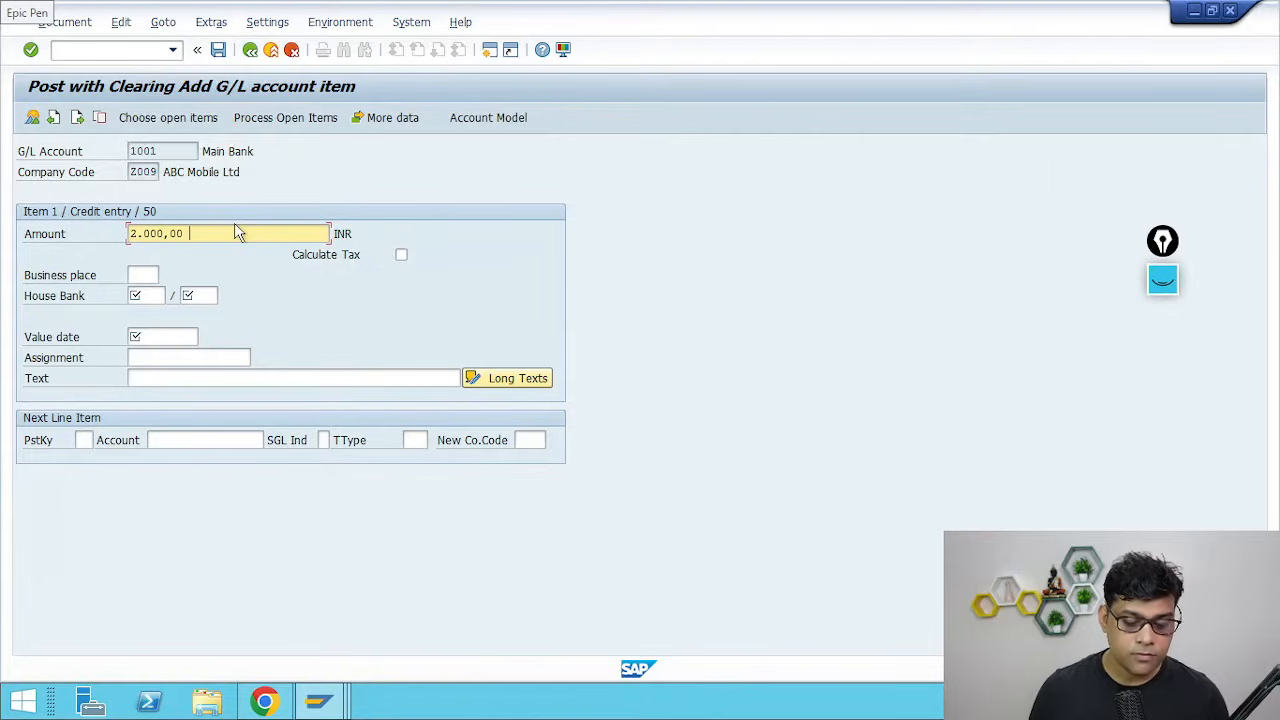
{"action": "key", "text": "Tab"}
{"action": "key", "text": "Tab"}
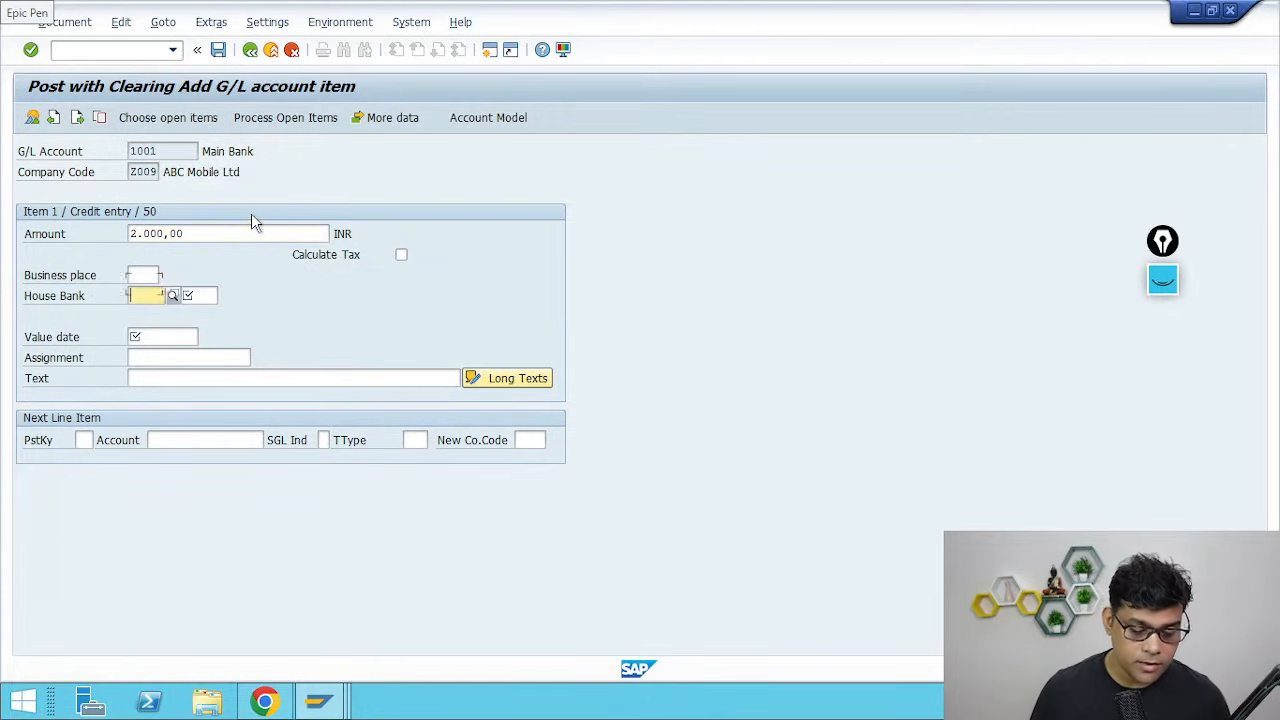
{"action": "left_click", "coordinate": [173, 295]}
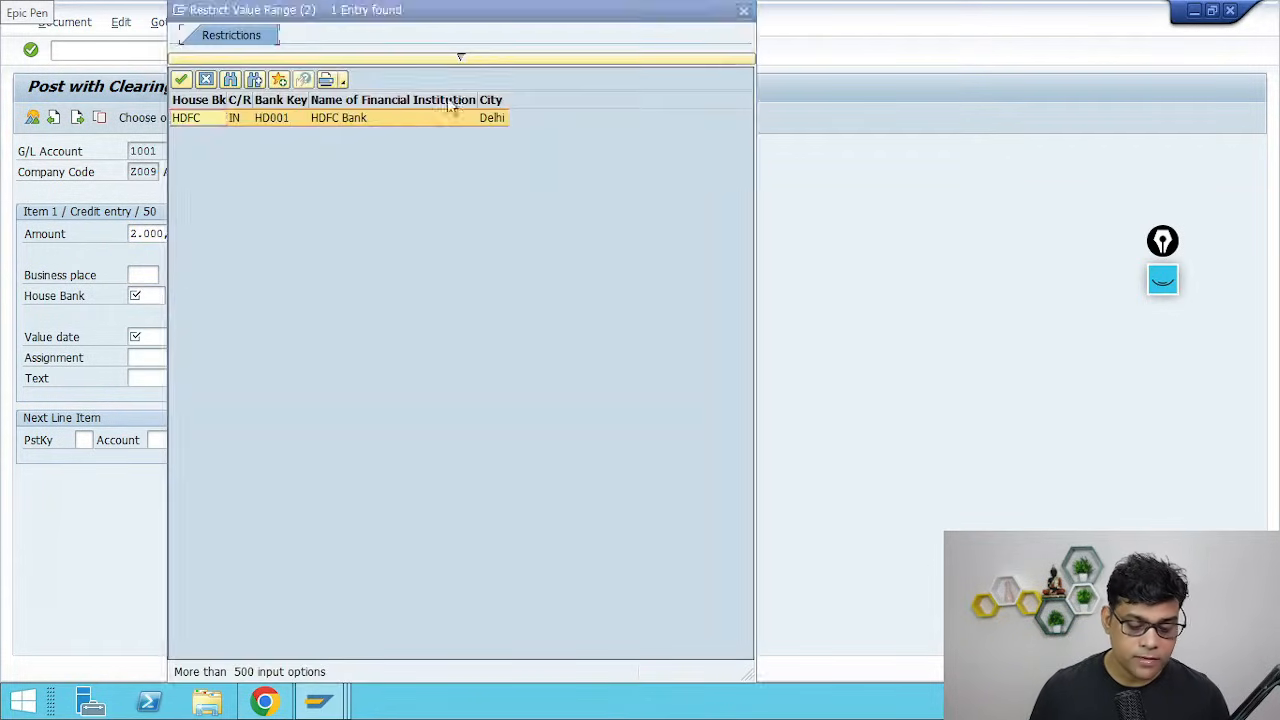
{"action": "double_click", "coordinate": [396, 120]}
Set the house bank's account ID to H9301, removing the G/L account restriction from the value search
{"action": "key", "text": "Tab"}
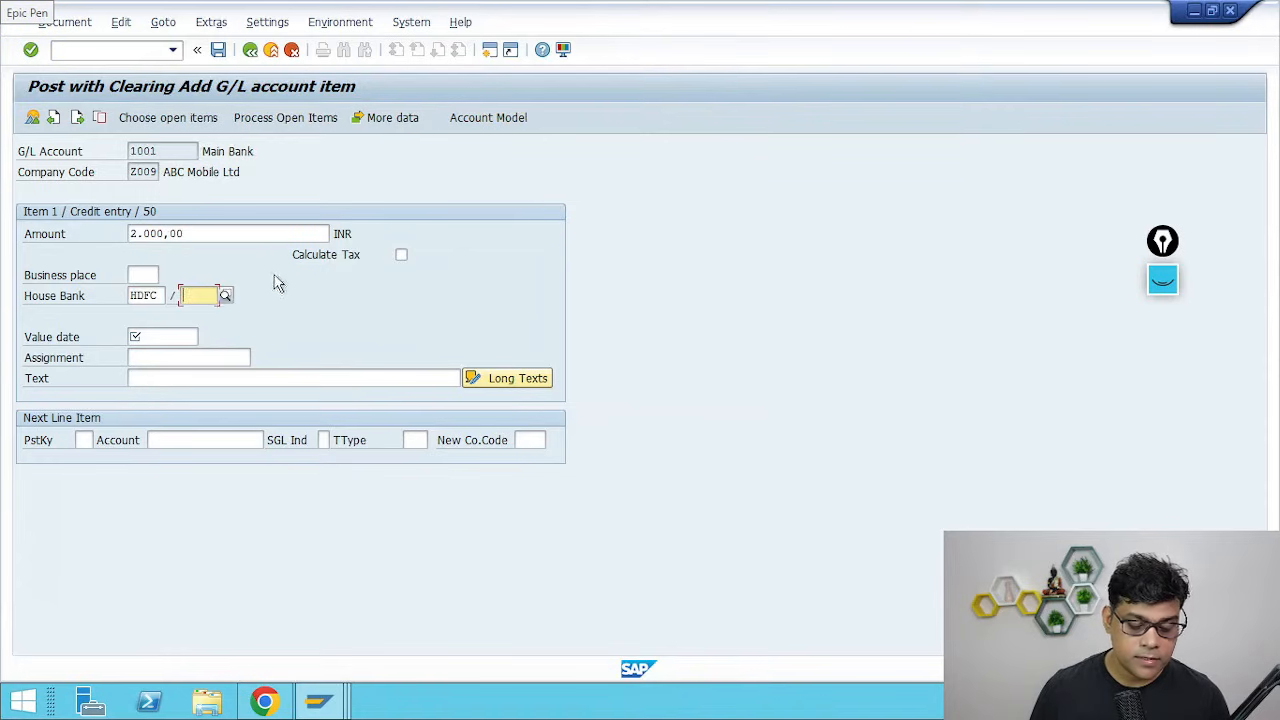
{"action": "left_click", "coordinate": [224, 296]}
{"action": "key", "text": "Return"}
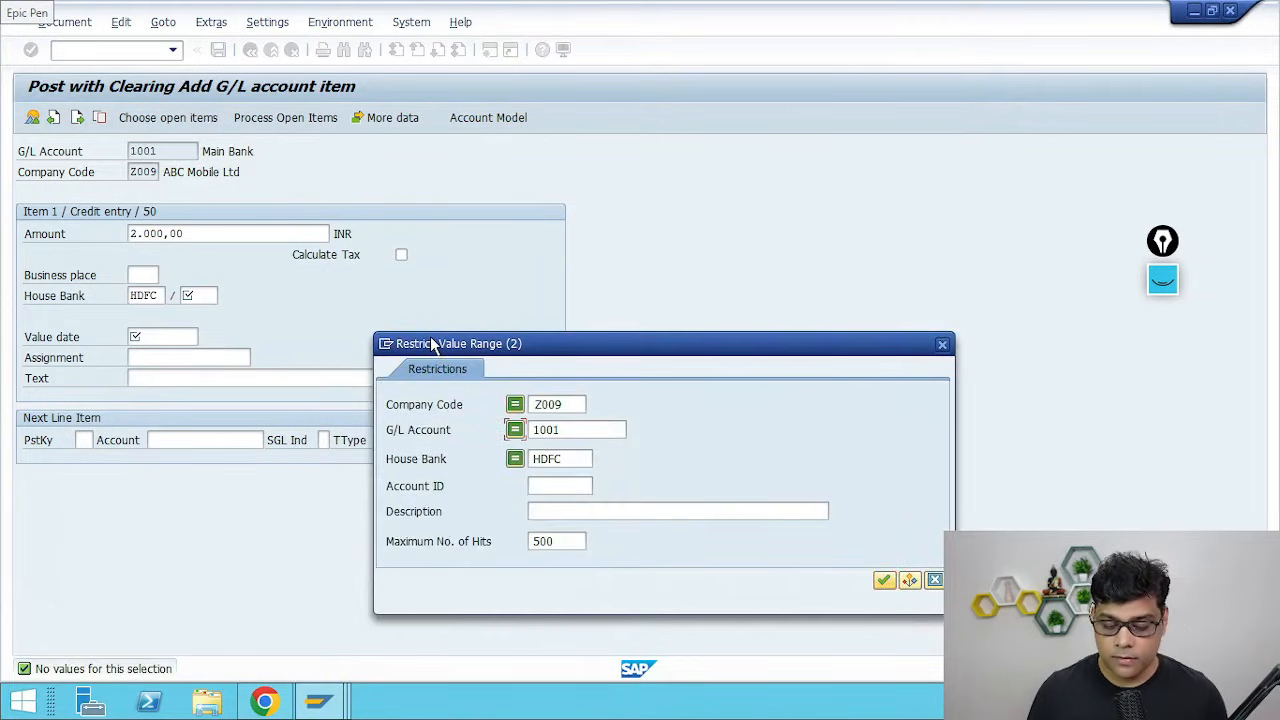
{"action": "key", "text": "Tab"}
{"action": "key", "text": "BackSpace"}
{"action": "key", "text": "Return"}
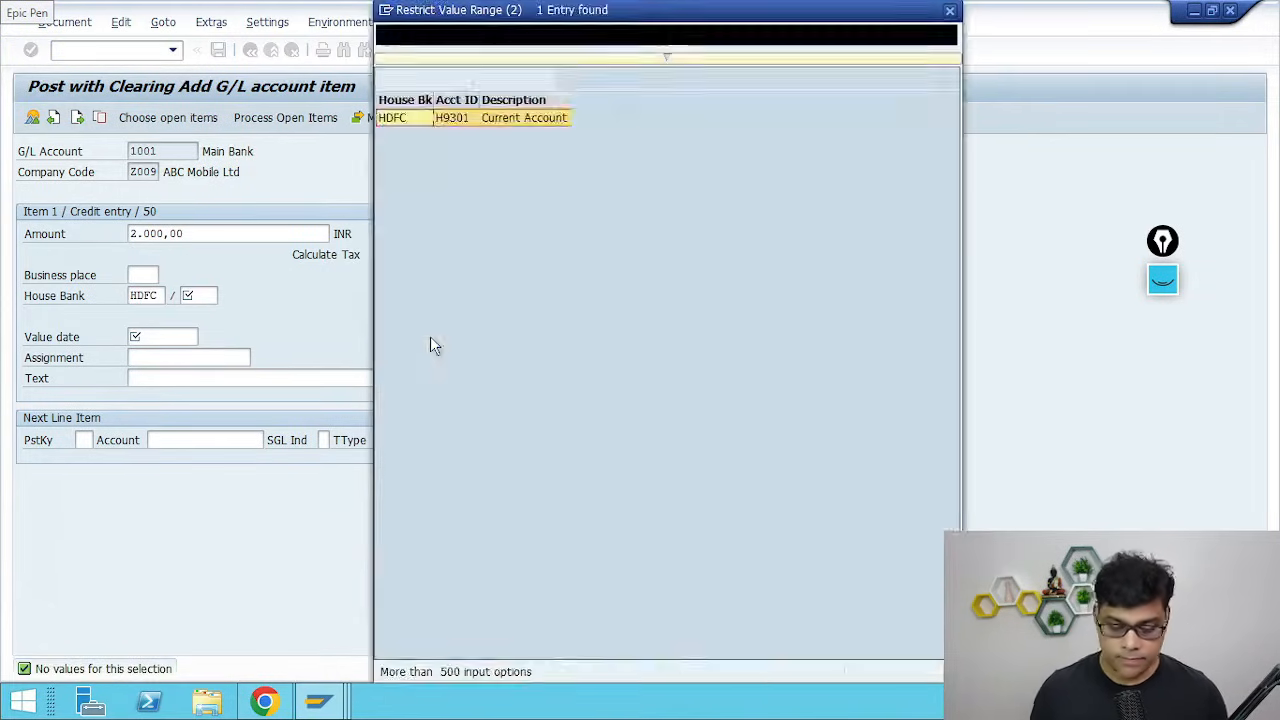
{"action": "double_click", "coordinate": [518, 128]}
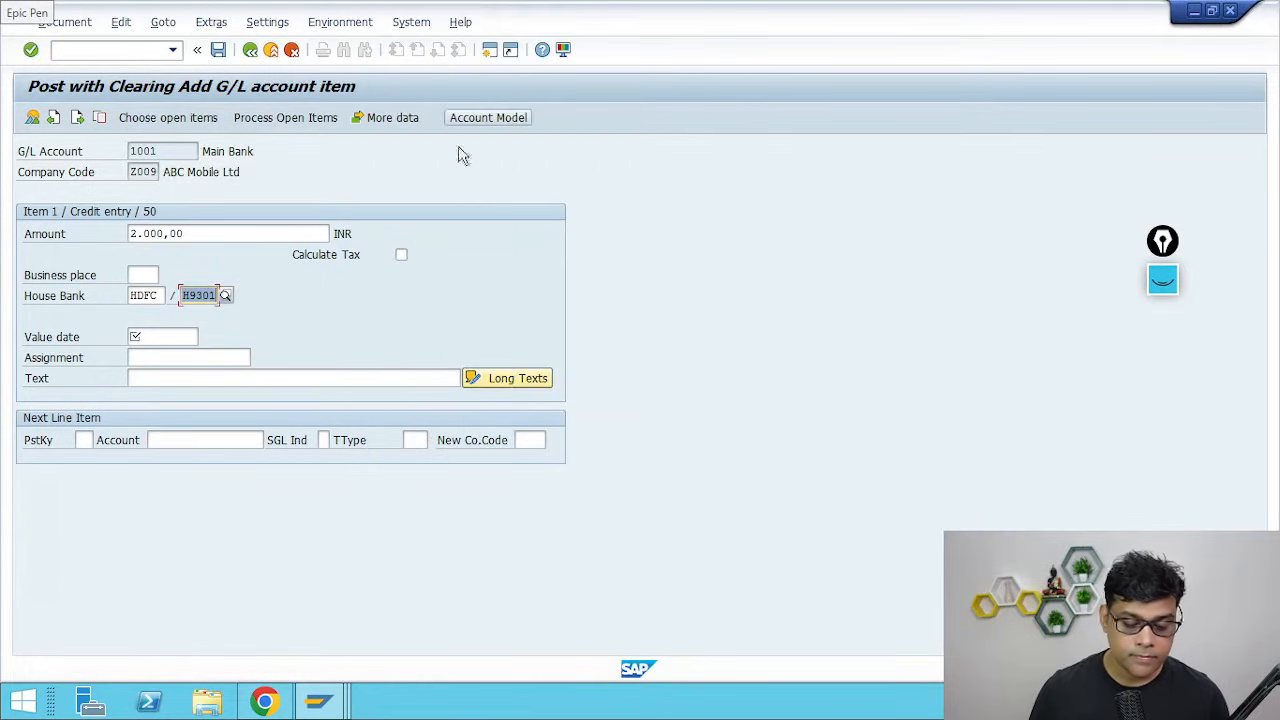
Set the value date to 11.08.2023 and post the clearing document
{"action": "key", "text": "Tab"}
{"action": "left_click", "coordinate": [206, 336]}
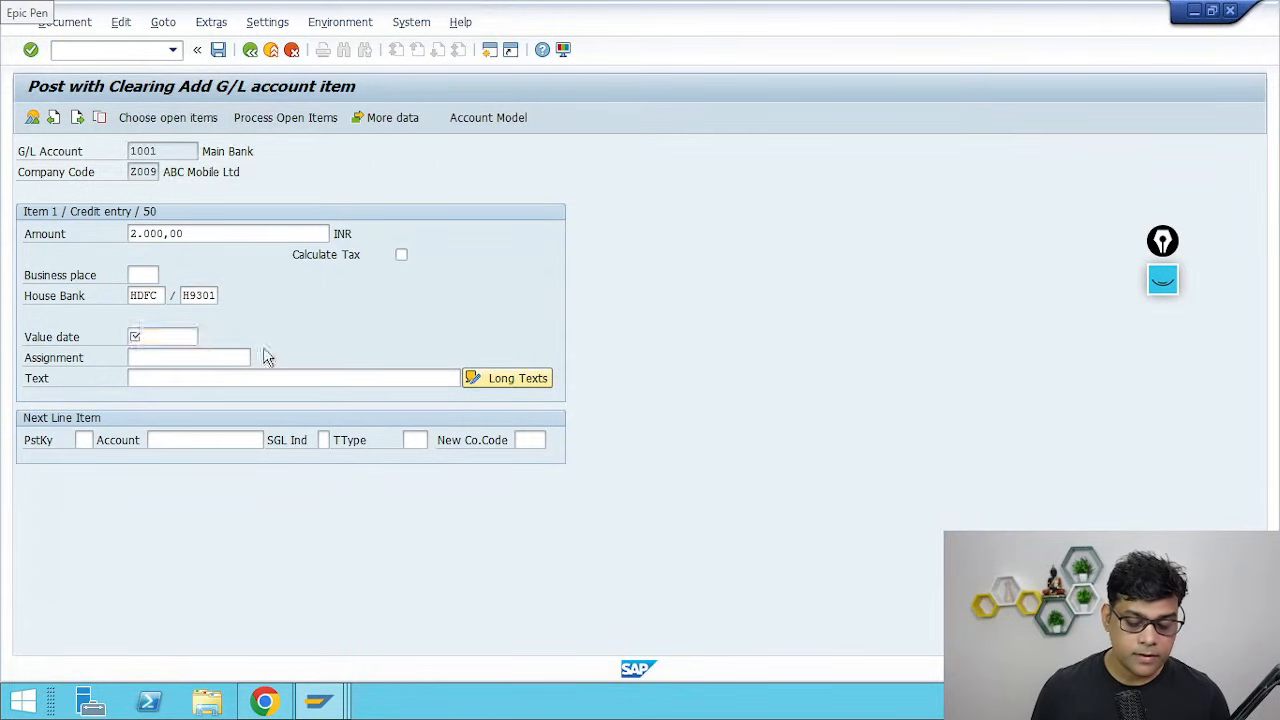
{"action": "double_click", "coordinate": [324, 395]}
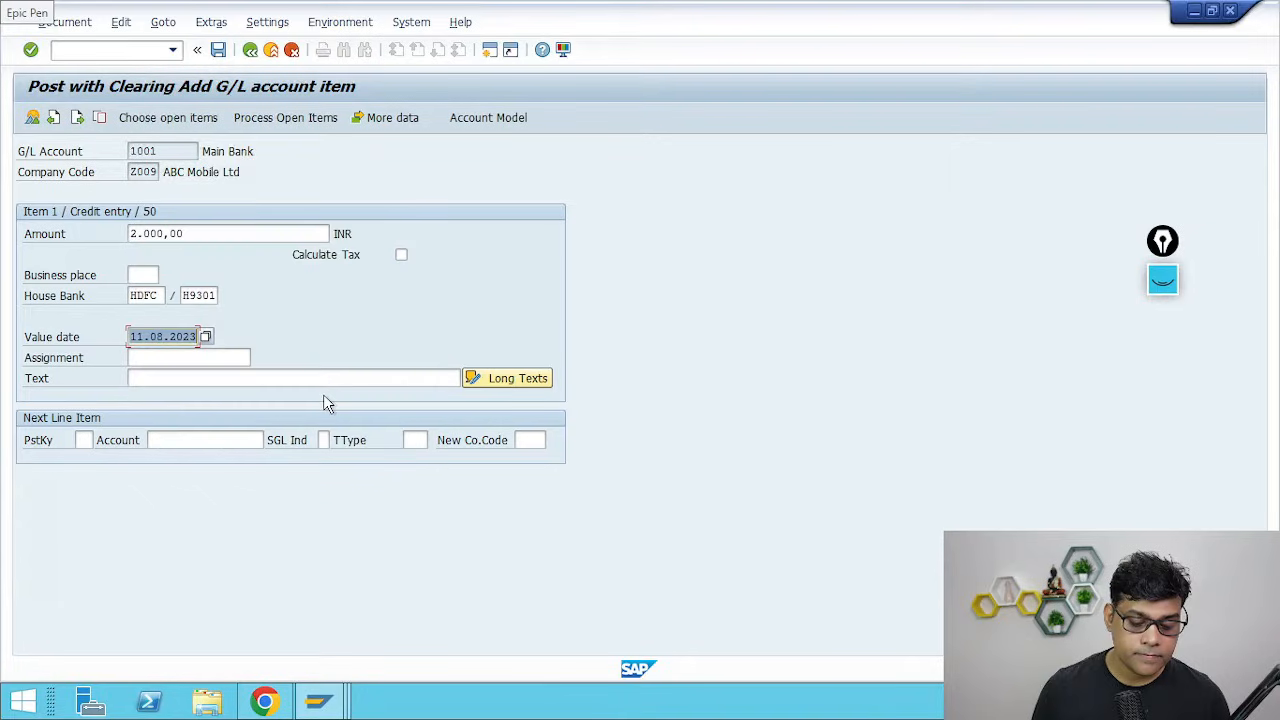
{"action": "left_click", "coordinate": [218, 50]}
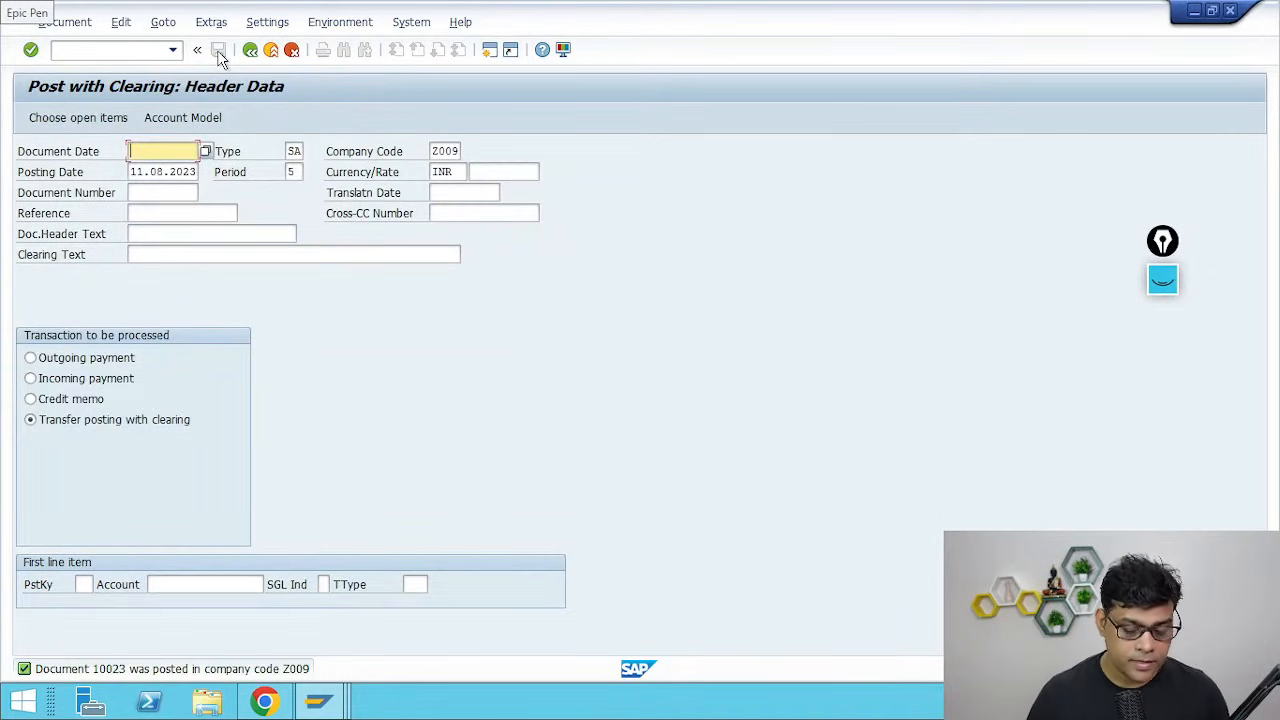
Refresh the open items of G/L account 1003 in the line item display and list the account's cleared items
{"action": "key", "text": "alt+Tab"}
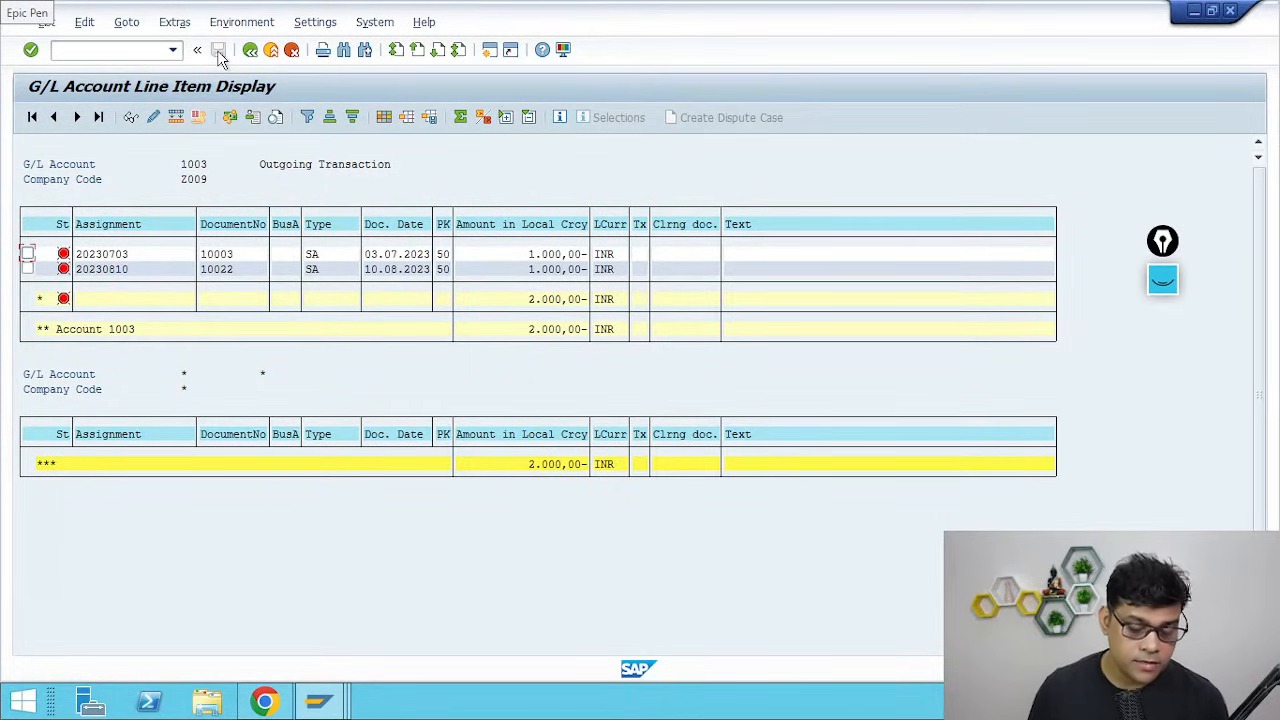
{"action": "left_click", "coordinate": [46, 22]}
{"action": "left_click", "coordinate": [96, 68]}
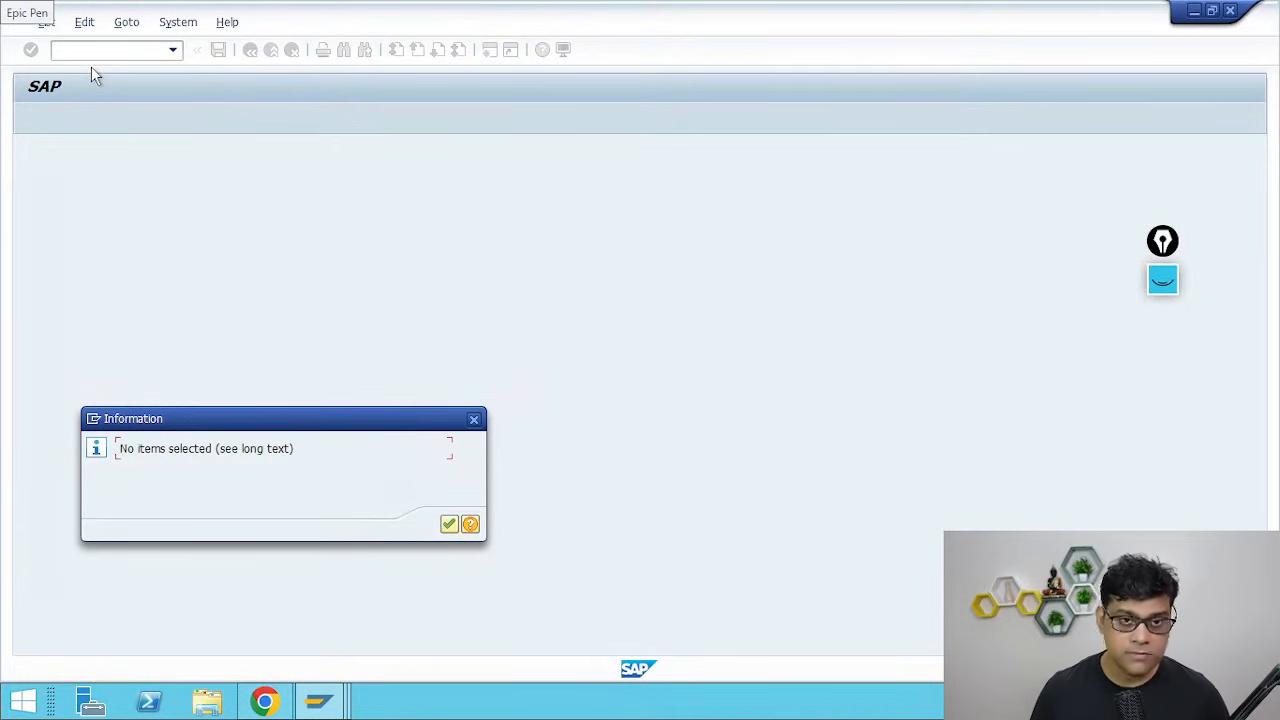
{"action": "key", "text": "Return"}
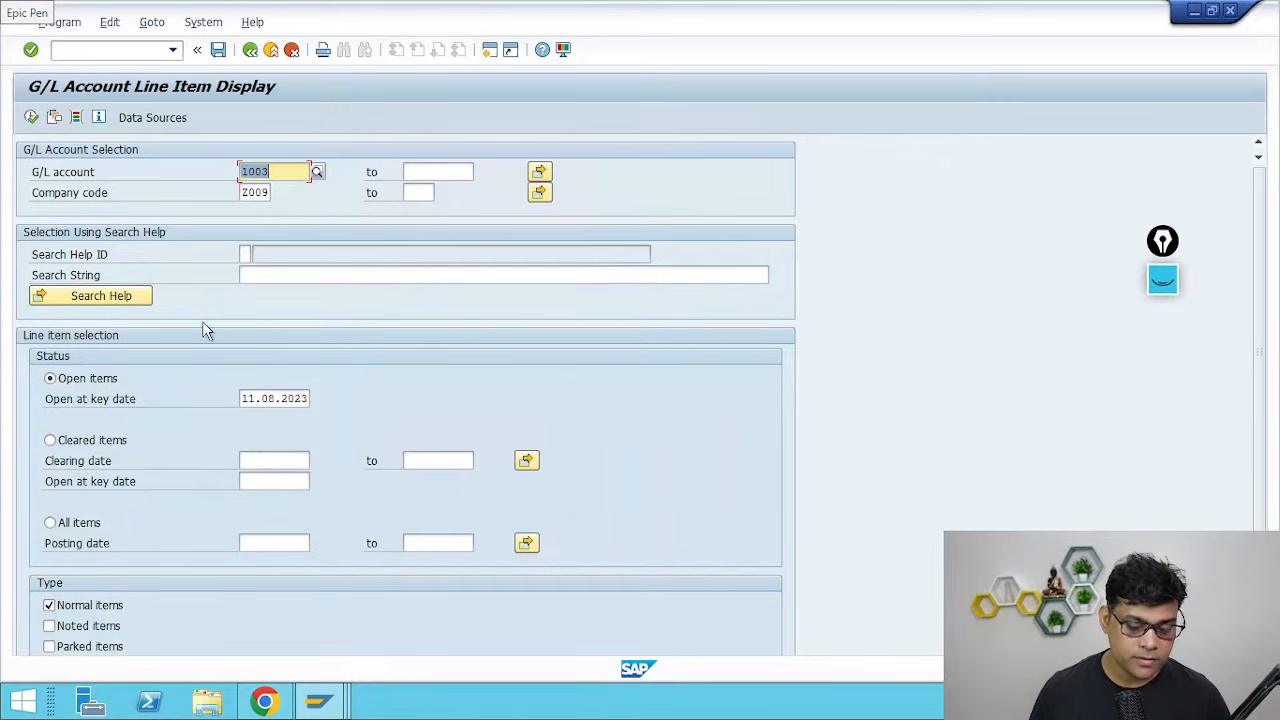
{"action": "left_click", "coordinate": [169, 443]}
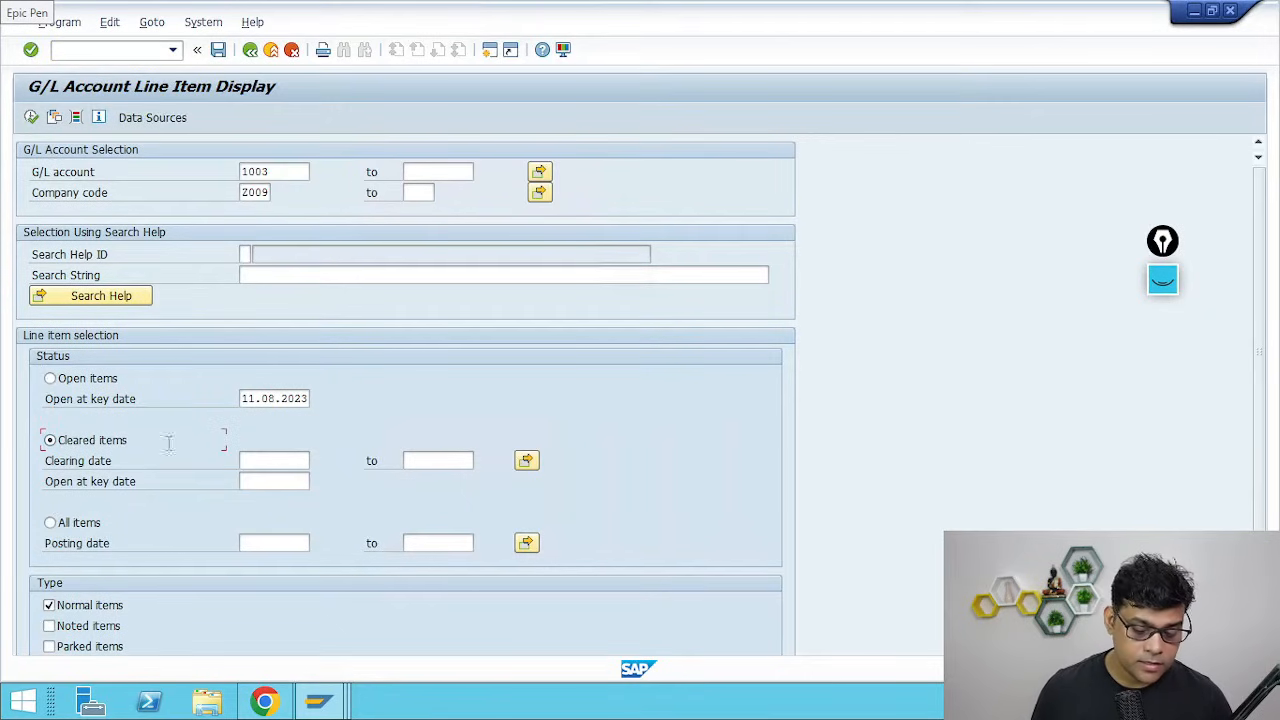
{"action": "left_click", "coordinate": [31, 117]}
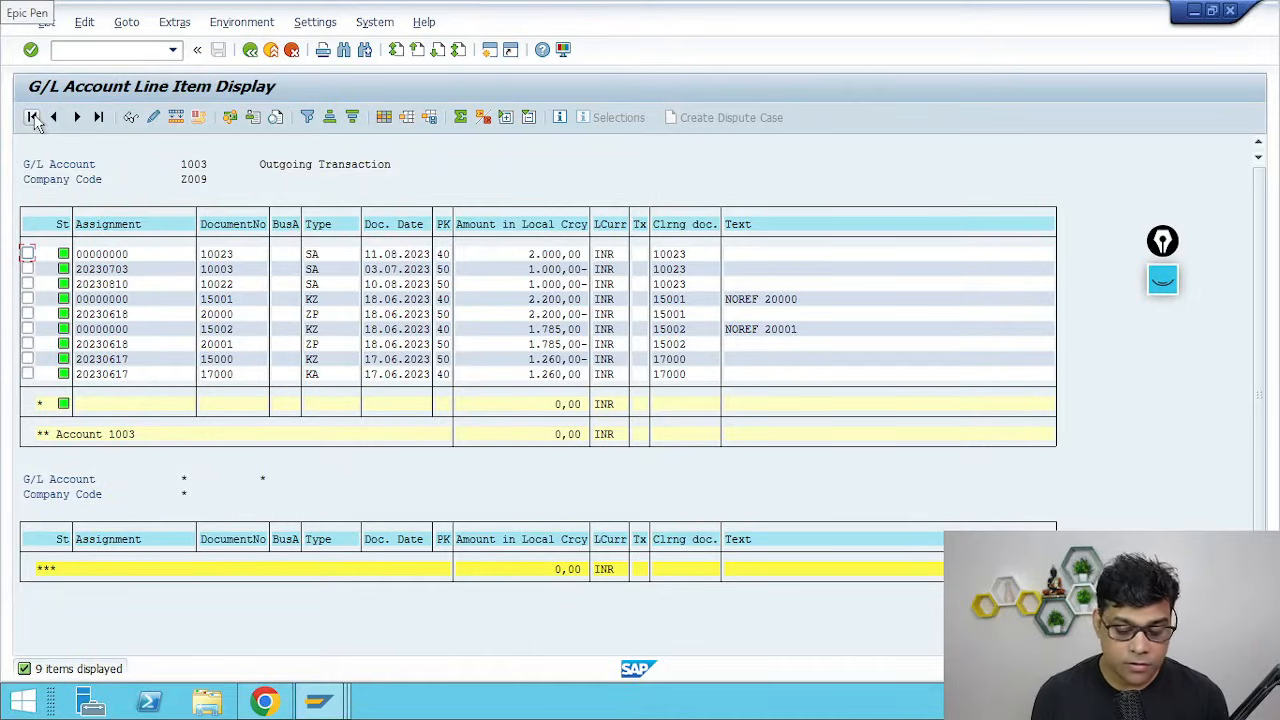
Restrict the cleared items of account 1003 to clearing dates from 11.08.2023 to 11.08.2023 and display them
{"action": "left_click", "coordinate": [250, 49]}
{"action": "left_click", "coordinate": [287, 460]}
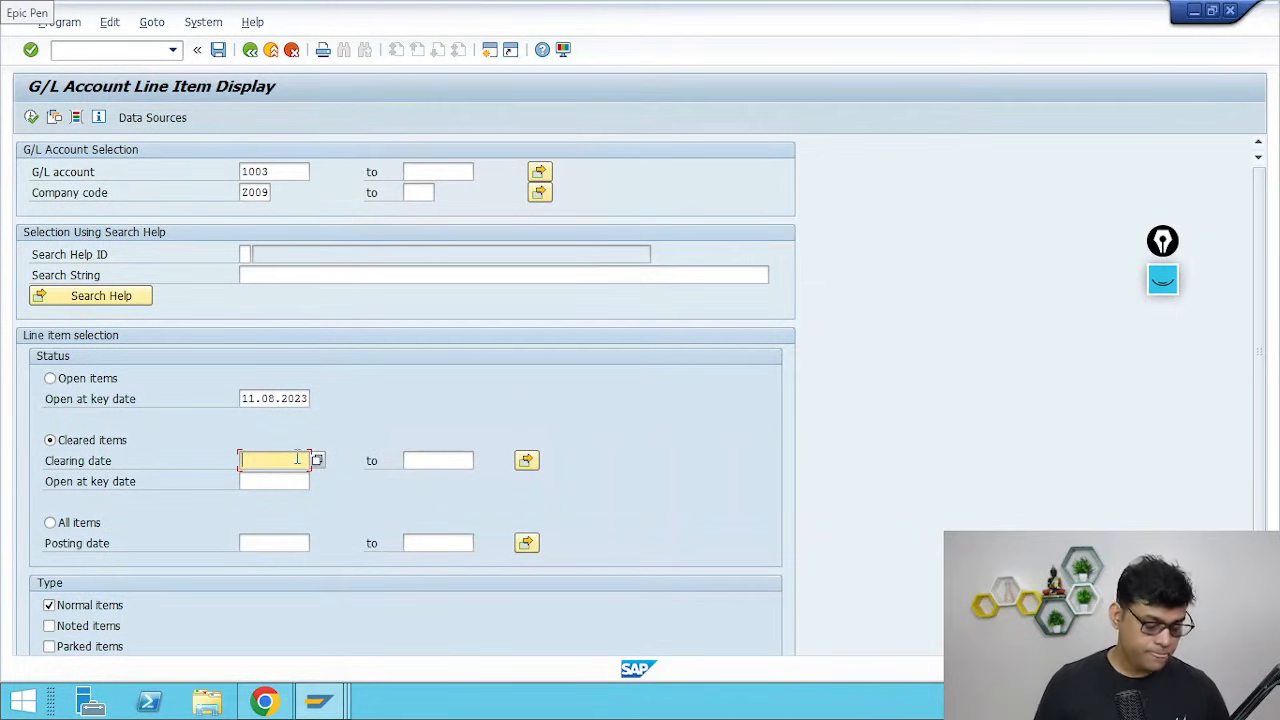
{"action": "left_click", "coordinate": [317, 460]}
{"action": "key", "text": "Return"}
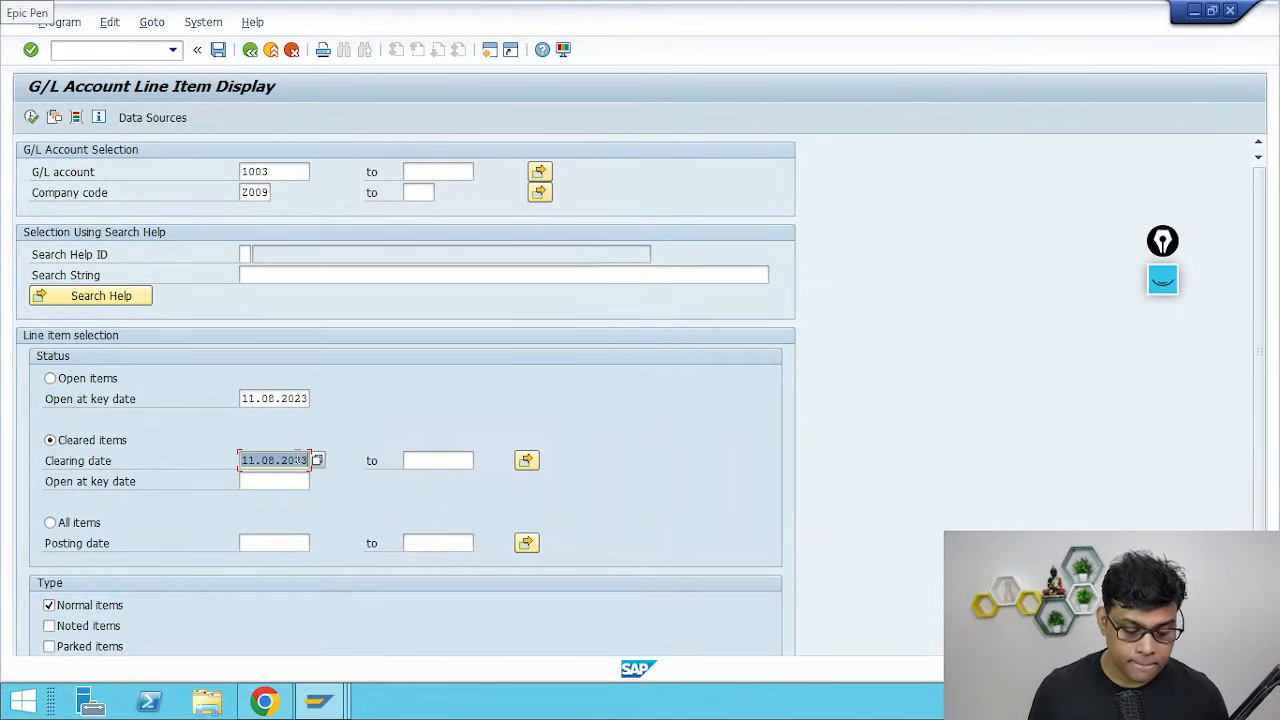
{"action": "key", "text": "Tab"}
{"action": "key", "text": "ctrl+v"}
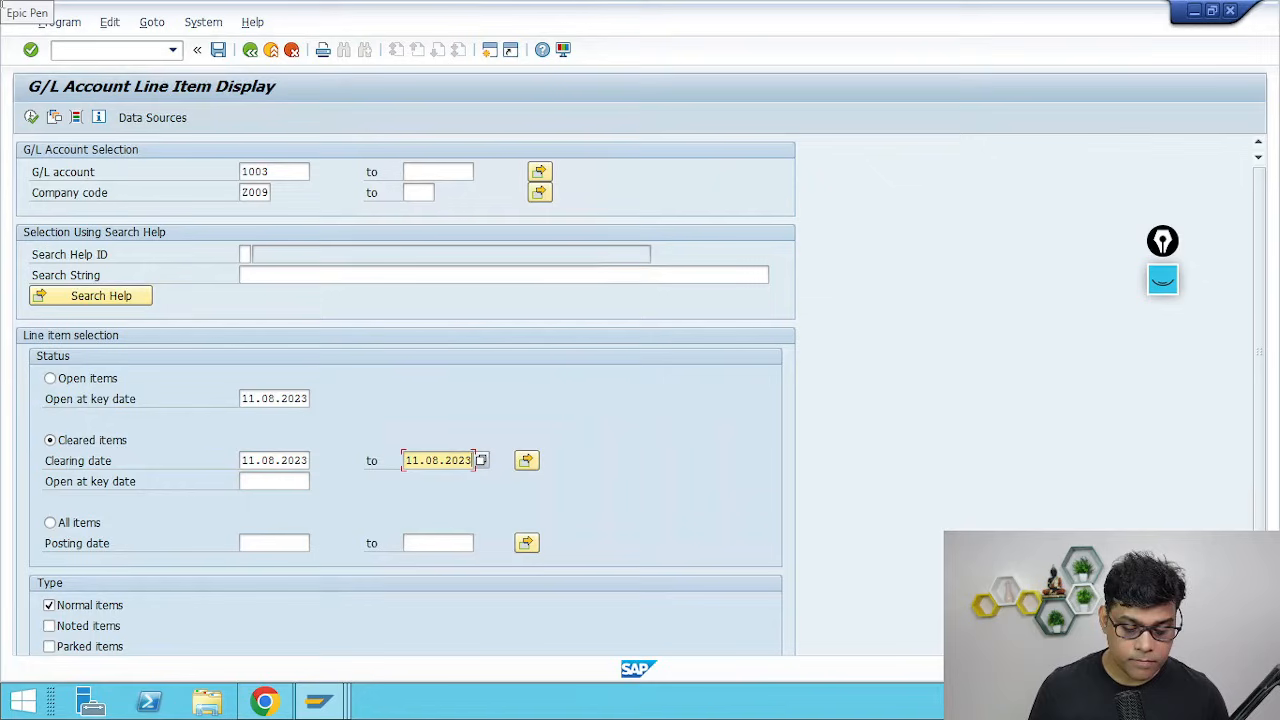
{"action": "left_click", "coordinate": [32, 117]}
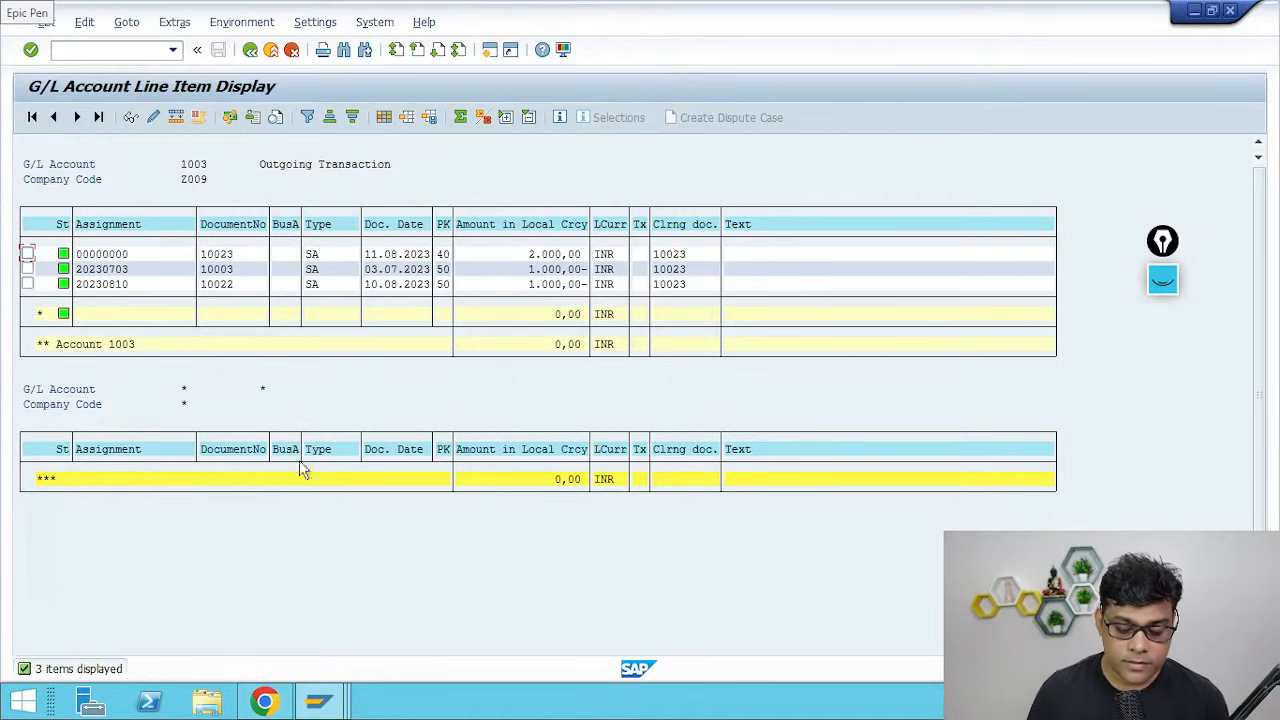
Examine the clearing date and clearing document in the line item of document 10003, and return to the list
{"action": "left_click", "coordinate": [556, 255]}
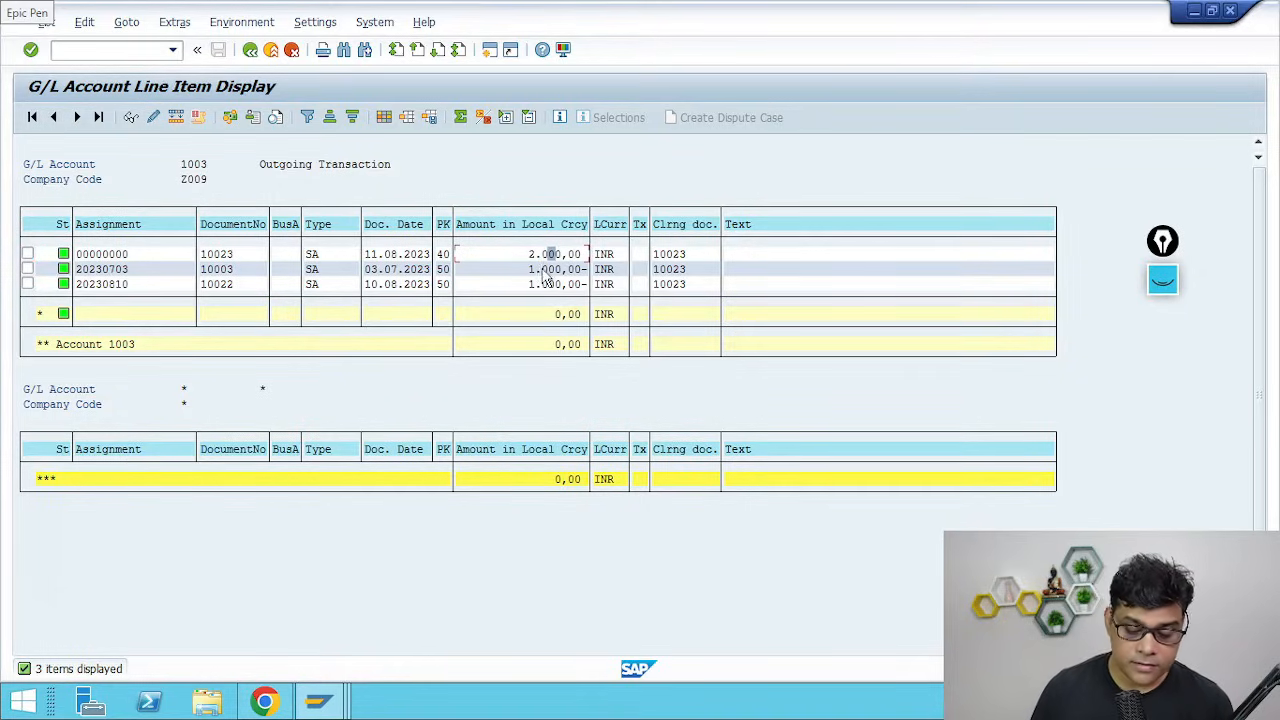
{"action": "double_click", "coordinate": [548, 270]}
{"action": "left_click_drag", "start_coordinate": [246, 358], "coordinate": [5, 393]}
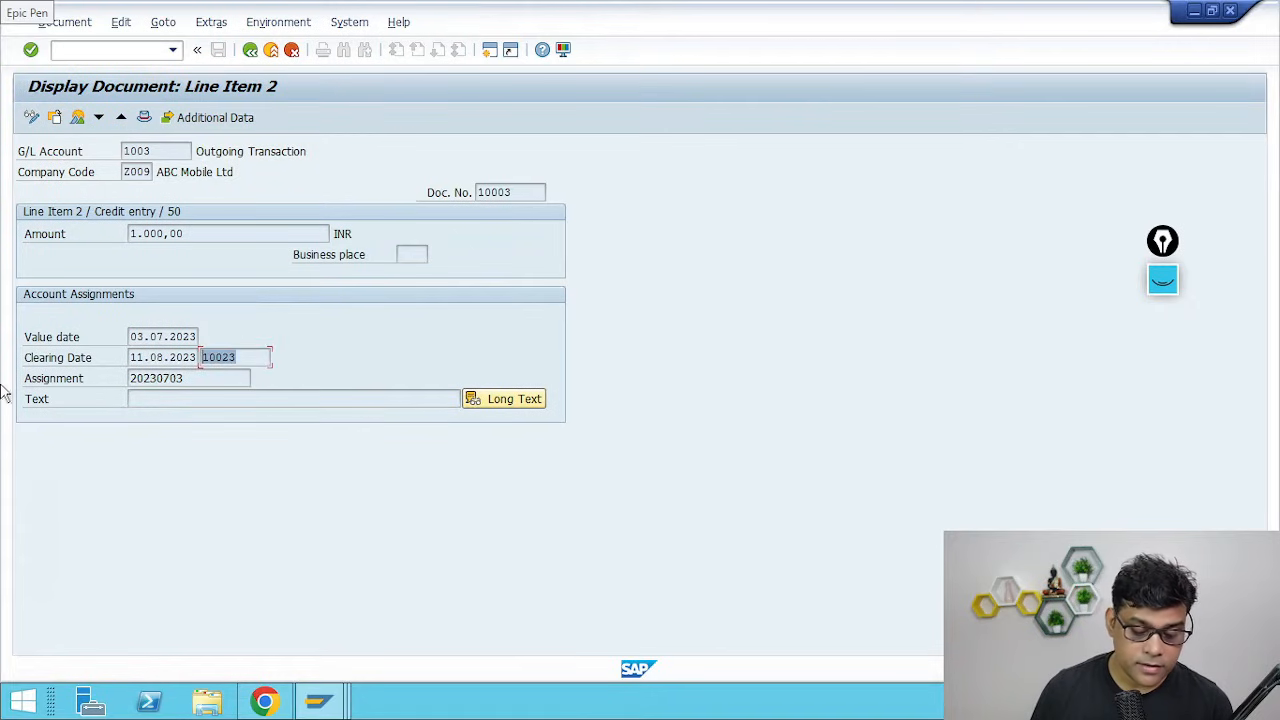
{"action": "left_click", "coordinate": [189, 362]}
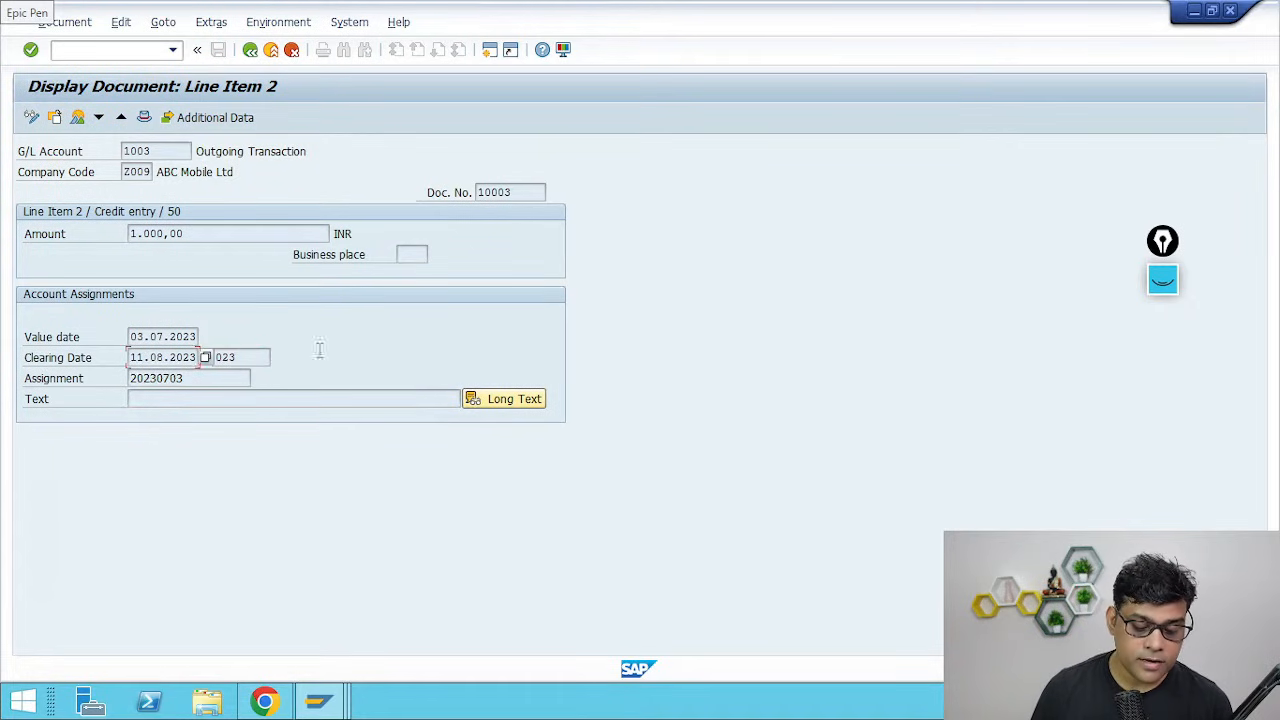
{"action": "left_click", "coordinate": [250, 49]}
Examine the document number and clearing date in the line item of document 10022, and leave the display
{"action": "left_click", "coordinate": [232, 272]}
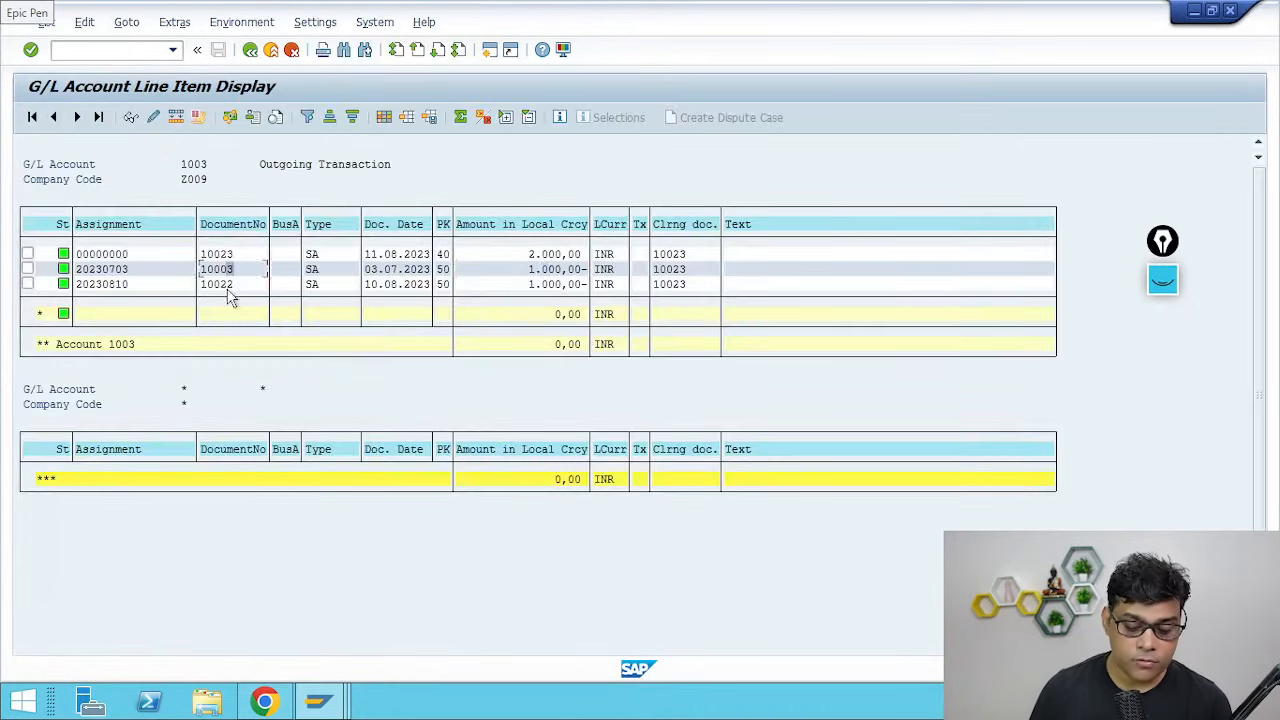
{"action": "double_click", "coordinate": [229, 287]}
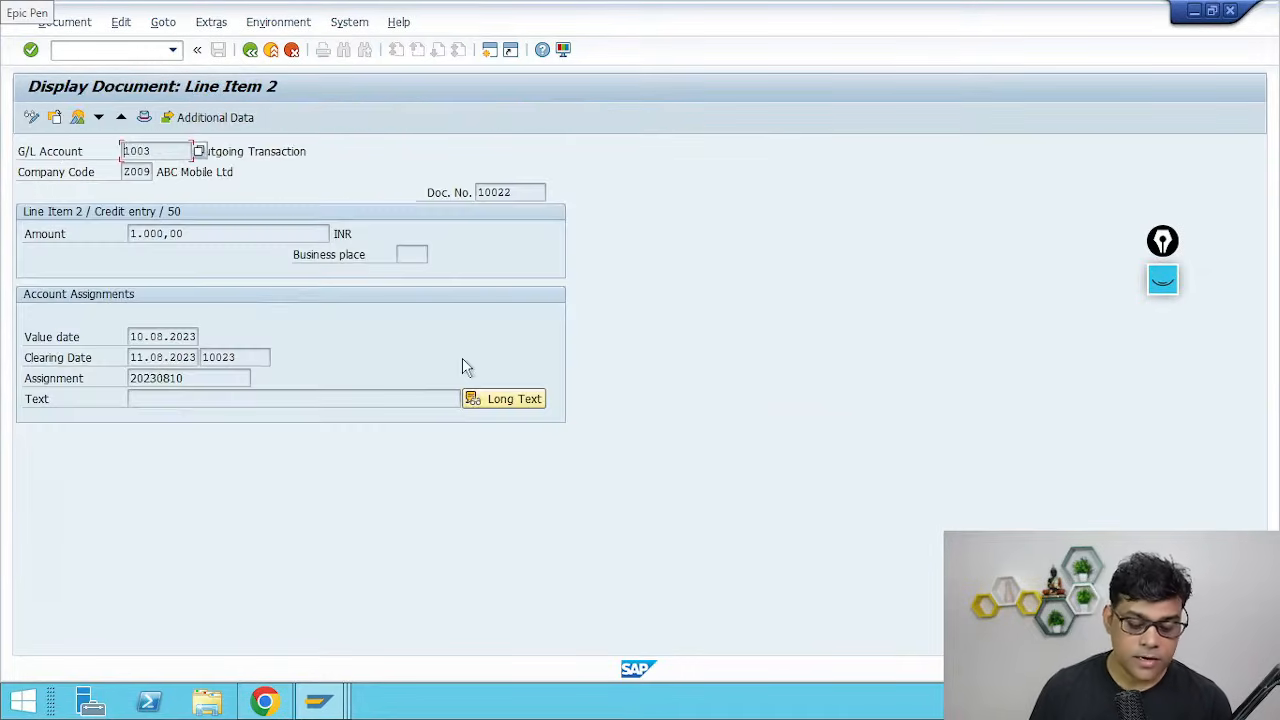
{"action": "double_click", "coordinate": [530, 192]}
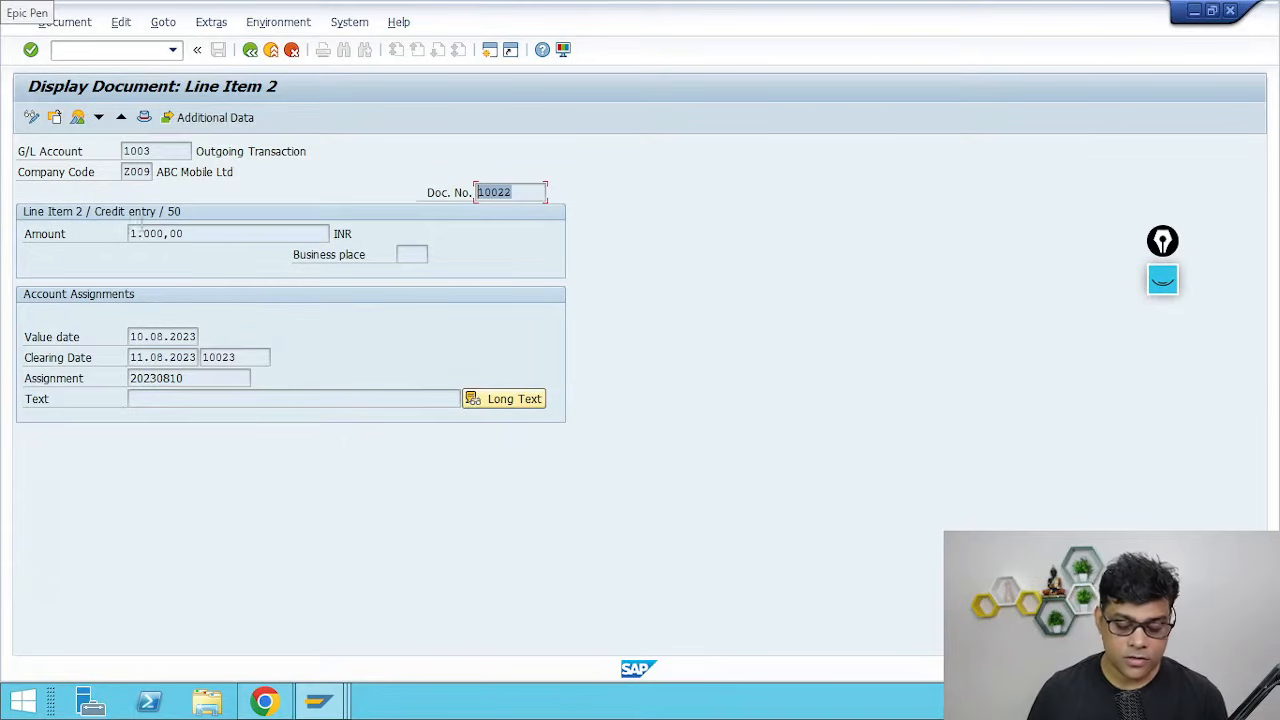
{"action": "left_click_drag", "start_coordinate": [143, 357], "coordinate": [334, 342]}
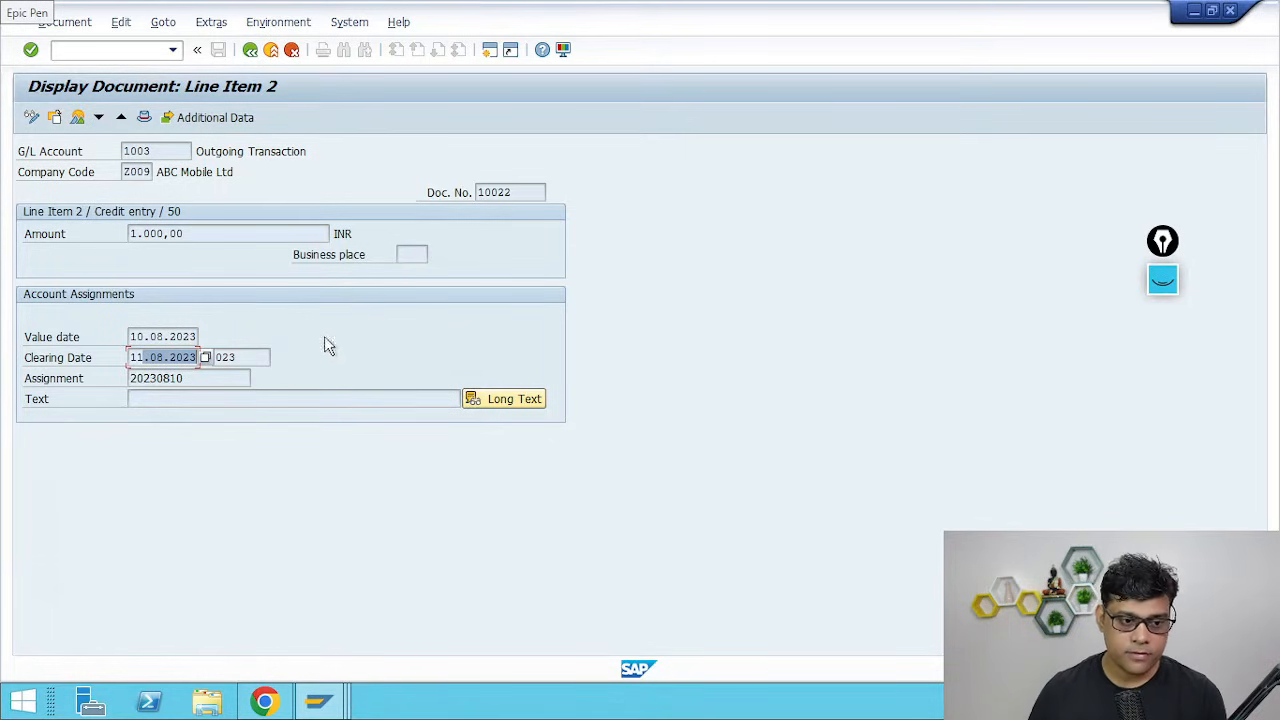
{"action": "key", "text": "F3"}
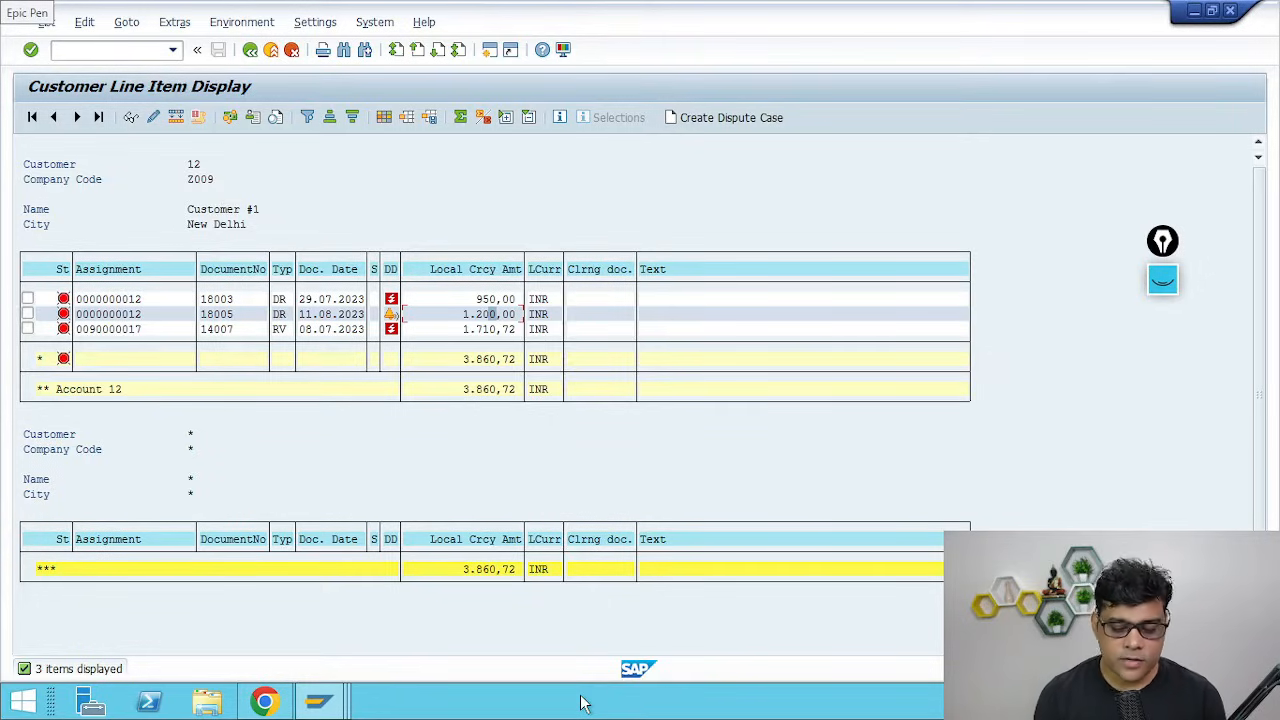
Handwrite the transaction code F-28 with the screen pen above the customer line items and circle it
{"action": "left_click", "coordinate": [1162, 284]}
{"action": "left_click", "coordinate": [1161, 338]}
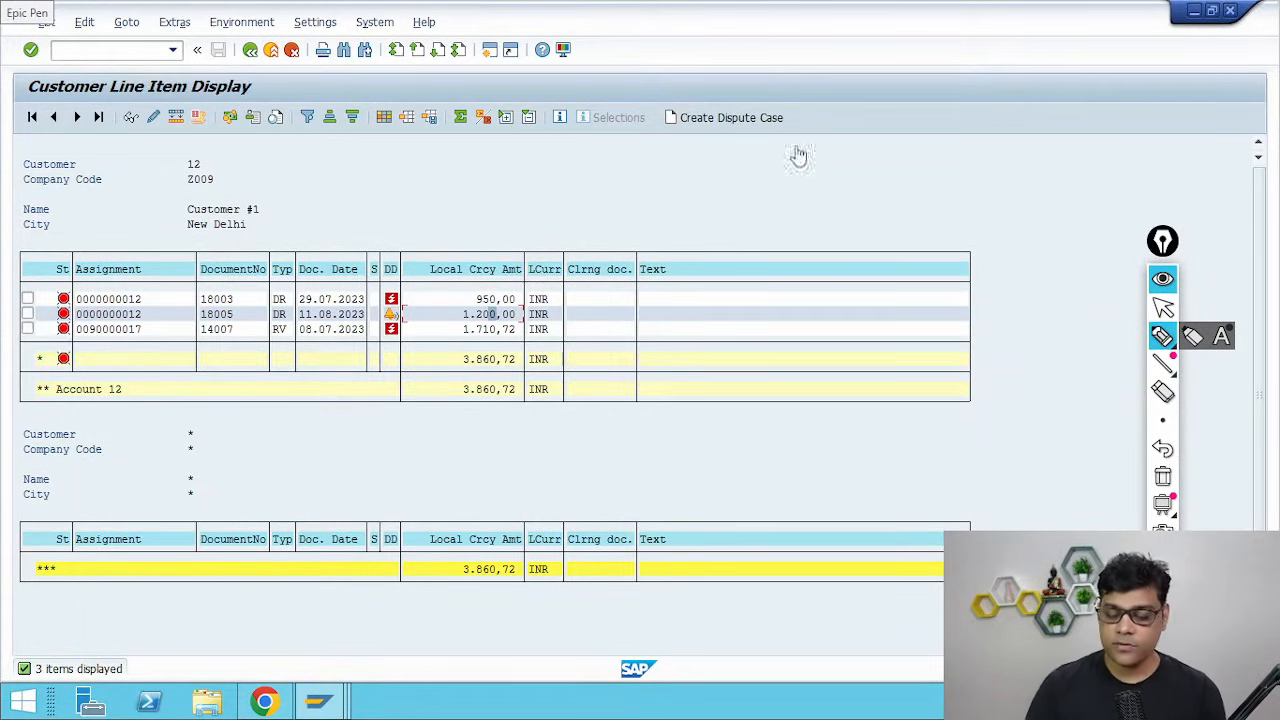
{"action": "left_click_drag", "start_coordinate": [788, 158], "coordinate": [788, 187]}
{"action": "mouse_move", "coordinate": [786, 183]}
{"action": "left_mouse_down"}
{"action": "mouse_move", "coordinate": [838, 156]}
{"action": "mouse_move", "coordinate": [857, 163]}
{"action": "left_mouse_up"}
{"action": "left_click_drag", "start_coordinate": [864, 140], "coordinate": [862, 166]}
{"action": "left_click_drag", "start_coordinate": [862, 158], "coordinate": [874, 149]}
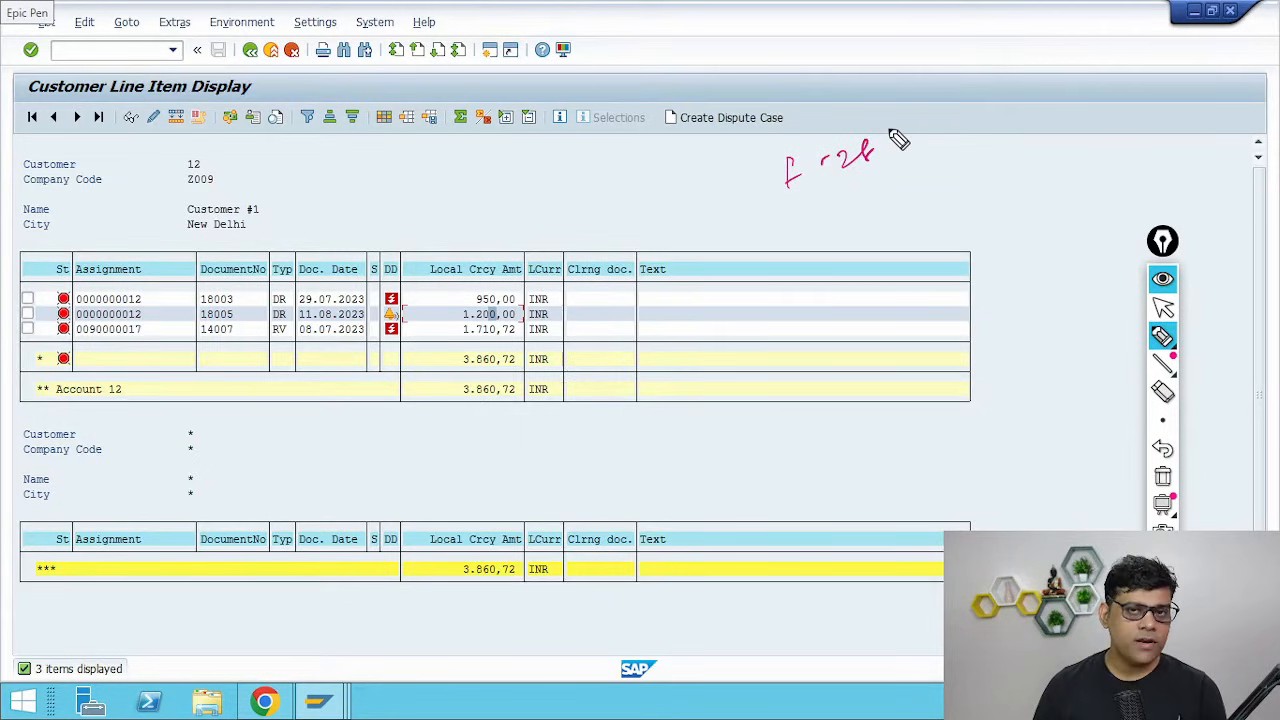
{"action": "mouse_move", "coordinate": [892, 134]}
{"action": "left_mouse_down"}
{"action": "mouse_move", "coordinate": [914, 157]}
{"action": "mouse_move", "coordinate": [912, 184]}
{"action": "left_mouse_up"}
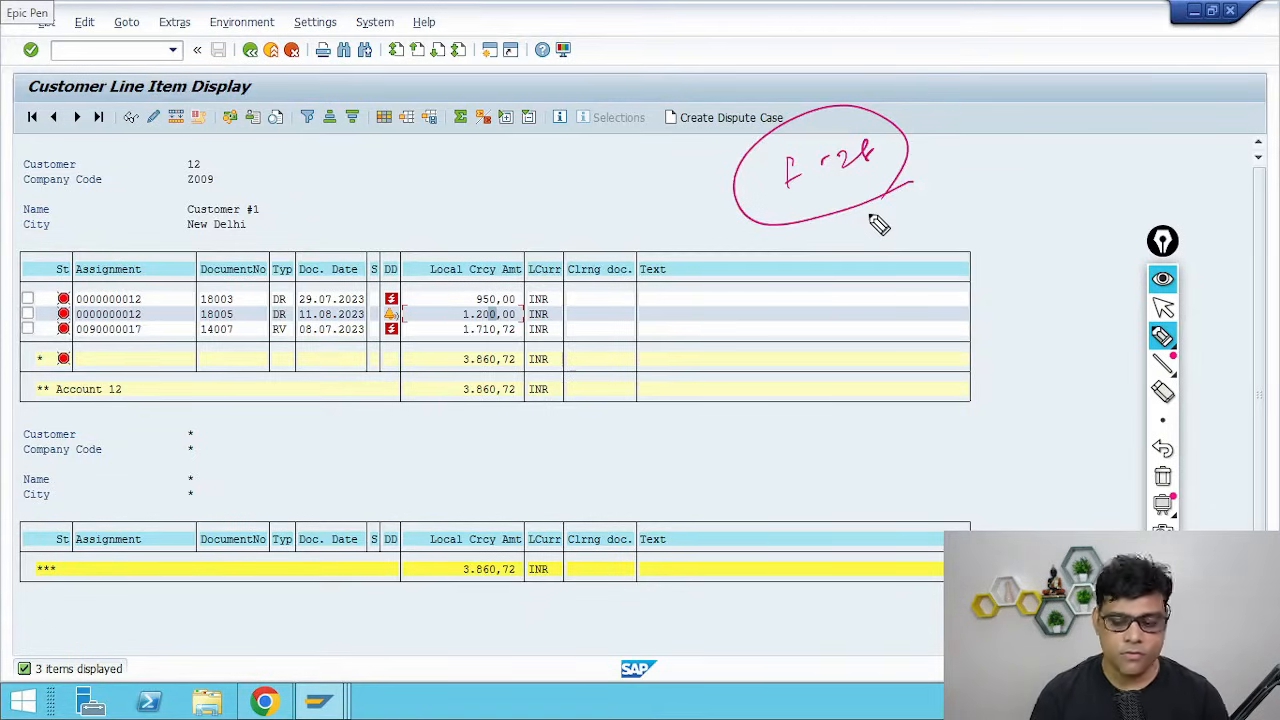
{"action": "left_click", "coordinate": [1163, 307]}
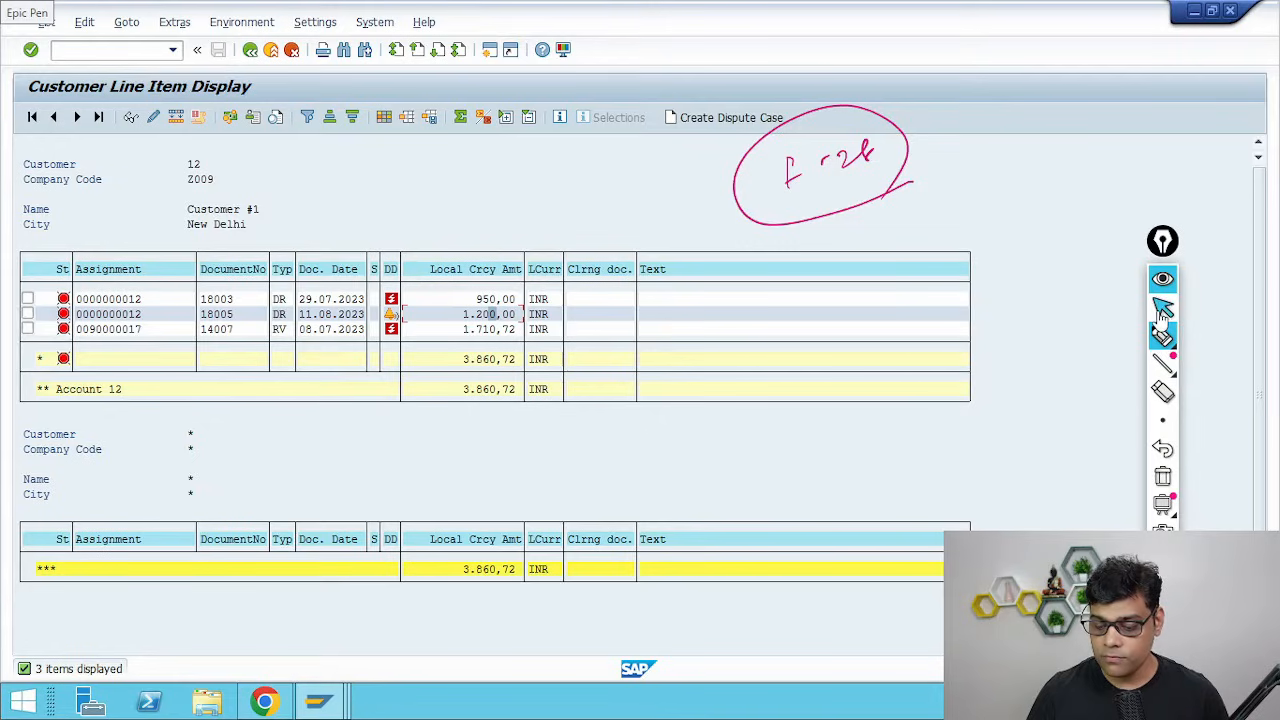
Switch to the SAP Fiori launchpad in Chrome, clear the pen annotations, and open the Post Incoming Payments app
{"action": "left_click", "coordinate": [266, 698]}
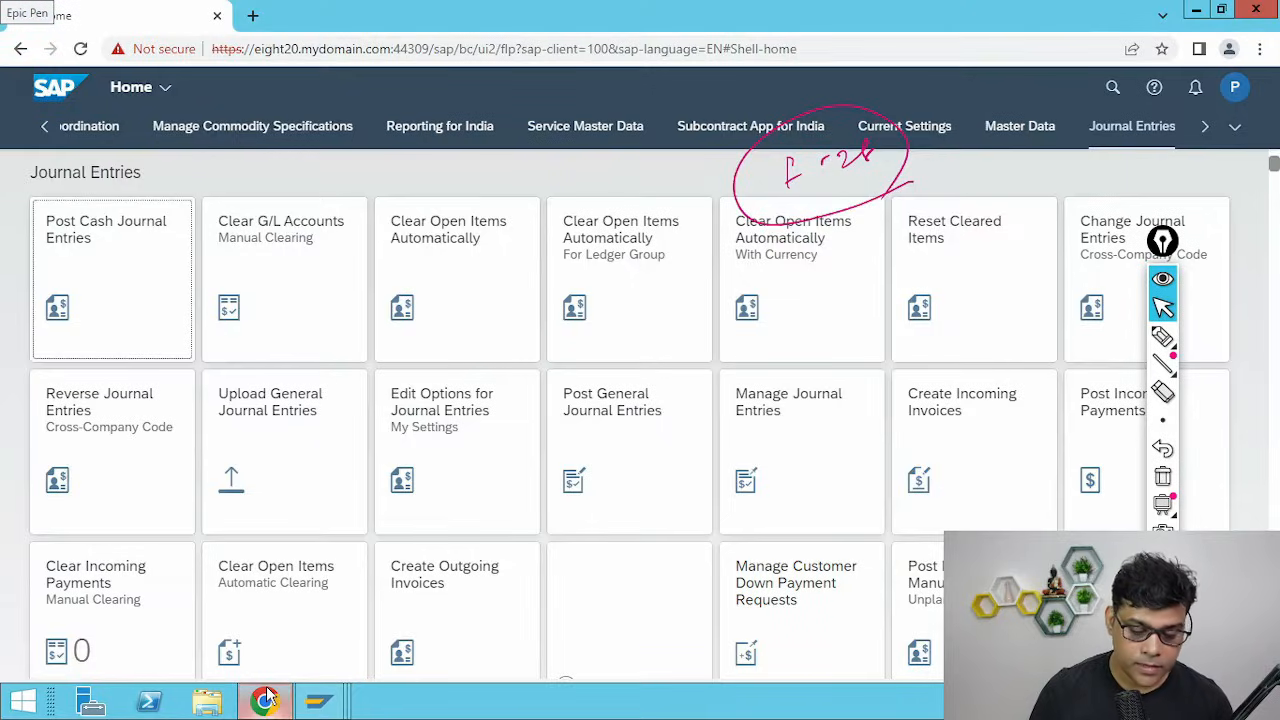
{"action": "left_click", "coordinate": [1163, 477]}
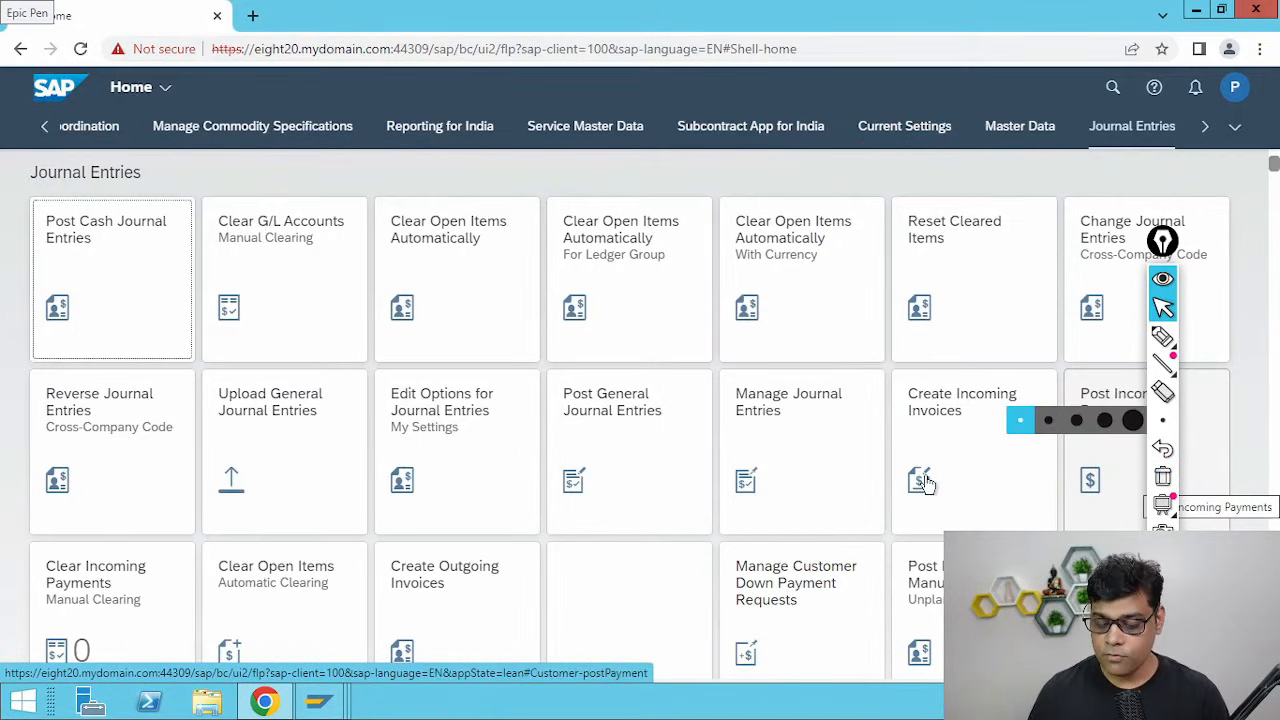
{"action": "left_click", "coordinate": [1162, 278]}
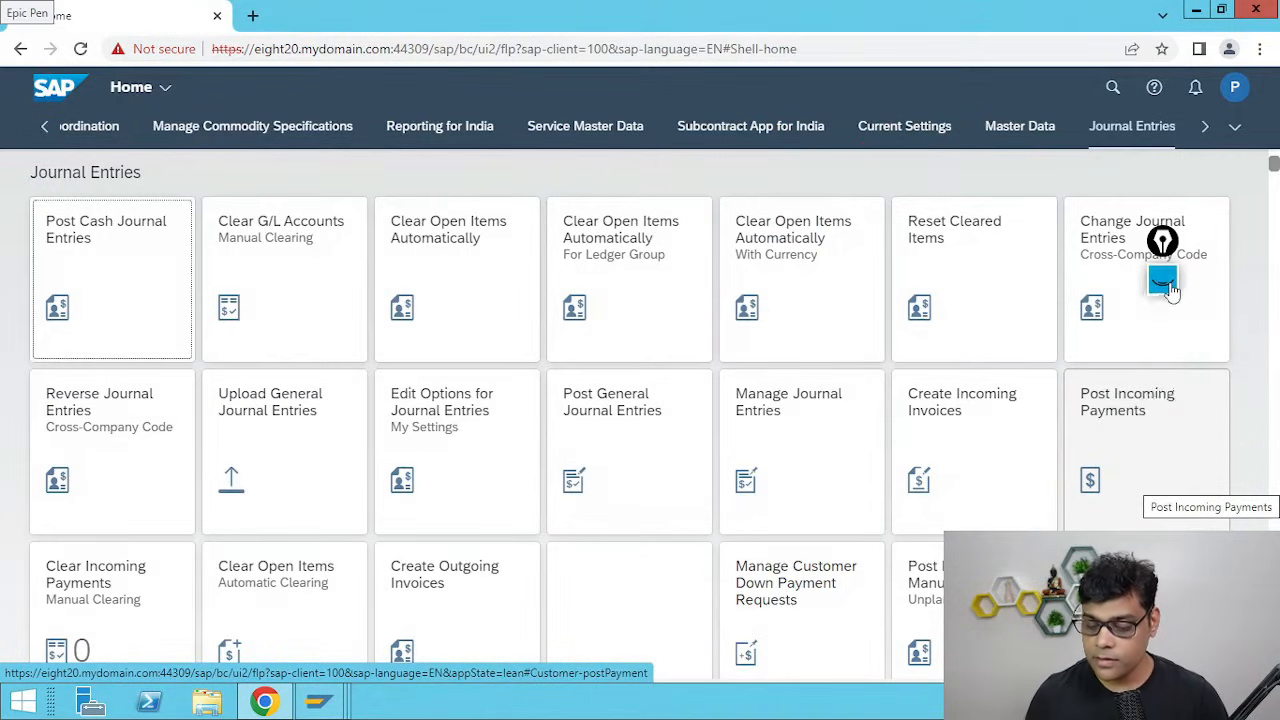
{"action": "left_click", "coordinate": [1140, 456]}
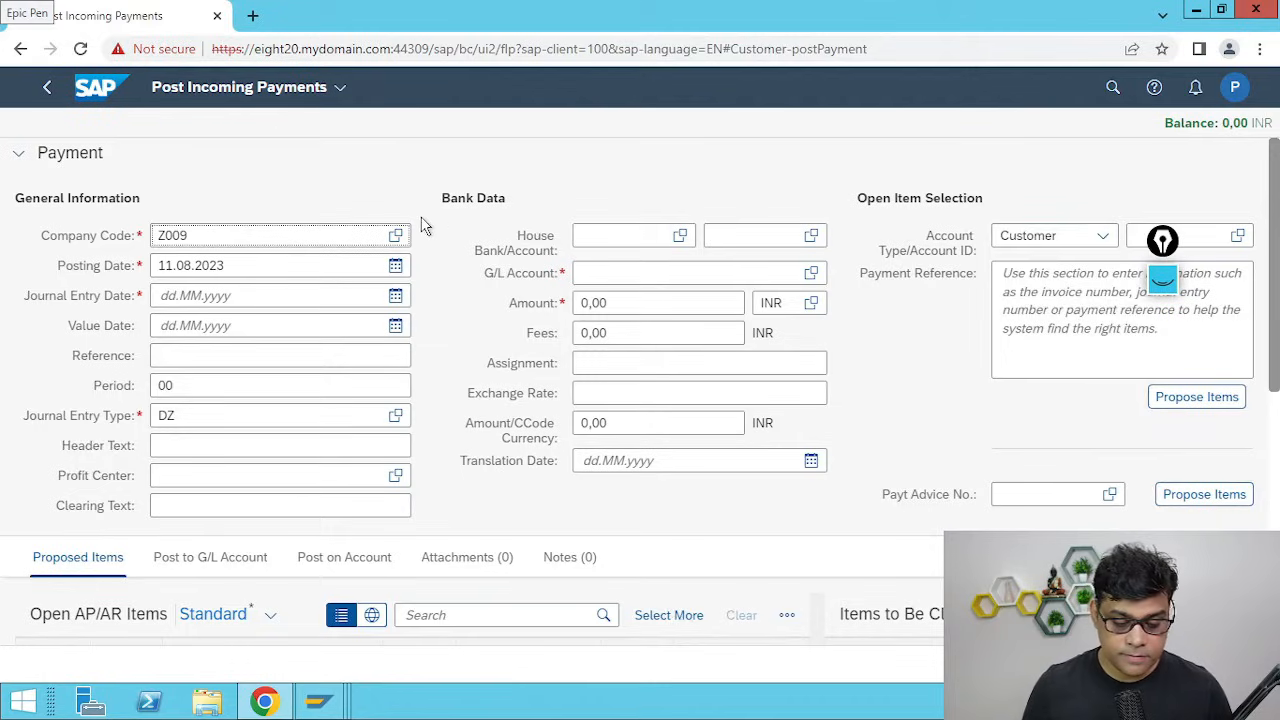
Set the journal entry date to 11.08.2023 and choose house bank HDFC with account ID H9301
{"action": "left_click", "coordinate": [395, 295]}
{"action": "left_click", "coordinate": [352, 420]}
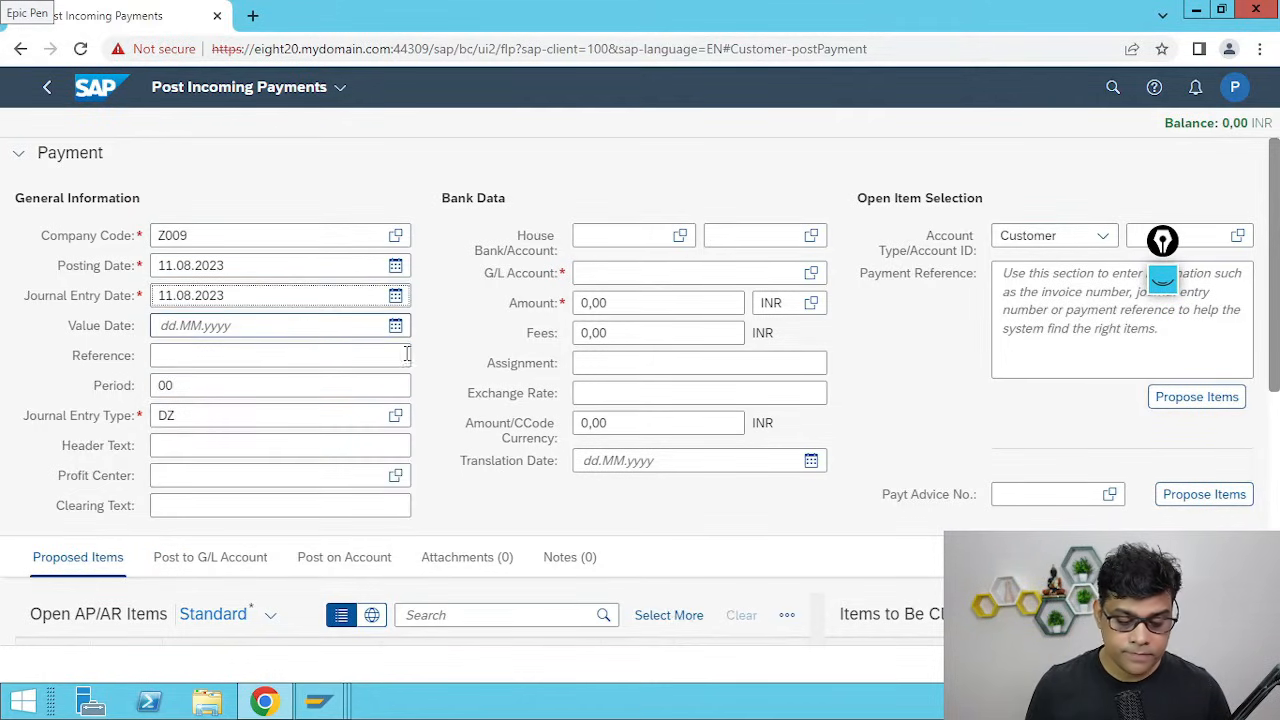
{"action": "left_click", "coordinate": [620, 240]}
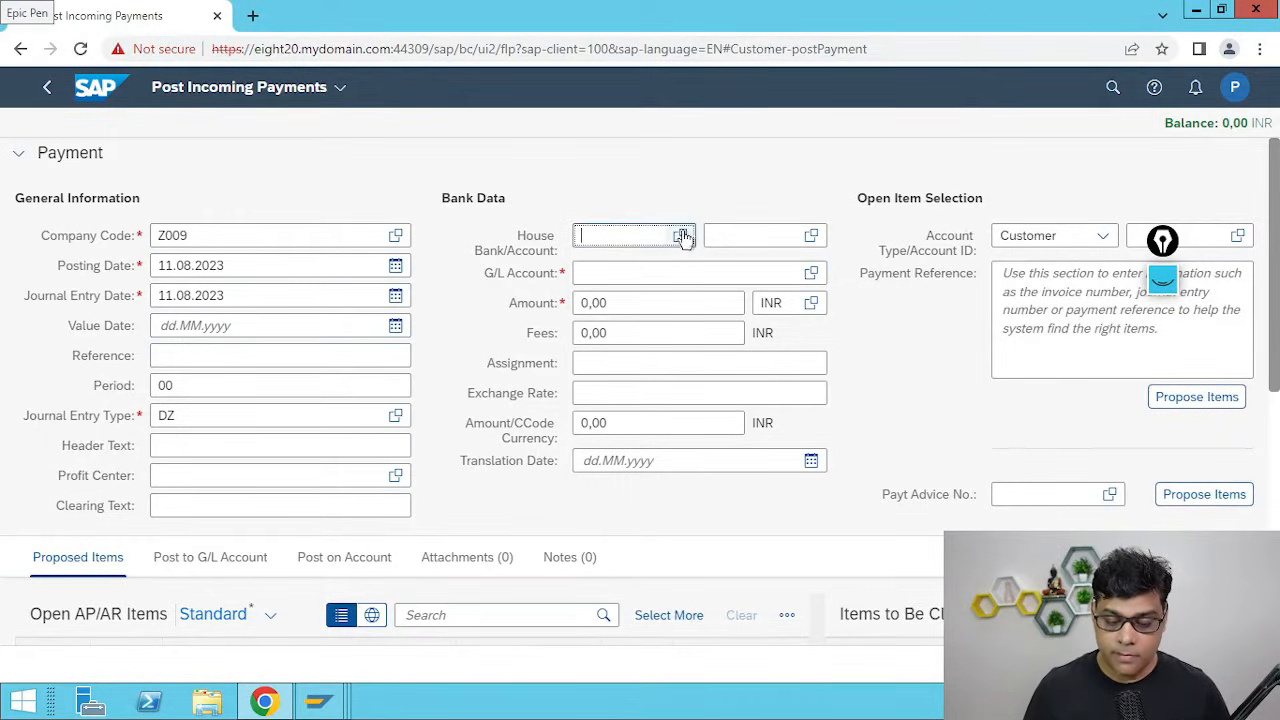
{"action": "left_click", "coordinate": [681, 236]}
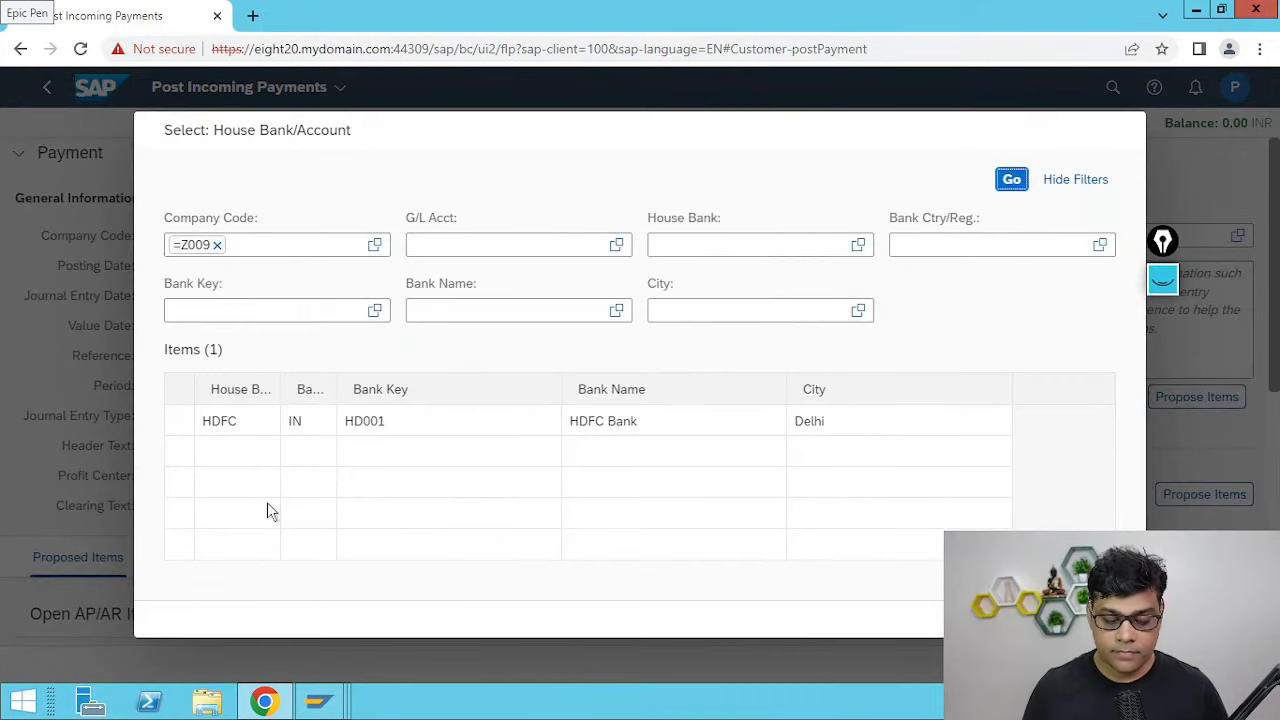
{"action": "left_click", "coordinate": [220, 423]}
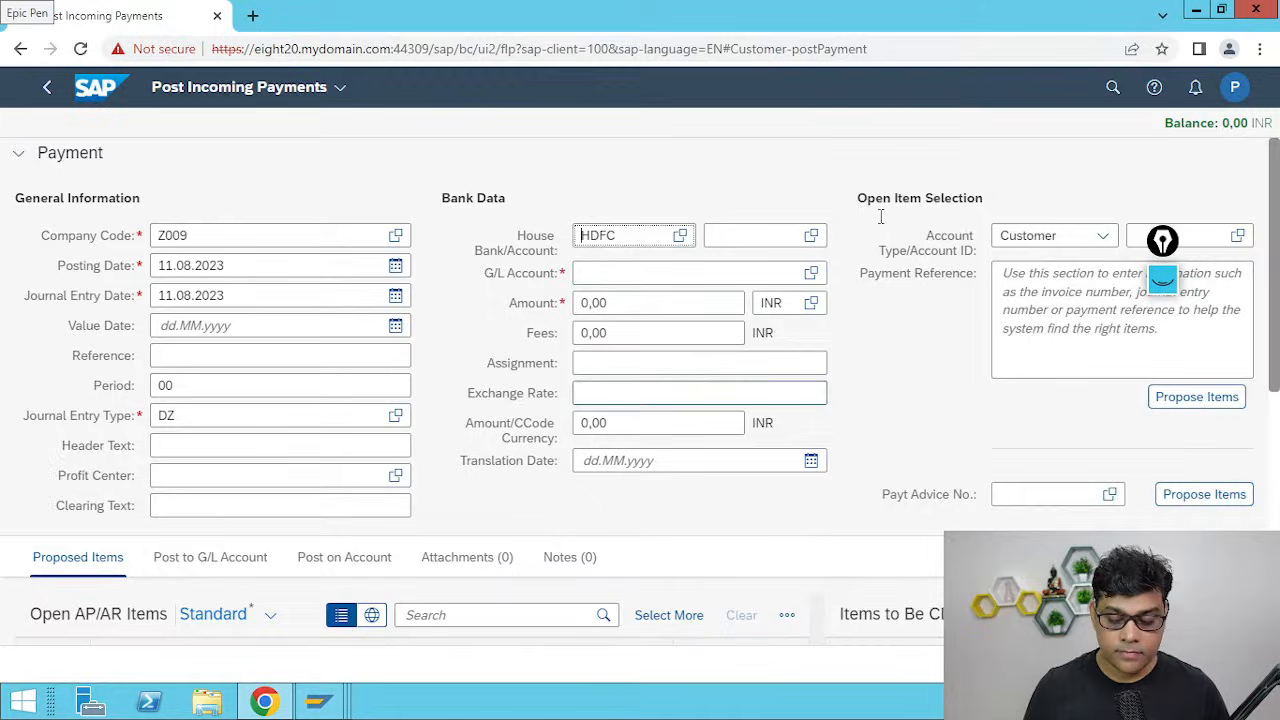
{"action": "left_click", "coordinate": [735, 243]}
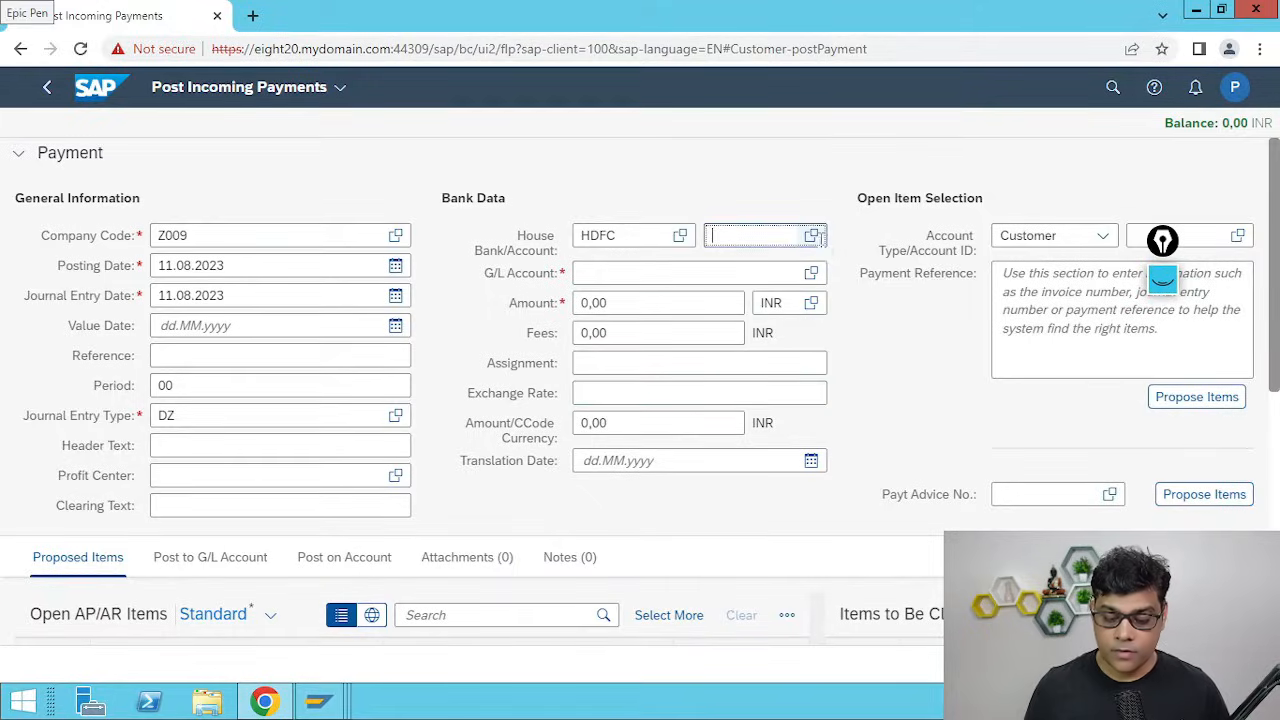
{"action": "left_click", "coordinate": [813, 237]}
{"action": "left_click", "coordinate": [218, 421]}
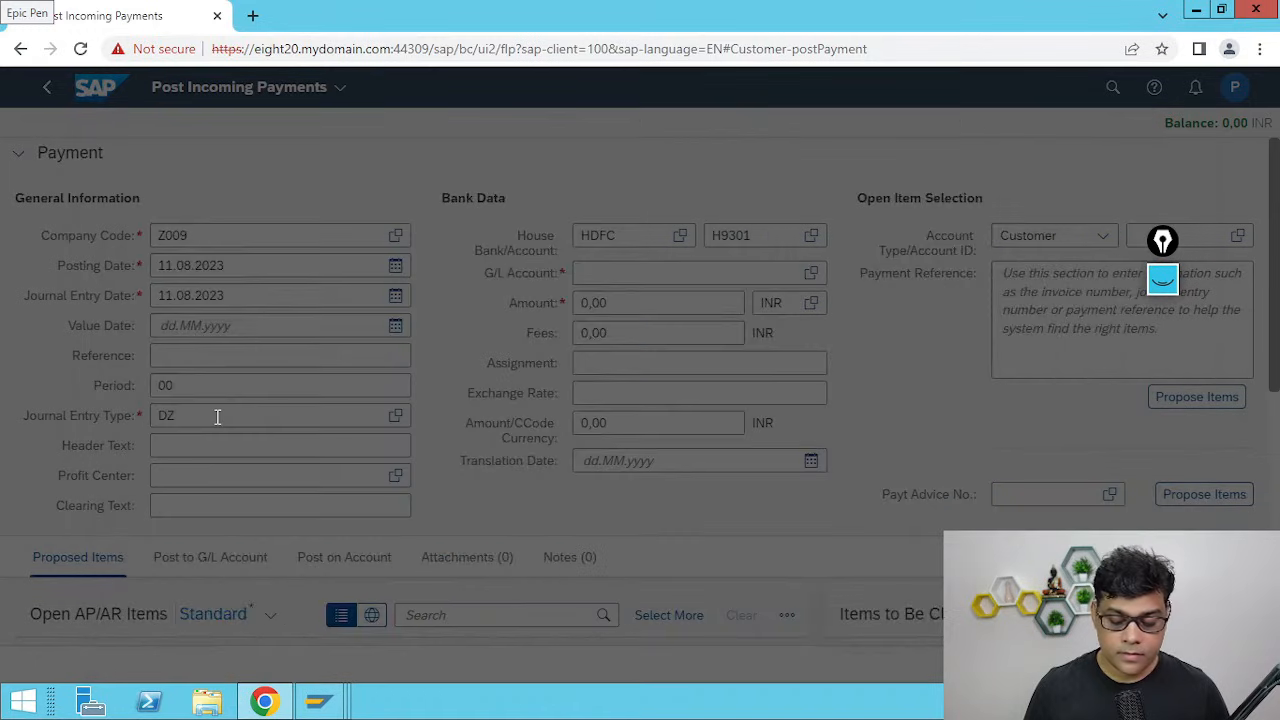
Choose G/L account 1002 (Incoming Transaction) and select the customer with search term Z009 for the open item selection
{"action": "left_click", "coordinate": [680, 276]}
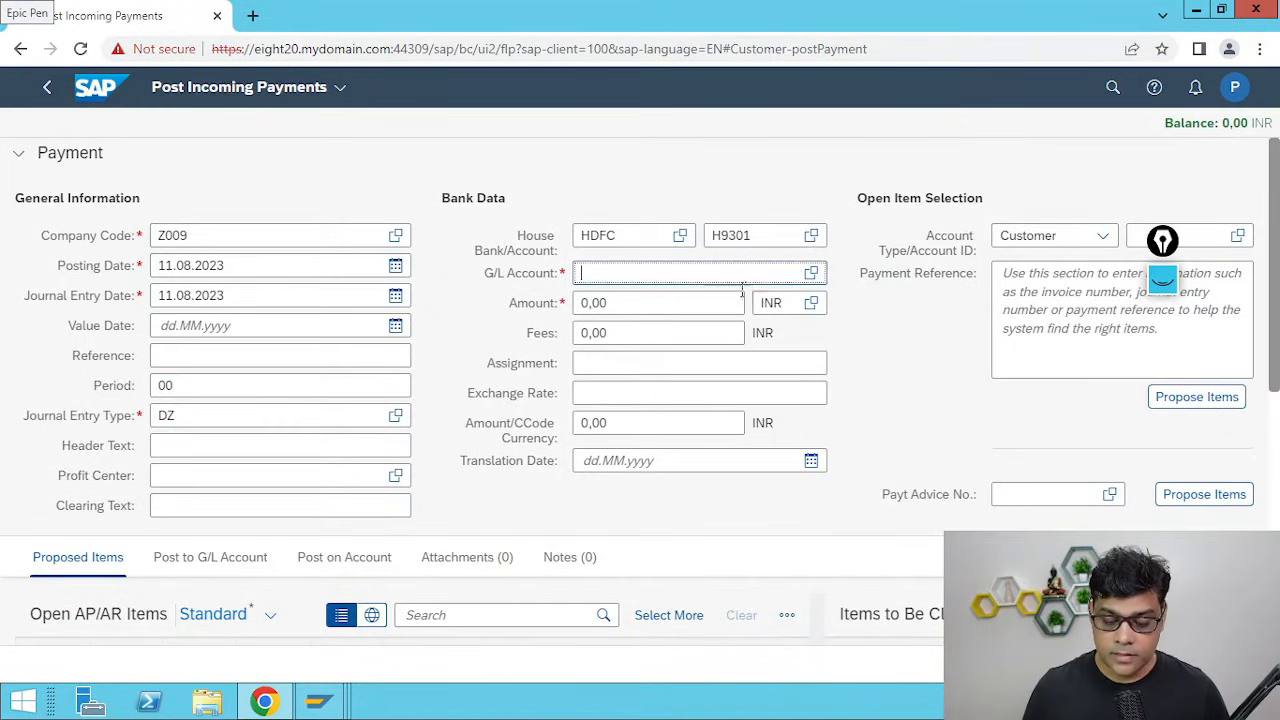
{"action": "left_click", "coordinate": [812, 274]}
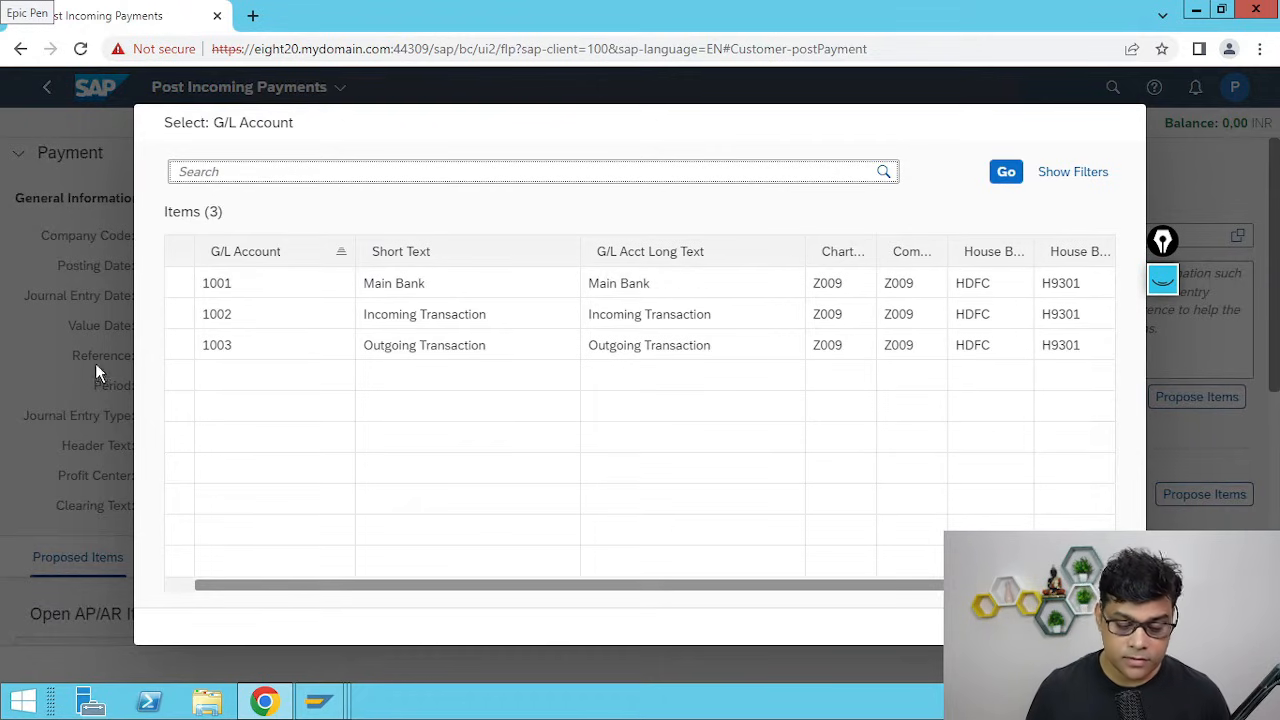
{"action": "left_click", "coordinate": [217, 316]}
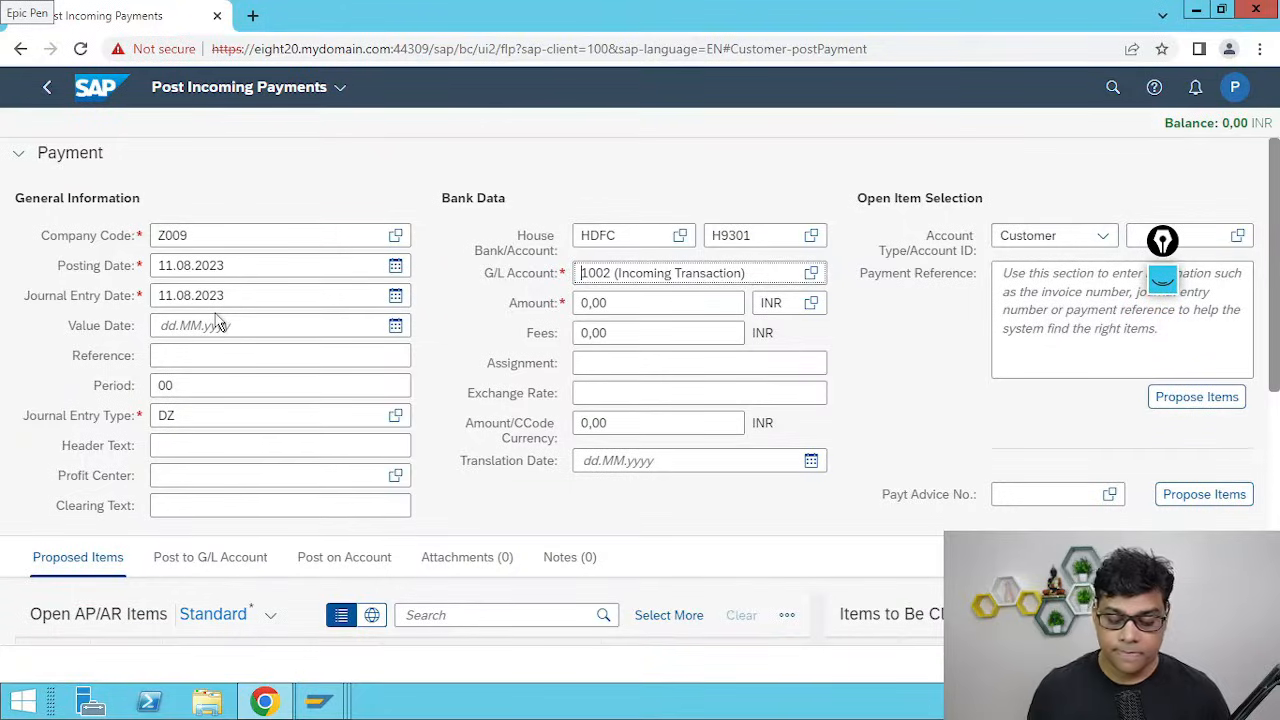
{"action": "left_click", "coordinate": [597, 302]}
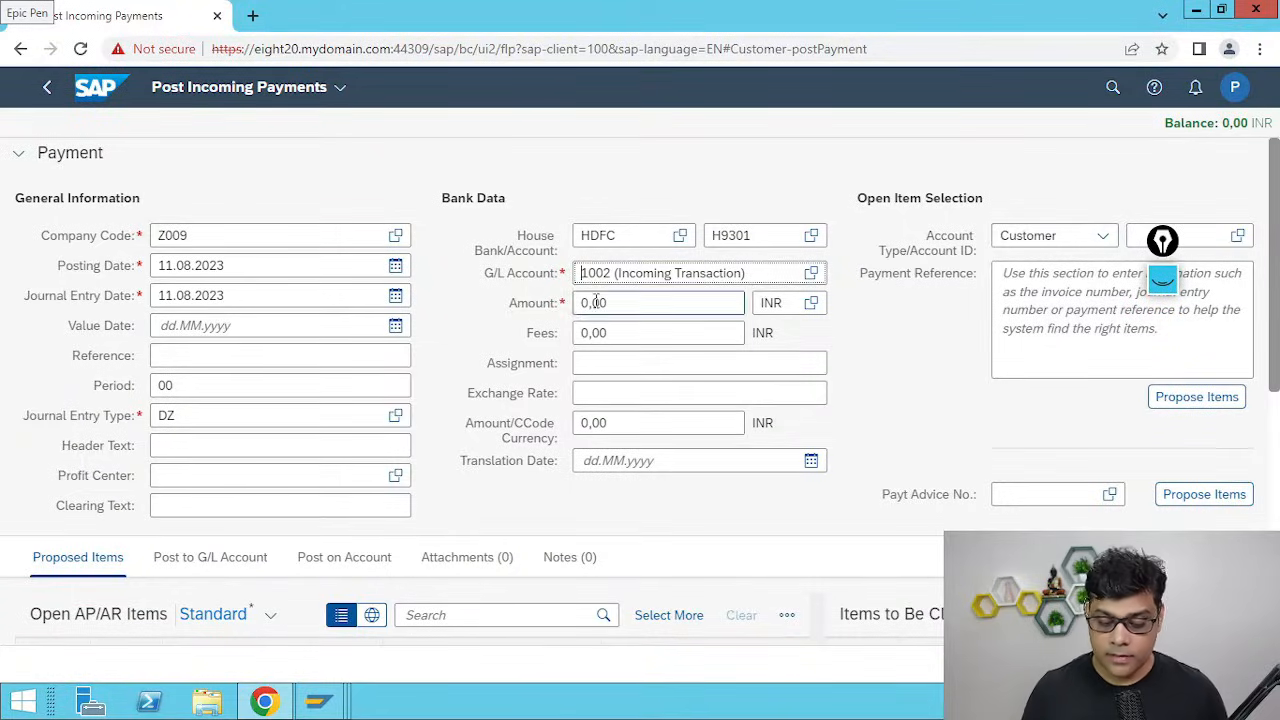
{"action": "left_click_drag", "start_coordinate": [1162, 240], "coordinate": [936, 106]}
{"action": "left_click", "coordinate": [1238, 236]}
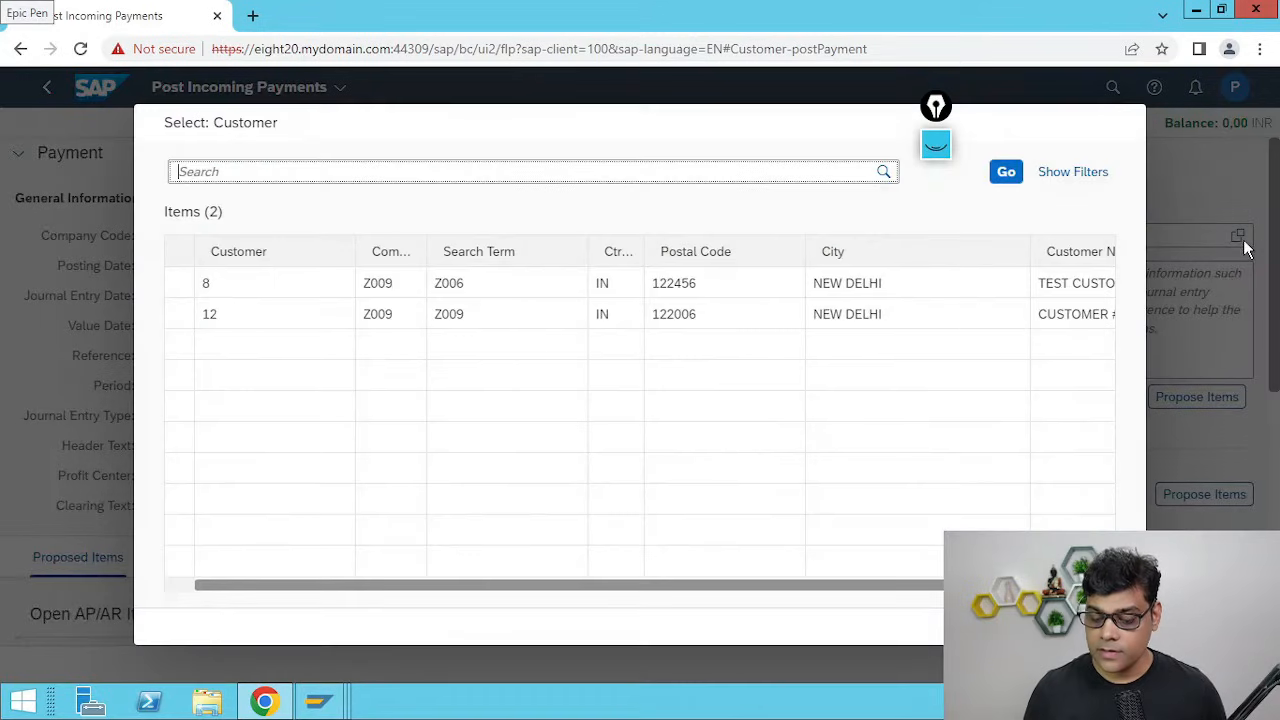
{"action": "left_click", "coordinate": [211, 314]}
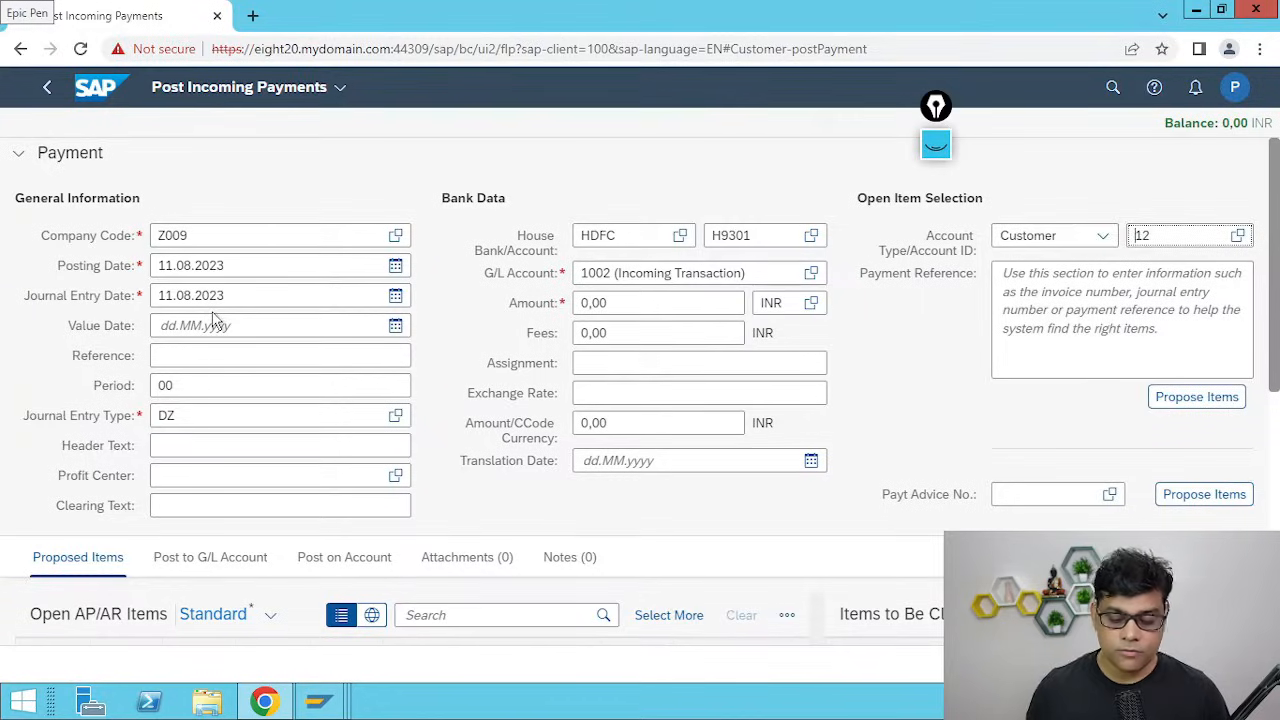
Check the open invoice amounts in the SAP GUI customer line item display, return to Chrome, and set the payment amount to 1200 INR
{"action": "left_click", "coordinate": [318, 700]}
{"action": "left_click", "coordinate": [547, 622]}
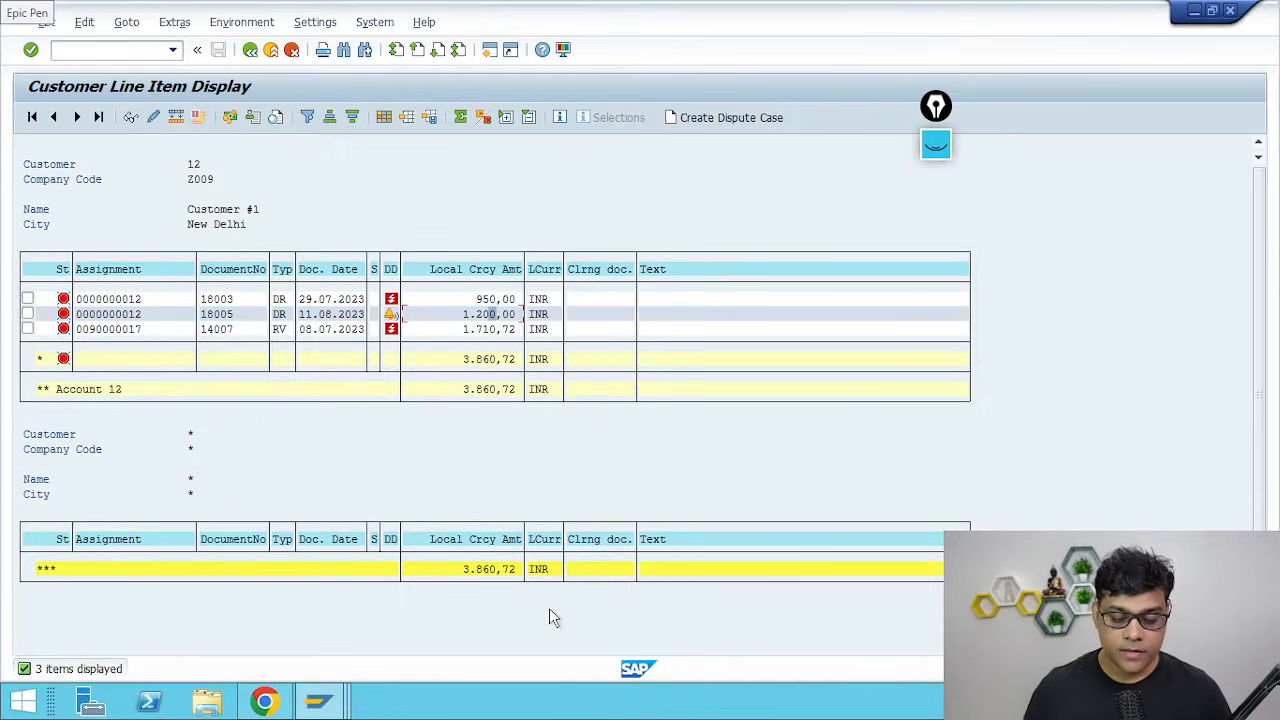
{"action": "left_click", "coordinate": [266, 700]}
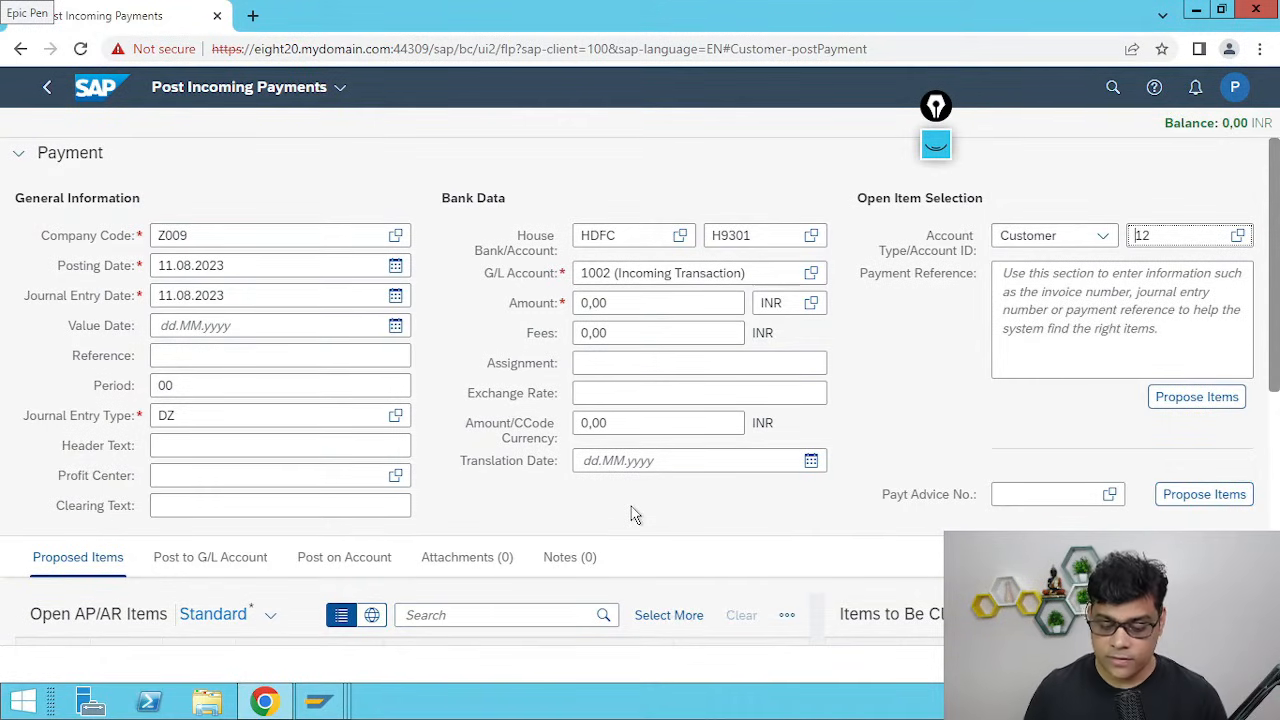
{"action": "left_click", "coordinate": [624, 298]}
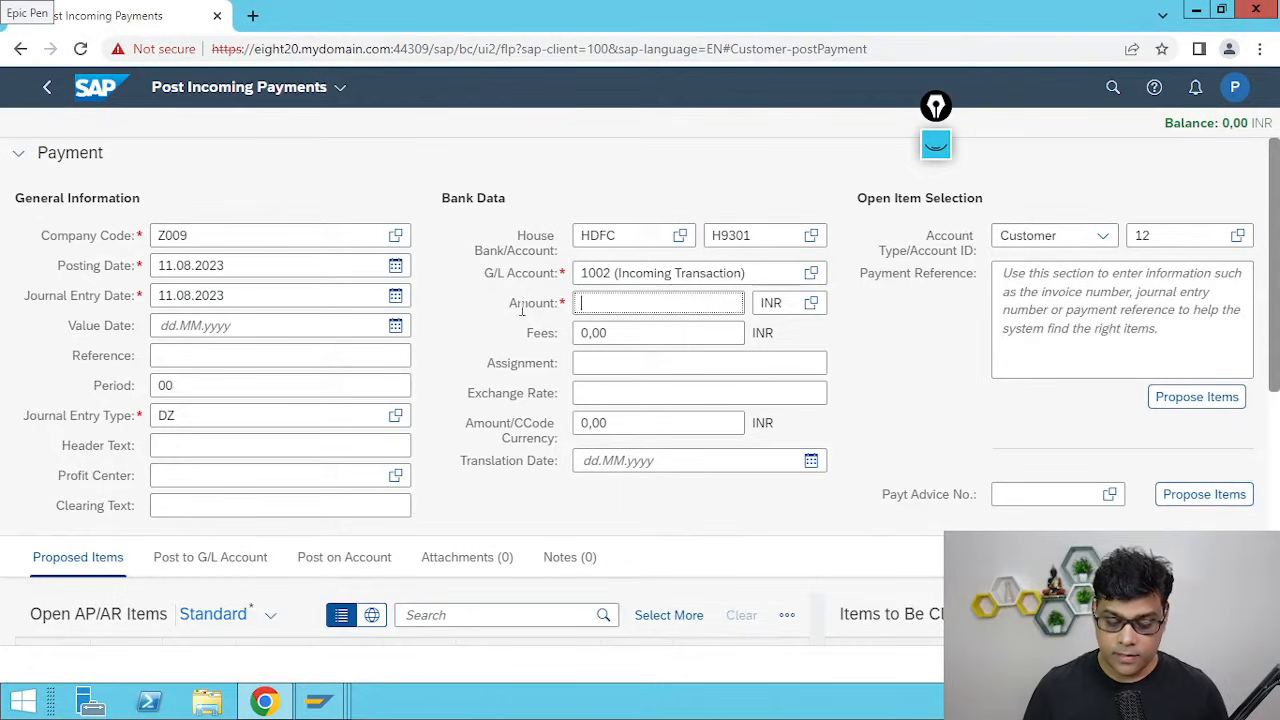
{"action": "type", "text": "1200"}
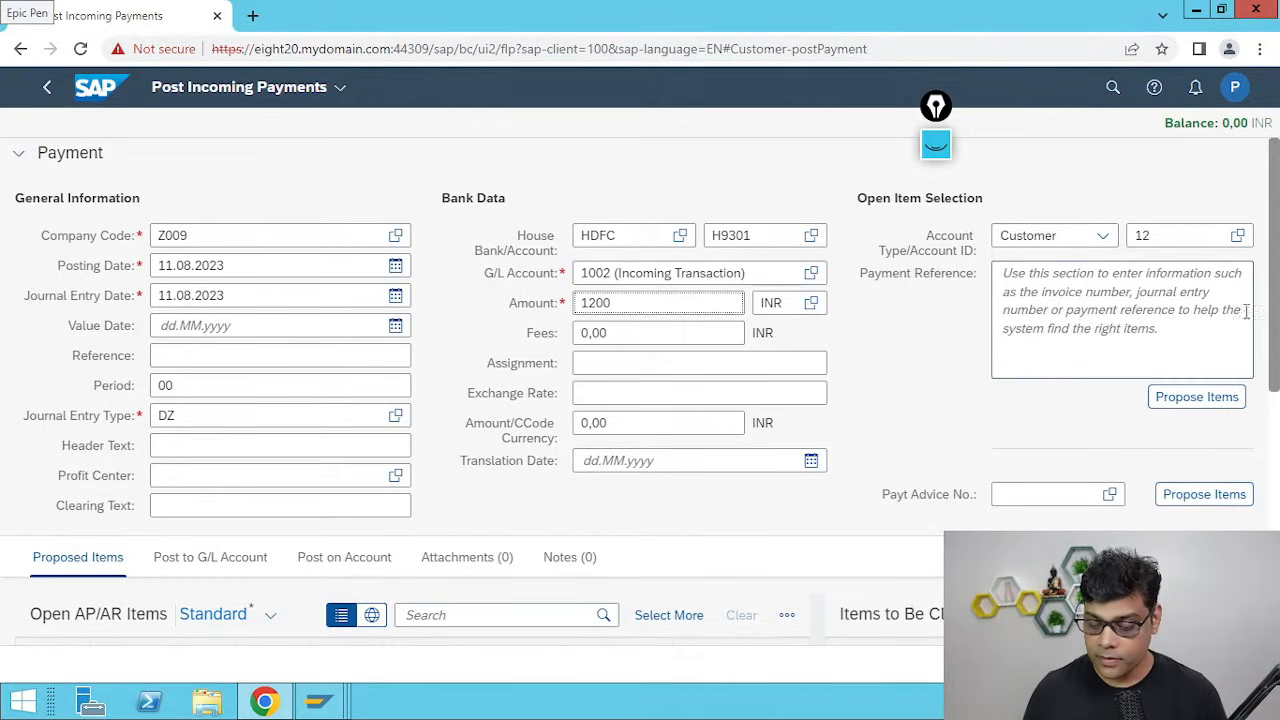
Propose the customer's open items and assign journal entry 18005 for clearing
{"action": "left_click", "coordinate": [1181, 398]}
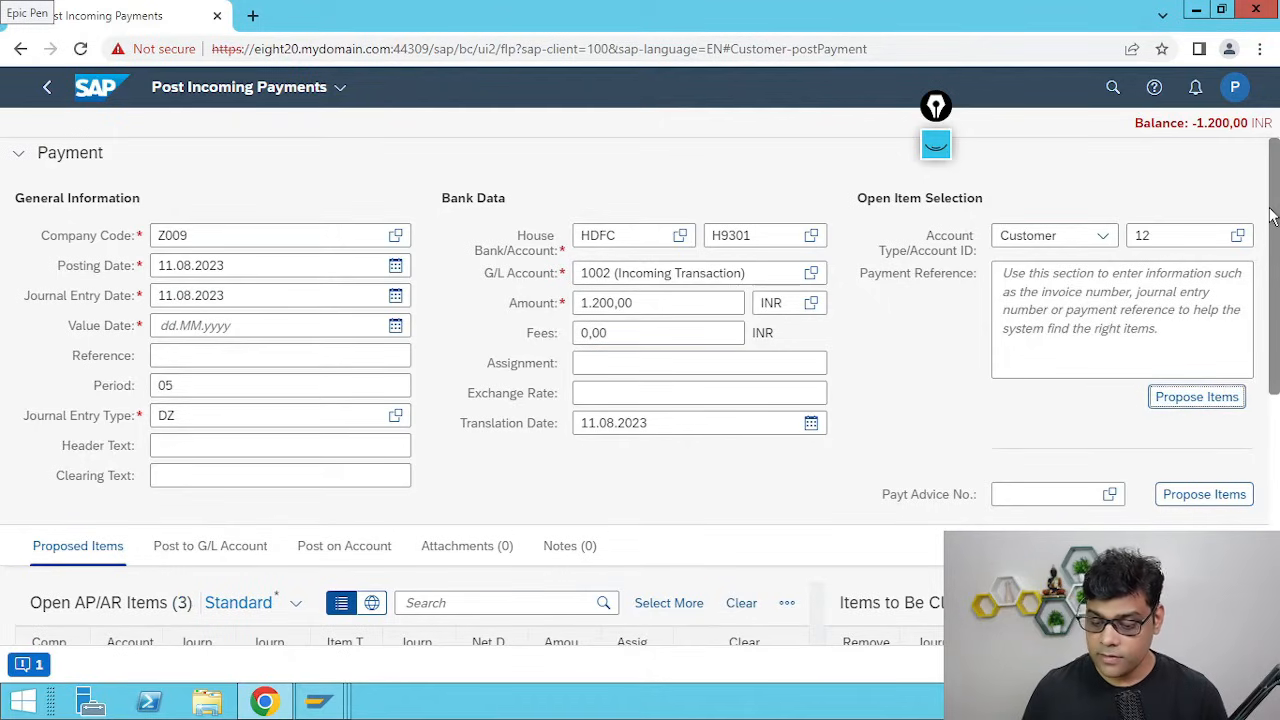
{"action": "scroll", "coordinate": [1276, 298], "scroll_direction": "down", "scroll_amount": 1}
{"action": "scroll", "coordinate": [1274, 310], "scroll_direction": "down", "scroll_amount": 1}
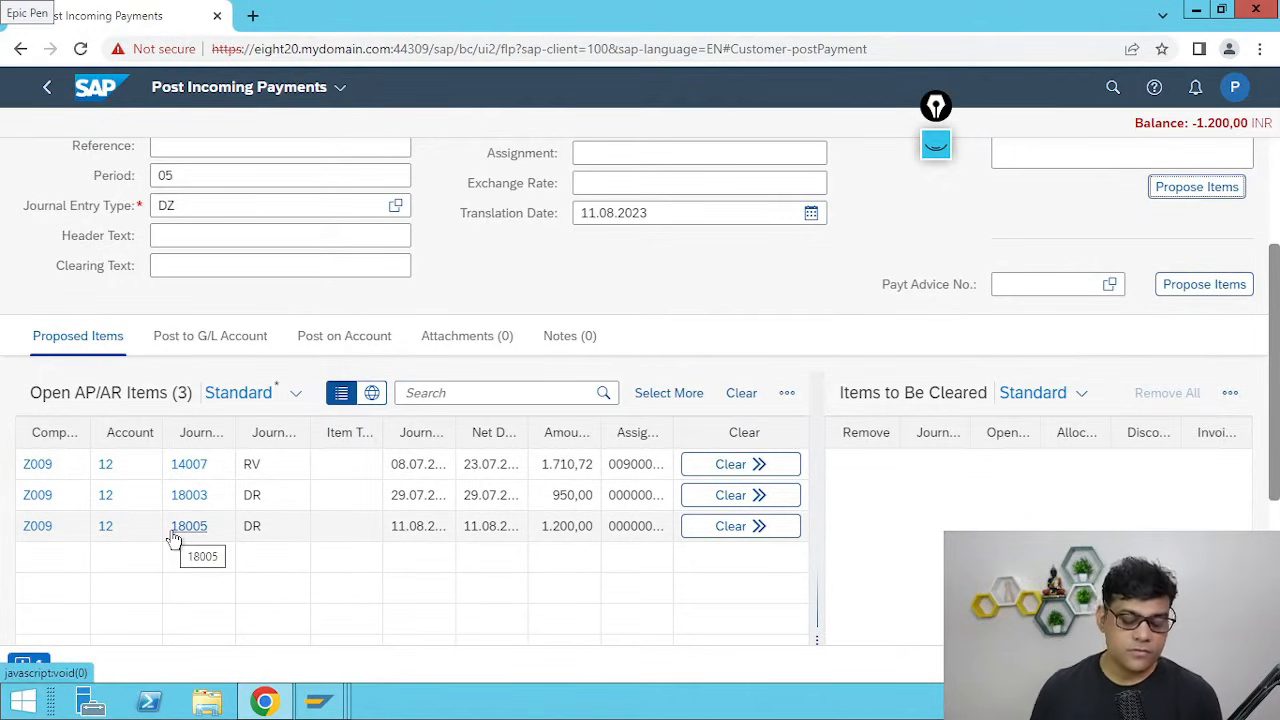
{"action": "left_click", "coordinate": [741, 526]}
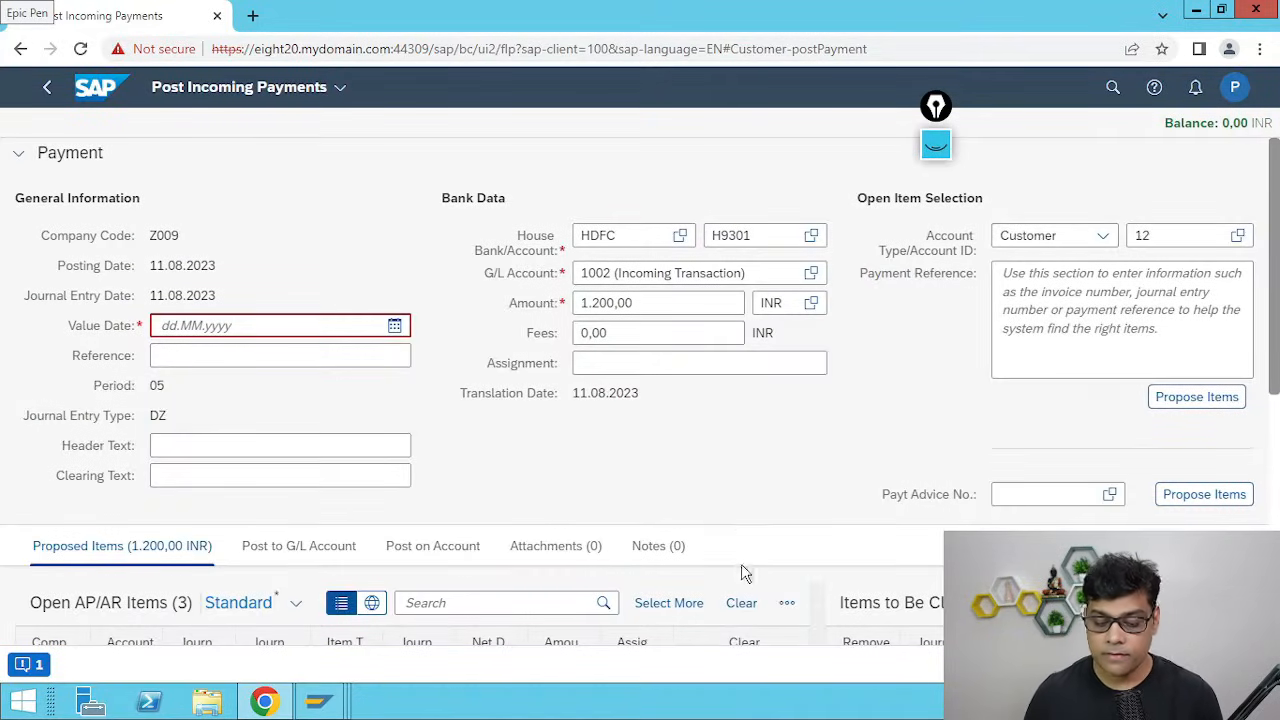
Set the value date to 11.08.2023 and post the incoming payment
{"action": "left_click", "coordinate": [394, 326]}
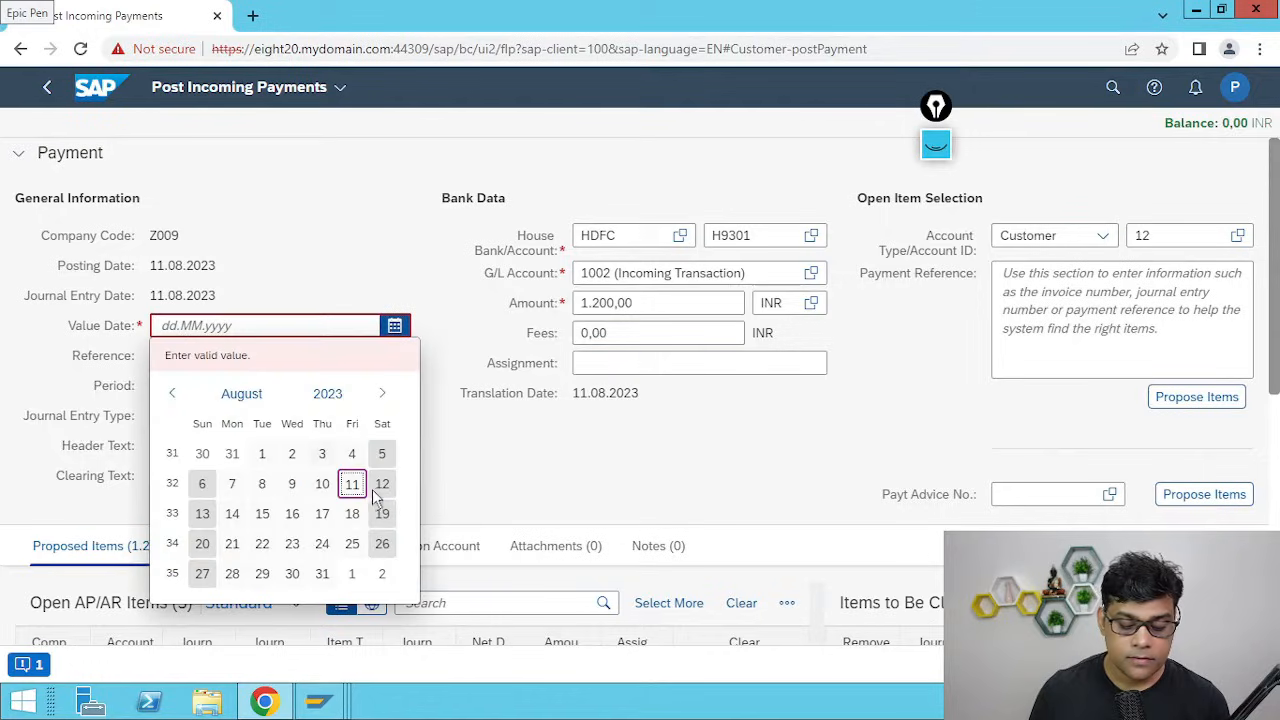
{"action": "left_click", "coordinate": [352, 484]}
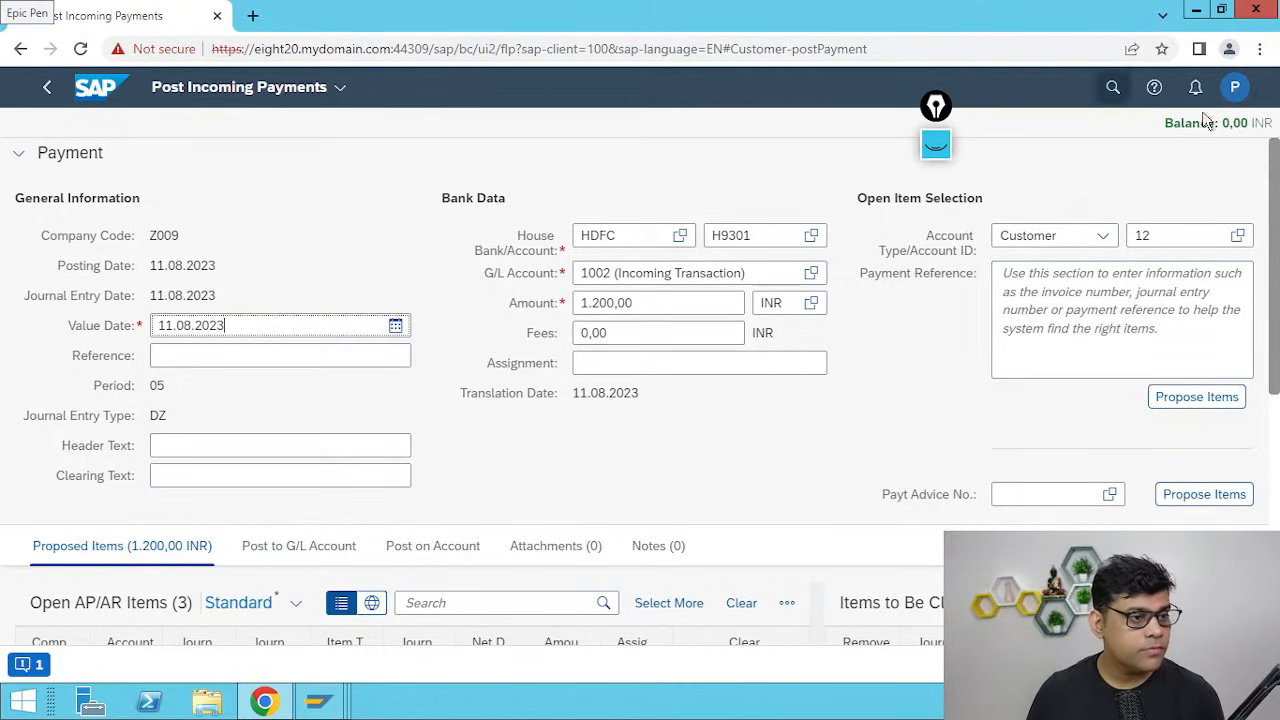
{"action": "left_click", "coordinate": [1084, 664]}
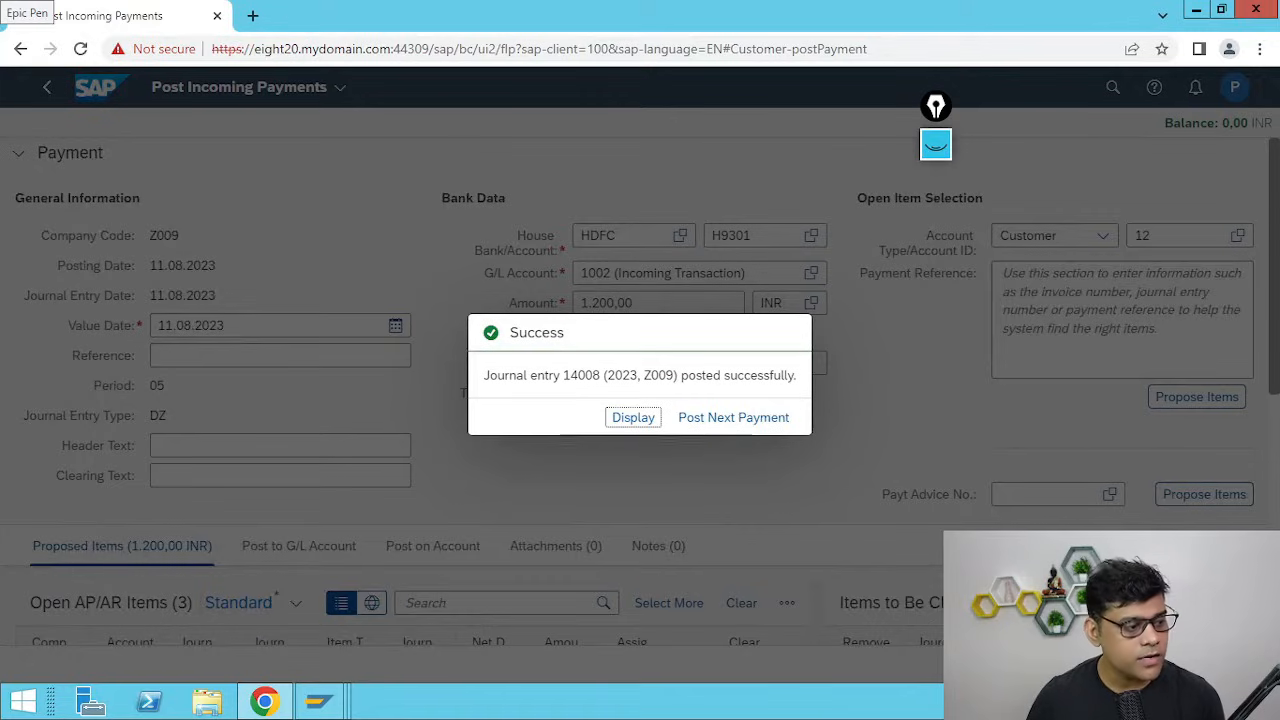
Switch to the Customer Line Item Display window in SAP GUI and refresh the list of open items
{"action": "mouse_move", "coordinate": [1278, 718]}
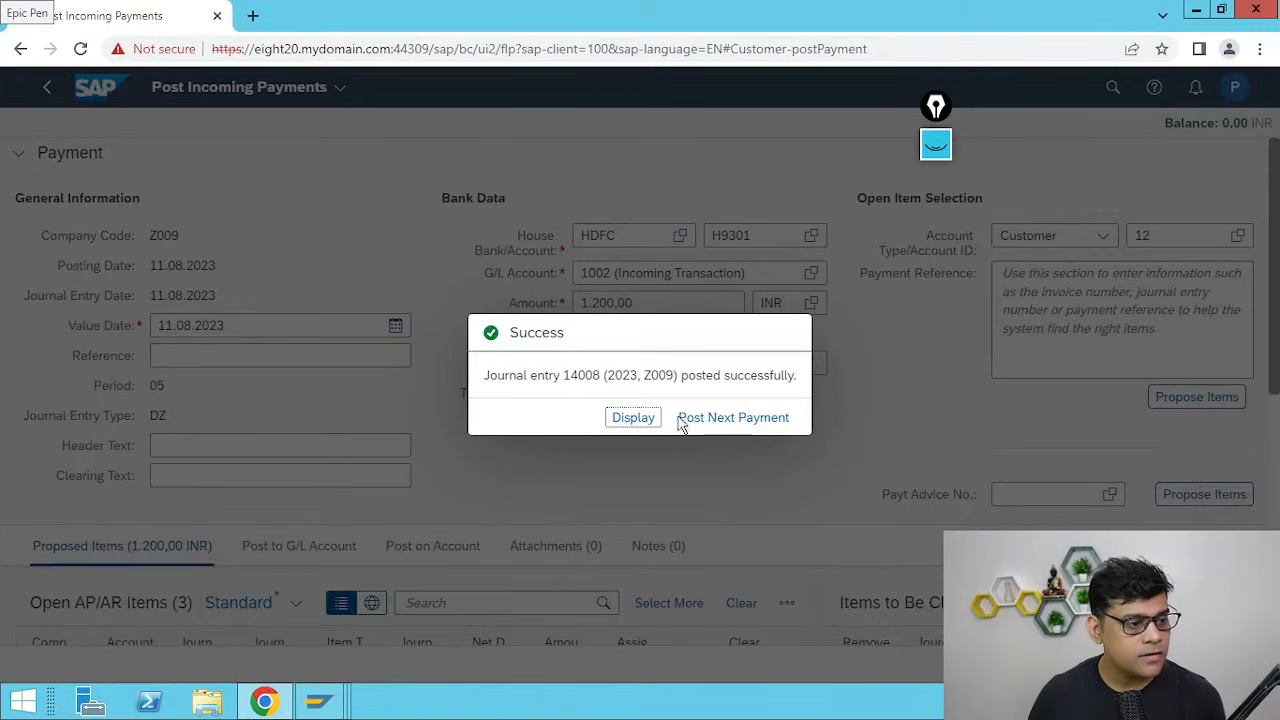
{"action": "mouse_move", "coordinate": [343, 712]}
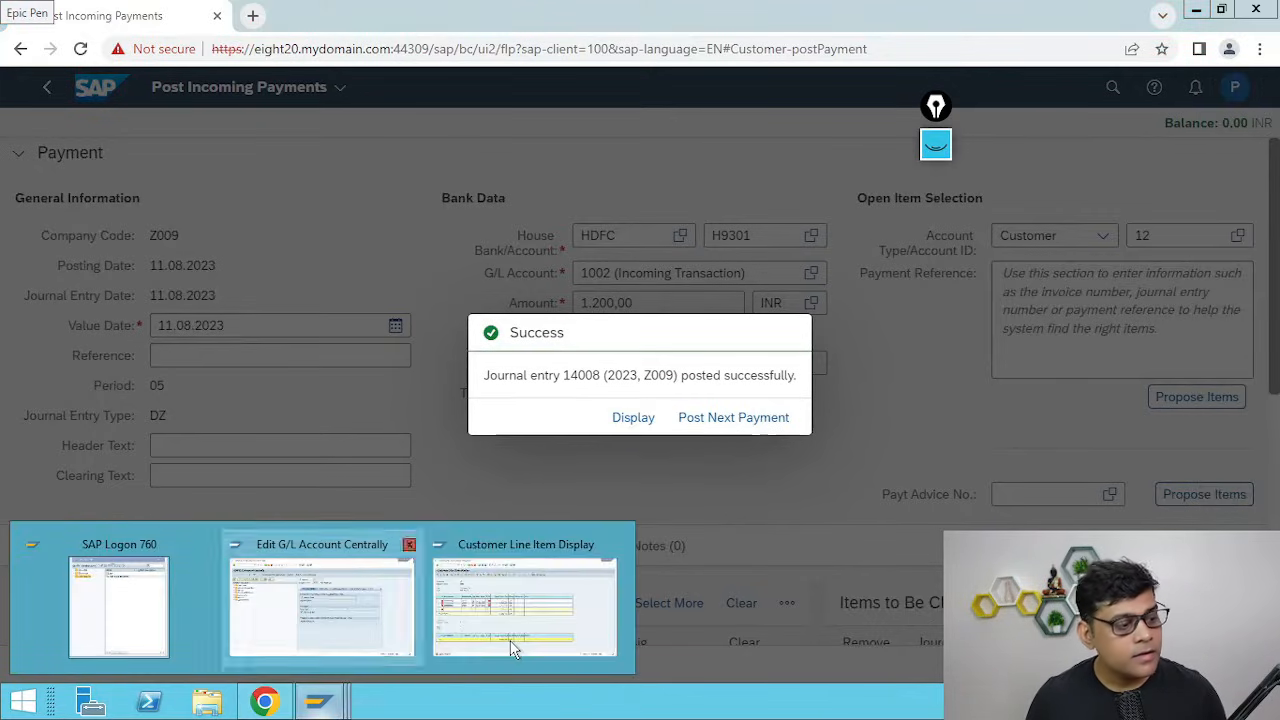
{"action": "left_click", "coordinate": [512, 650]}
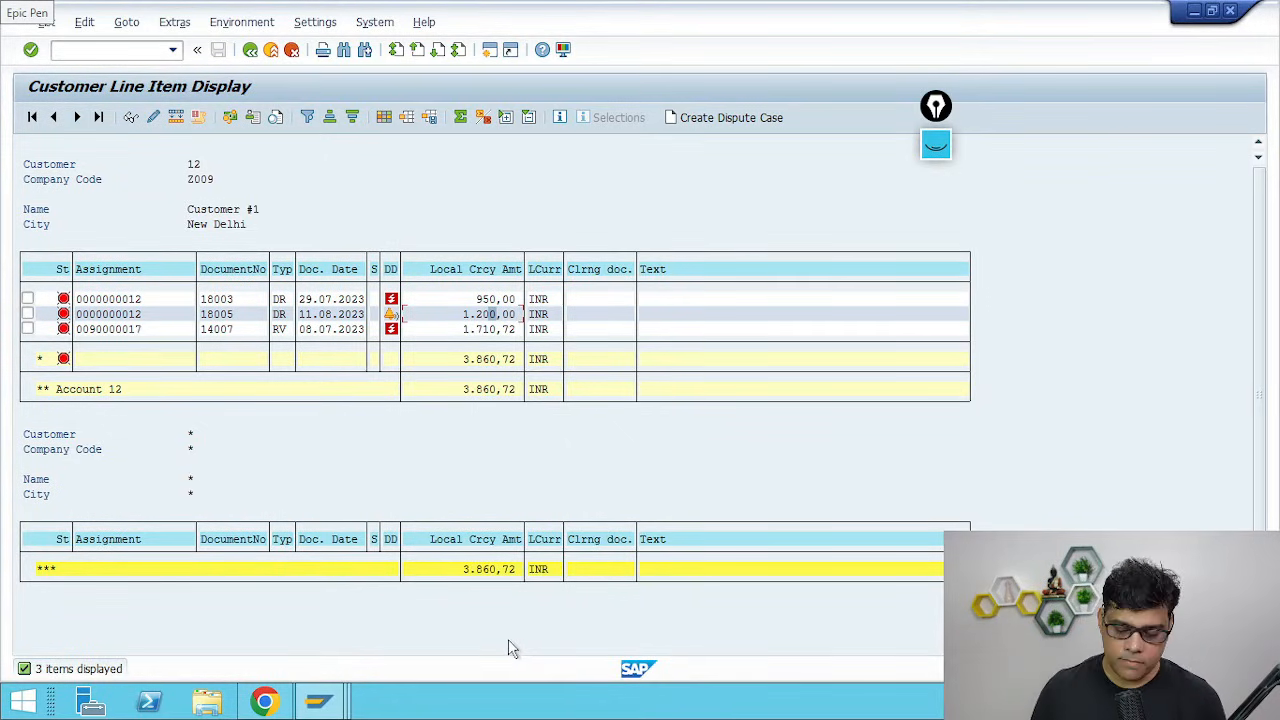
{"action": "left_click", "coordinate": [46, 21]}
{"action": "left_click", "coordinate": [74, 67]}
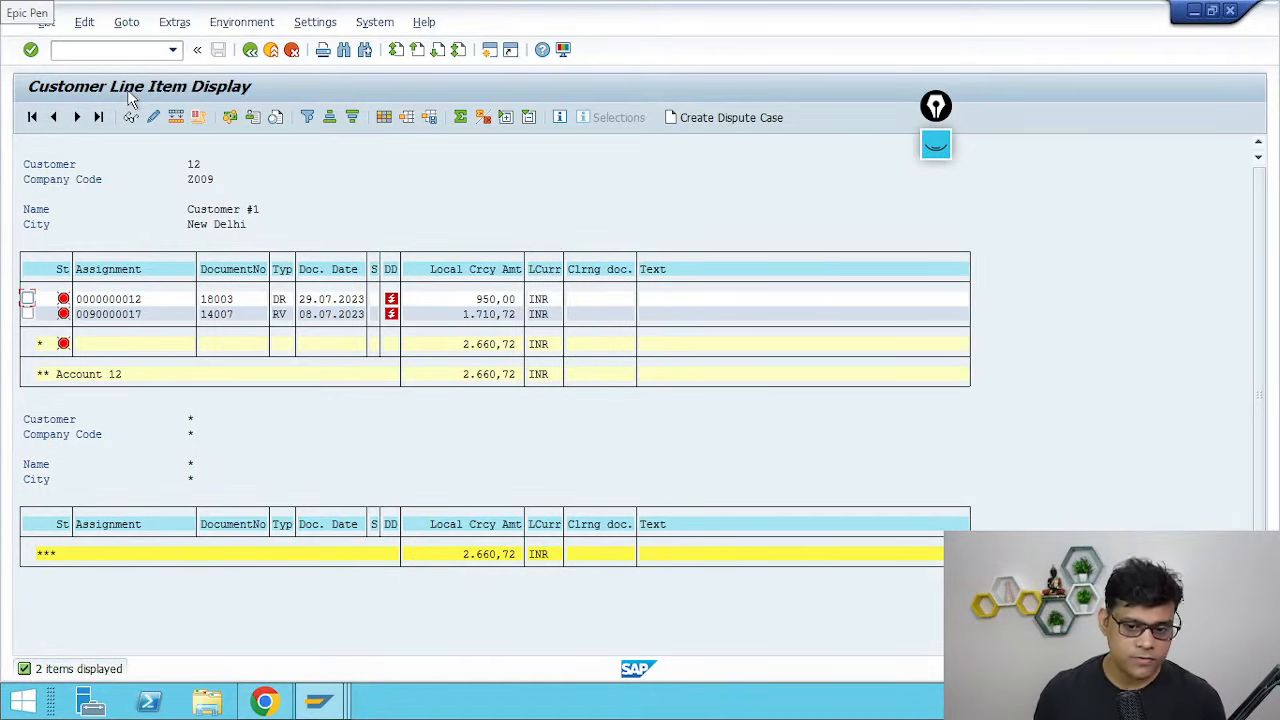
Return to the selection screen and list the customer's cleared items with clearing date 11.08.2023 to 11.08.2023
{"action": "left_click", "coordinate": [250, 49]}
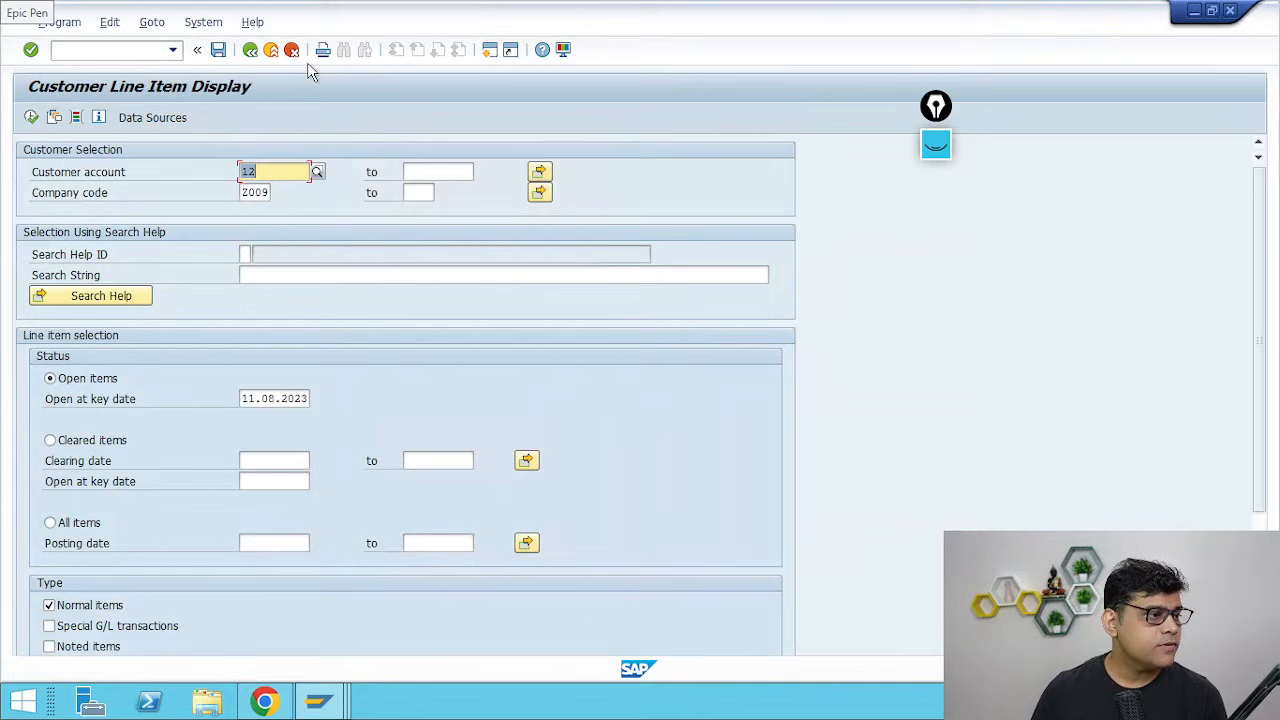
{"action": "left_click", "coordinate": [80, 441]}
{"action": "left_click", "coordinate": [245, 460]}
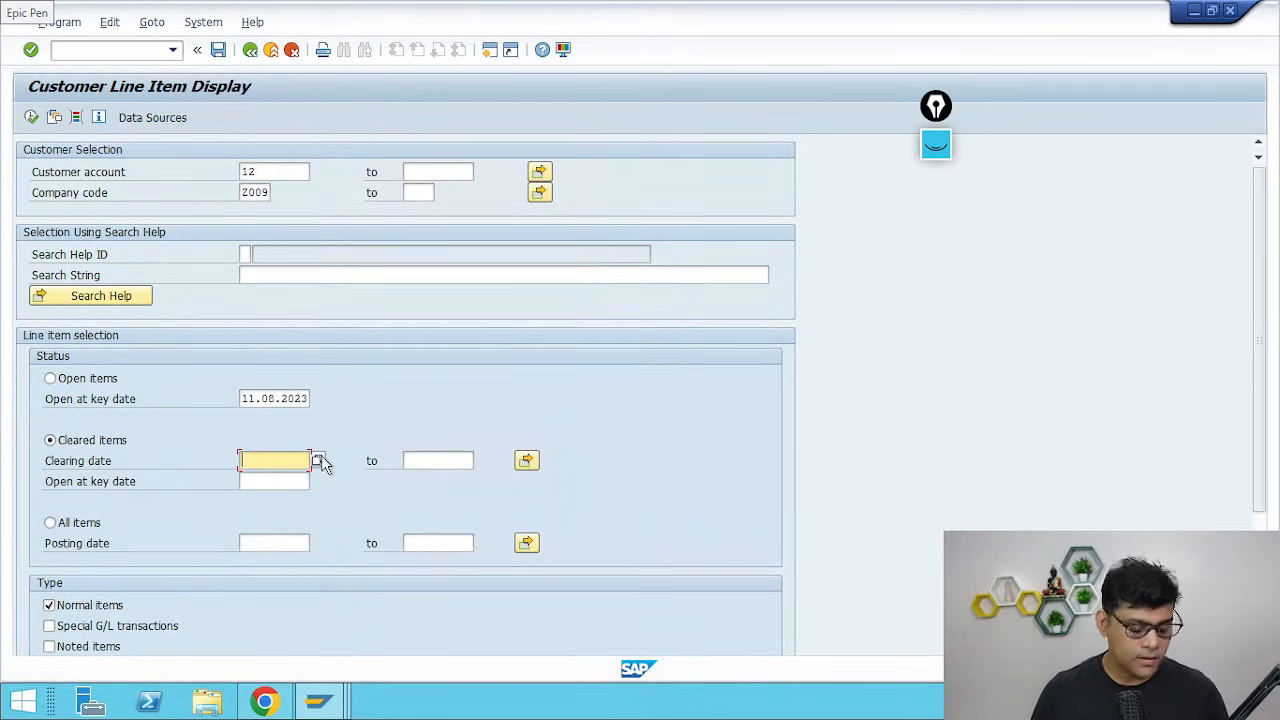
{"action": "key", "text": "F4"}
{"action": "key", "text": "Return"}
{"action": "key", "text": "ctrl+c"}
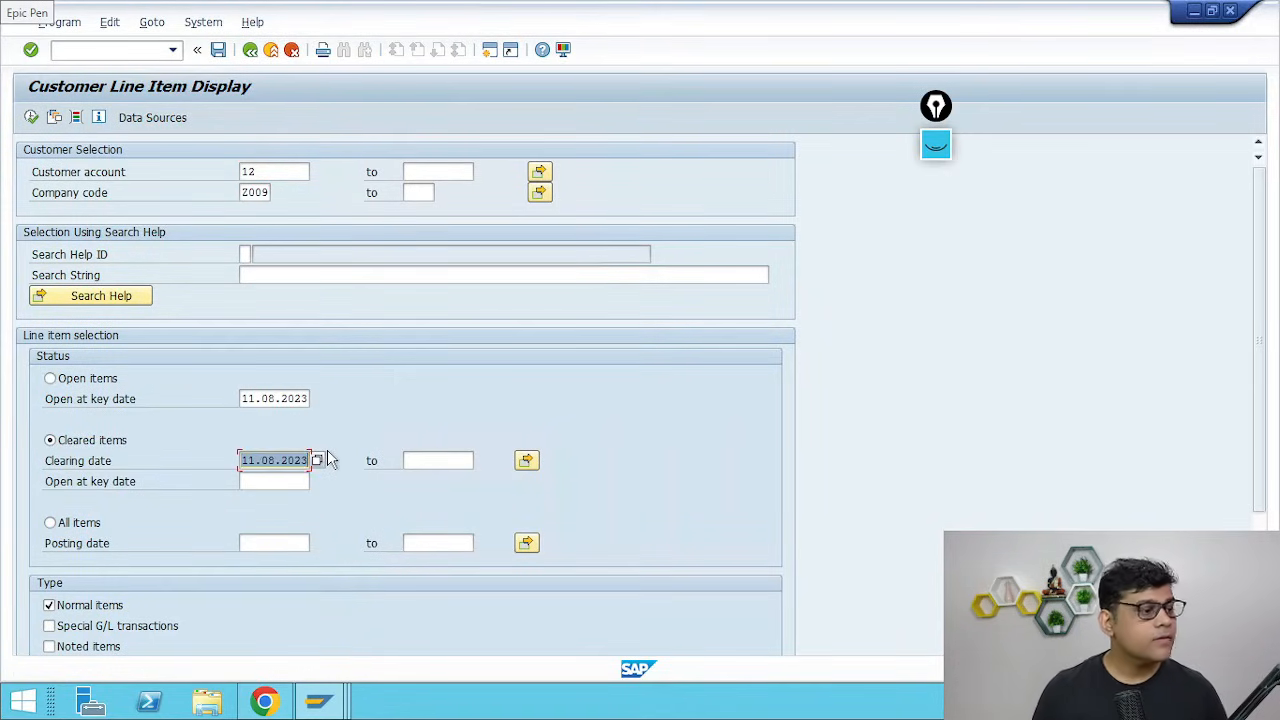
{"action": "key", "text": "Tab"}
{"action": "key", "text": "ctrl+v"}
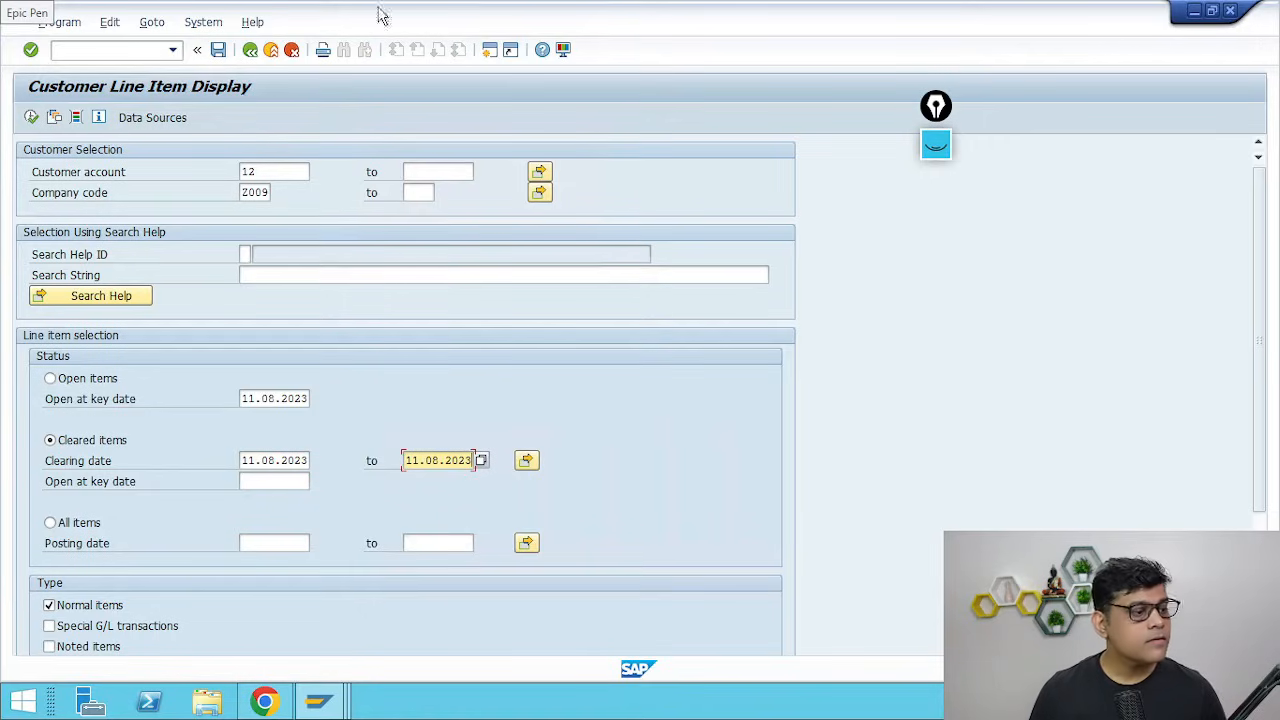
{"action": "left_click", "coordinate": [40, 118]}
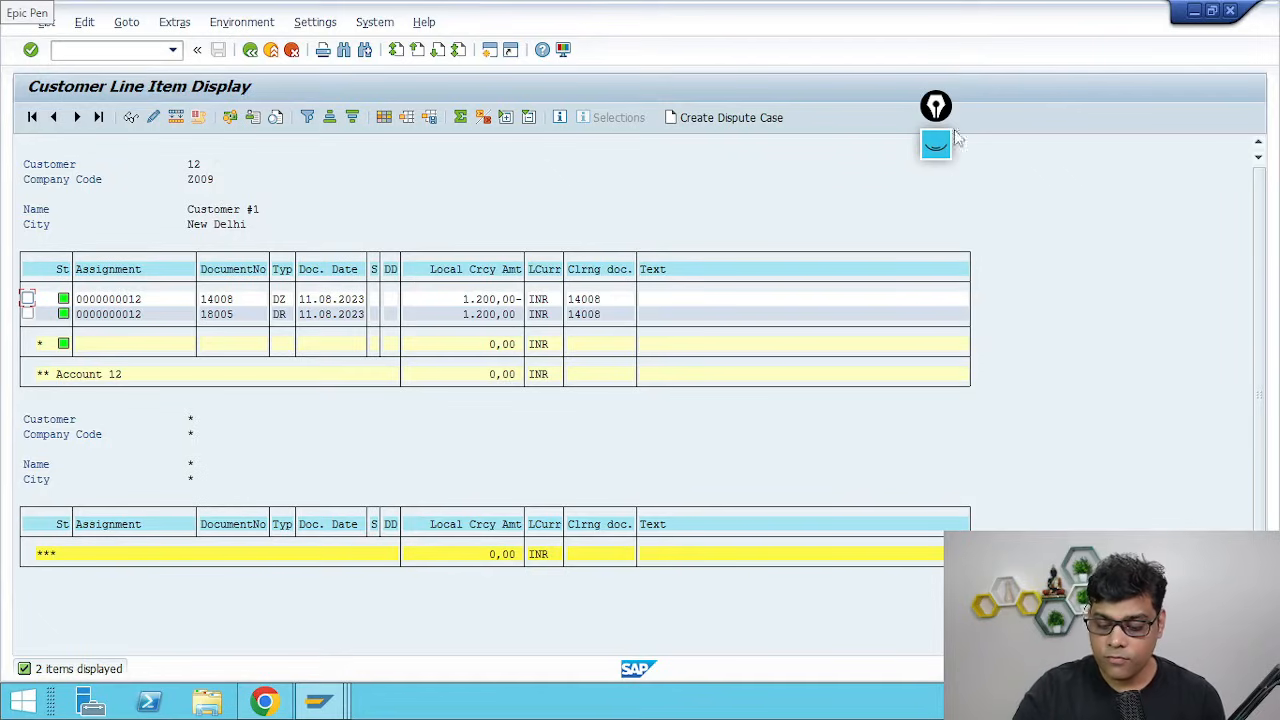
With the screen pen, circle the clearing document column, underline document 18005, and draw a tick mark at document 14008
{"action": "mouse_move", "coordinate": [936, 148]}
{"action": "left_click", "coordinate": [935, 201]}
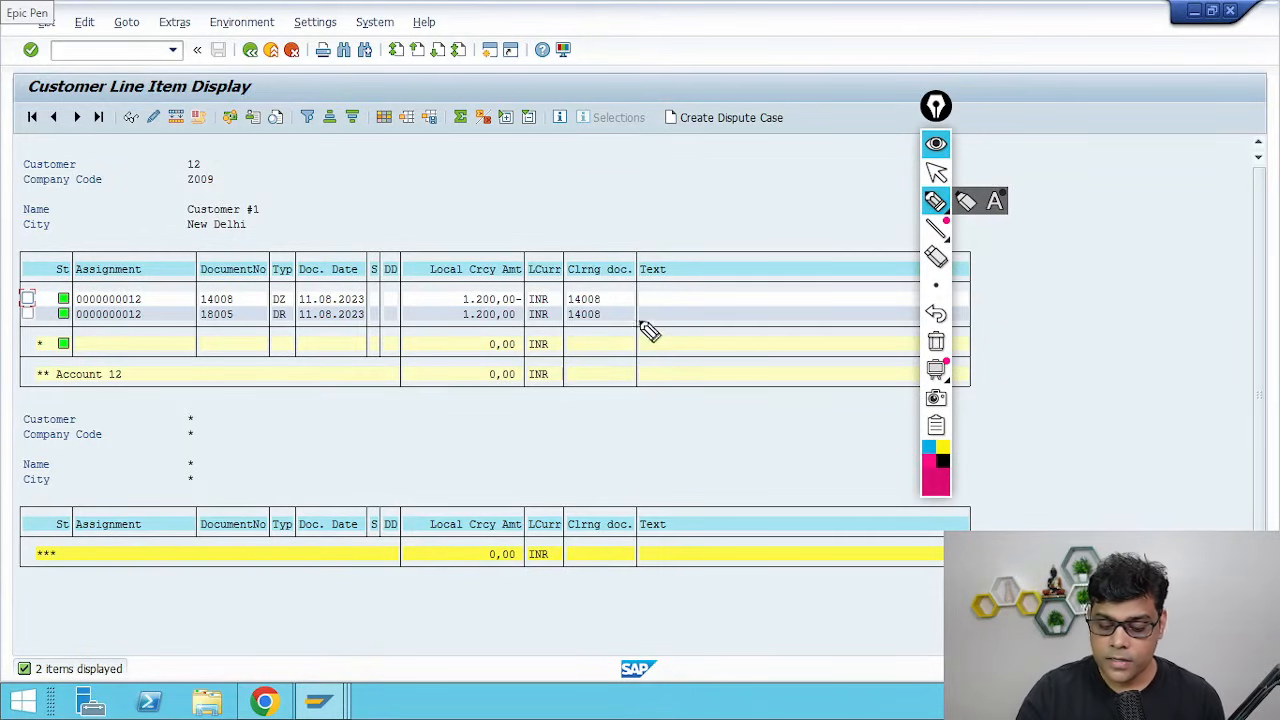
{"action": "mouse_move", "coordinate": [641, 323]}
{"action": "left_mouse_down"}
{"action": "mouse_move", "coordinate": [548, 285]}
{"action": "mouse_move", "coordinate": [621, 327]}
{"action": "left_mouse_up"}
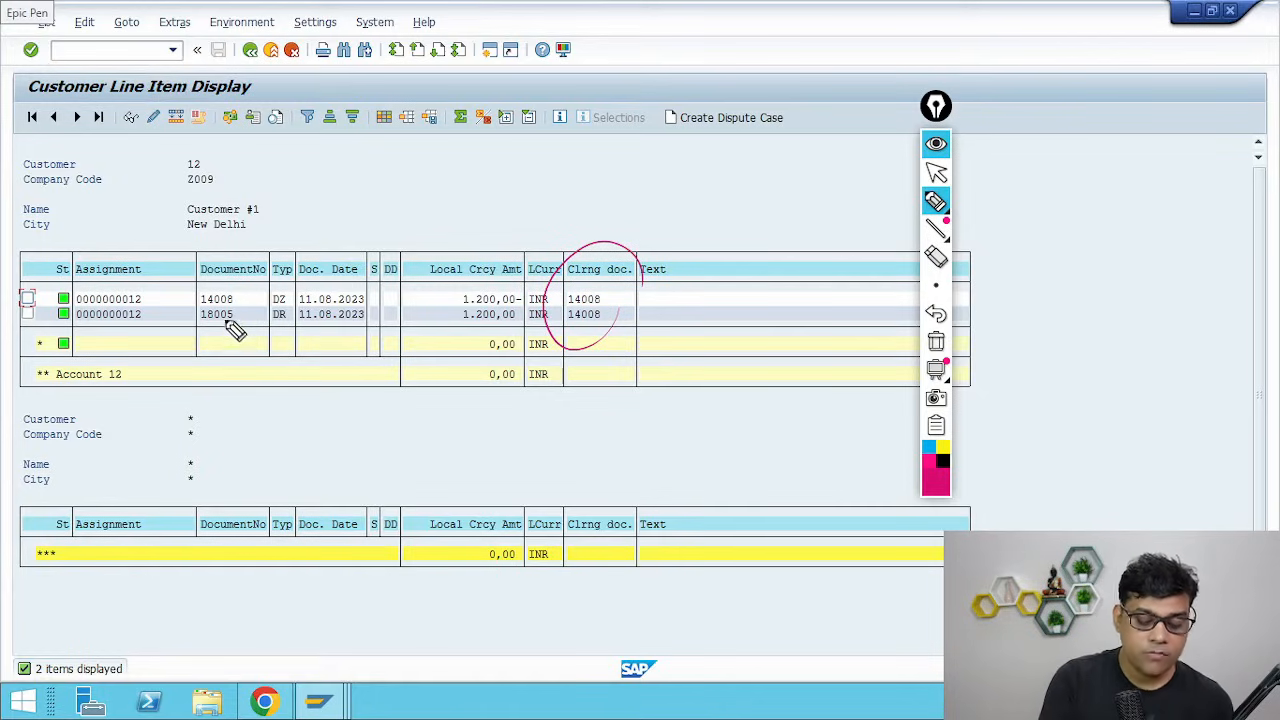
{"action": "left_click_drag", "start_coordinate": [227, 330], "coordinate": [247, 322]}
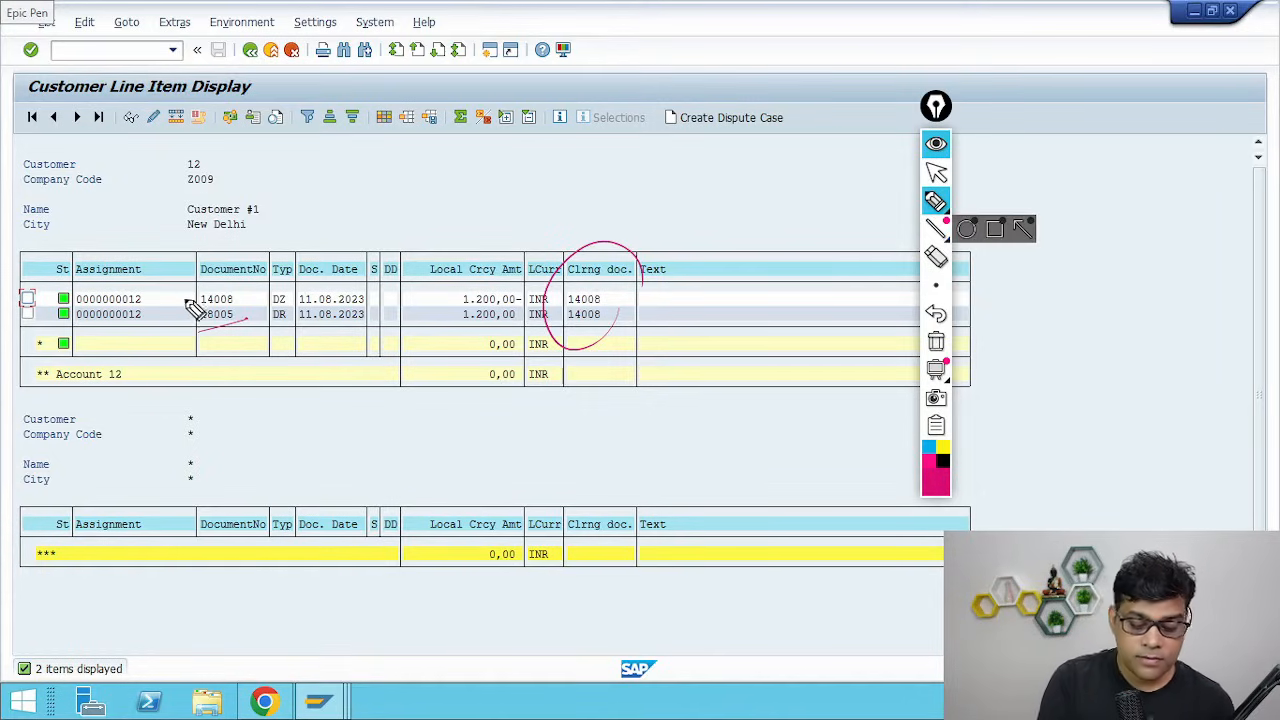
{"action": "mouse_move", "coordinate": [173, 298]}
{"action": "left_mouse_down"}
{"action": "mouse_move", "coordinate": [252, 266]}
{"action": "mouse_move", "coordinate": [252, 254]}
{"action": "left_mouse_up"}
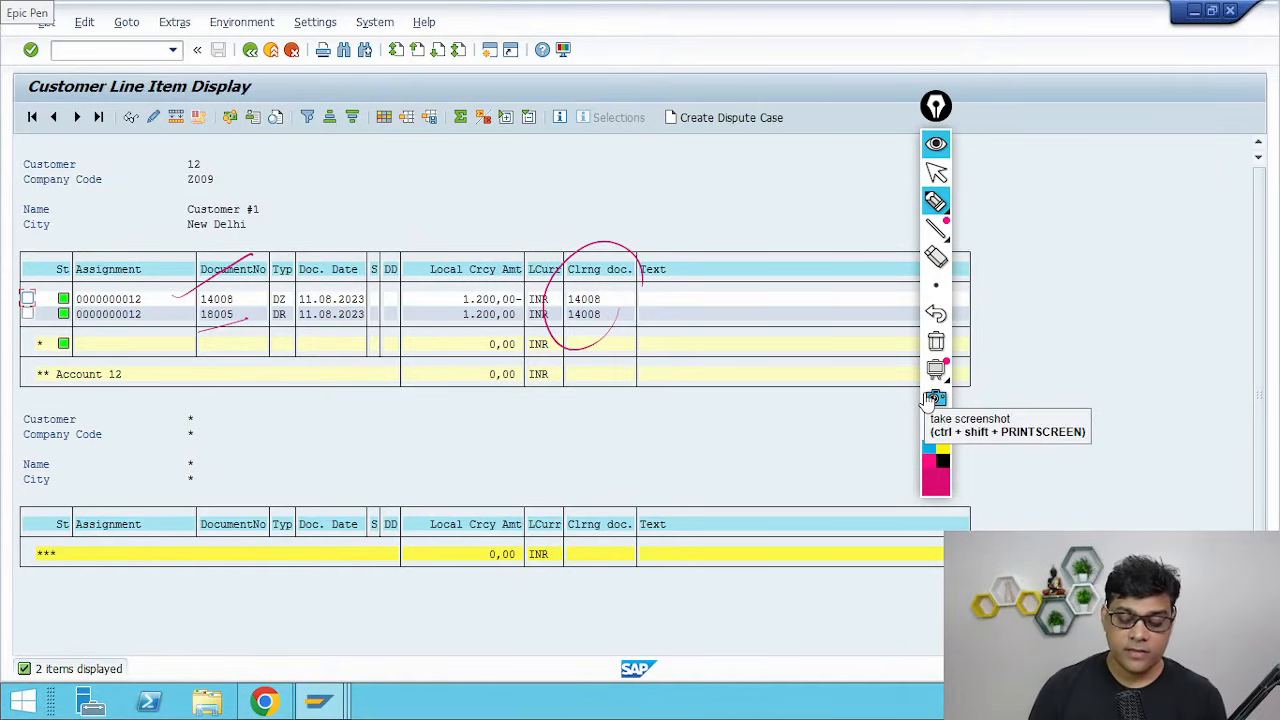
With the screen pen, draw an arrow from the clearing documents, write the table names BSID, BSAD and ACDOCA, and erase all annotations
{"action": "mouse_move", "coordinate": [598, 333]}
{"action": "left_mouse_down"}
{"action": "mouse_move", "coordinate": [648, 368]}
{"action": "mouse_move", "coordinate": [703, 371]}
{"action": "mouse_move", "coordinate": [755, 362]}
{"action": "mouse_move", "coordinate": [766, 343]}
{"action": "mouse_move", "coordinate": [750, 332]}
{"action": "mouse_move", "coordinate": [799, 380]}
{"action": "mouse_move", "coordinate": [771, 423]}
{"action": "mouse_move", "coordinate": [820, 408]}
{"action": "mouse_move", "coordinate": [808, 425]}
{"action": "left_mouse_up"}
{"action": "left_click_drag", "start_coordinate": [636, 390], "coordinate": [666, 495]}
{"action": "left_click_drag", "start_coordinate": [502, 485], "coordinate": [529, 484]}
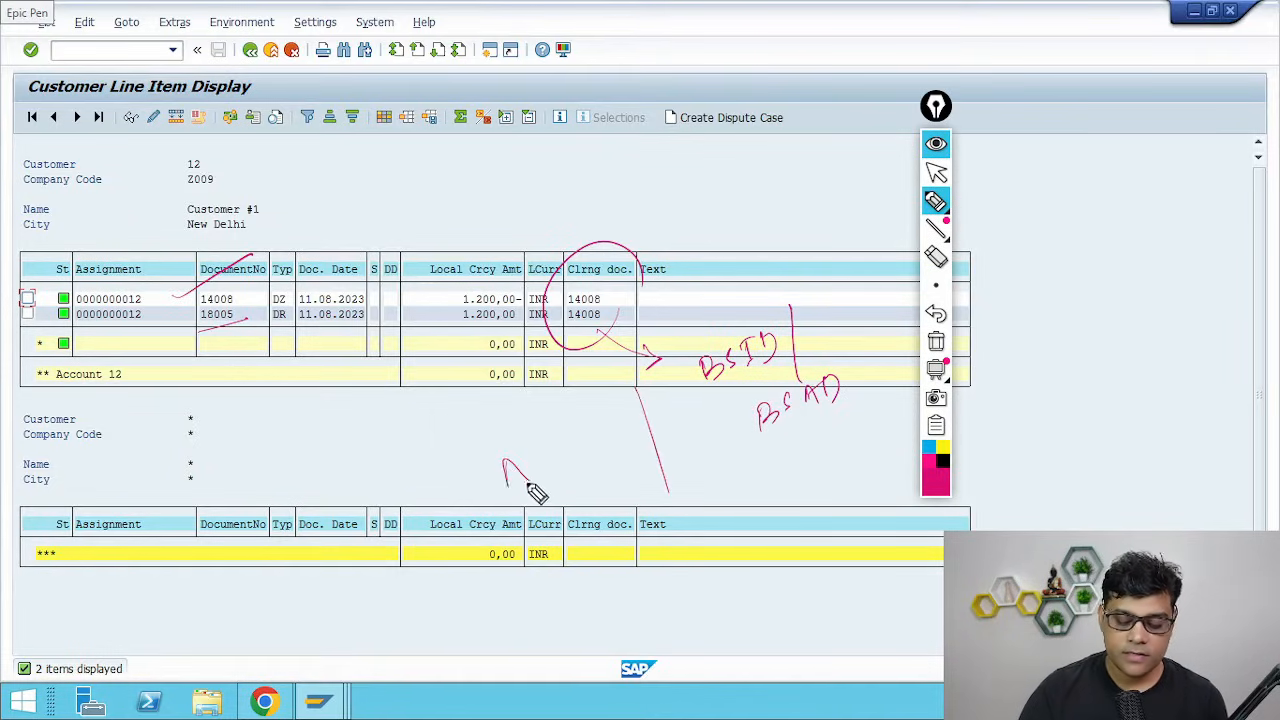
{"action": "mouse_move", "coordinate": [552, 440]}
{"action": "left_mouse_down"}
{"action": "mouse_move", "coordinate": [566, 449]}
{"action": "mouse_move", "coordinate": [652, 383]}
{"action": "left_mouse_up"}
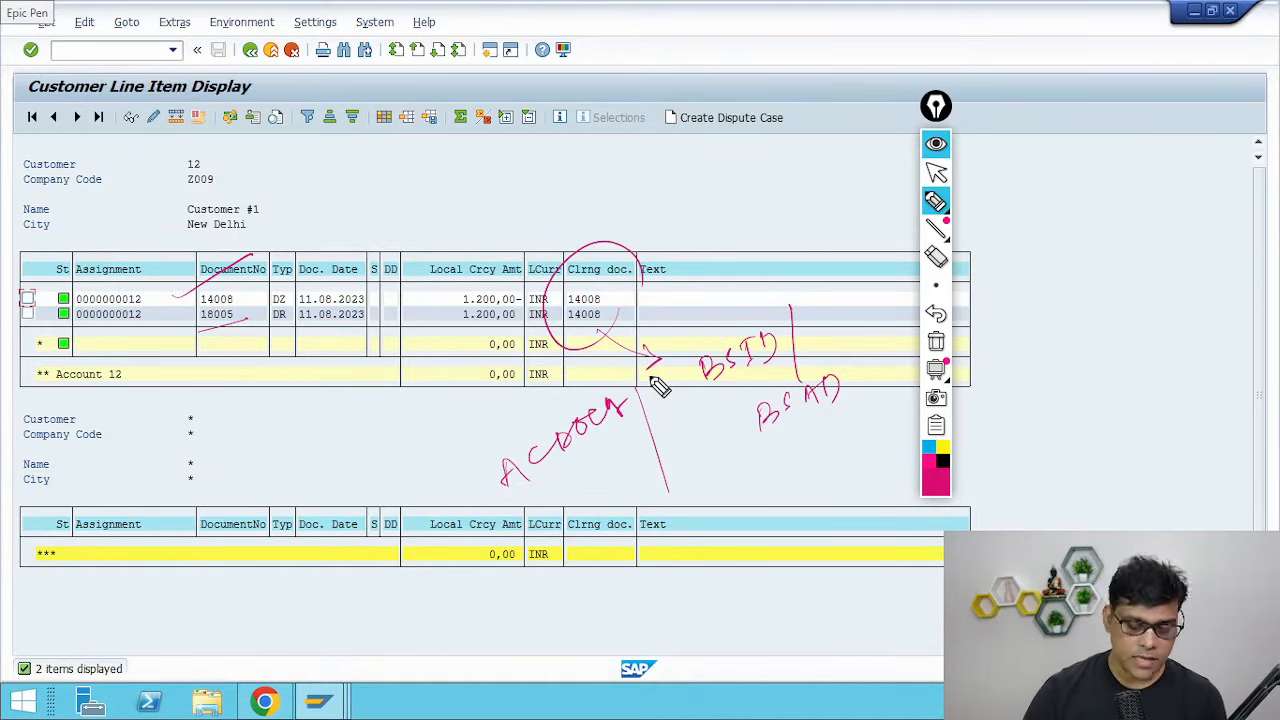
{"action": "left_click", "coordinate": [938, 345]}
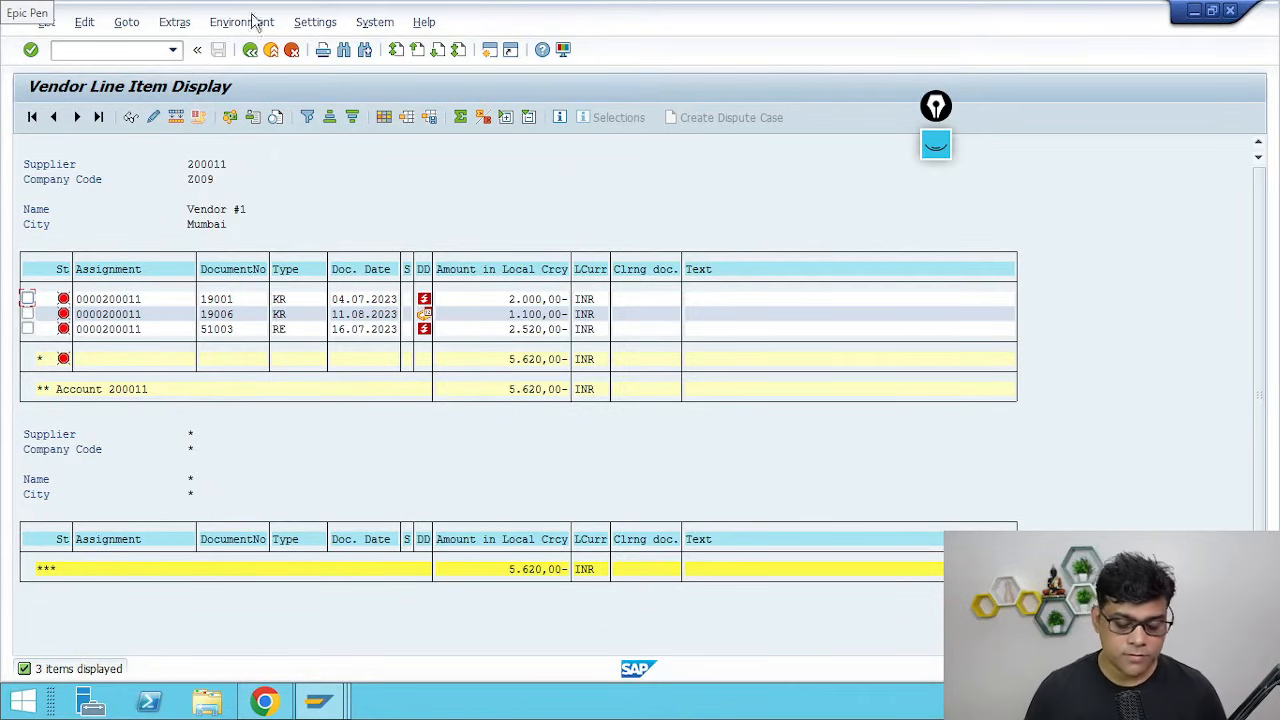
Switch to the SAP Fiori launchpad in Chrome, search for "post outgoing payment" and open the Post Outgoing Payments app
{"action": "left_click", "coordinate": [263, 698]}
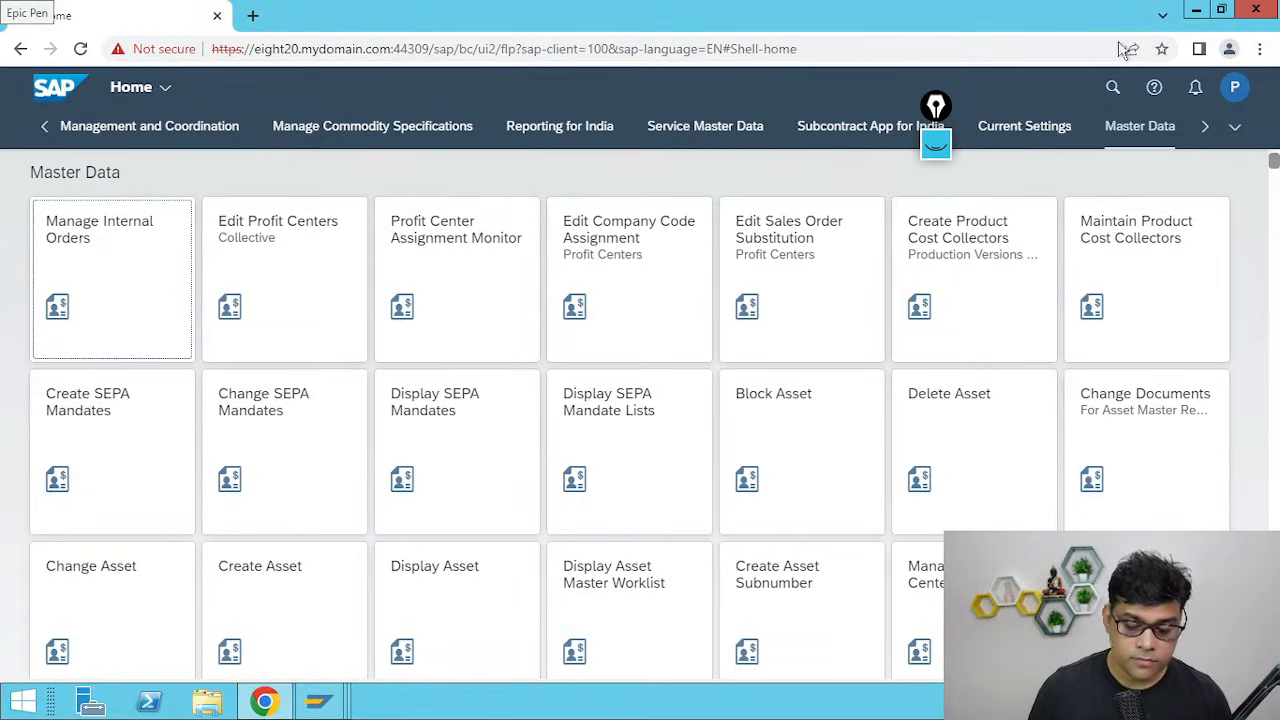
{"action": "left_click", "coordinate": [1112, 88]}
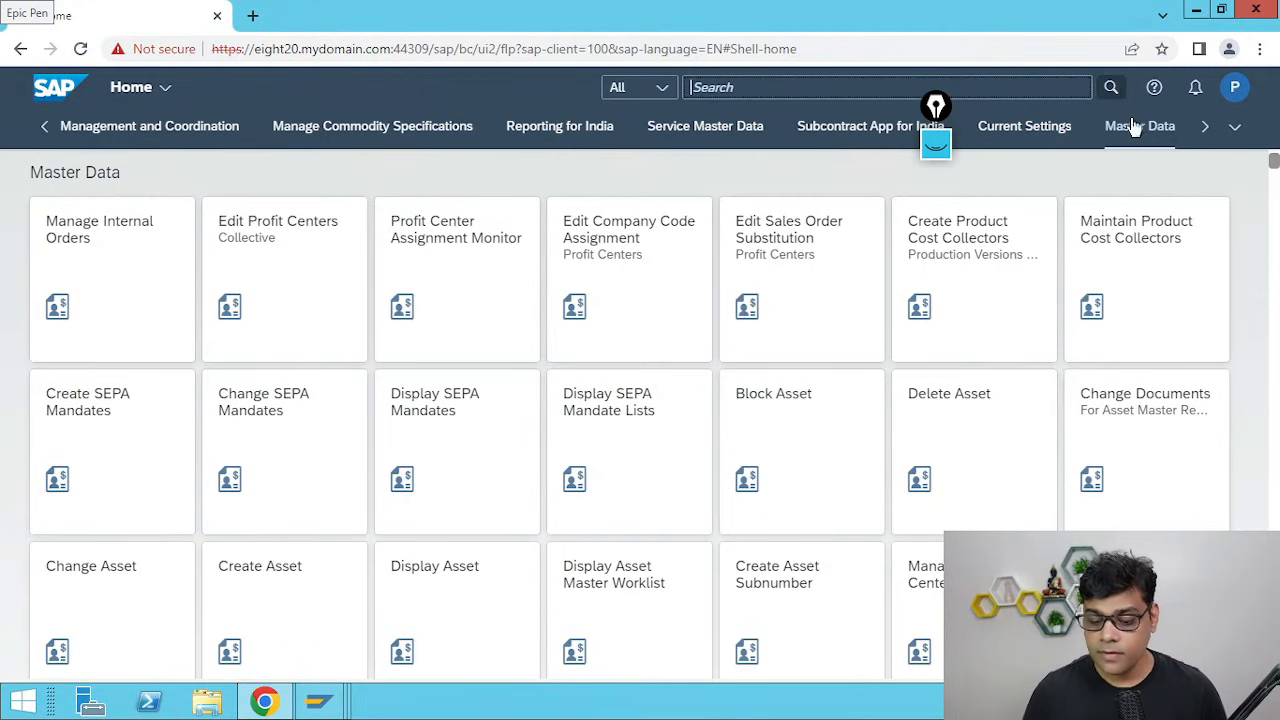
{"action": "type", "text": "post"}
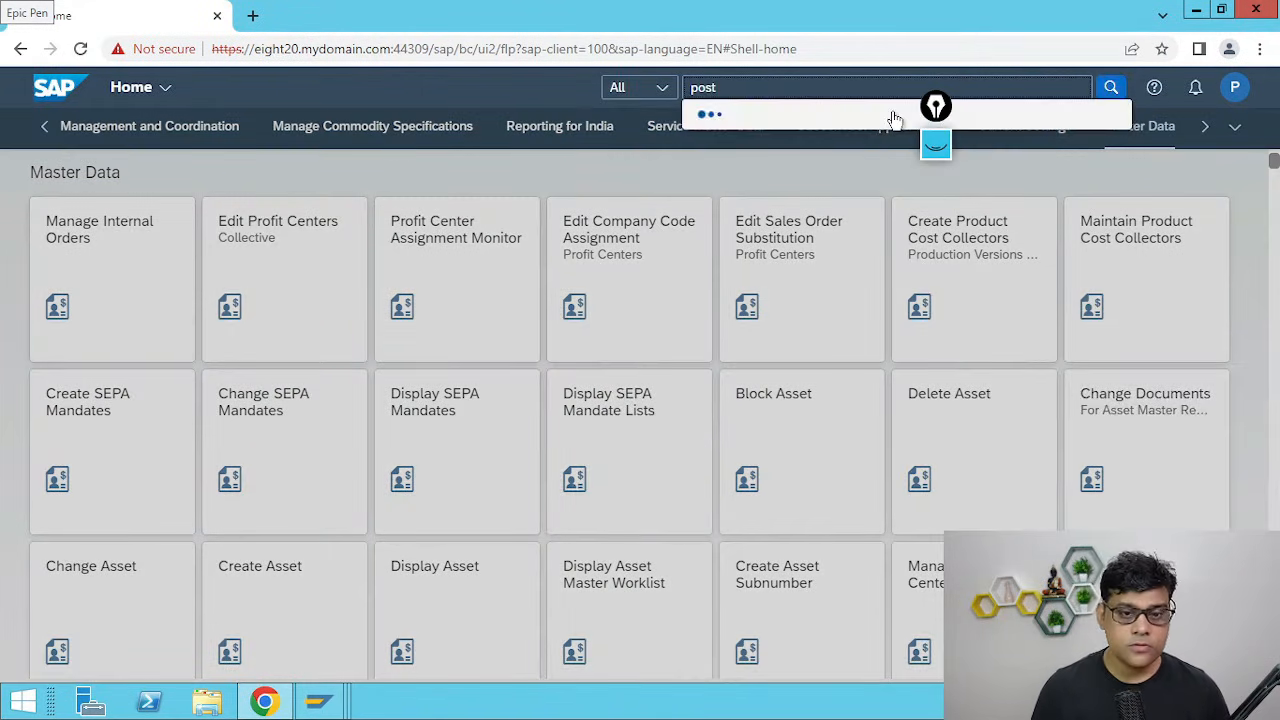
{"action": "type", "text": " outgoing"}
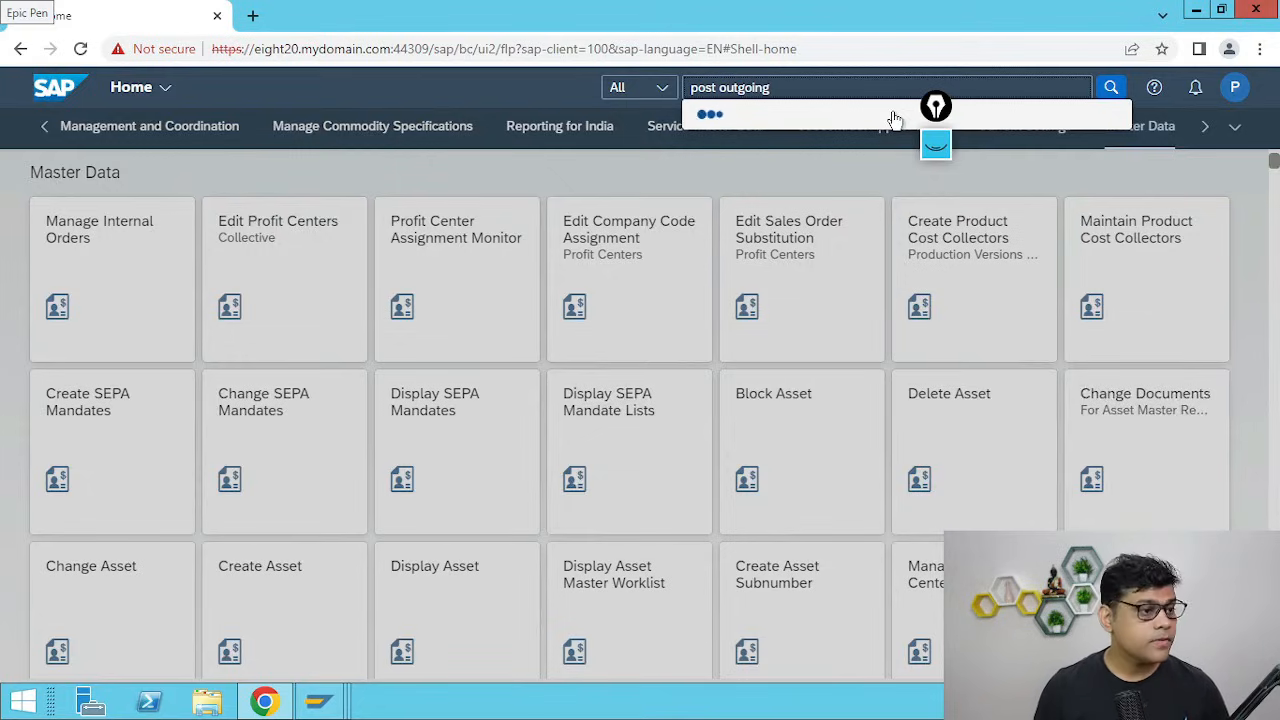
{"action": "type", "text": " payment"}
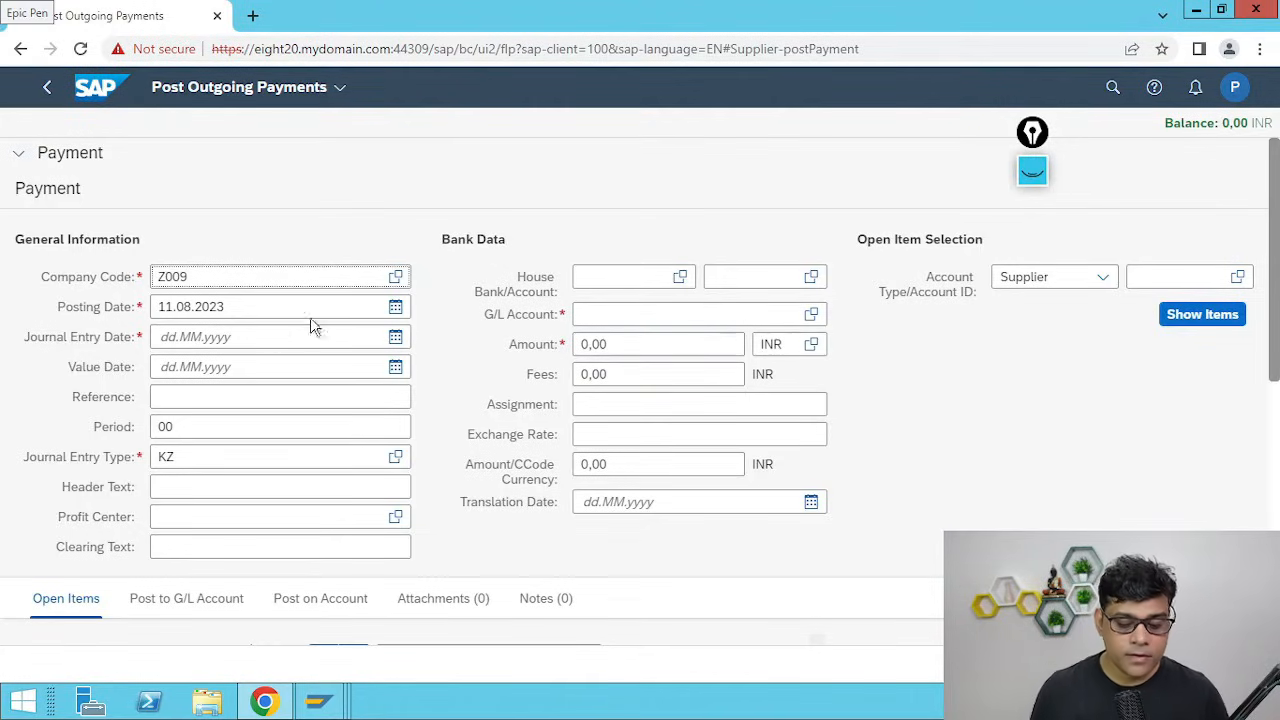
Set both the journal entry date and the value date of the outgoing payment to 11.08.2023
{"action": "left_click", "coordinate": [396, 337]}
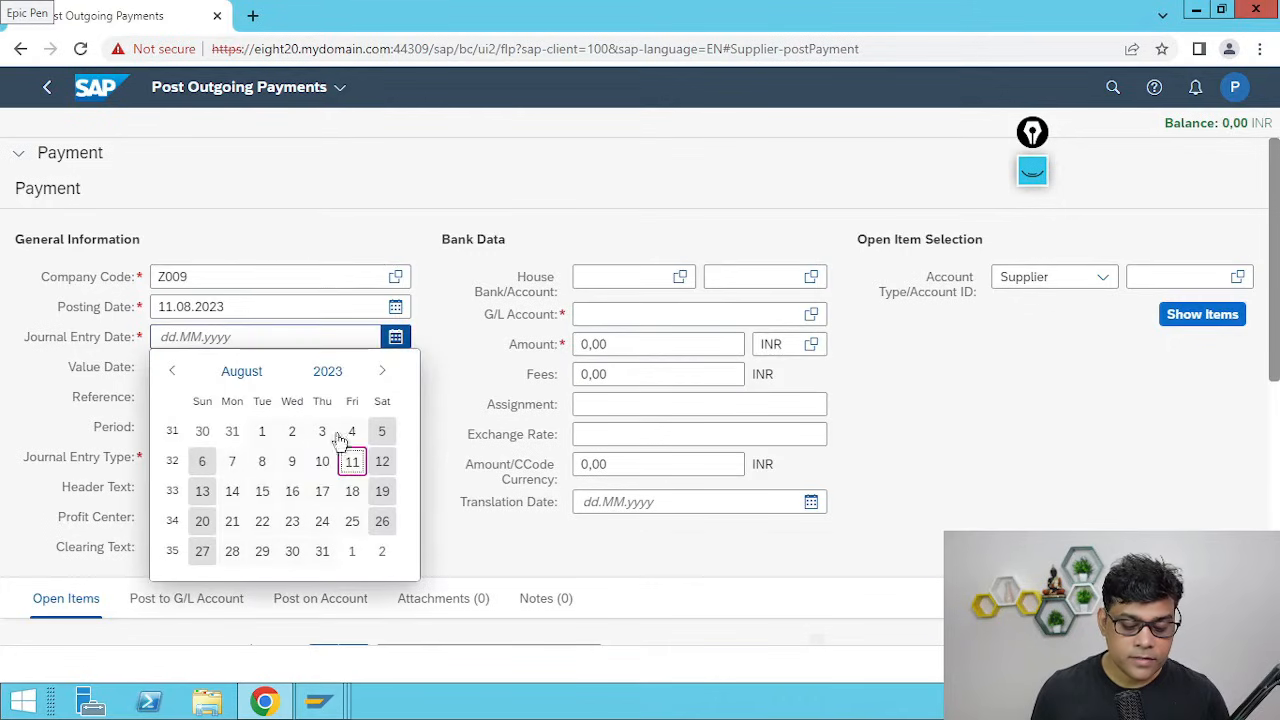
{"action": "left_click", "coordinate": [350, 464]}
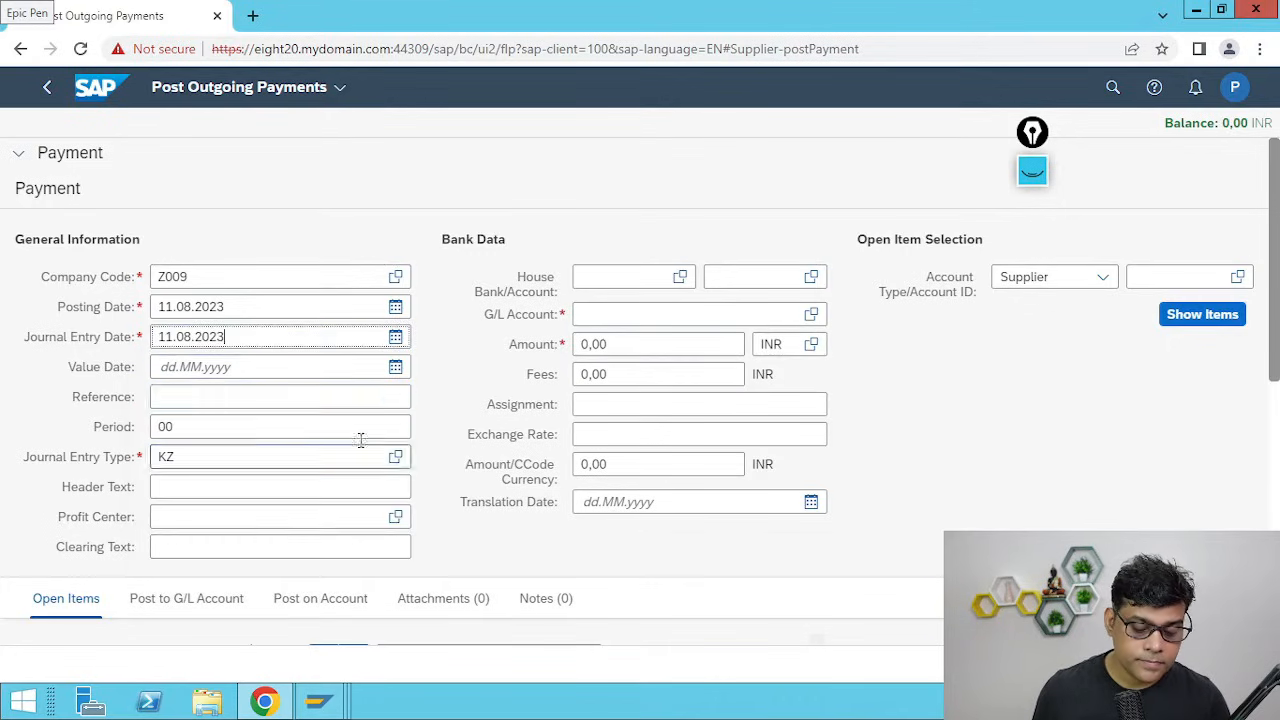
{"action": "left_click", "coordinate": [404, 368]}
{"action": "left_click", "coordinate": [352, 491]}
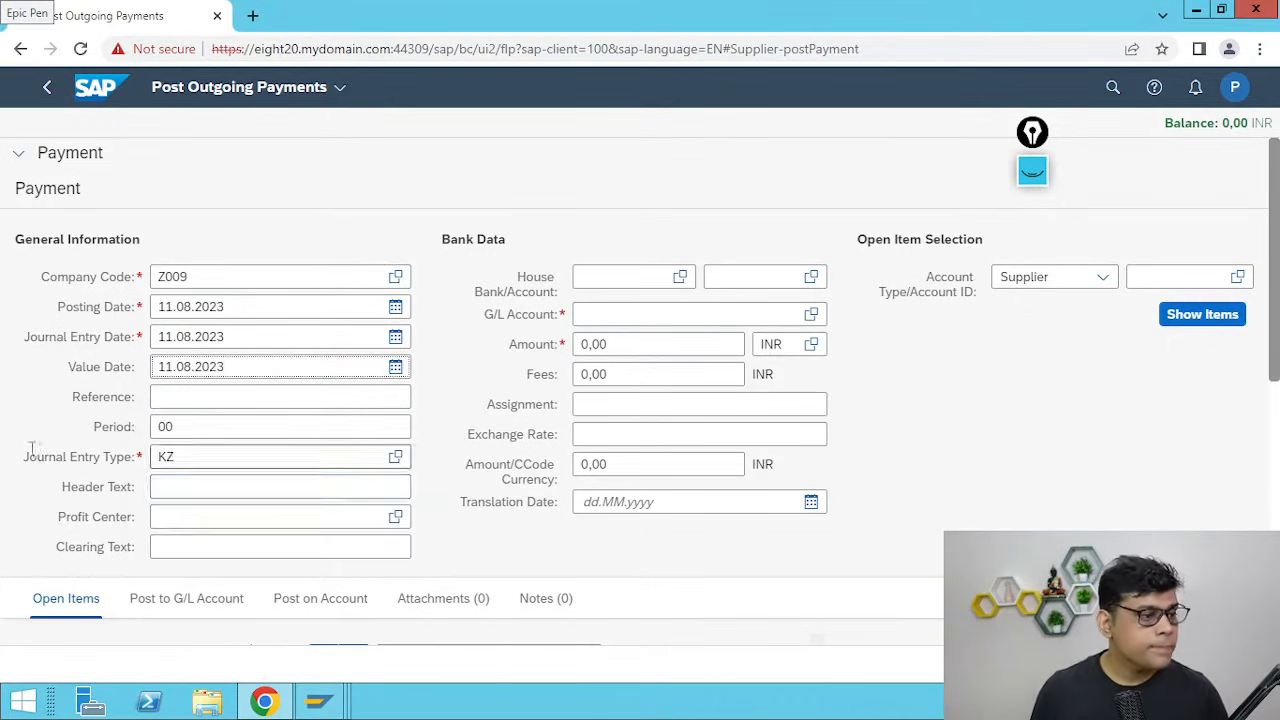
Set the house bank to HDFC with its bank account, and choose G/L account 1003 (Outgoing Transaction)
{"action": "left_click", "coordinate": [680, 276]}
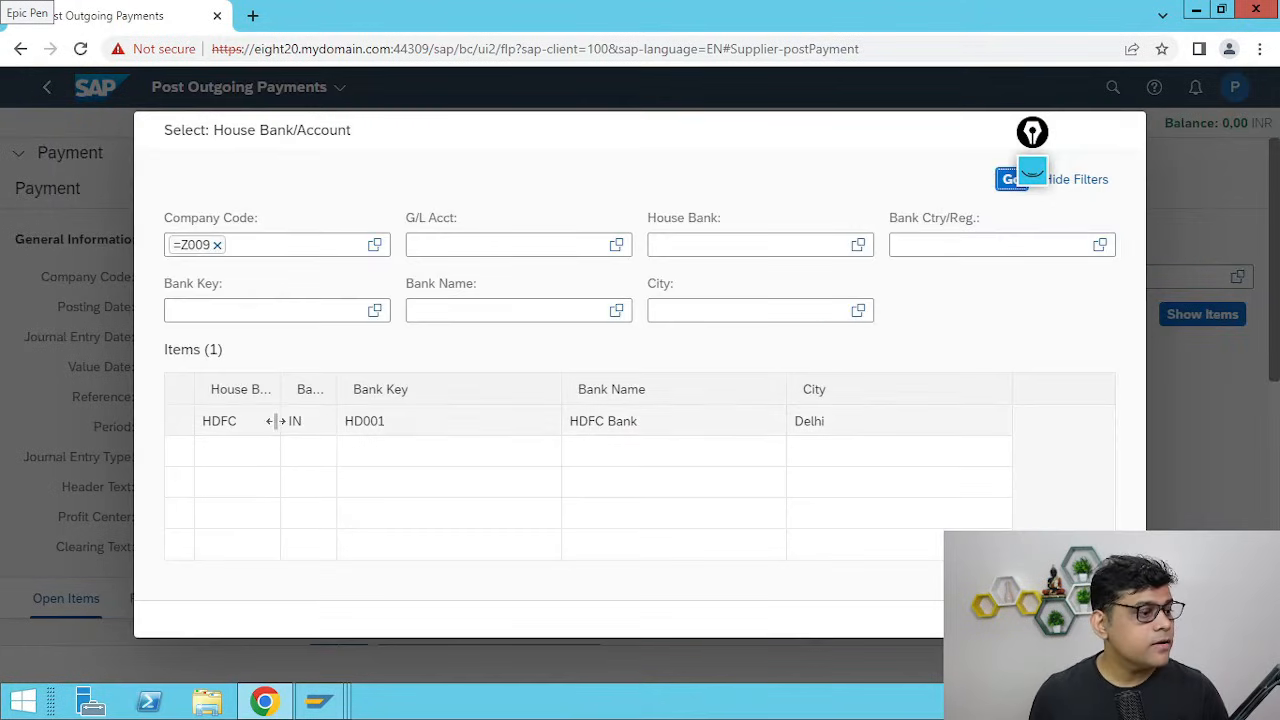
{"action": "left_click", "coordinate": [245, 428]}
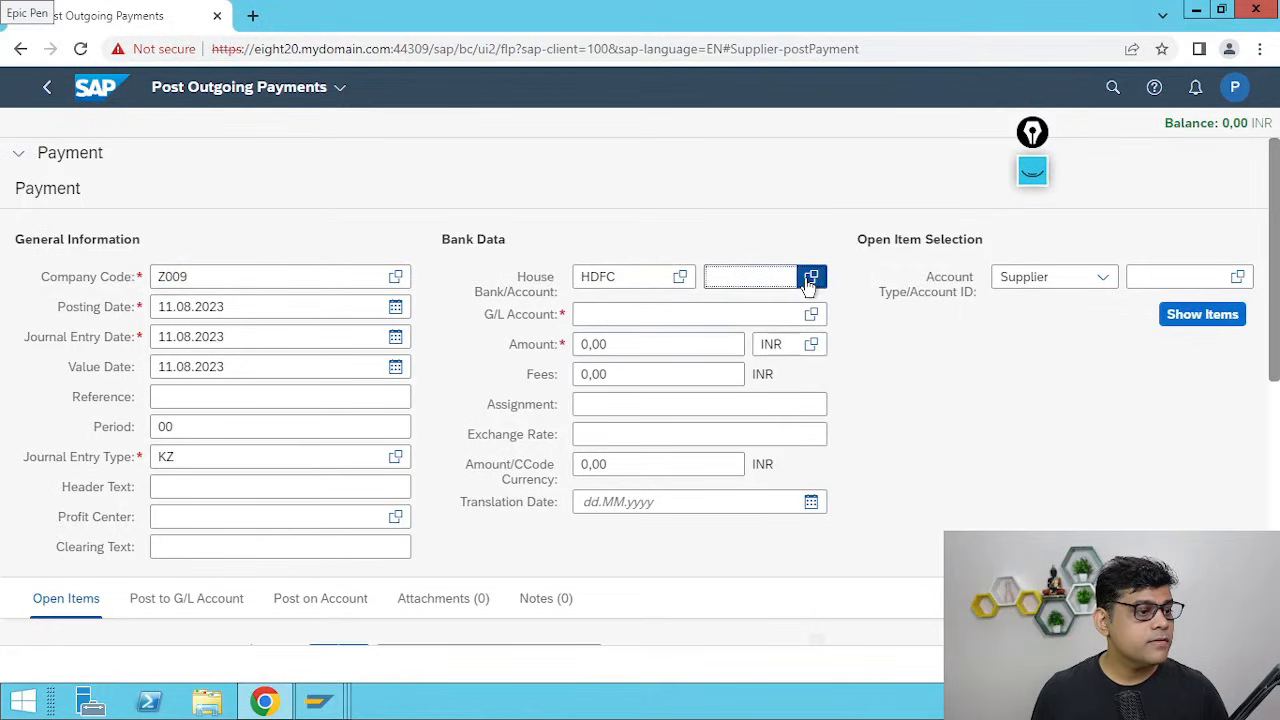
{"action": "left_click", "coordinate": [813, 277]}
{"action": "left_click", "coordinate": [311, 421]}
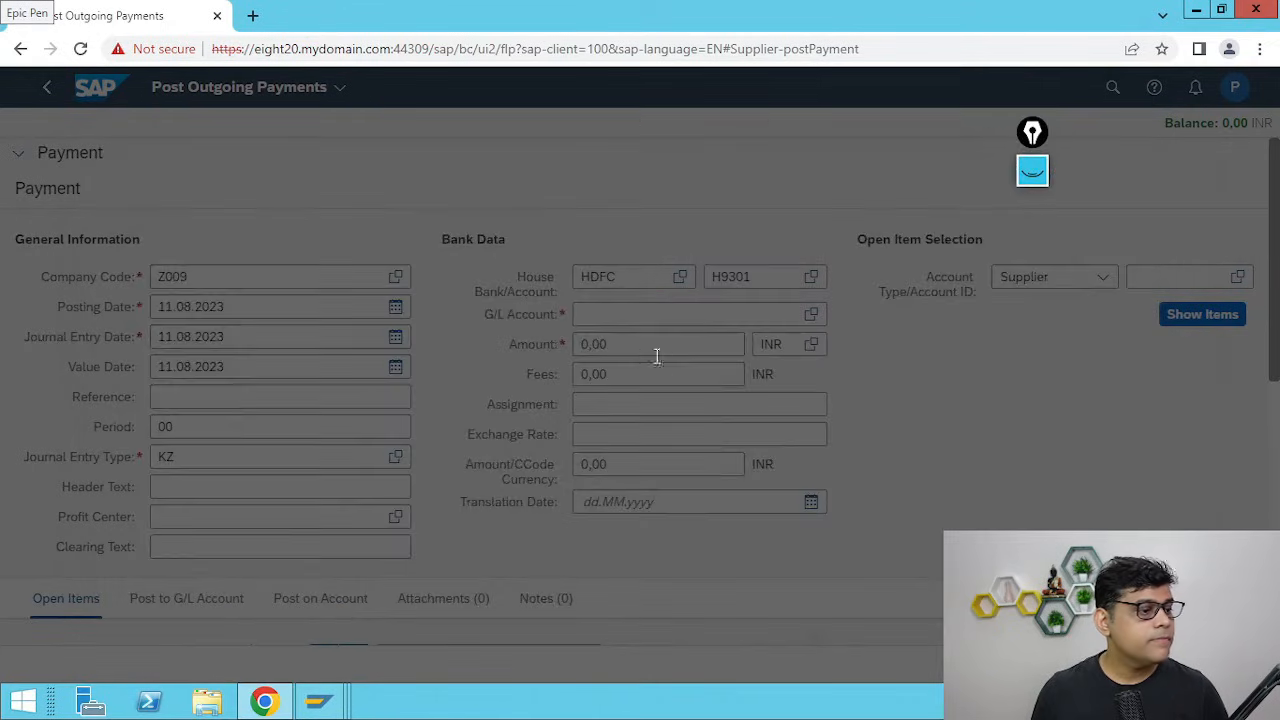
{"action": "left_click", "coordinate": [742, 312]}
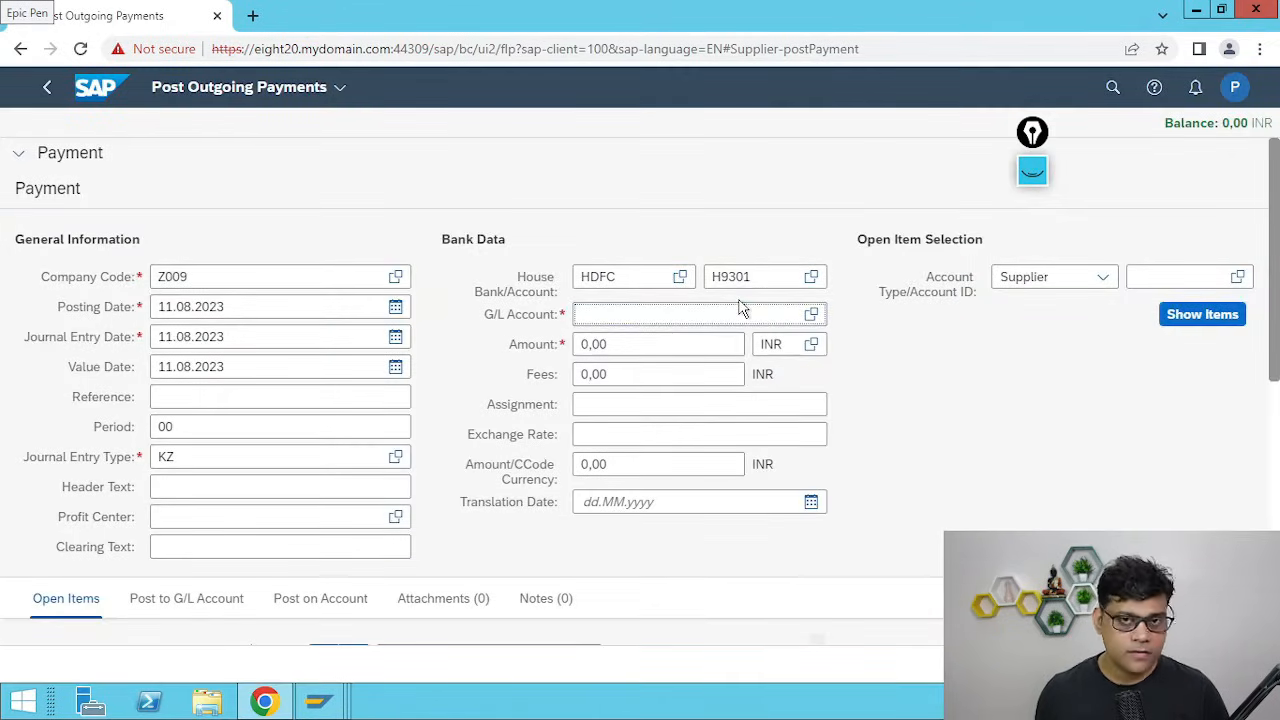
{"action": "left_click", "coordinate": [810, 318]}
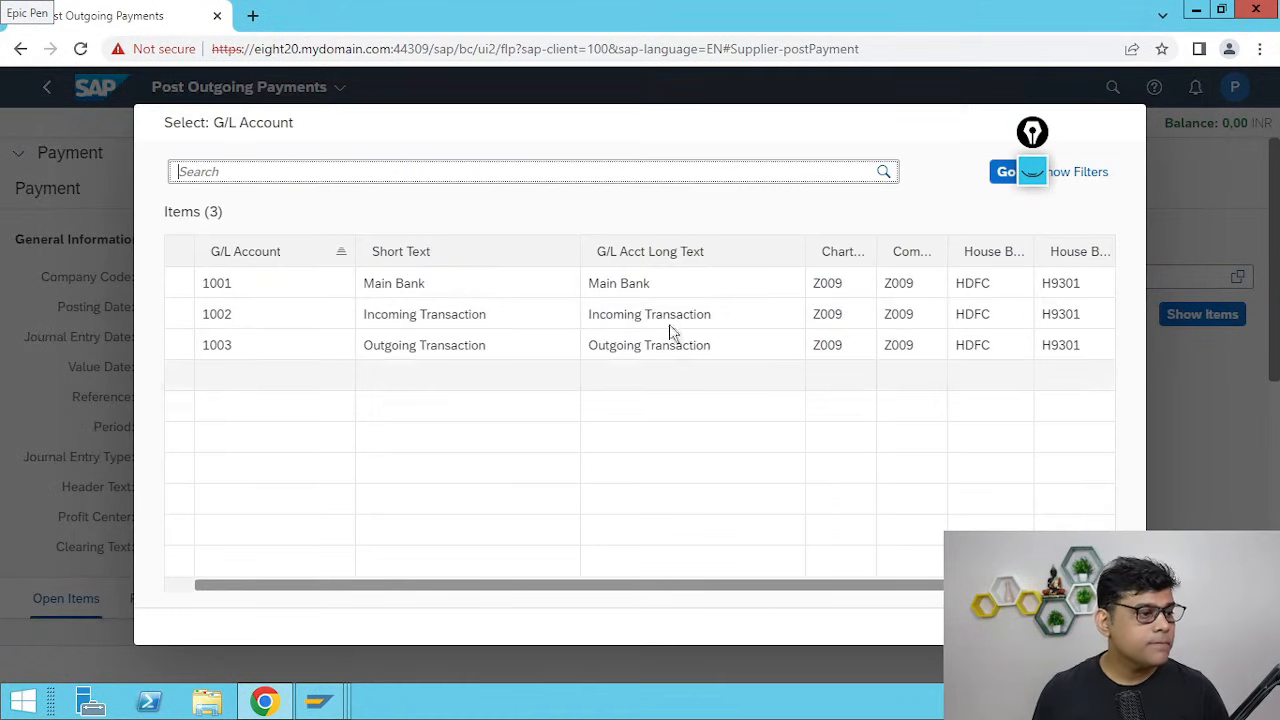
{"action": "left_click", "coordinate": [208, 346]}
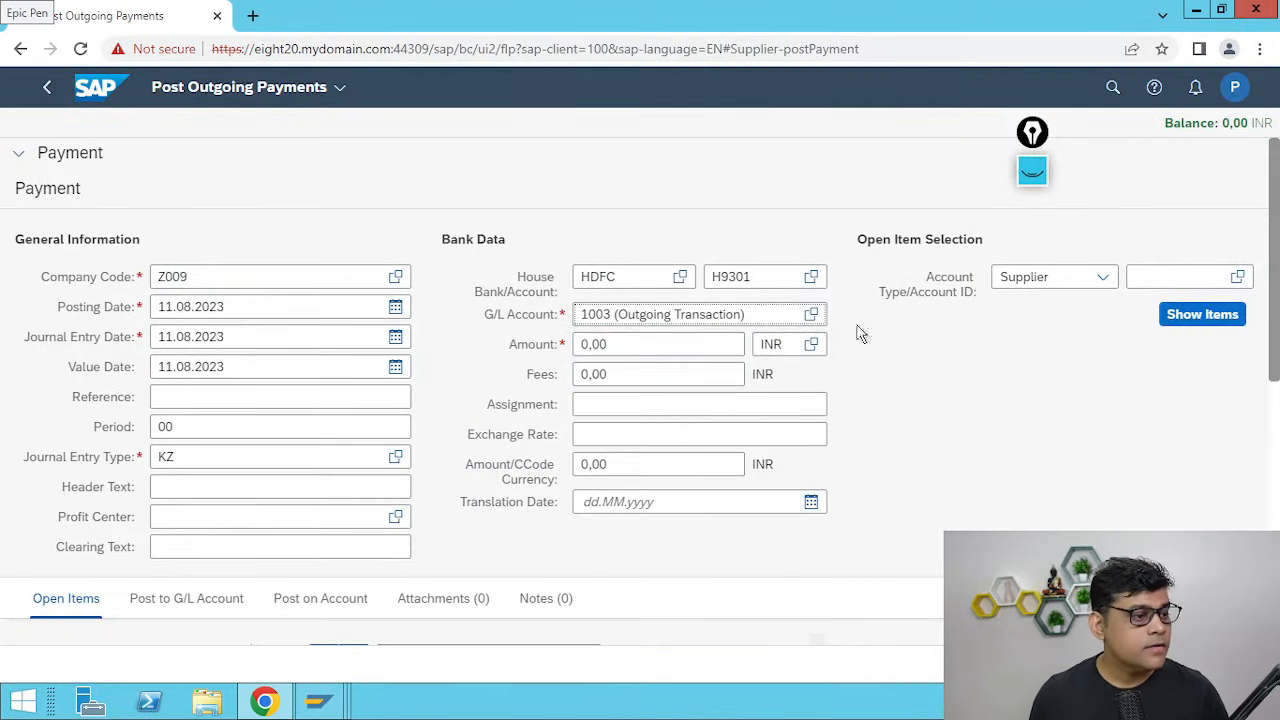
Choose the Mumbai supplier for the open item selection and enter 1 INR as the payment amount
{"action": "left_click", "coordinate": [1160, 277]}
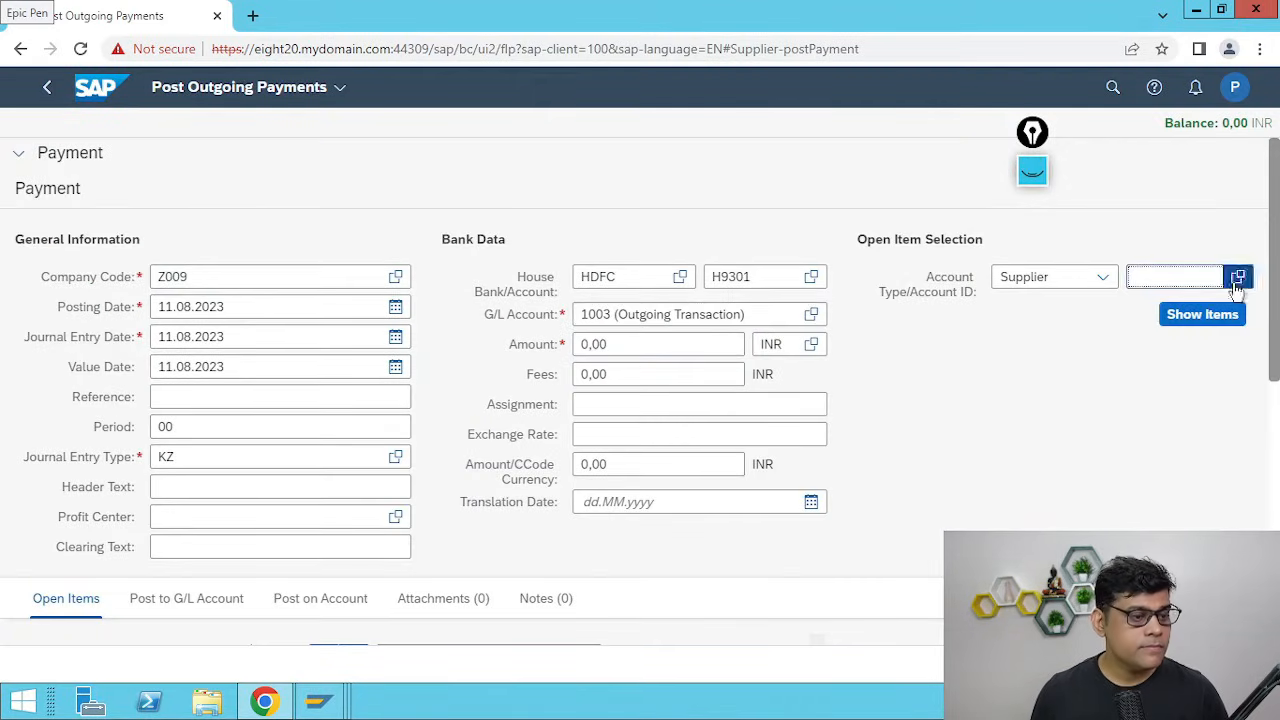
{"action": "left_click", "coordinate": [1238, 277]}
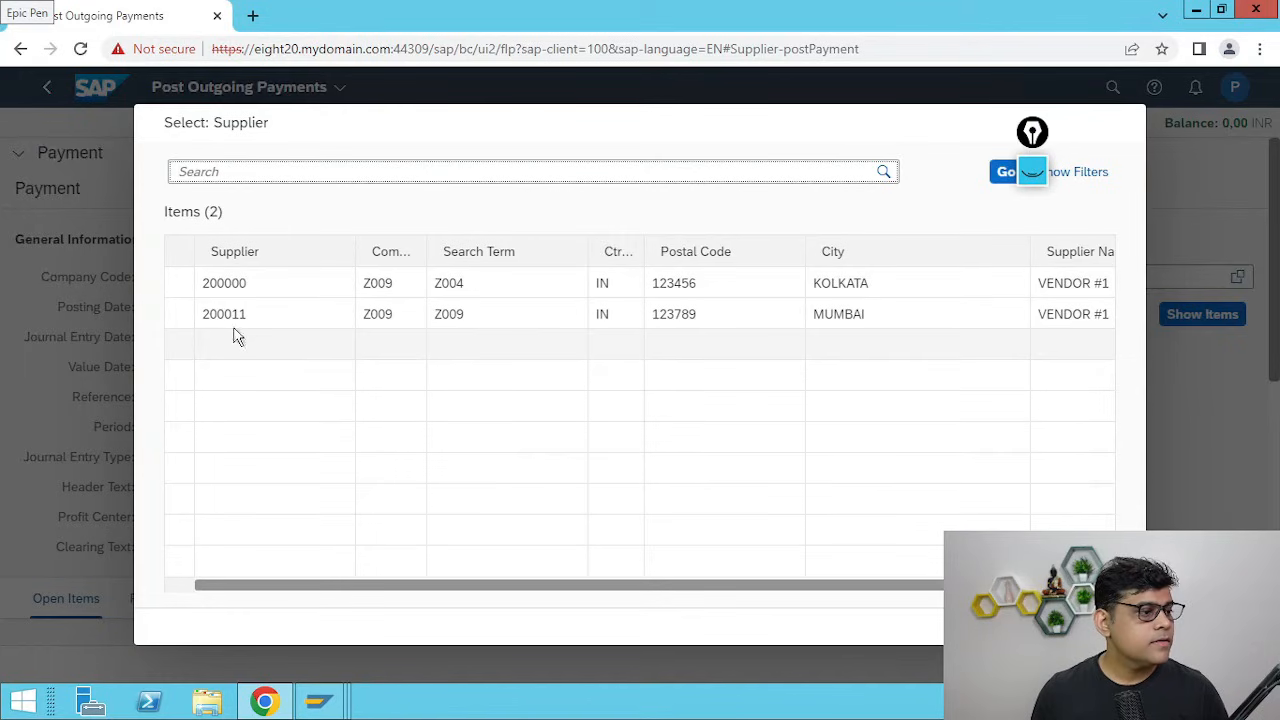
{"action": "left_click", "coordinate": [231, 314]}
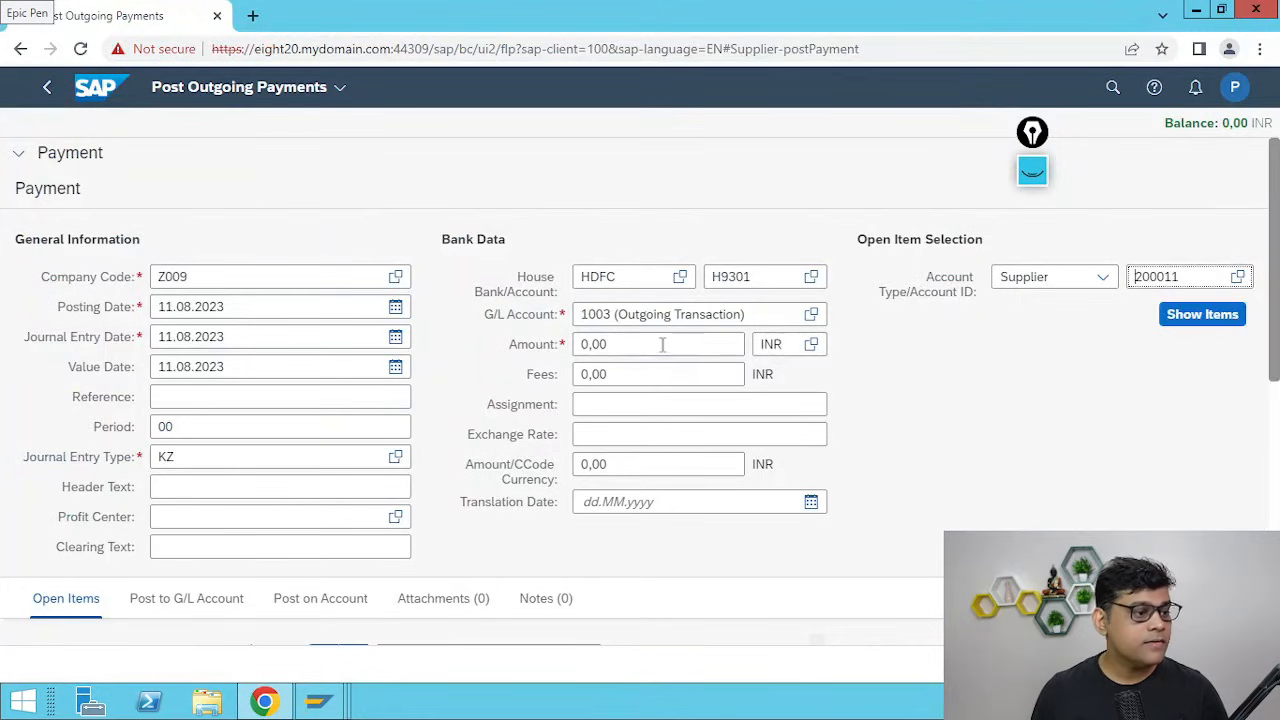
{"action": "key", "text": "alt+Tab"}
{"action": "key", "text": "alt+Tab"}
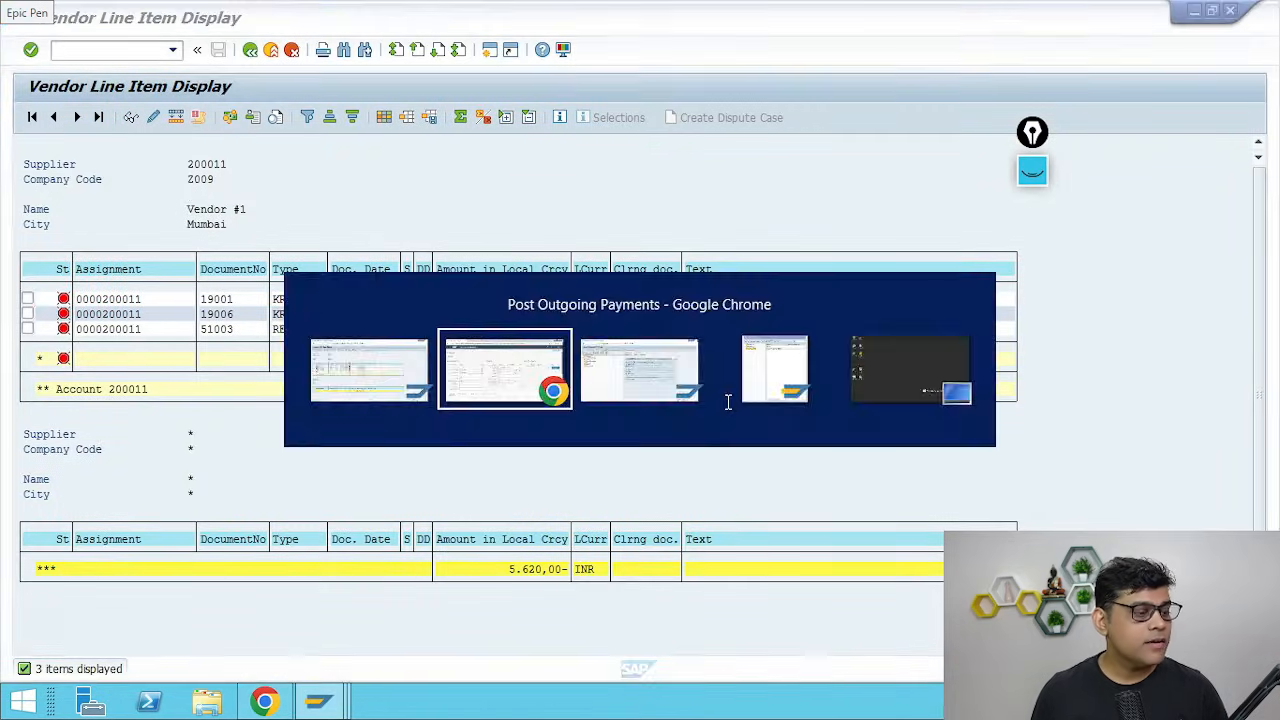
{"action": "left_click", "coordinate": [660, 345]}
{"action": "type", "text": "11"}
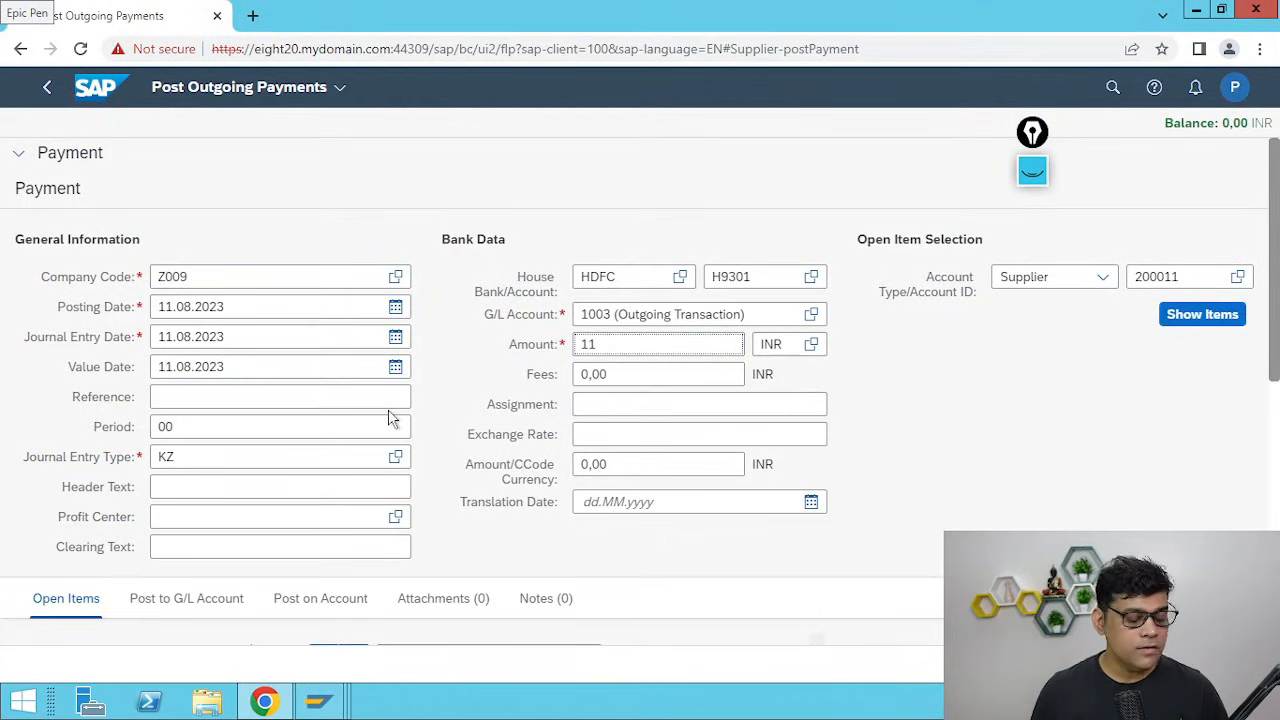
{"action": "key", "text": "BackSpace"}
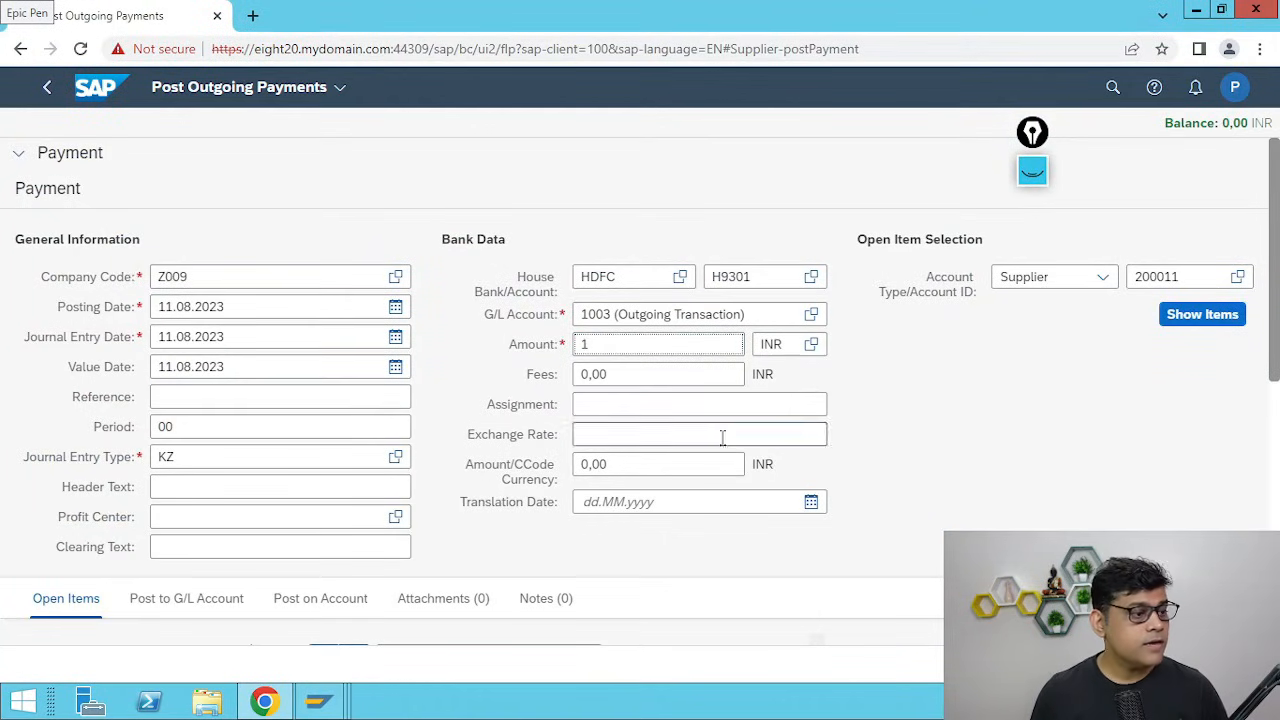
Show the supplier's open items and add journal entry 19006 to the items to be cleared
{"action": "left_click", "coordinate": [1208, 317]}
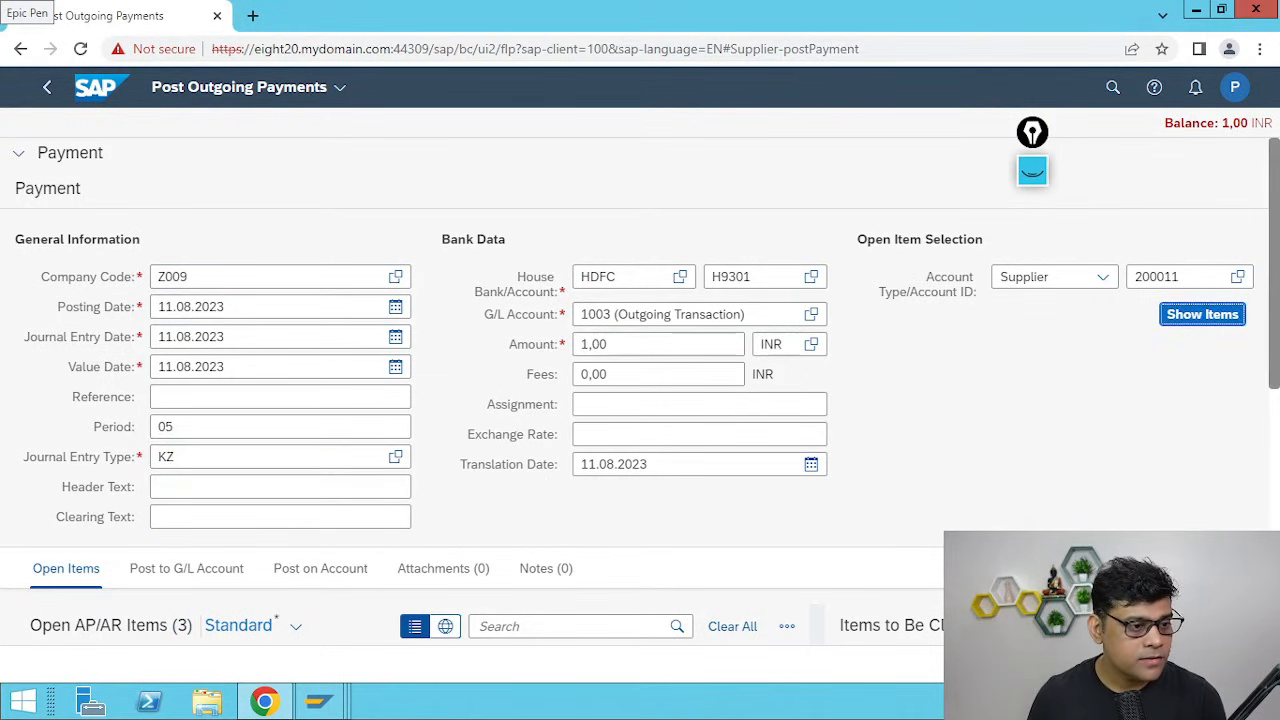
{"action": "scroll", "coordinate": [1205, 358], "scroll_direction": "down", "scroll_amount": 3}
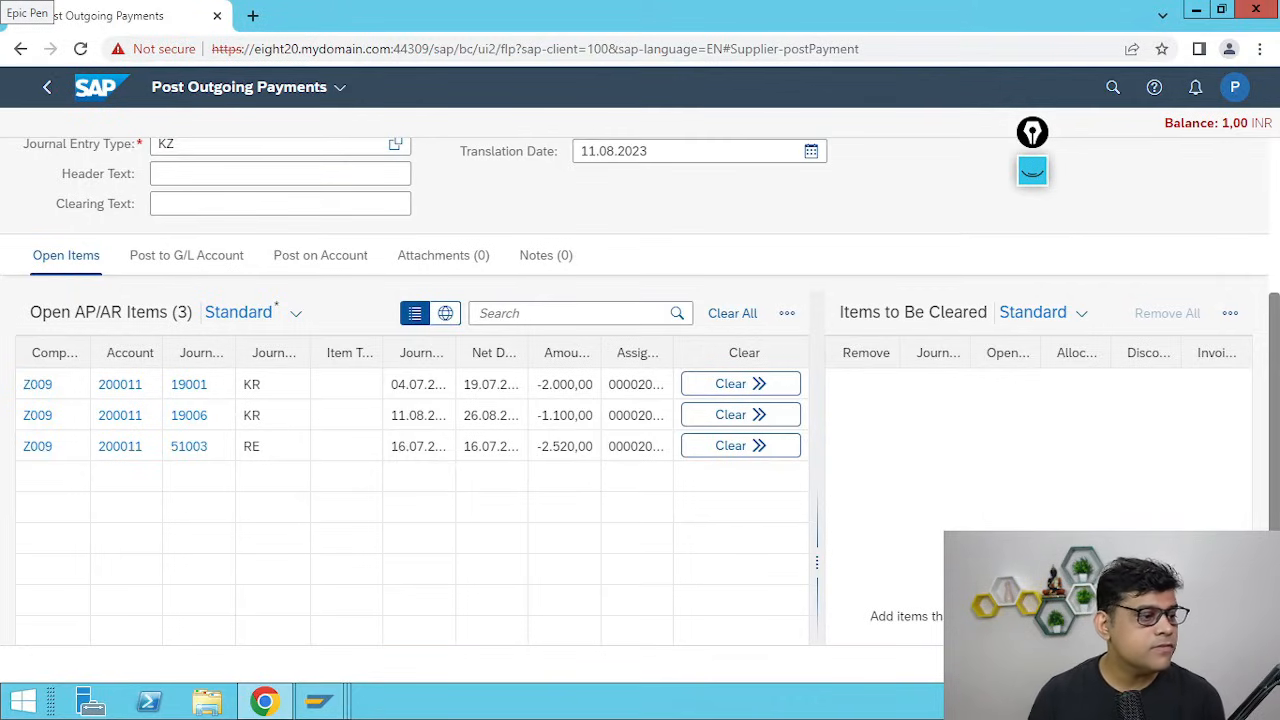
{"action": "left_click", "coordinate": [740, 418]}
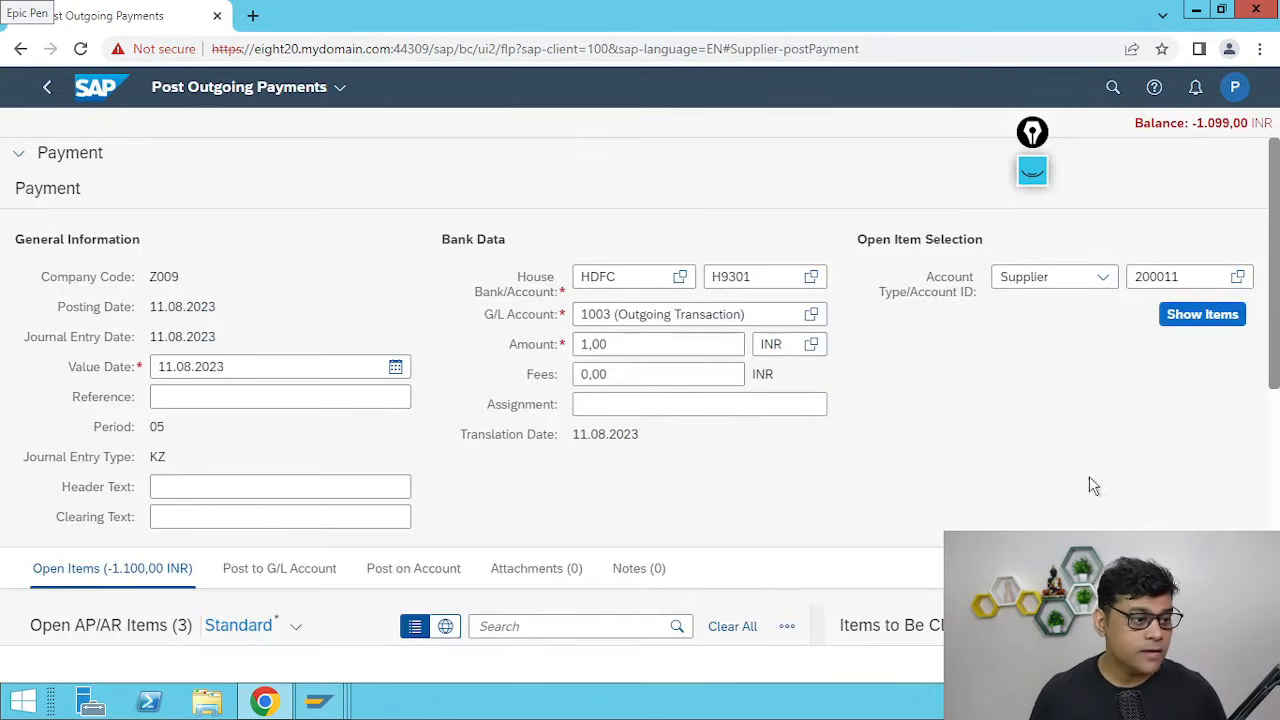
Set the payment amount to 1.100,00 INR and post the outgoing payment
{"action": "left_click", "coordinate": [637, 347]}
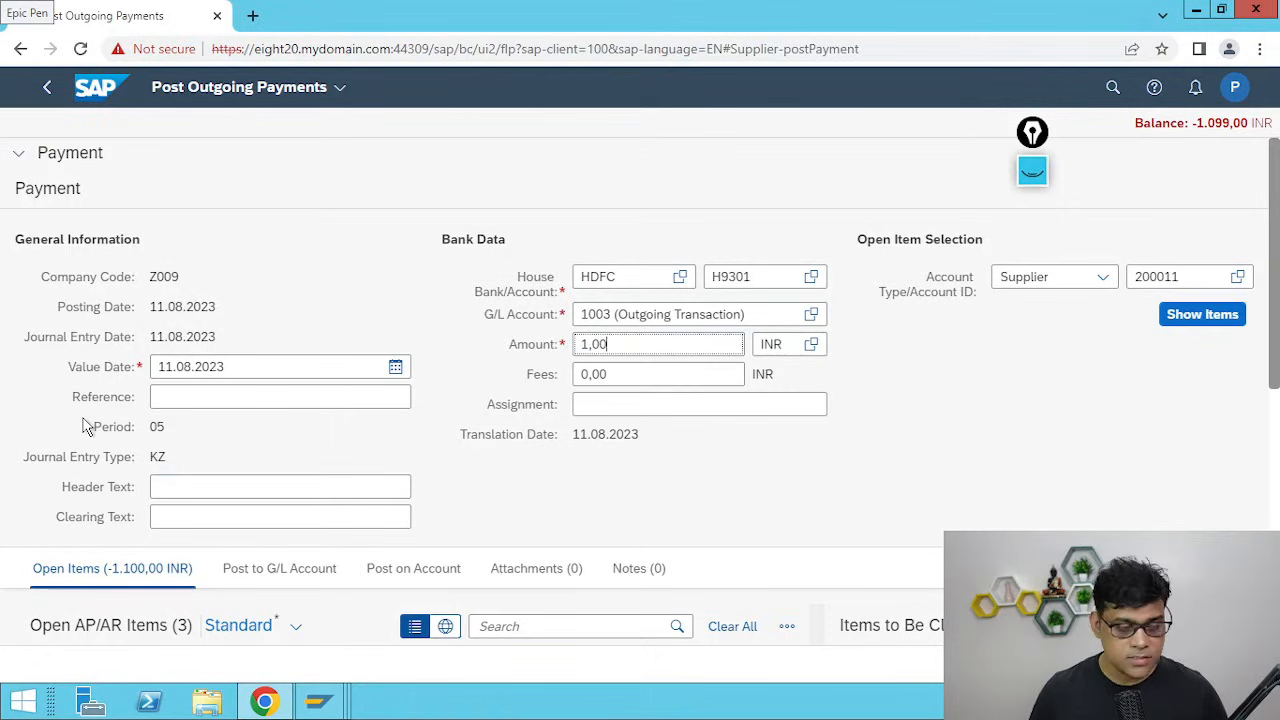
{"action": "key", "text": "BackSpace"}
{"action": "key", "text": "BackSpace"}
{"action": "key", "text": "BackSpace"}
{"action": "type", "text": "100"}
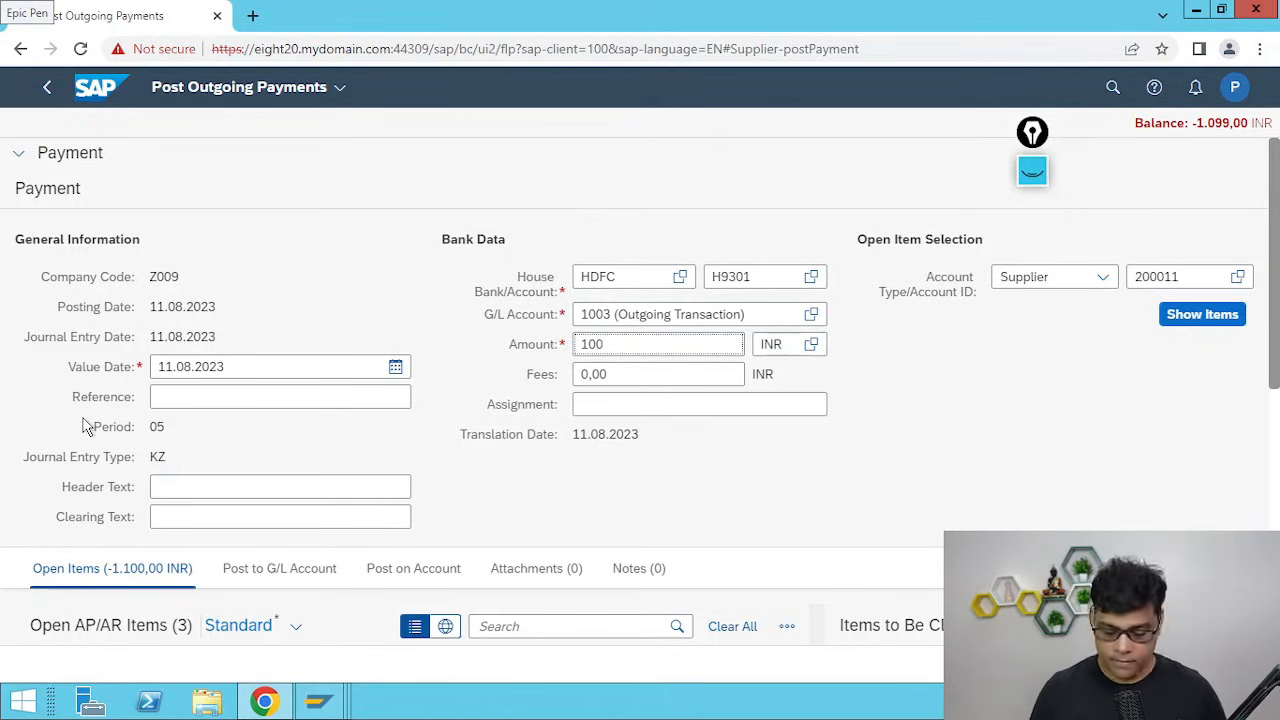
{"action": "key", "text": "BackSpace"}
{"action": "key", "text": "BackSpace"}
{"action": "key", "text": "BackSpace"}
{"action": "type", "text": "1.1"}
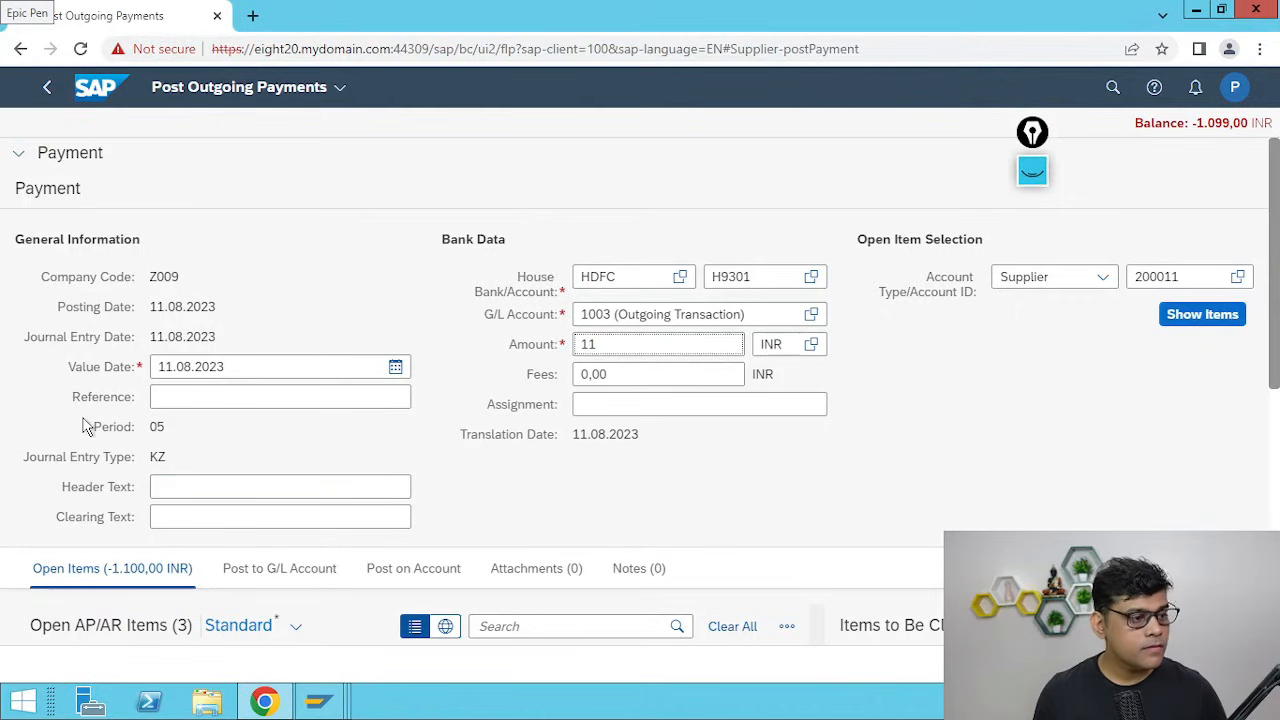
{"action": "type", "text": "00"}
{"action": "key", "text": "Return"}
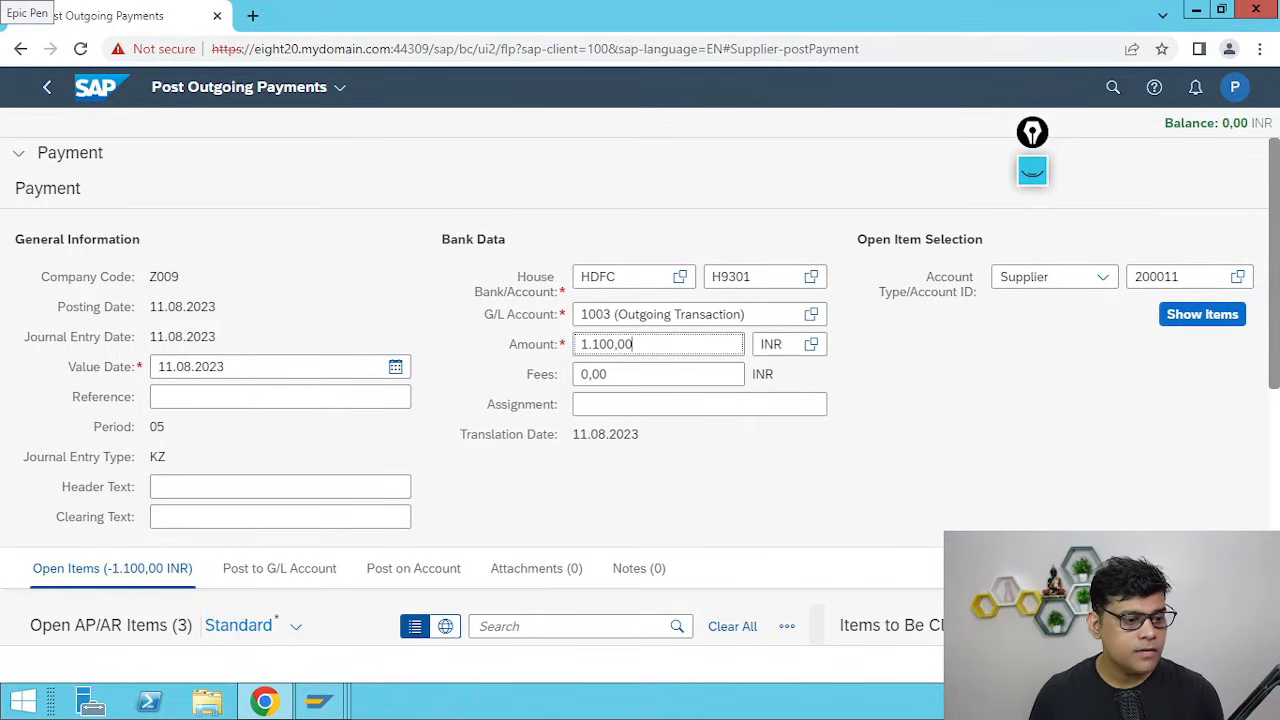
{"action": "key", "text": "Return"}
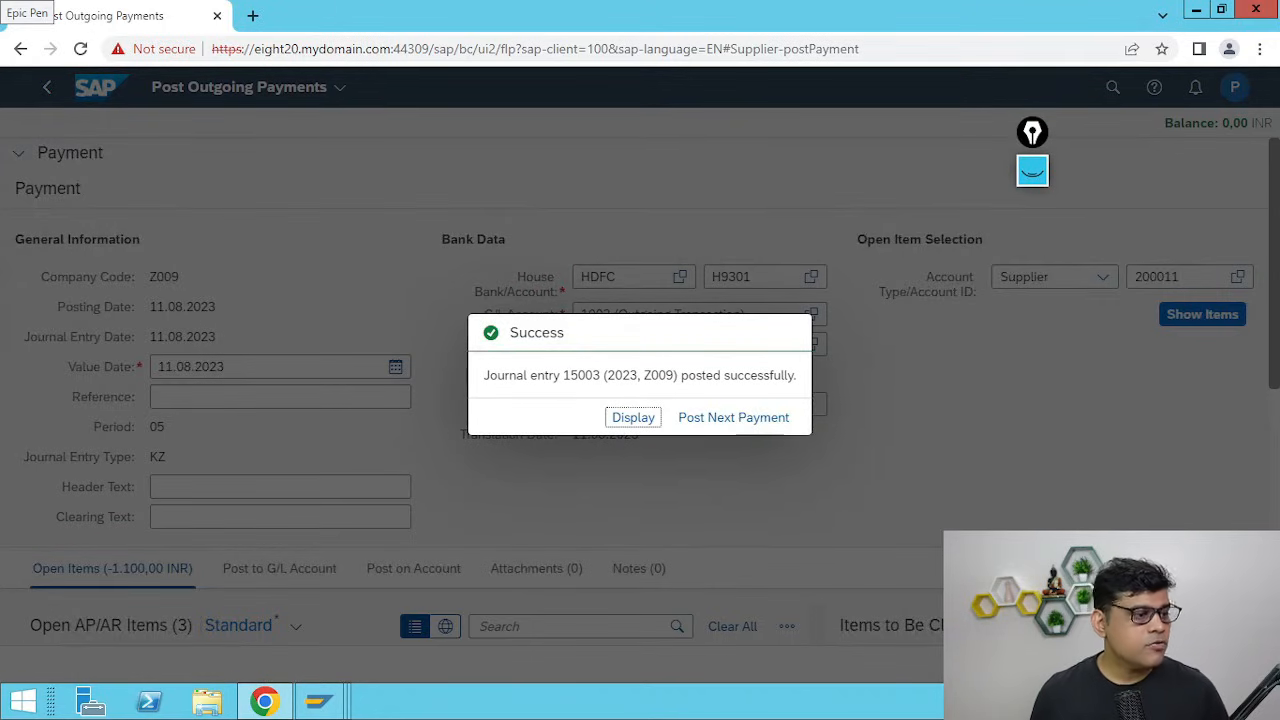
Switch to the Vendor Line Item Display in SAP GUI, refresh the open items and return to the selection screen
{"action": "key", "text": "alt+Tab"}
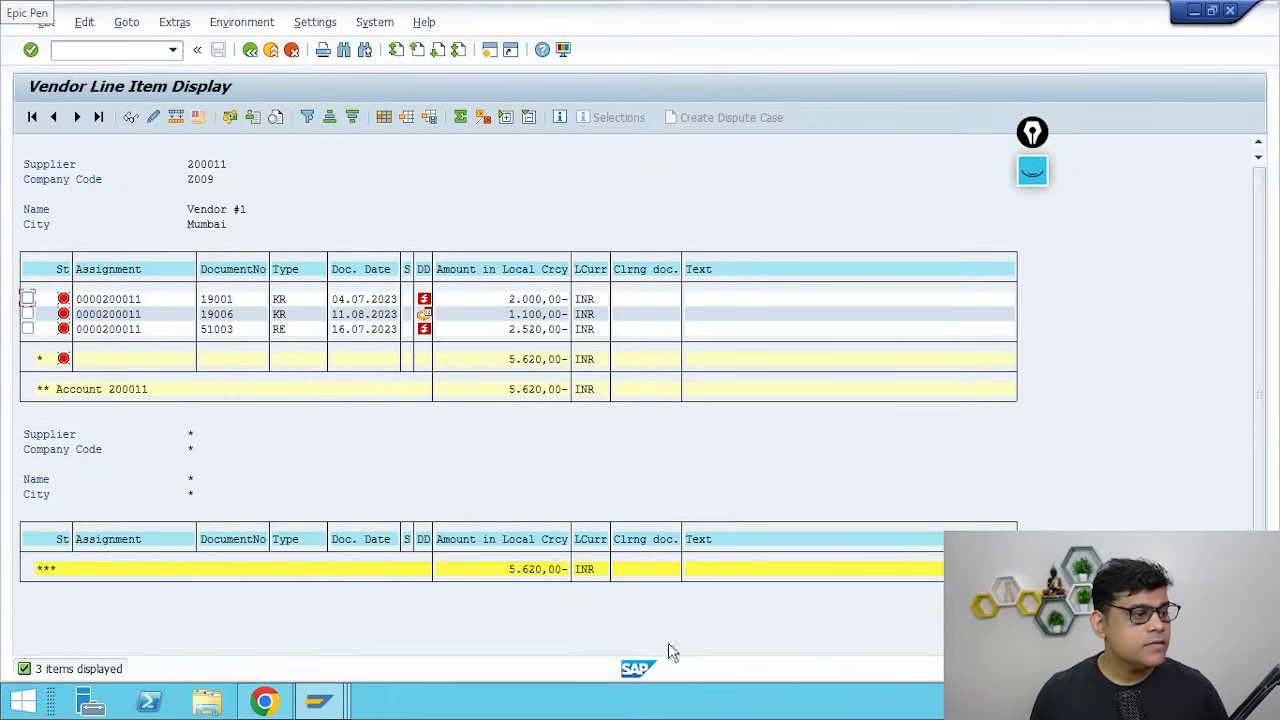
{"action": "left_click", "coordinate": [46, 22]}
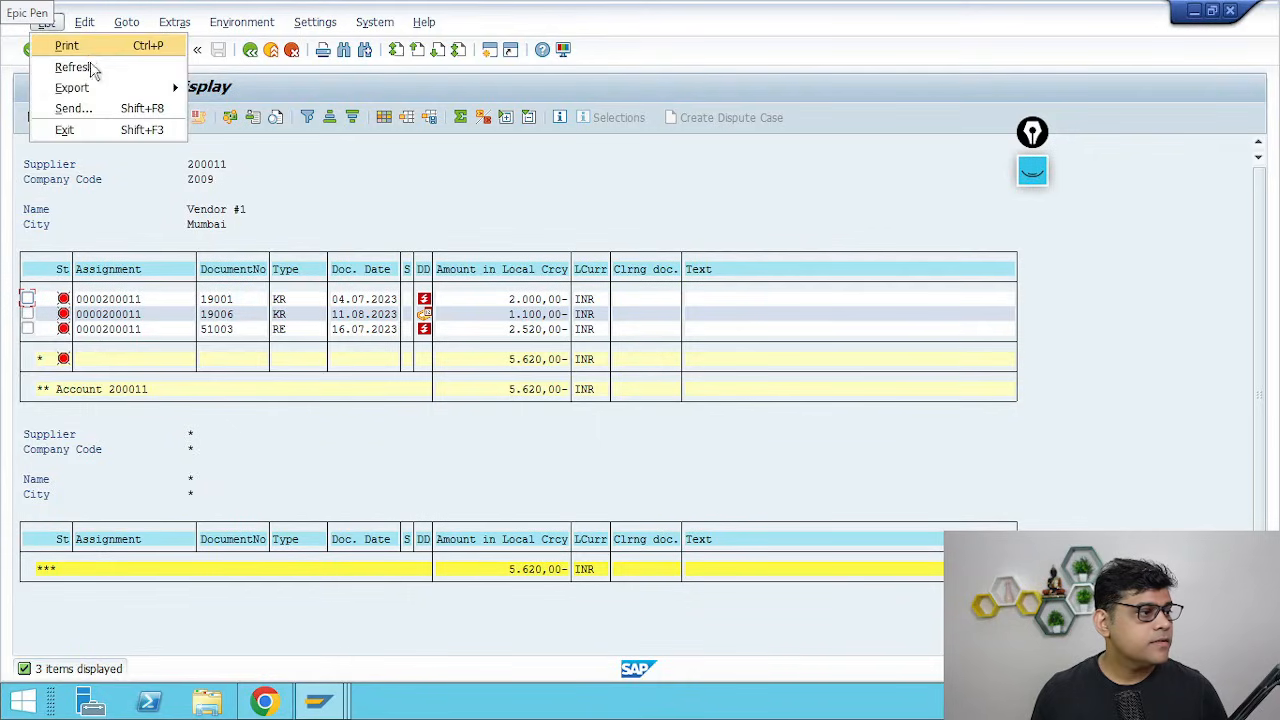
{"action": "left_click", "coordinate": [72, 67]}
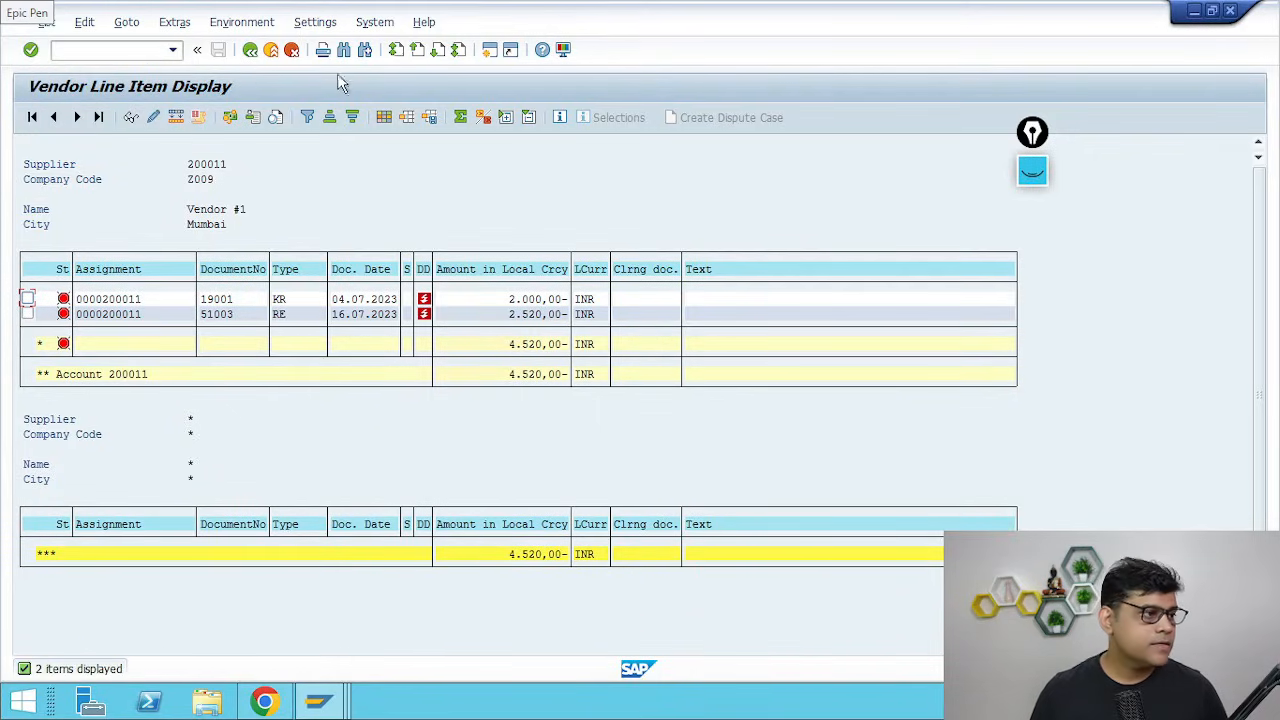
{"action": "left_click", "coordinate": [250, 49]}
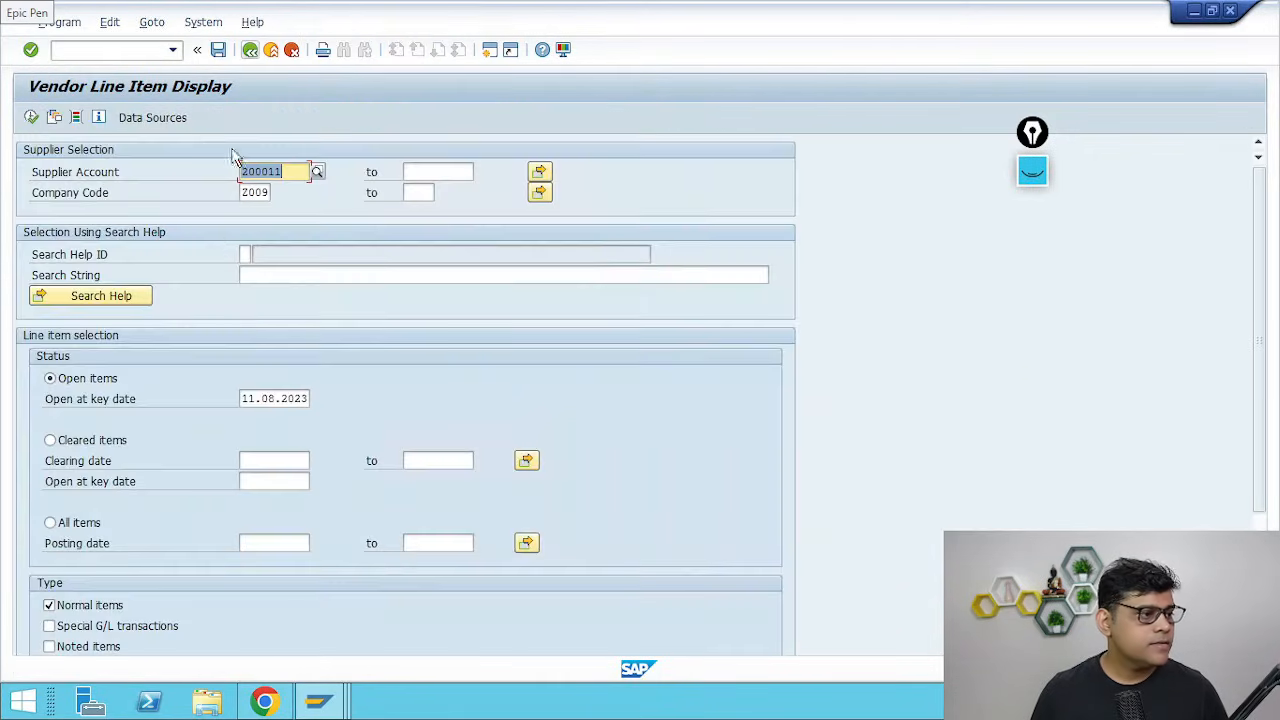
Display the supplier's cleared items in company code Z009 for clearing dates 11.08.2023 to 11.08.2023
{"action": "left_click", "coordinate": [67, 444]}
{"action": "left_click", "coordinate": [284, 459]}
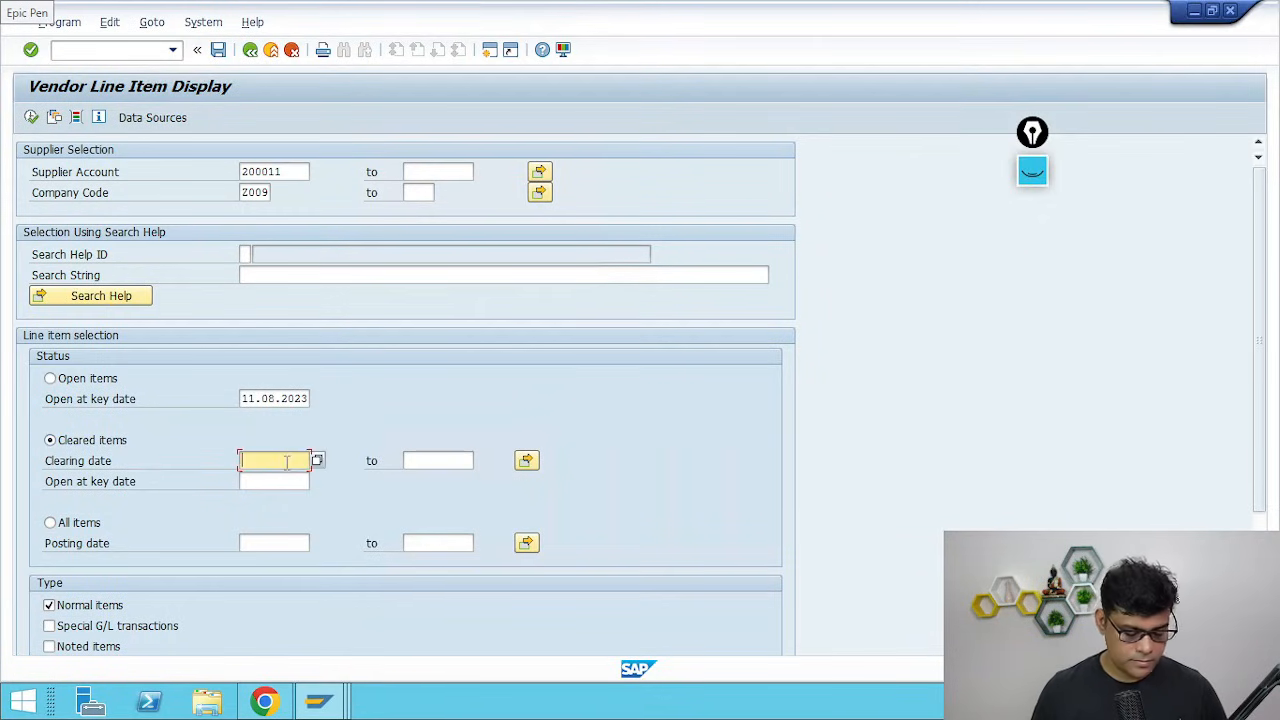
{"action": "key", "text": "F4"}
{"action": "key", "text": "Return"}
{"action": "key", "text": "Tab"}
{"action": "key", "text": "shift+Tab"}
{"action": "key", "text": "ctrl+c"}
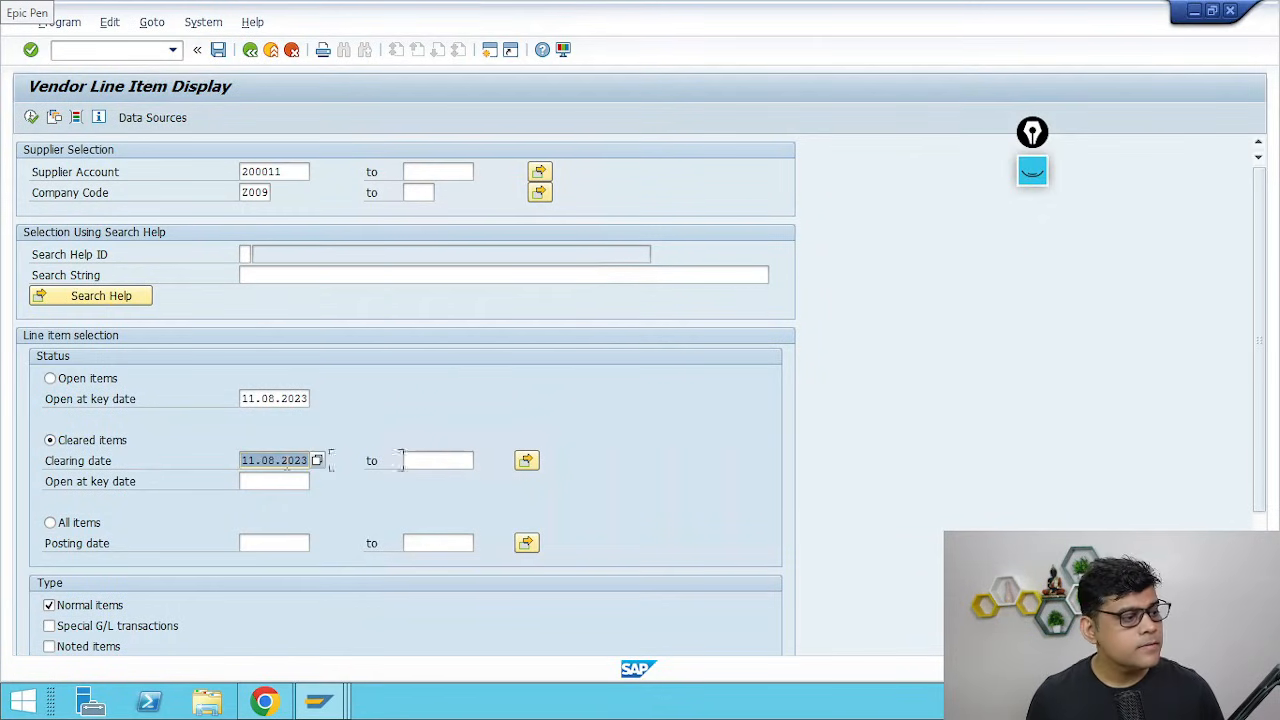
{"action": "key", "text": "Tab"}
{"action": "key", "text": "ctrl+v"}
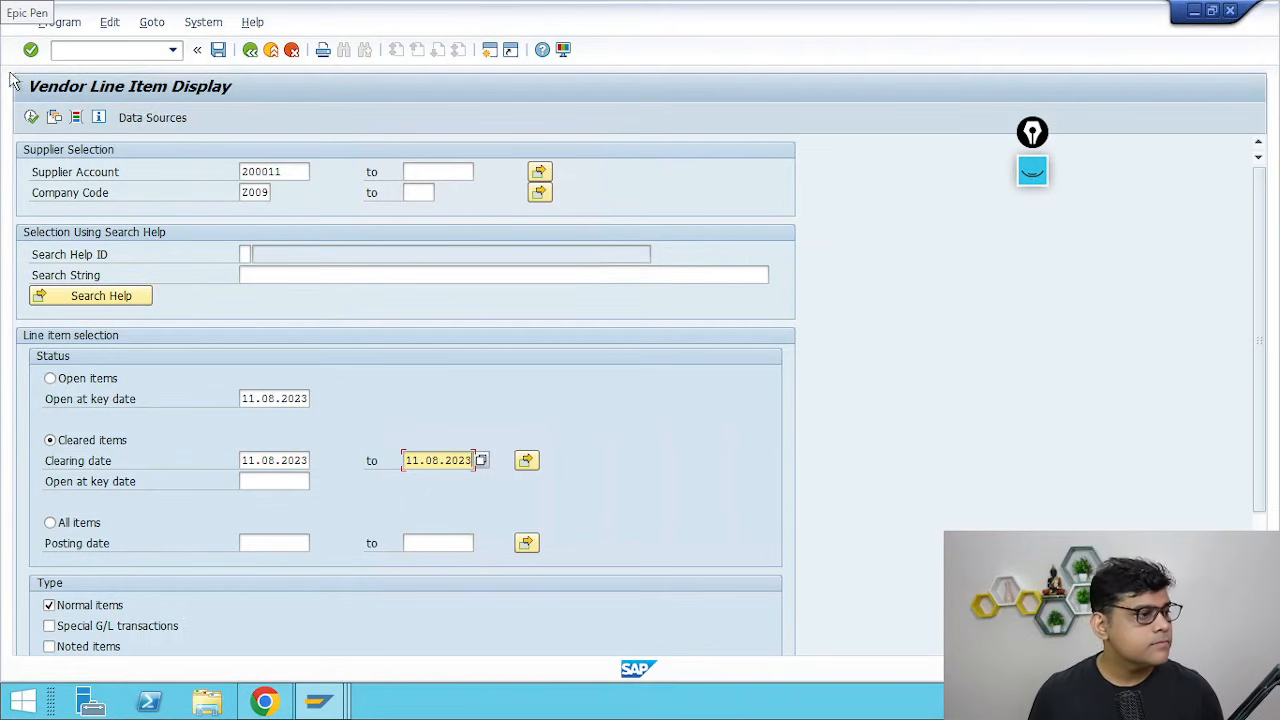
{"action": "left_click", "coordinate": [29, 118]}
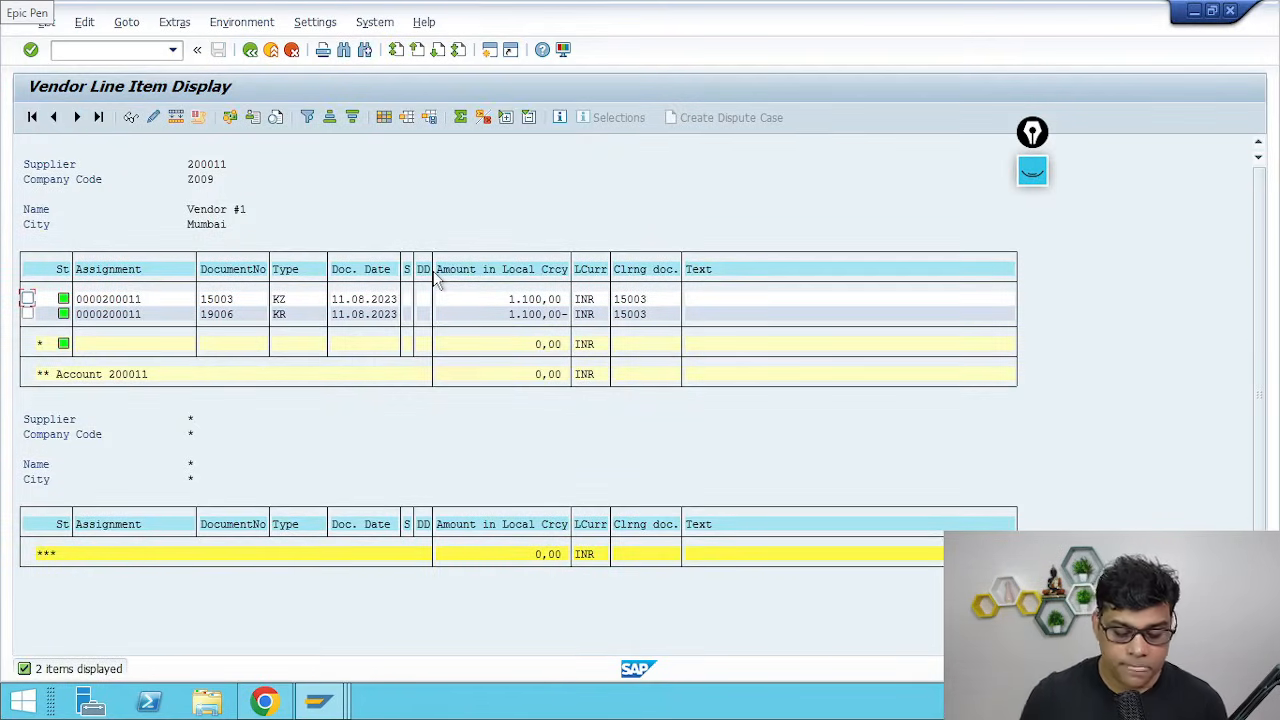
Underline document number 19006 and draw a check mark at its clearing document using Epic Pen, and return to the normal cursor
{"action": "left_click", "coordinate": [1034, 180]}
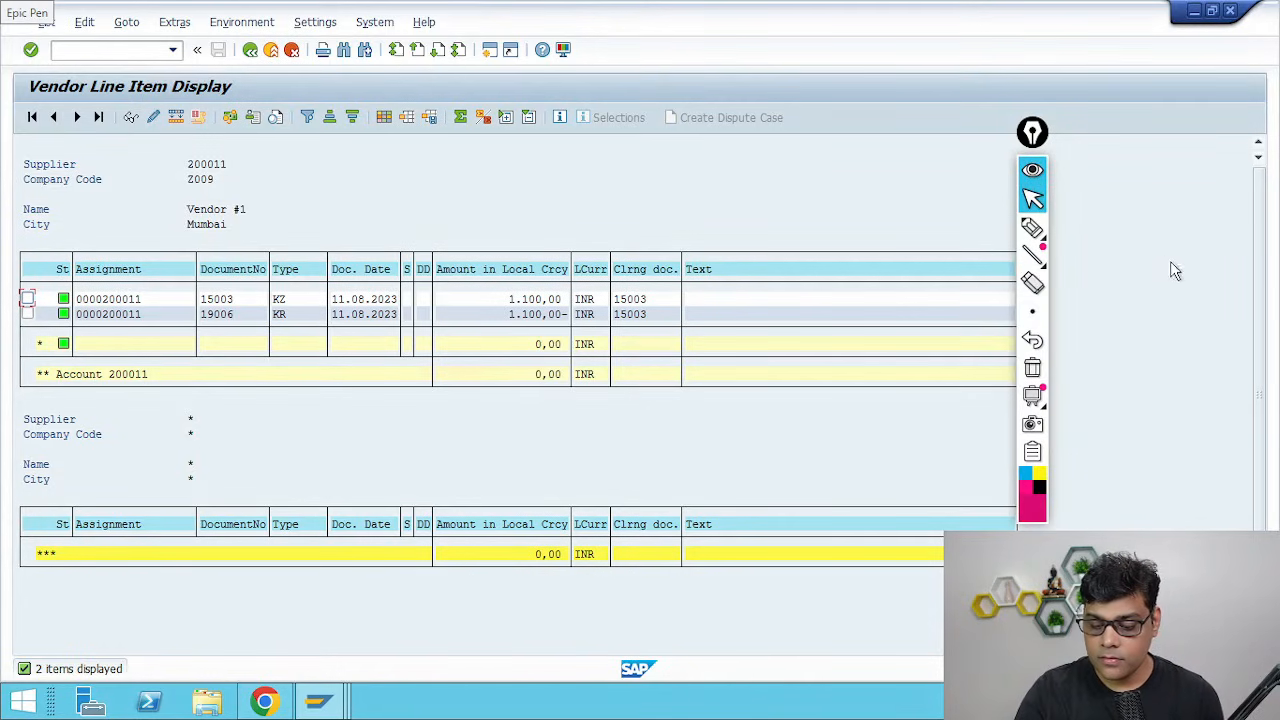
{"action": "left_click", "coordinate": [1032, 232]}
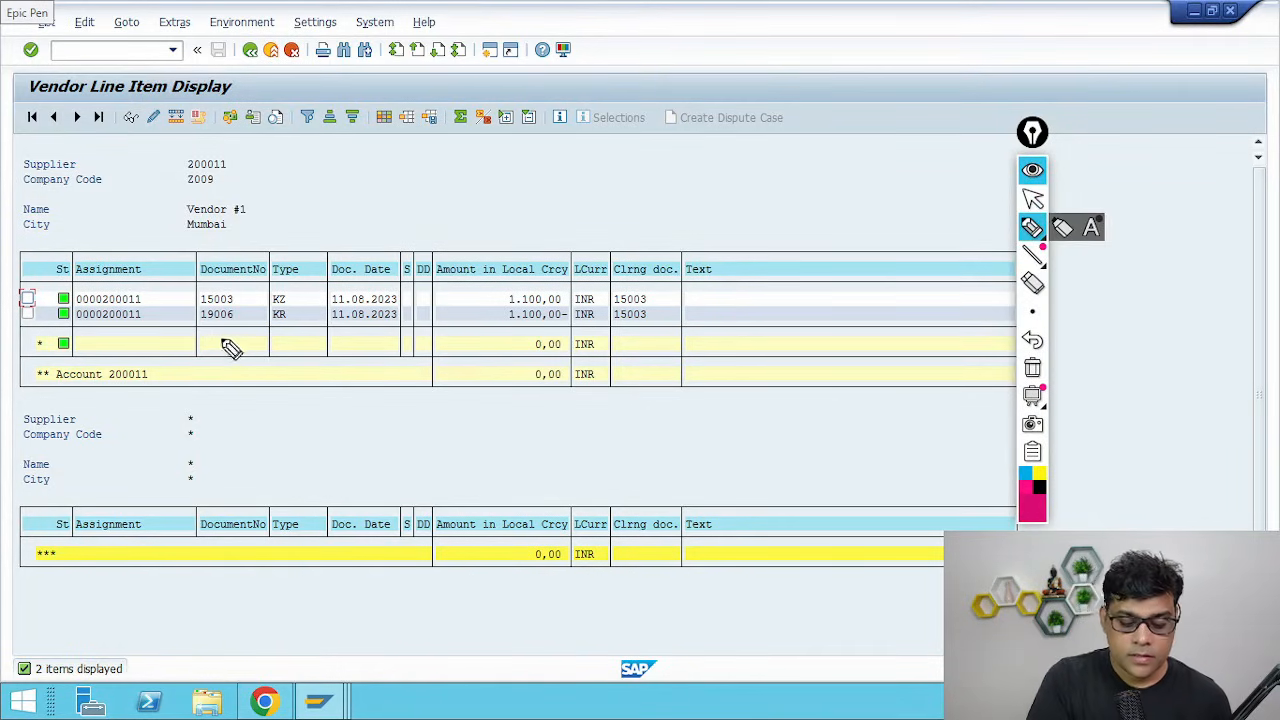
{"action": "left_click_drag", "start_coordinate": [198, 340], "coordinate": [266, 326]}
{"action": "left_click_drag", "start_coordinate": [685, 302], "coordinate": [632, 326]}
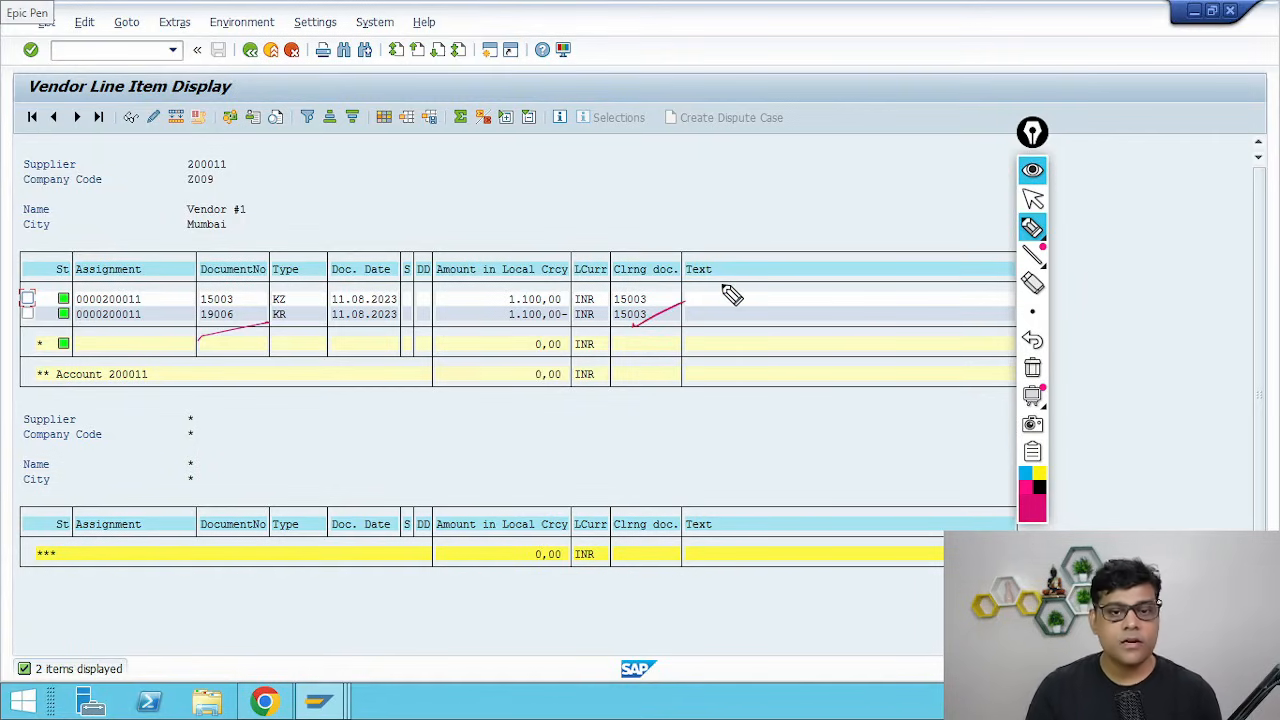
{"action": "left_click", "coordinate": [1033, 200]}
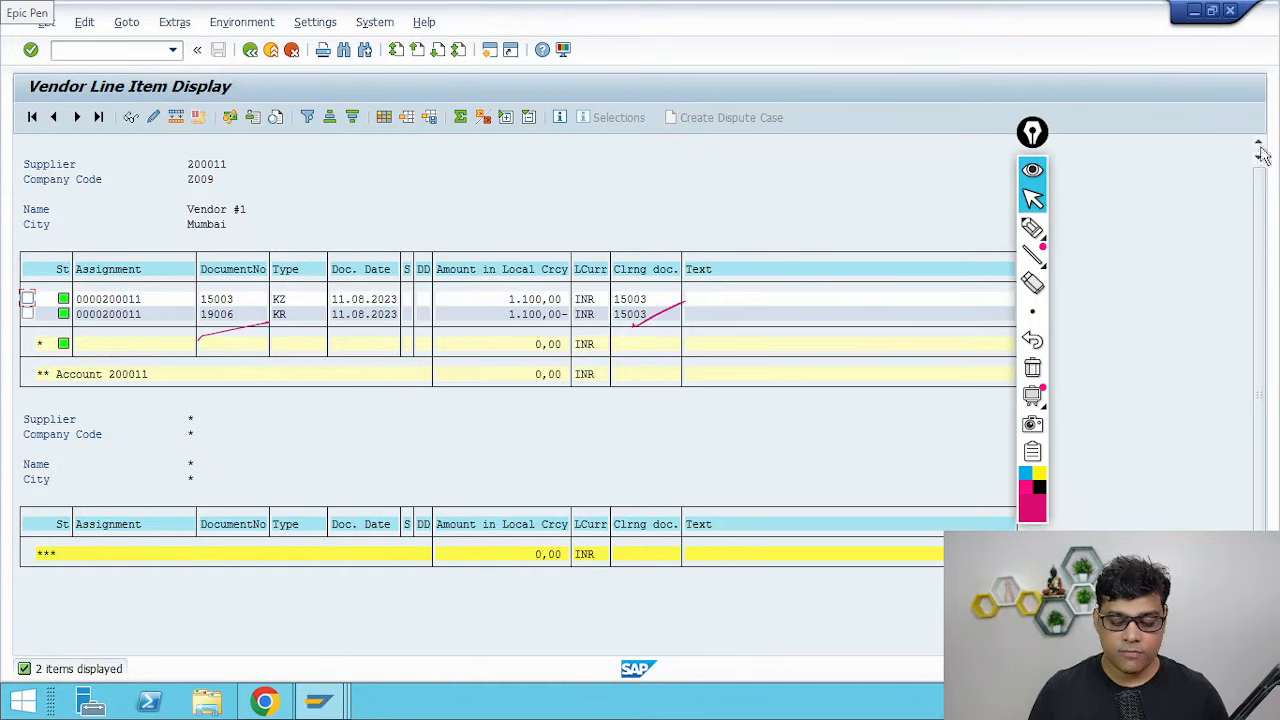
Open the line item of document 19006 and check its document number and clearing document number
{"action": "double_click", "coordinate": [232, 318]}
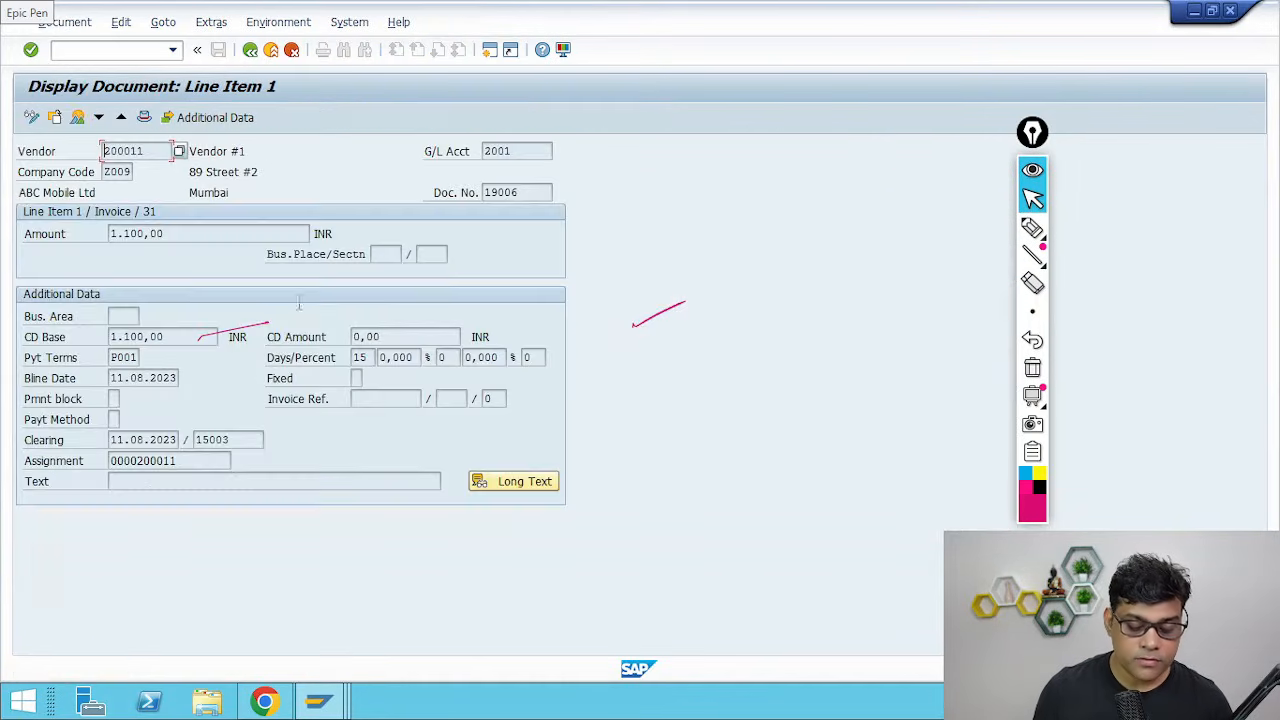
{"action": "left_click", "coordinate": [533, 196]}
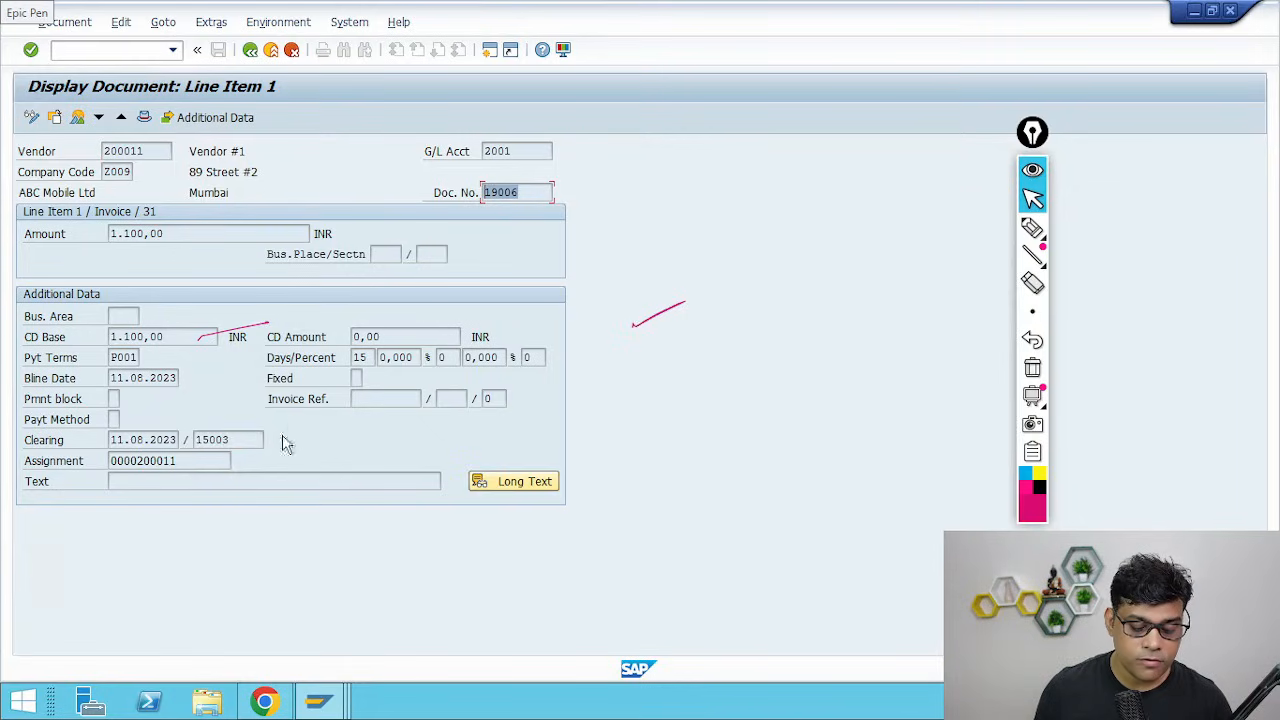
{"action": "left_click", "coordinate": [246, 440]}
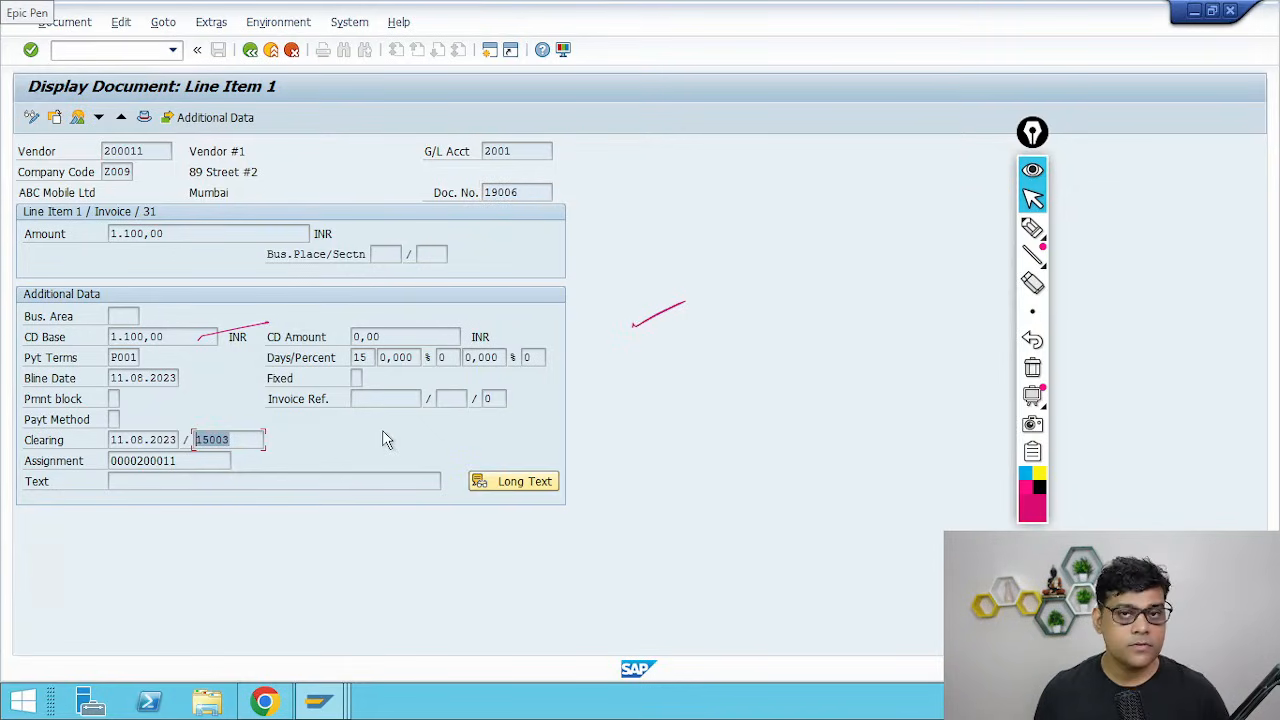